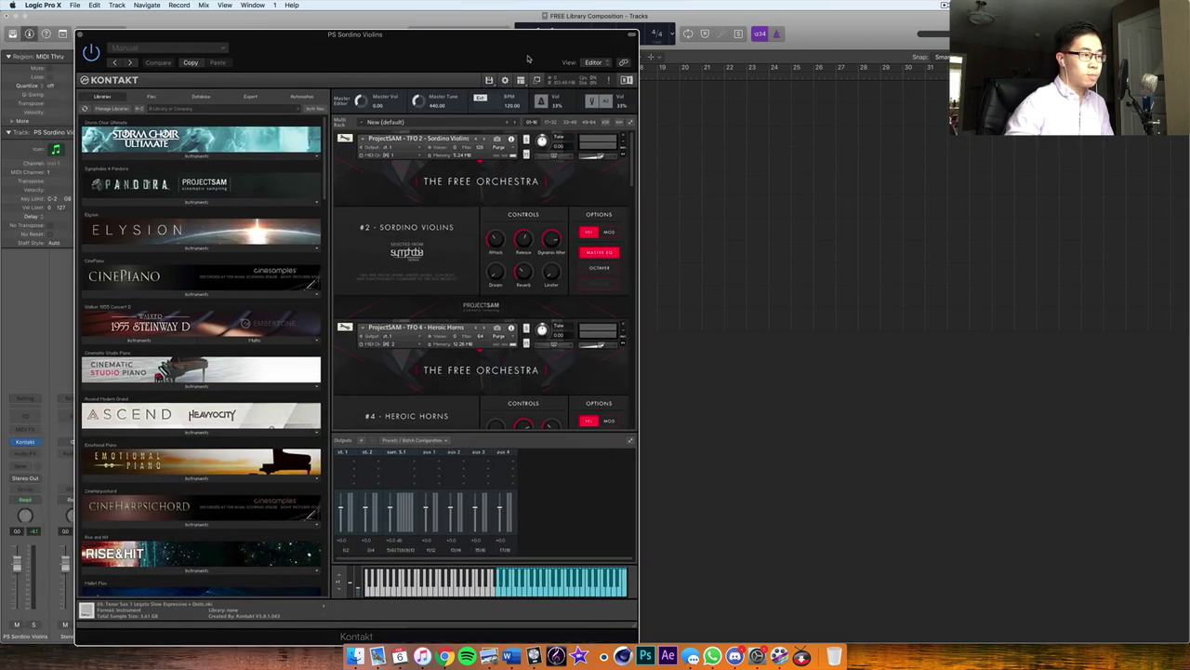
# Step: Look through the Free Orchestra instruments loaded in the Kontakt rack, from Sordino Violins to Luminous Choir
pyautogui.scroll(-10, 730, 189)
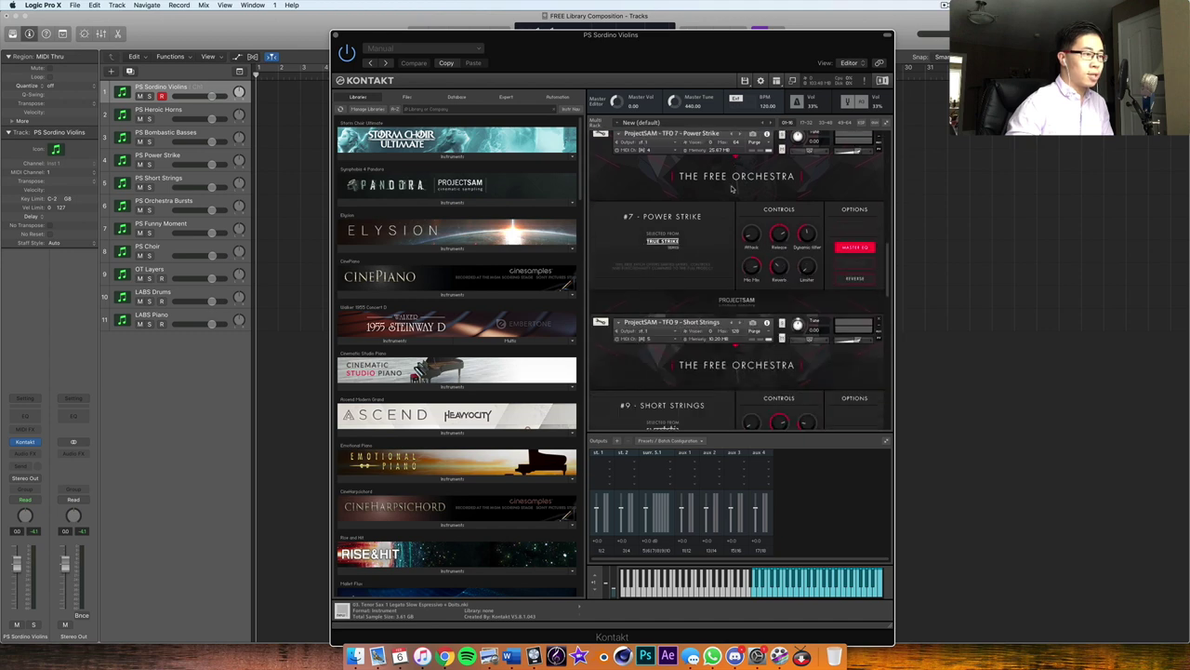
pyautogui.scroll(-5, 690, 172)
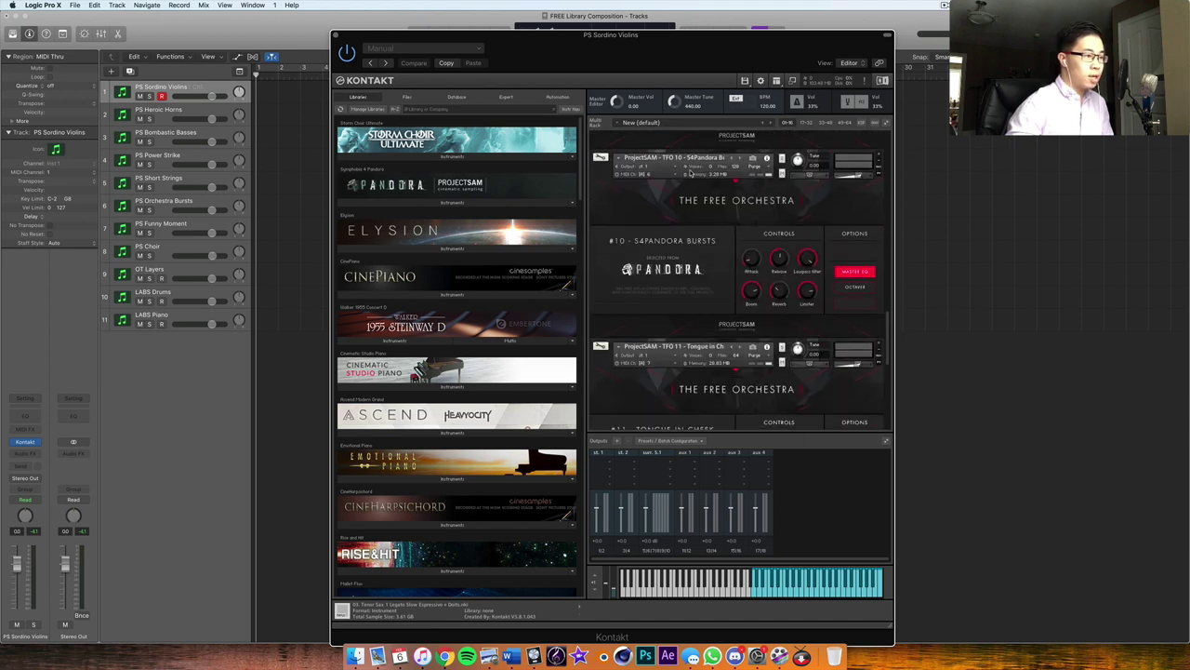
pyautogui.scroll(15, 712, 262)
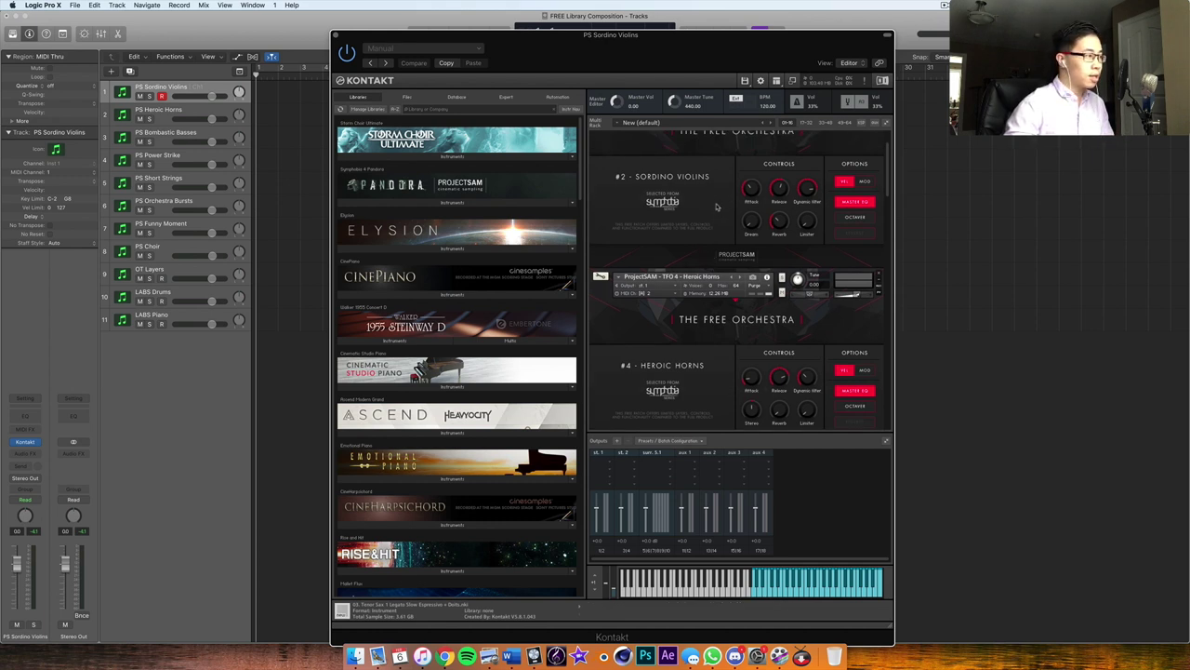
pyautogui.scroll(-15, 663, 204)
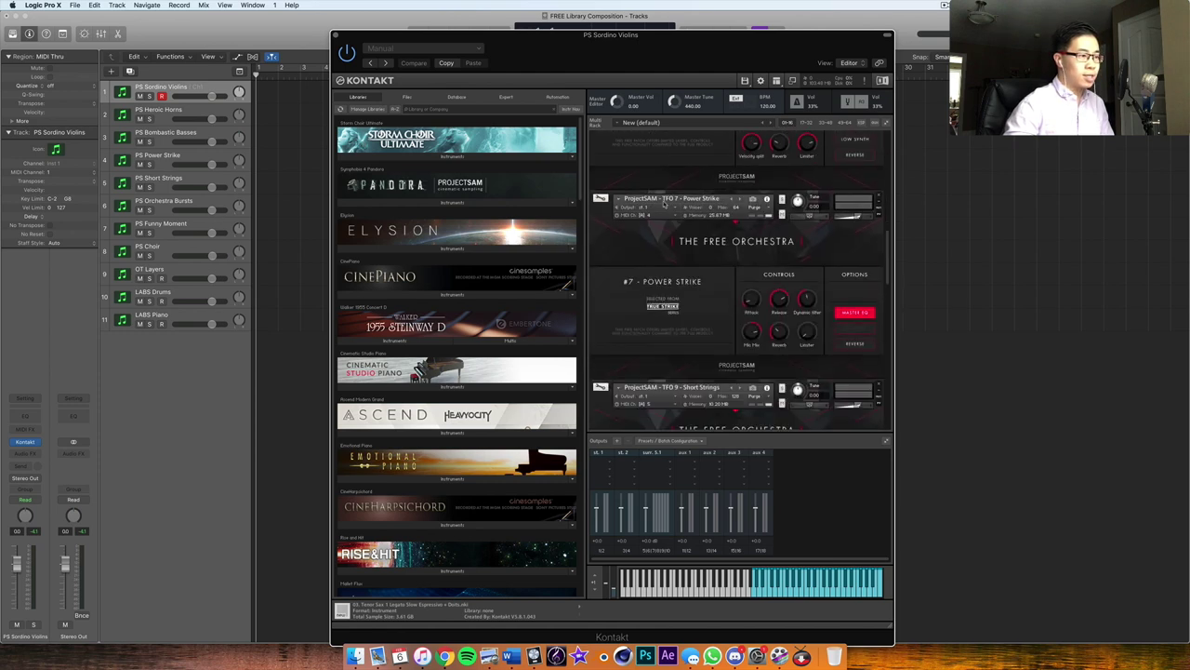
pyautogui.scroll(15, 663, 203)
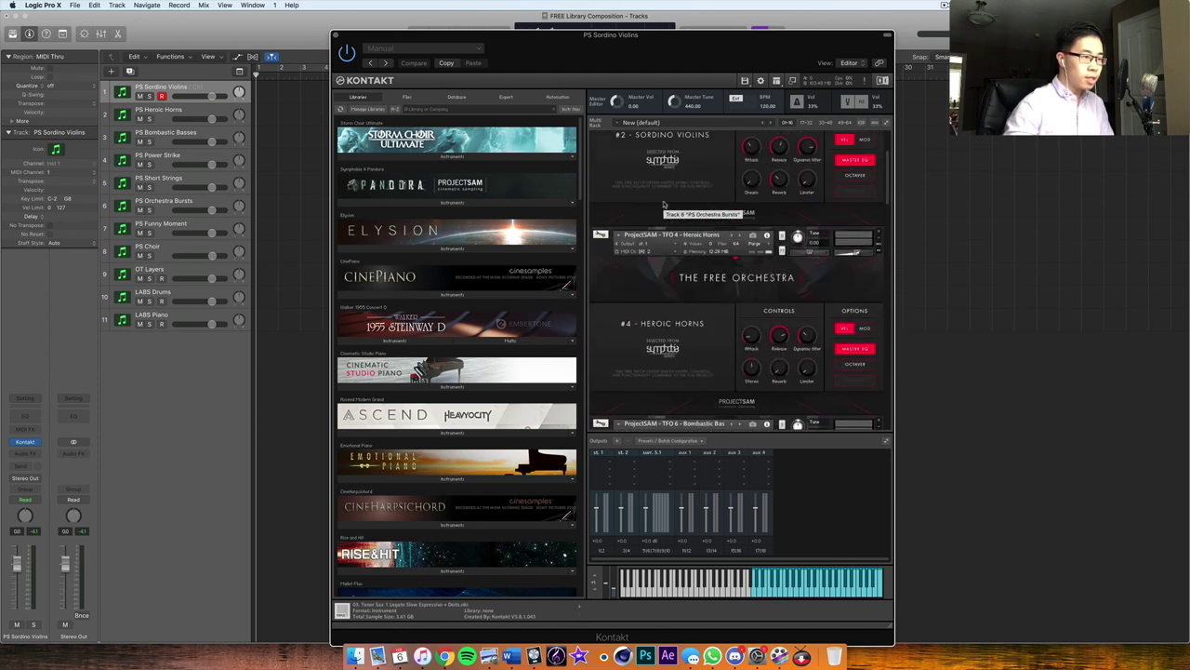
pyautogui.scroll(-12, 663, 204)
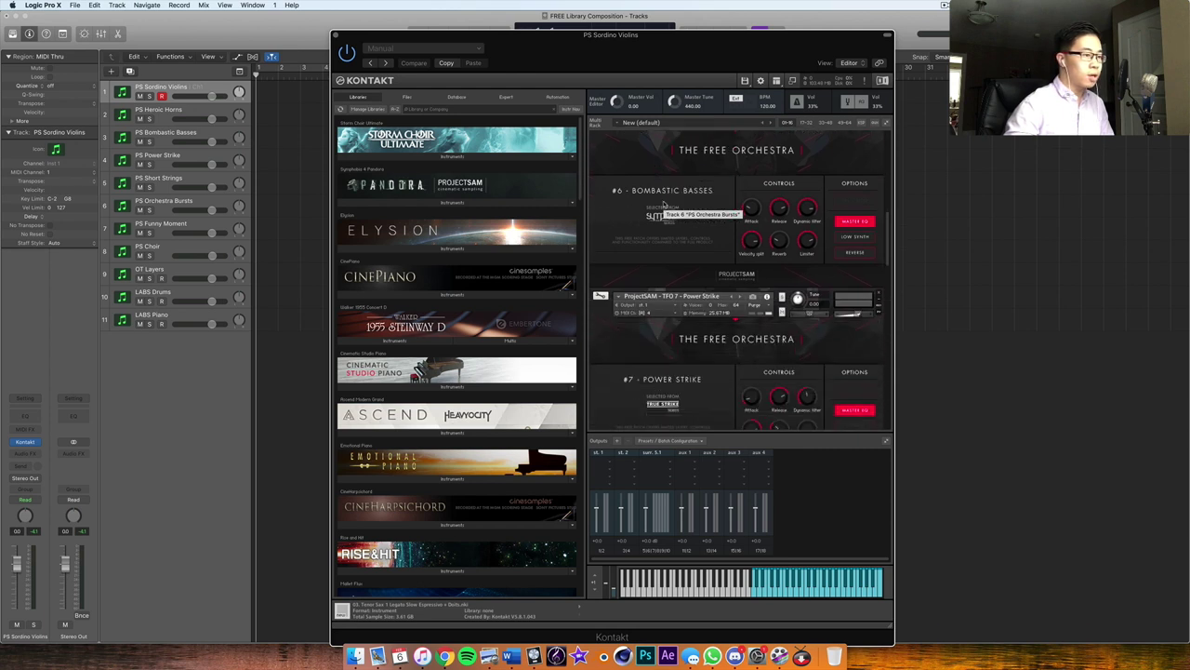
pyautogui.scroll(-12, 664, 203)
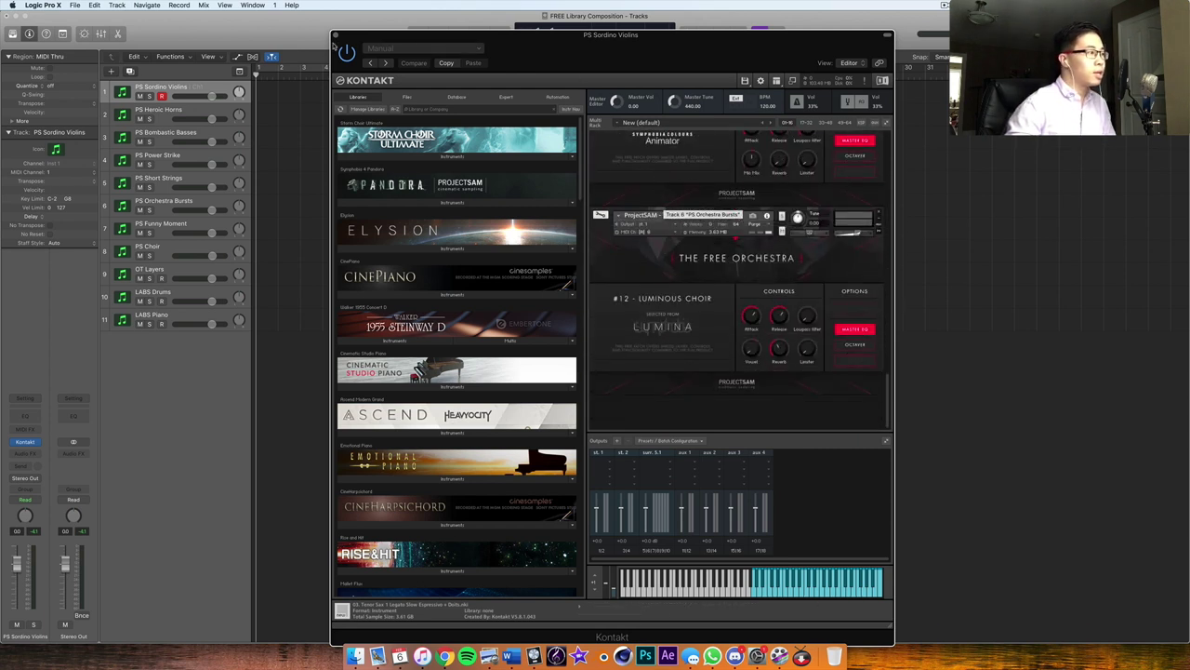
pyautogui.scroll(20, 668, 190)
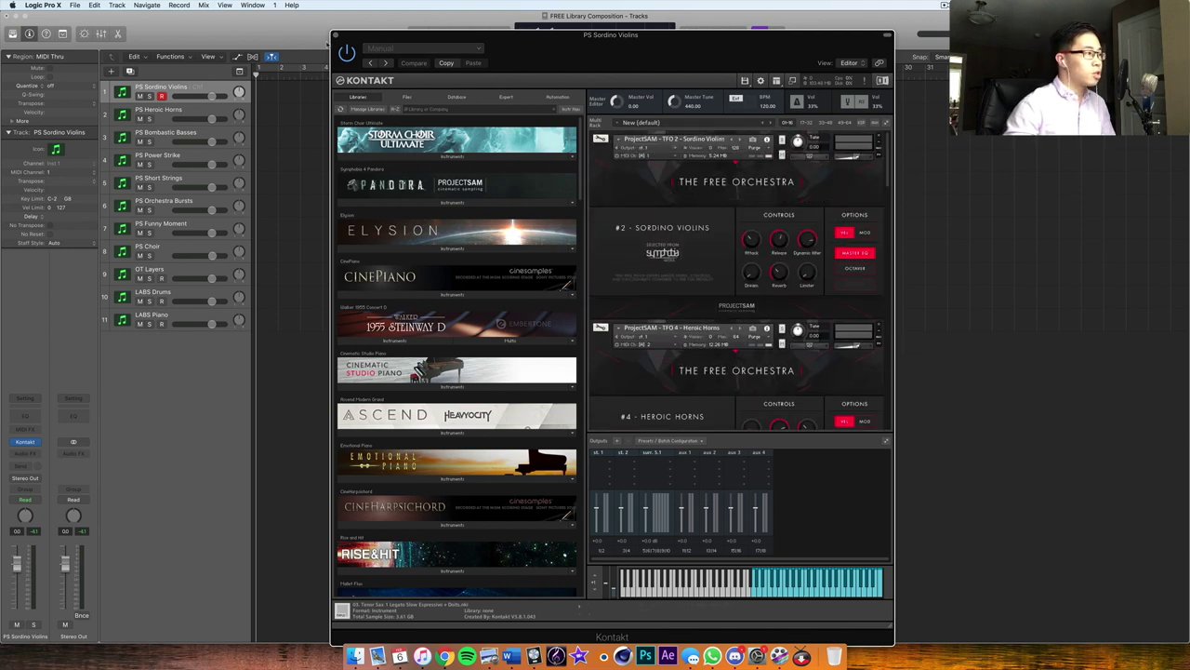
# Step: Open the SINE Player on the OT Layers track, look over its library and articulation list, and close it
pyautogui.click(193, 269)
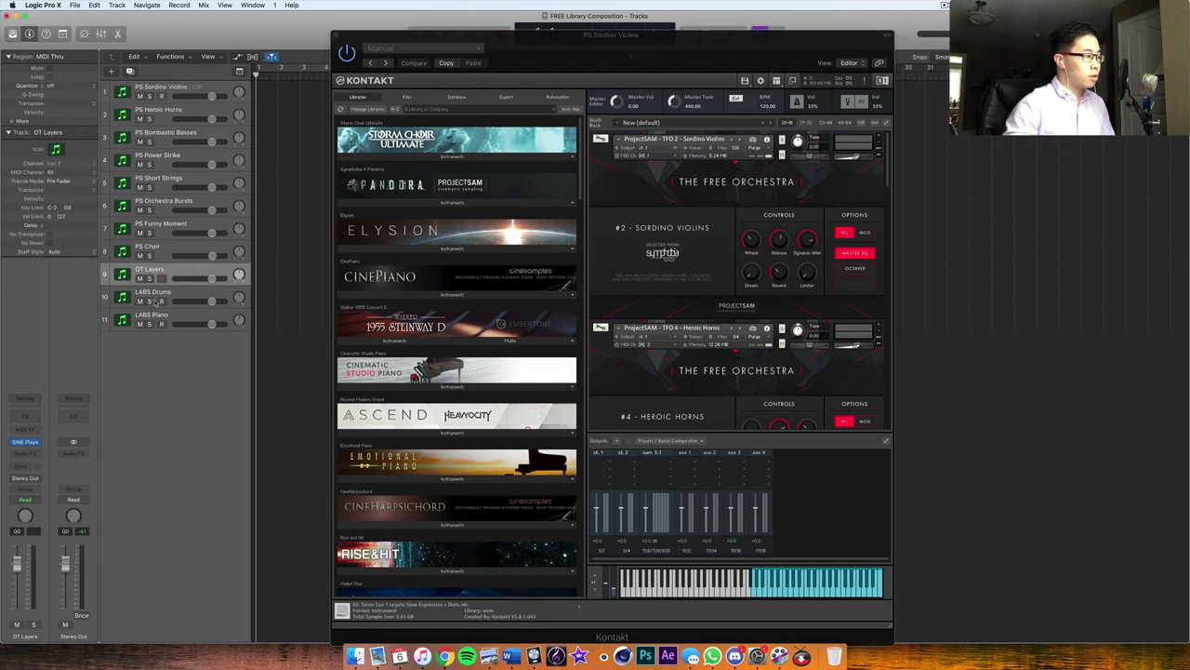
pyautogui.click(26, 443)
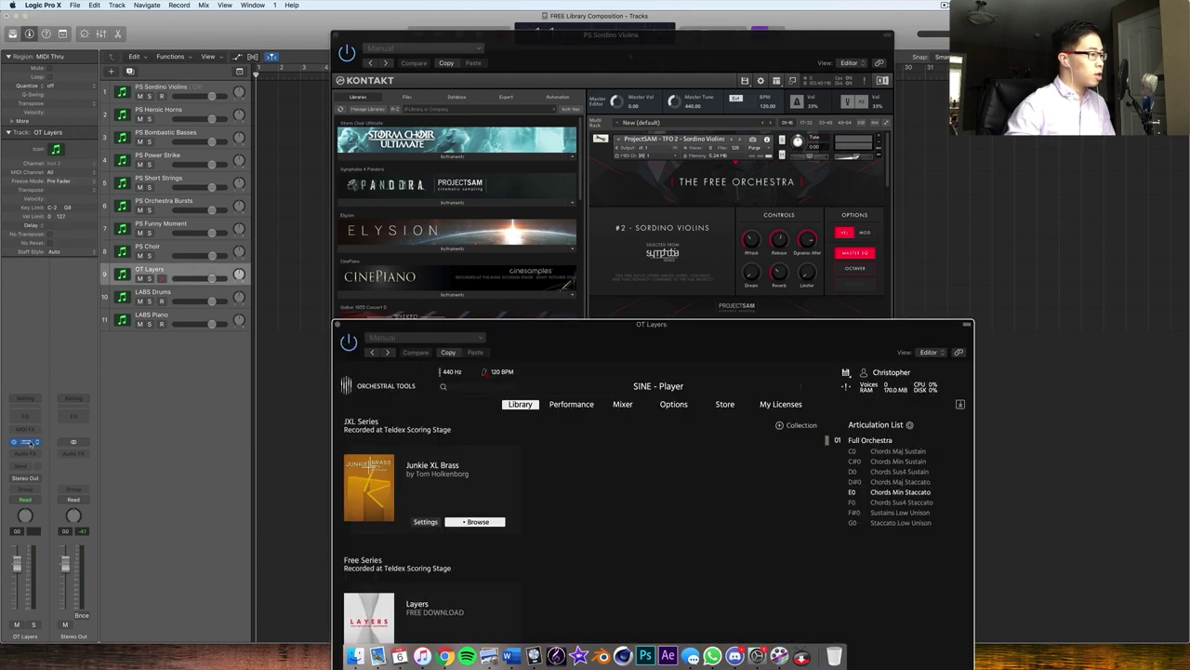
pyautogui.moveTo(616, 332); pyautogui.dragTo(584, 74)
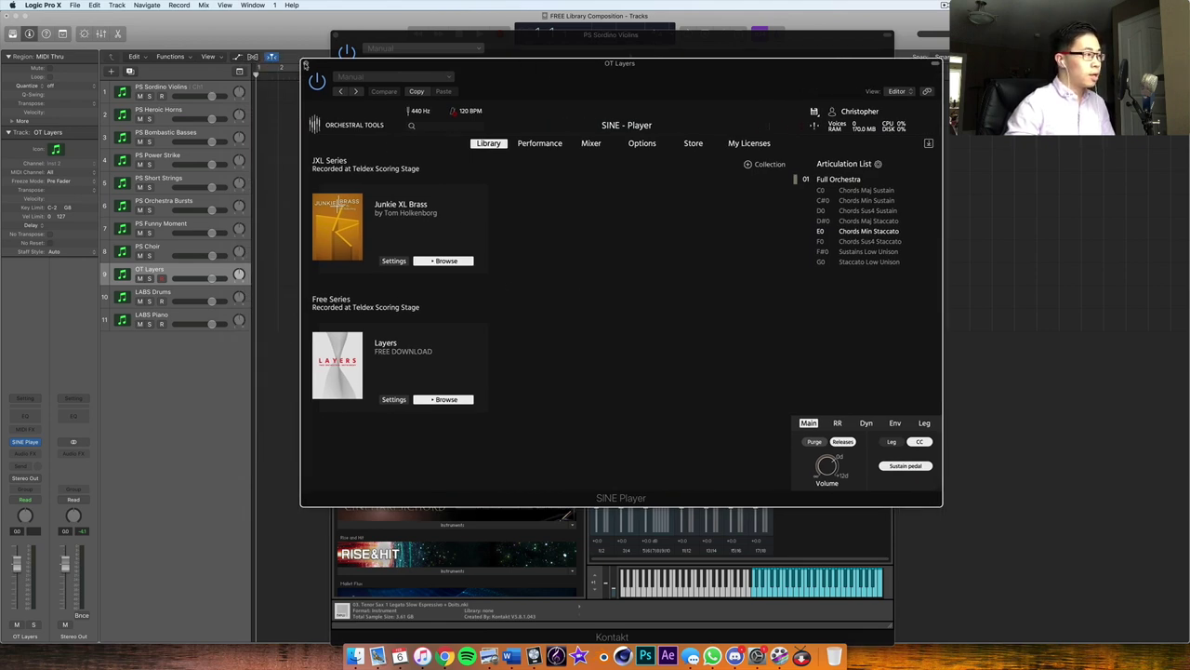
pyautogui.click(306, 65)
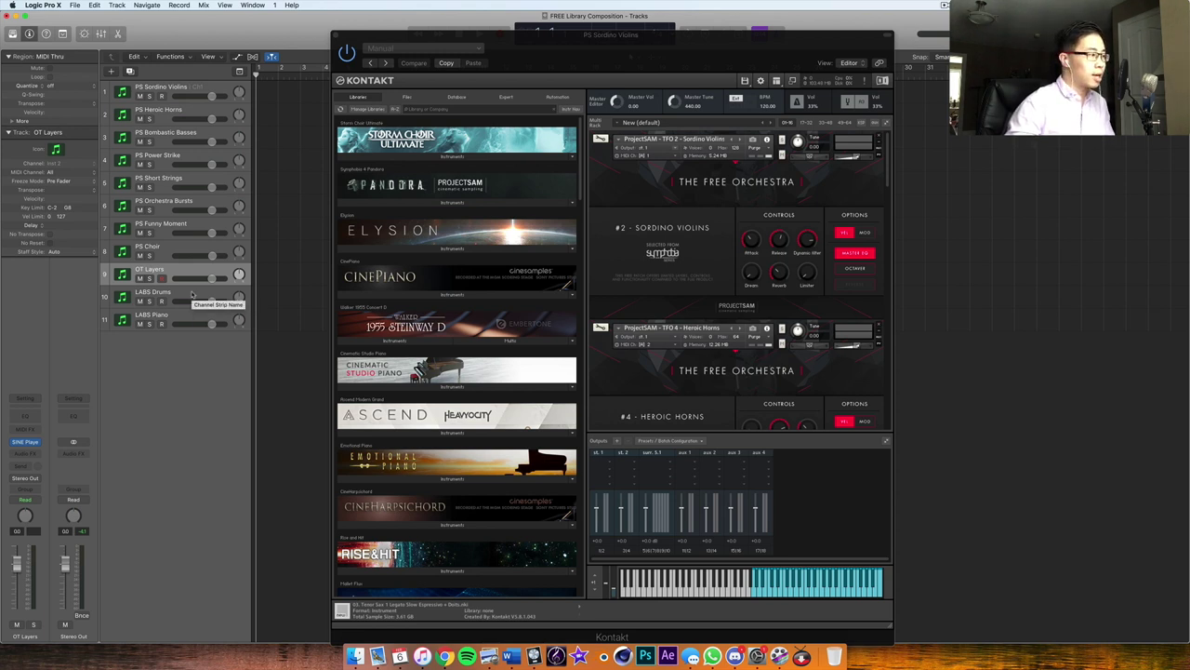
# Step: Open LABS on the LABS Drums track, view its Drums preset in the browser, and close the open instrument windows
pyautogui.click(183, 298)
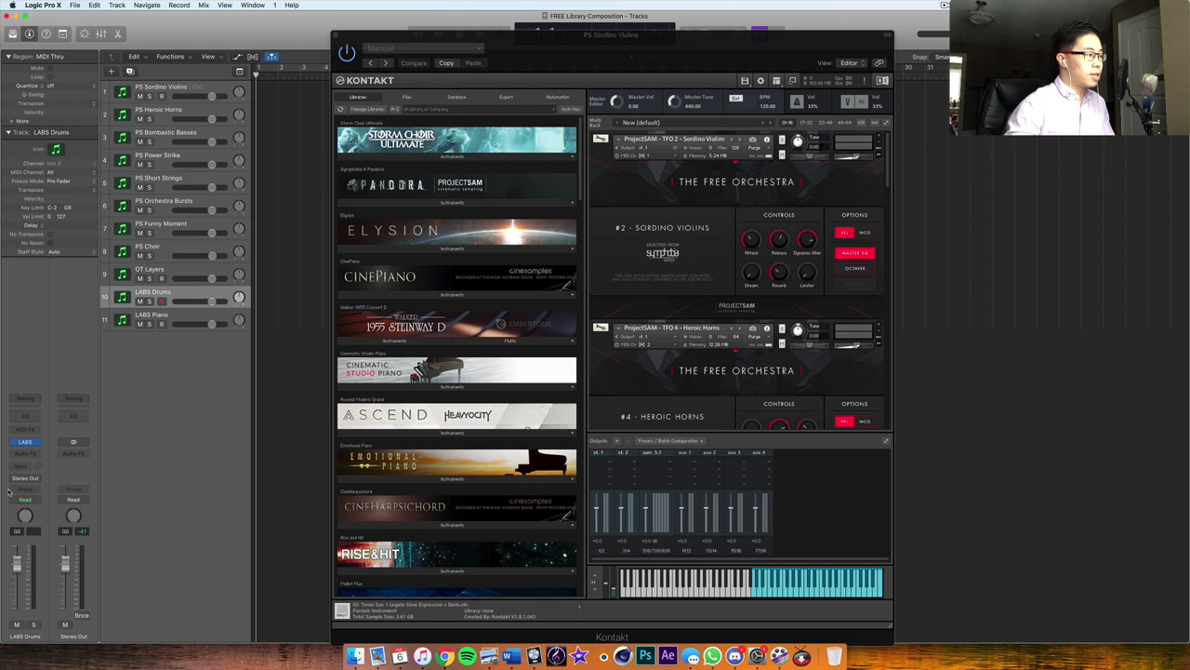
pyautogui.click(26, 443)
pyautogui.moveTo(295, 50); pyautogui.dragTo(623, 86)
pyautogui.click(493, 147)
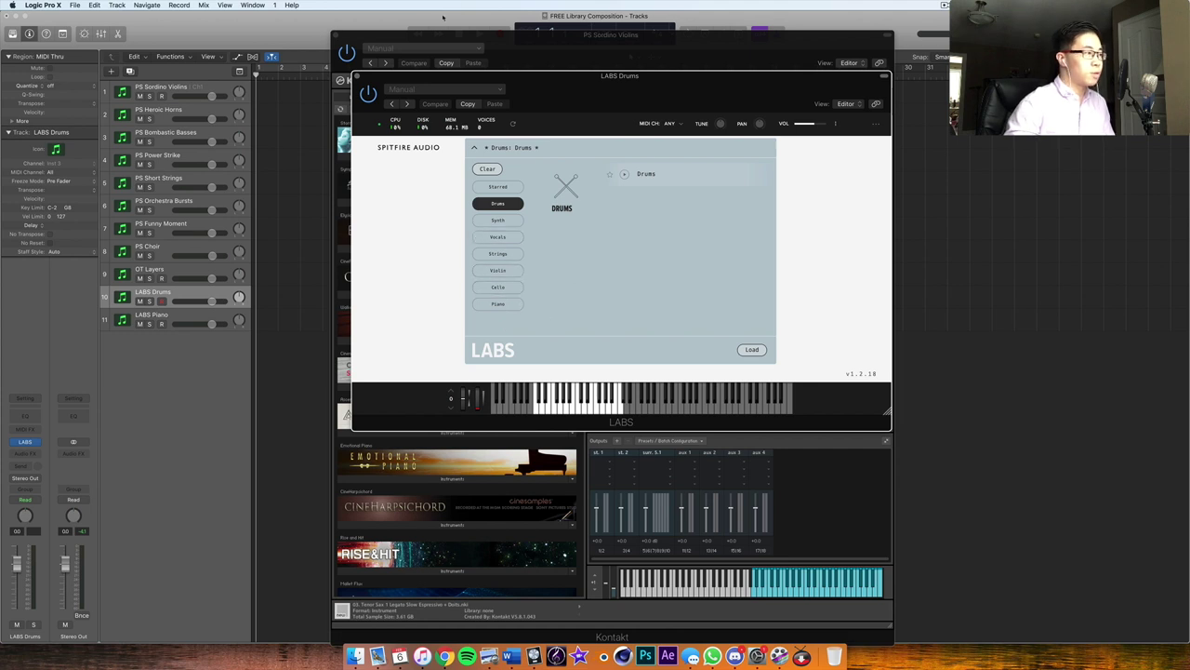
pyautogui.click(356, 77)
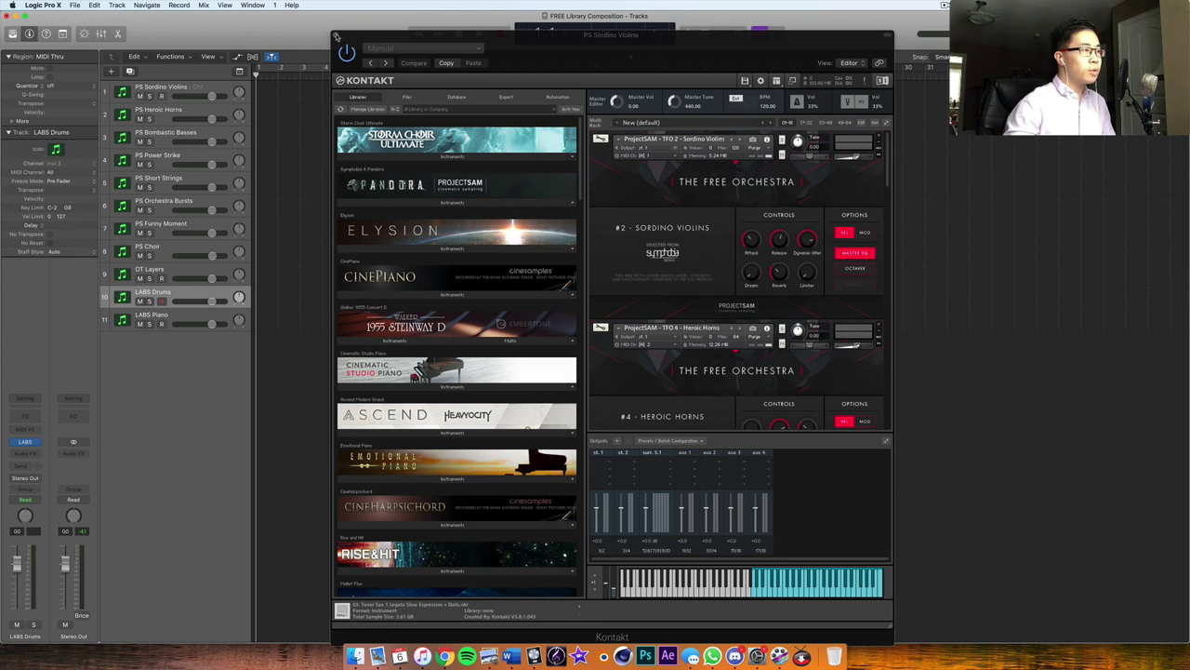
pyautogui.click(337, 36)
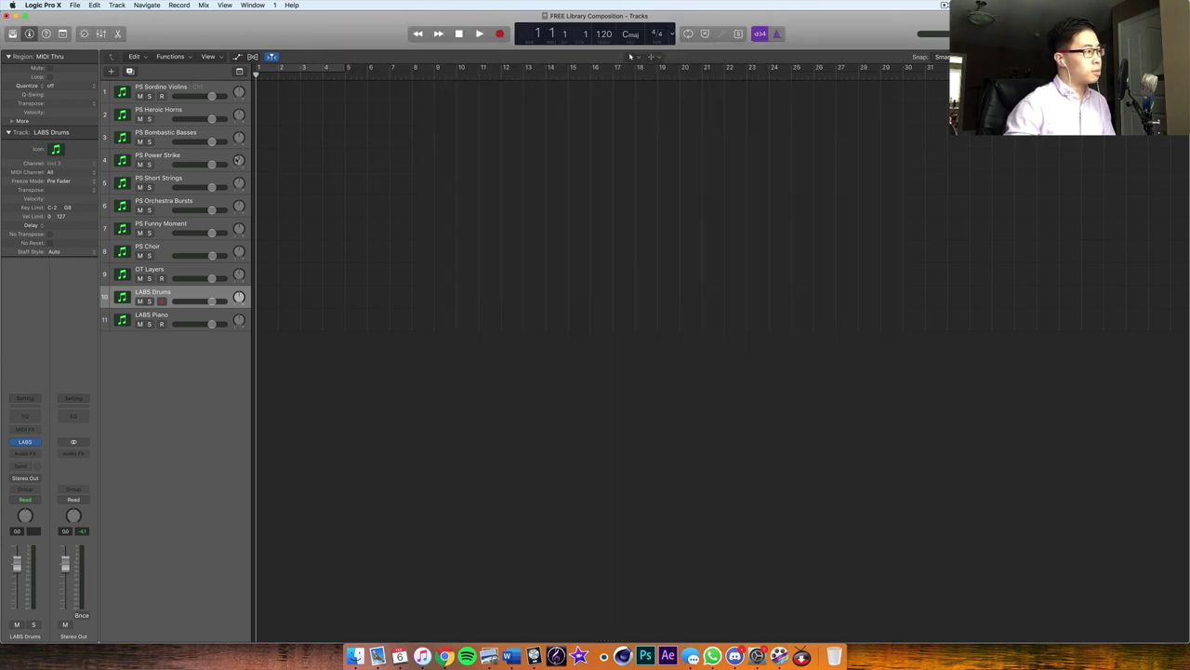
# Step: Open Kontakt from the PS Sordino Violins track, select the PS Bombastic Basses track, and show the Bombastic Basses instrument in the rack
pyautogui.click(161, 135)
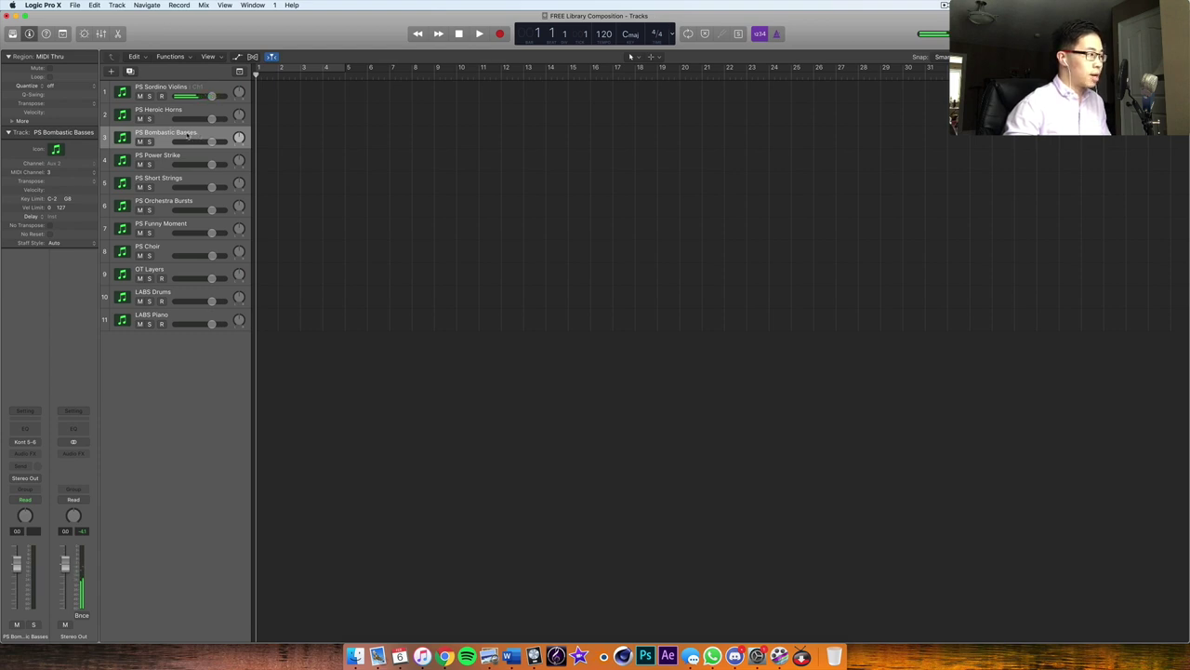
pyautogui.click(181, 87)
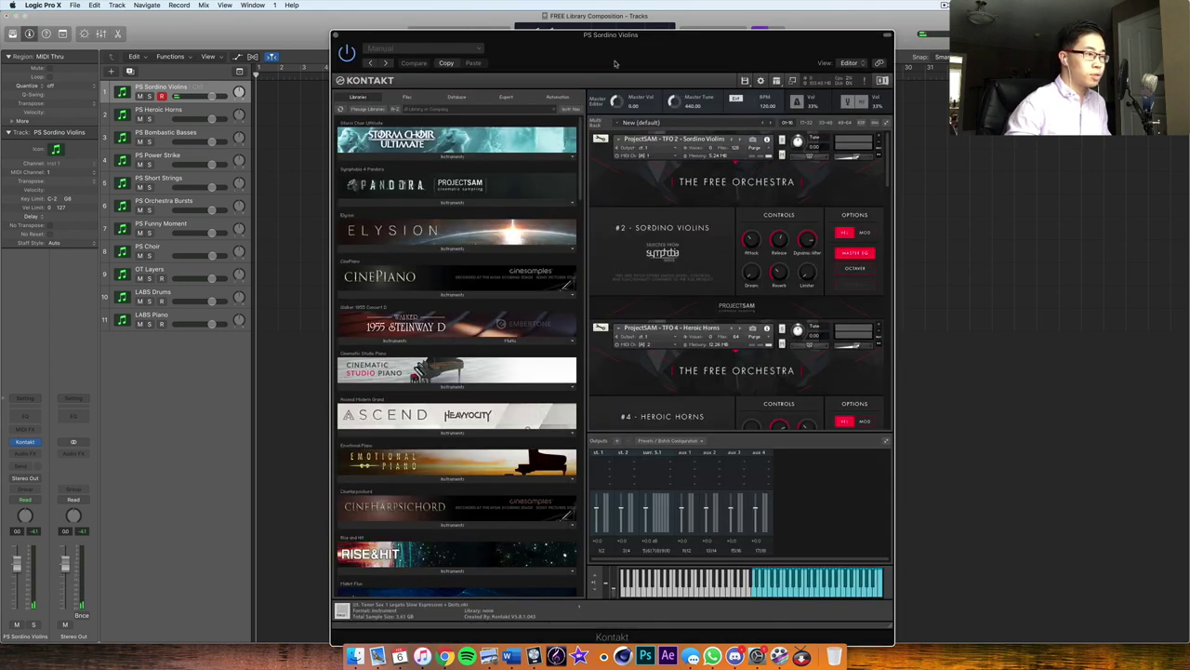
pyautogui.moveTo(614, 64); pyautogui.dragTo(750, 59)
pyautogui.scroll(-4, 873, 279)
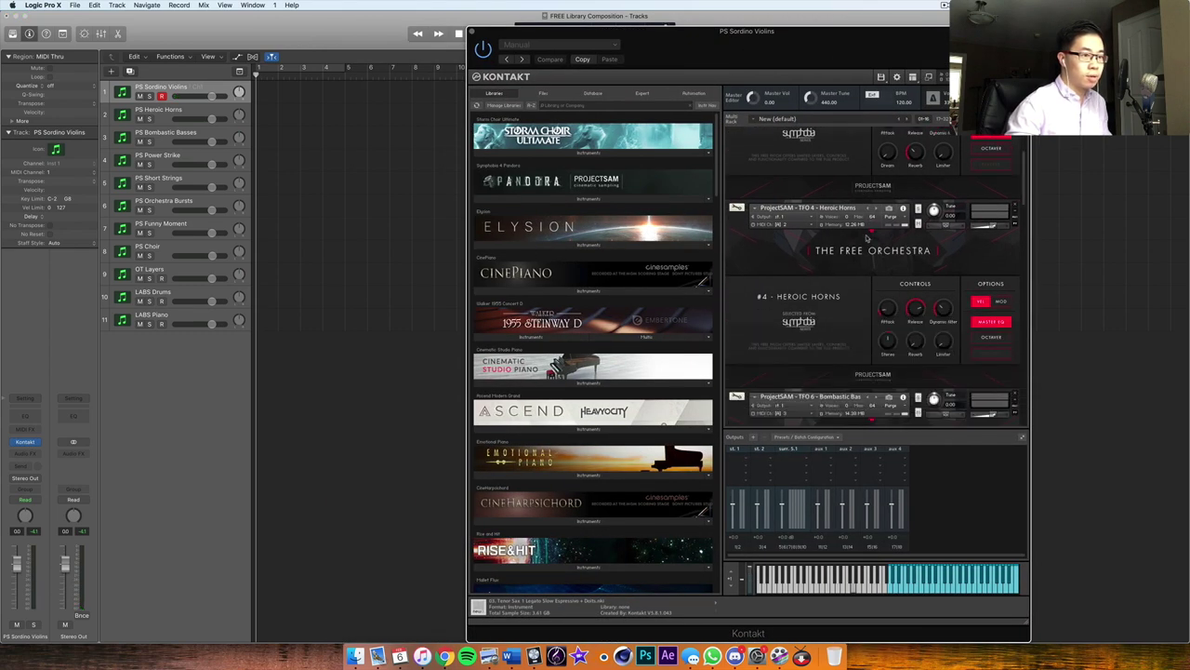
pyautogui.click(171, 138)
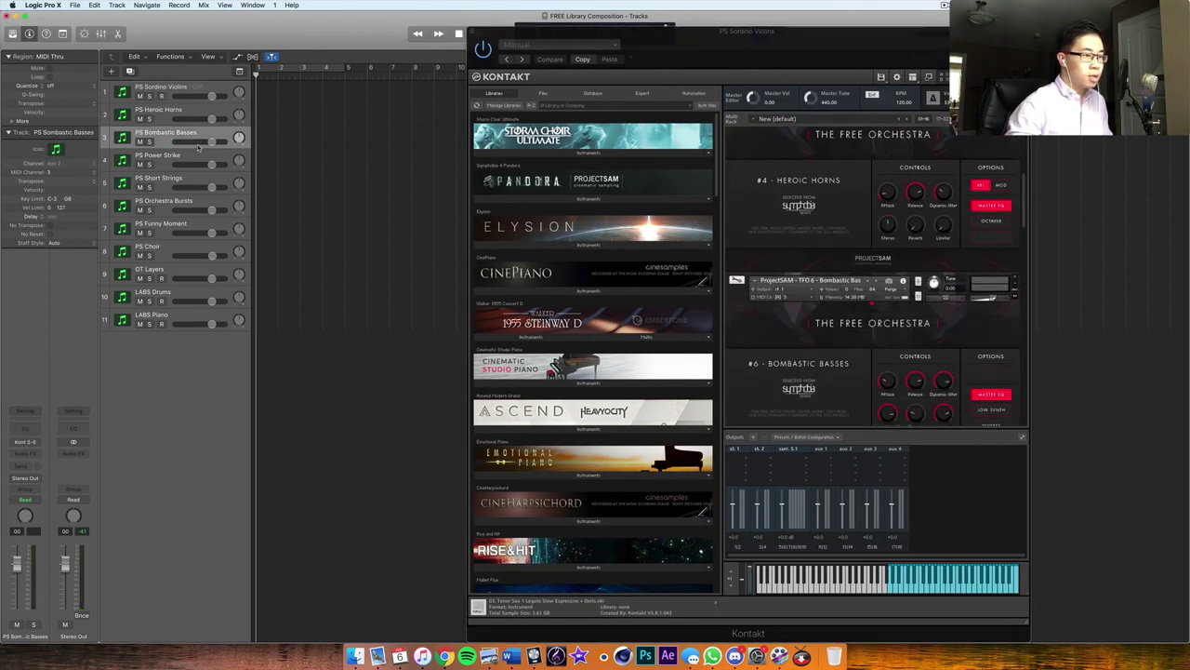
pyautogui.scroll(-2, 870, 311)
pyautogui.scroll(-2, 878, 289)
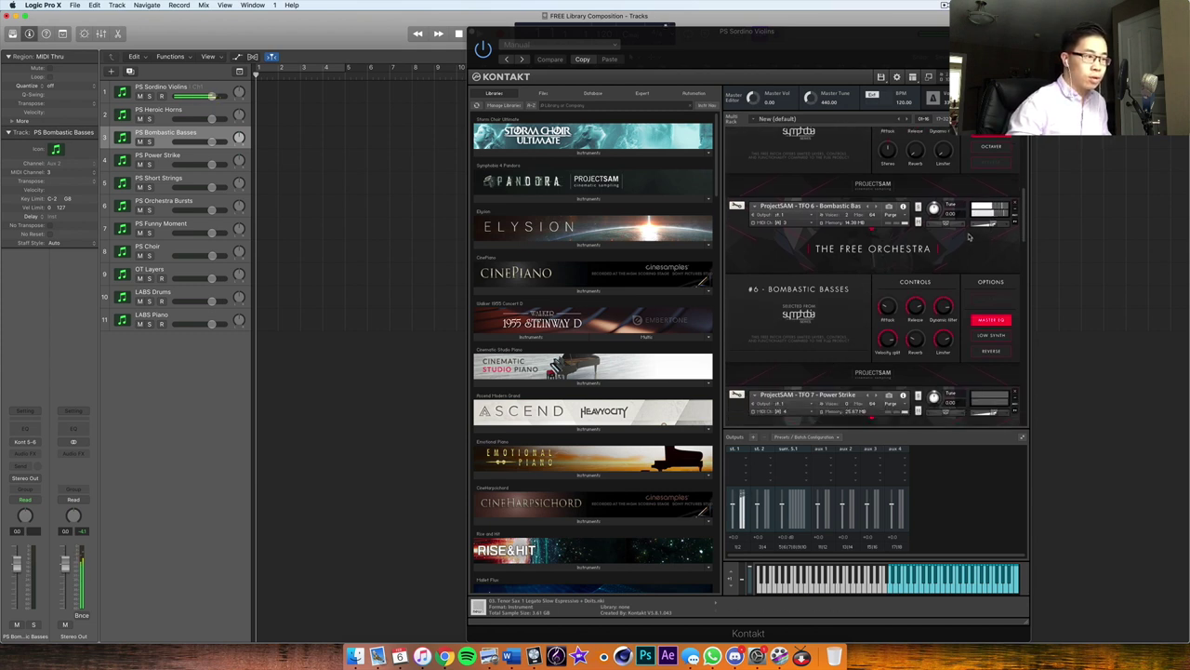
# Step: Move the Kontakt window clear of the tracks and record a bass line on PS Bombastic Basses over bars 1 to 8
pyautogui.moveTo(706, 54); pyautogui.dragTo(499, 406)
pyautogui.click(500, 33)
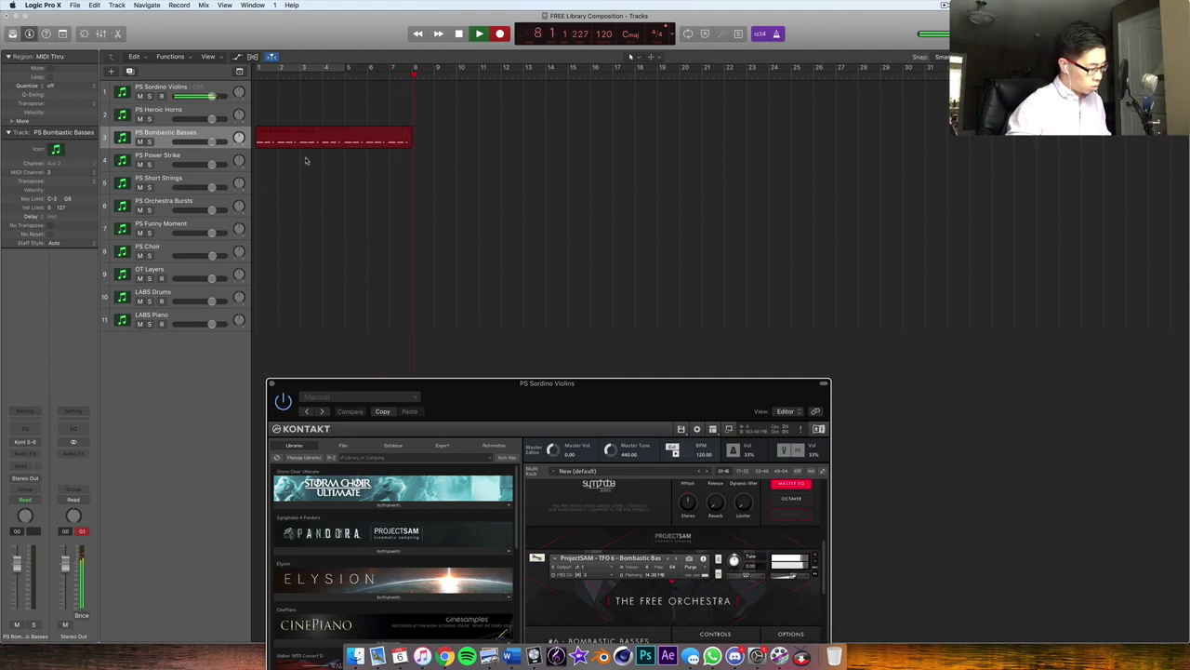
pyautogui.press('space')
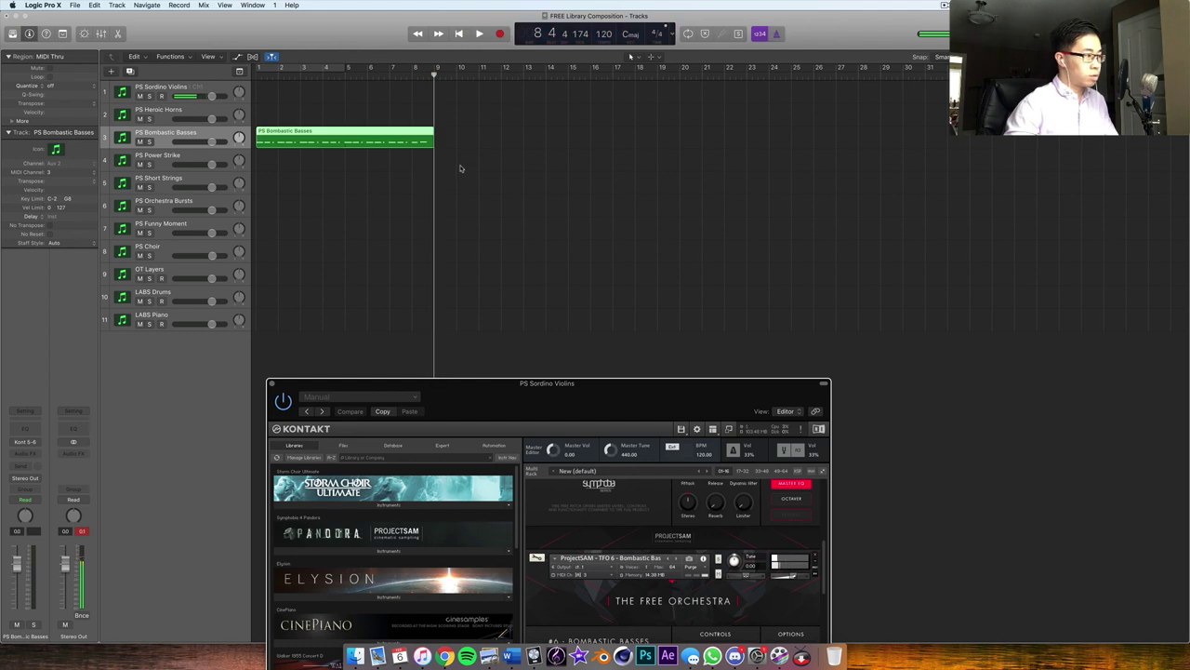
# Step: Open the recorded PS Bombastic Basses region in the Piano Roll and move the Kontakt window off the notes
pyautogui.press('e')
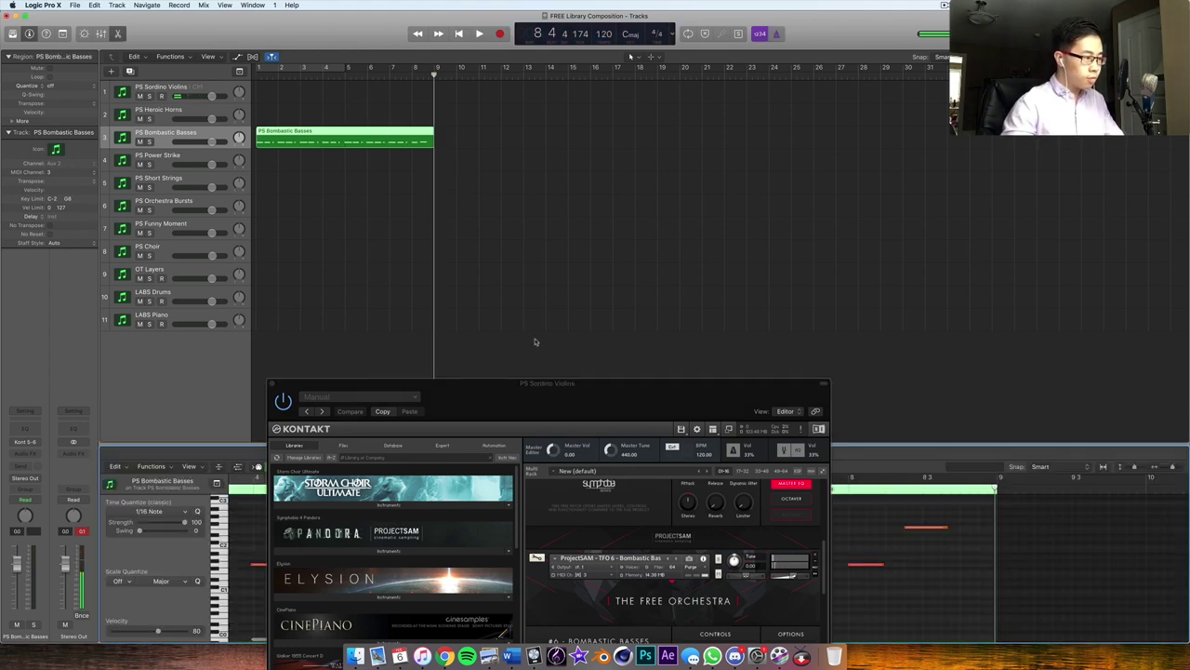
pyautogui.moveTo(536, 383); pyautogui.dragTo(338, 555)
pyautogui.moveTo(483, 555); pyautogui.dragTo(444, 595)
pyautogui.press('super+a')
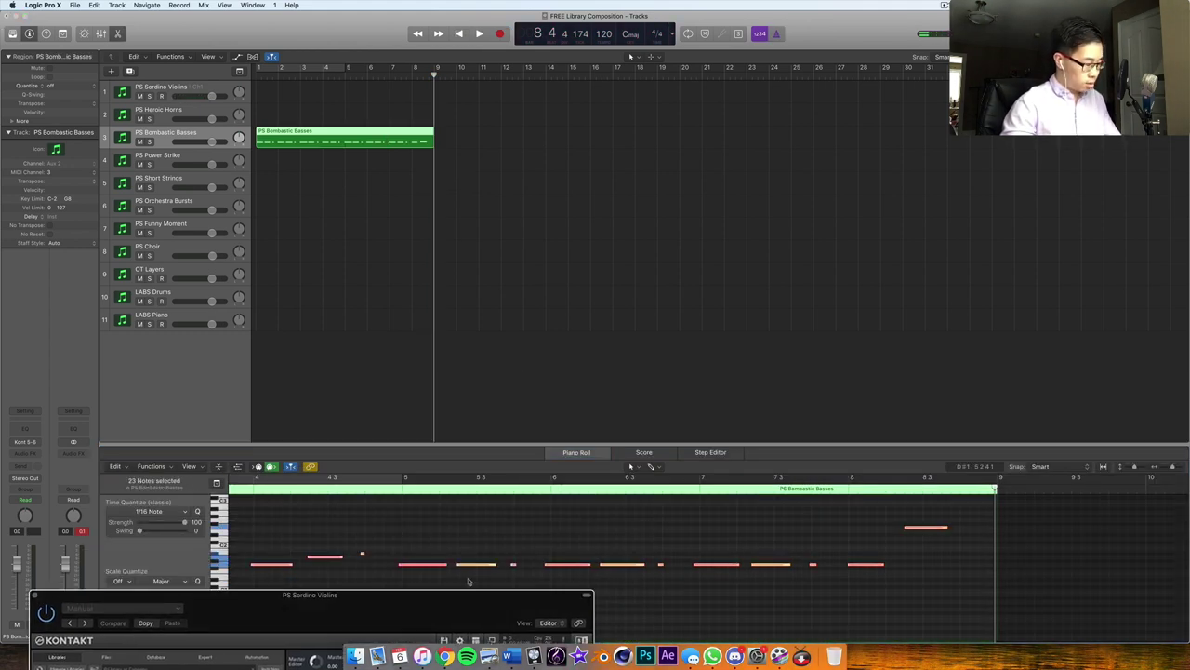
pyautogui.click(464, 540)
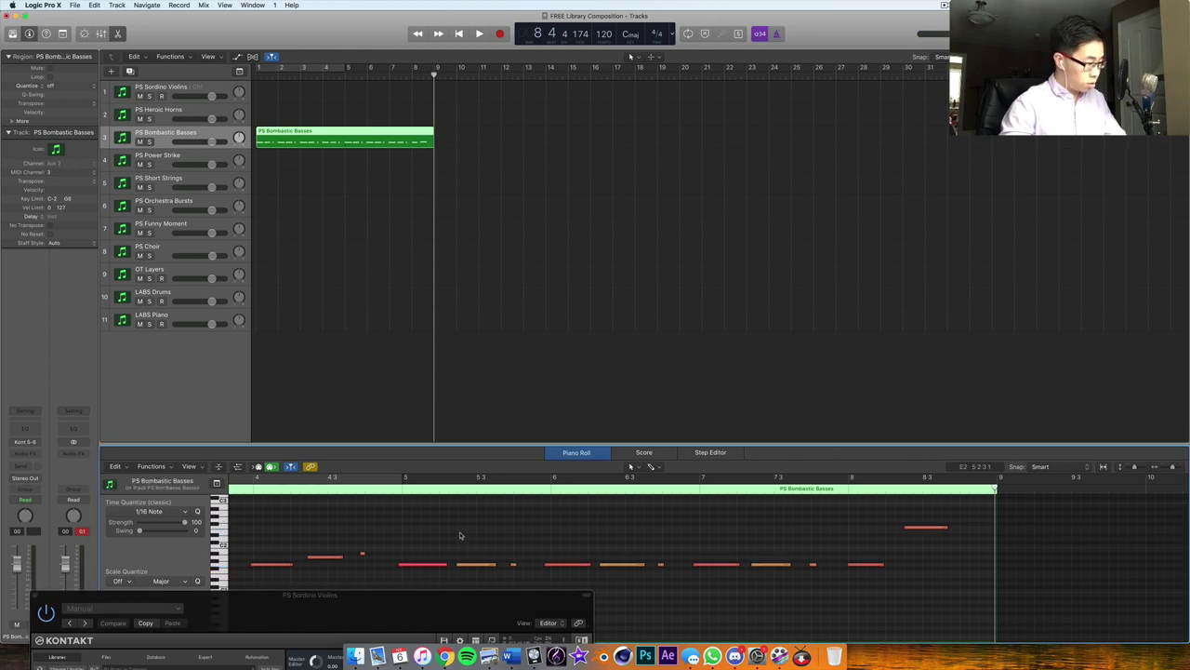
# Step: Quantize all notes in the bass region to 1/16 notes and play its opening from bar 1
pyautogui.press('super+a')
pyautogui.press('Return')
pyautogui.press('space')
pyautogui.press('space')
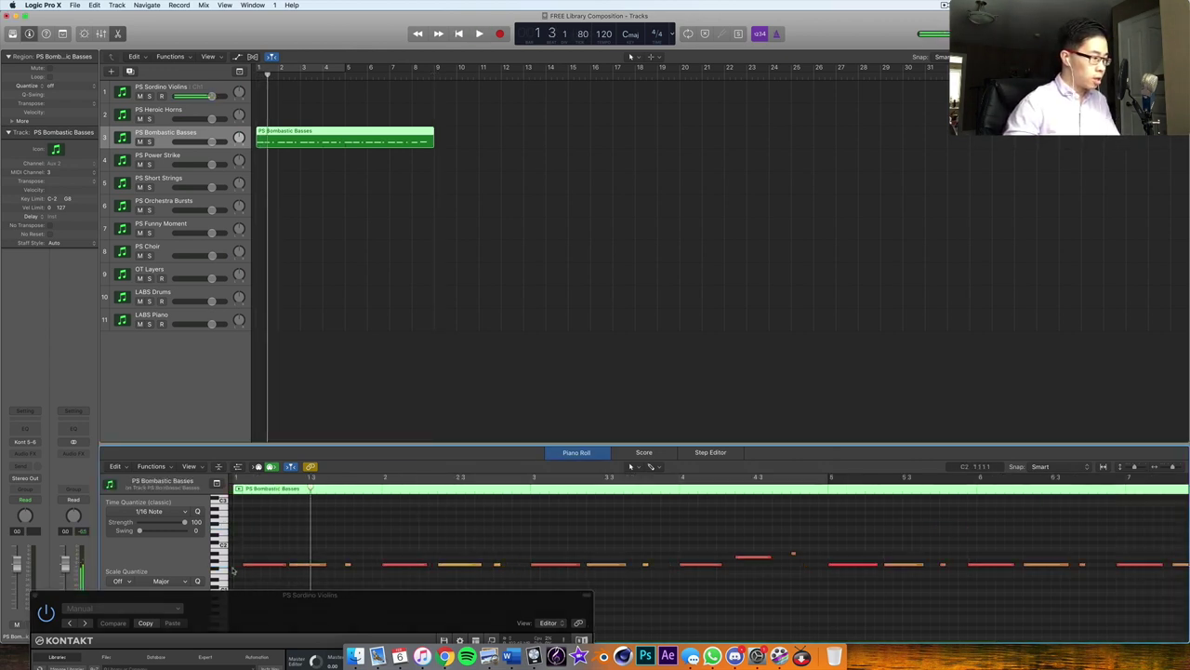
# Step: Move the first bass note earlier so it starts exactly at bar 1
pyautogui.click(252, 565)
pyautogui.moveTo(251, 564); pyautogui.dragTo(242, 565)
pyautogui.click(253, 551)
# Step: Play the bass region from the start into bar 6 to check the note timing
pyautogui.press('Return')
pyautogui.press('space')
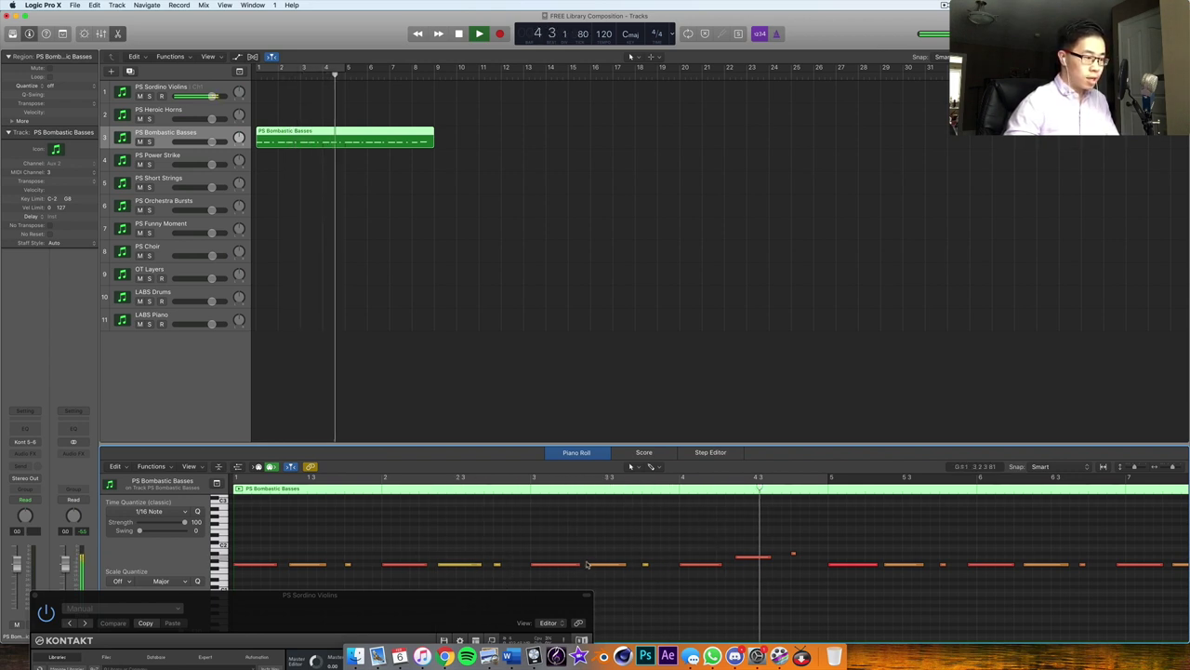
pyautogui.press('space')
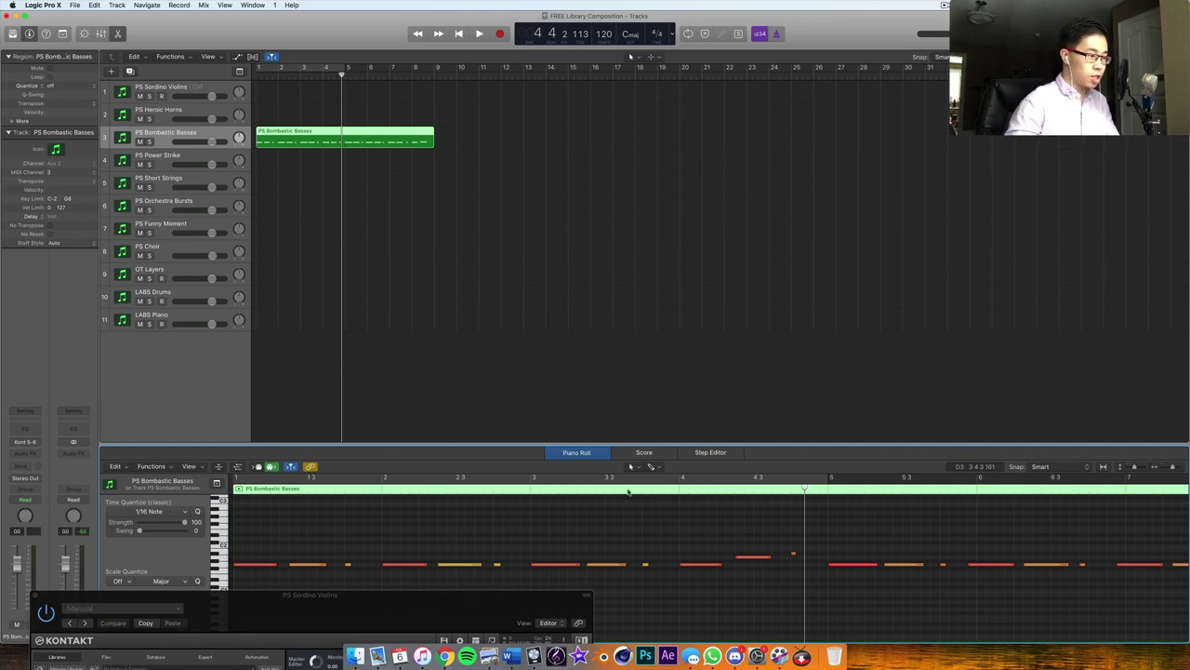
pyautogui.press('space')
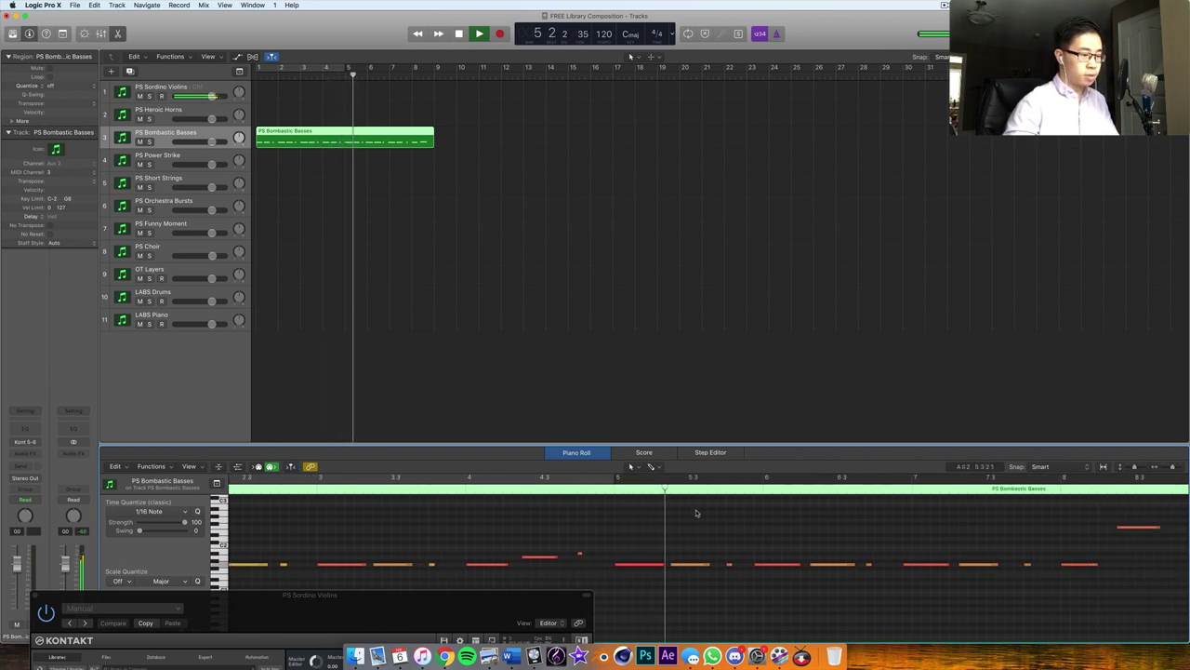
pyautogui.press('space')
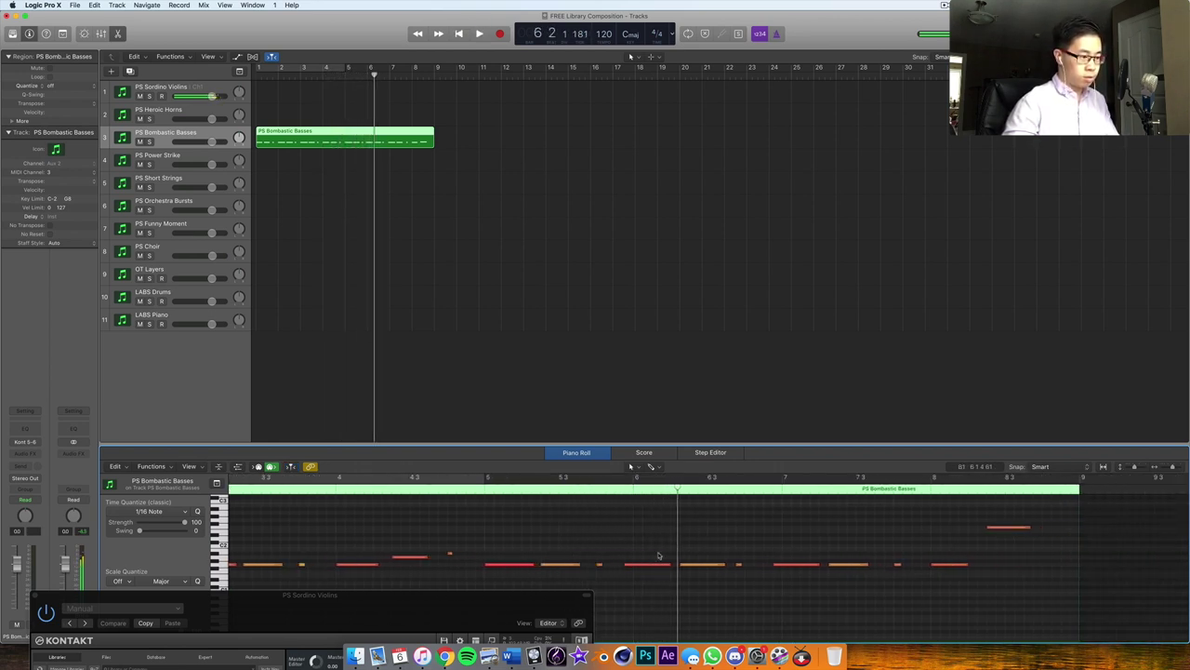
# Step: Shift the note groups of bars 6 and 7 later onto their downbeats and play the passage
pyautogui.moveTo(646, 534); pyautogui.dragTo(747, 576)
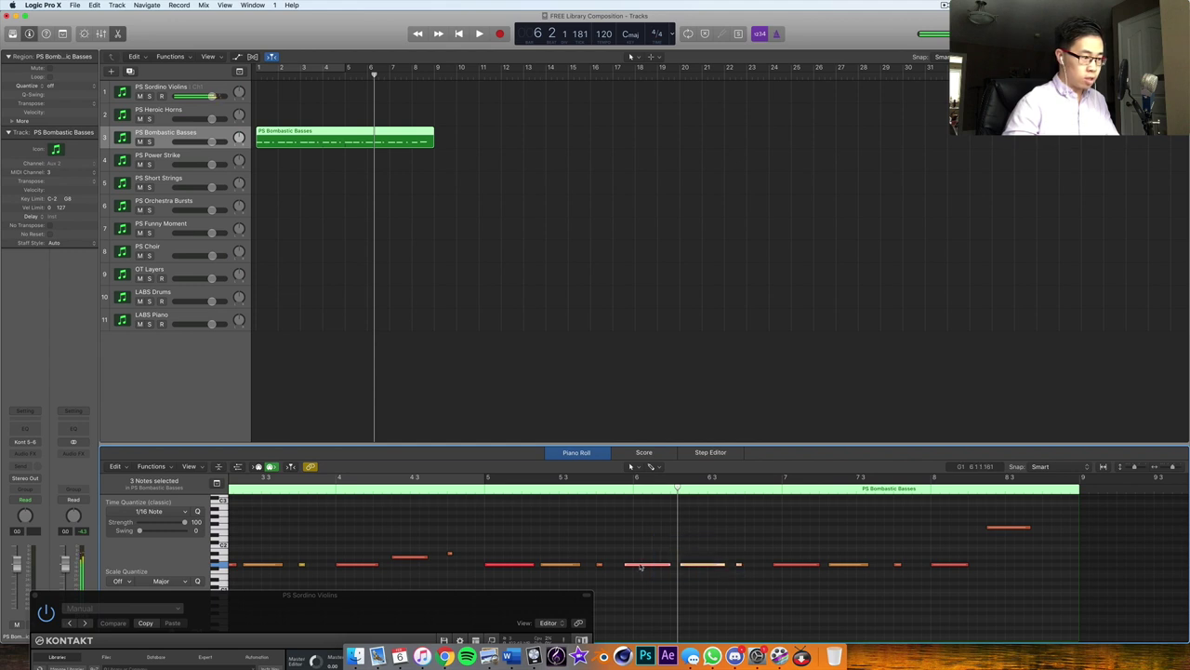
pyautogui.moveTo(645, 568); pyautogui.dragTo(694, 566)
pyautogui.press('space')
pyautogui.press('space')
# Step: Delete the closing bass notes in bar 8 and record three replacement notes there, starting playback from bar 7
pyautogui.moveTo(774, 519); pyautogui.dragTo(837, 597)
pyautogui.press('Delete')
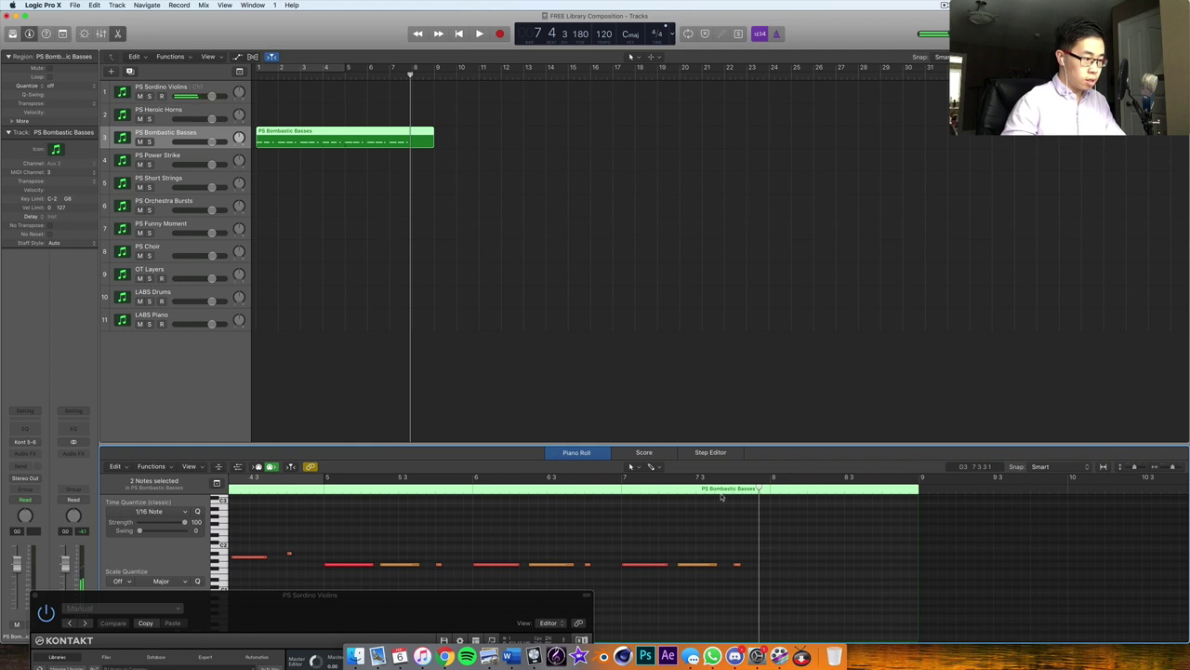
pyautogui.click(613, 491)
pyautogui.press('space')
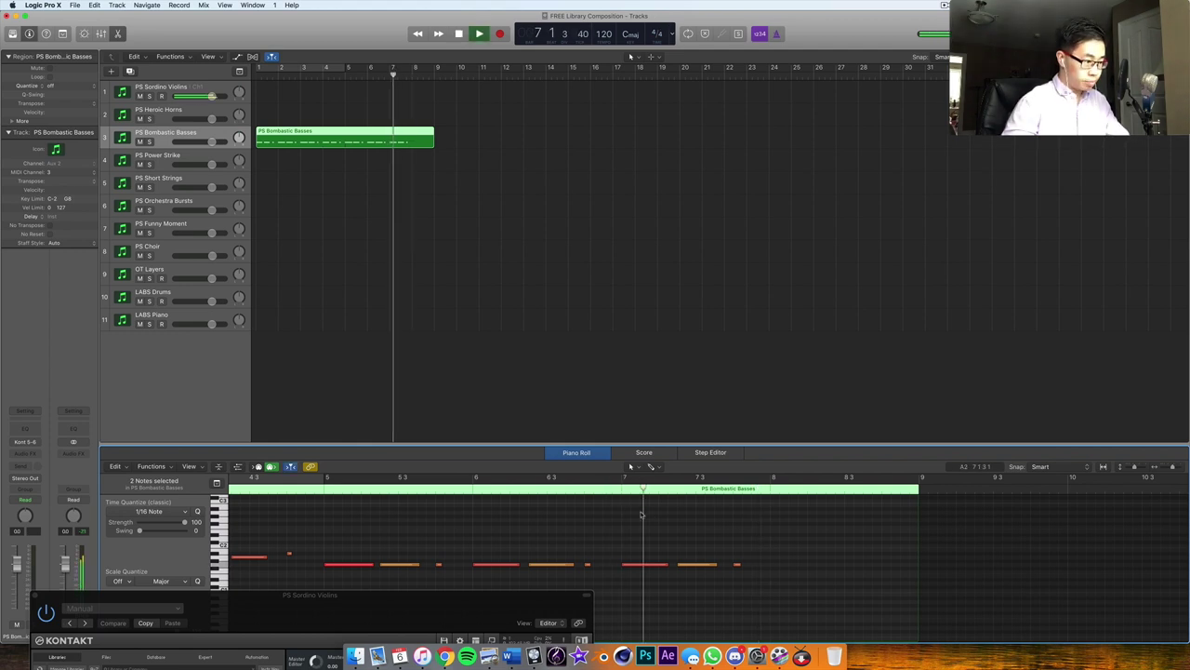
pyautogui.click(640, 514)
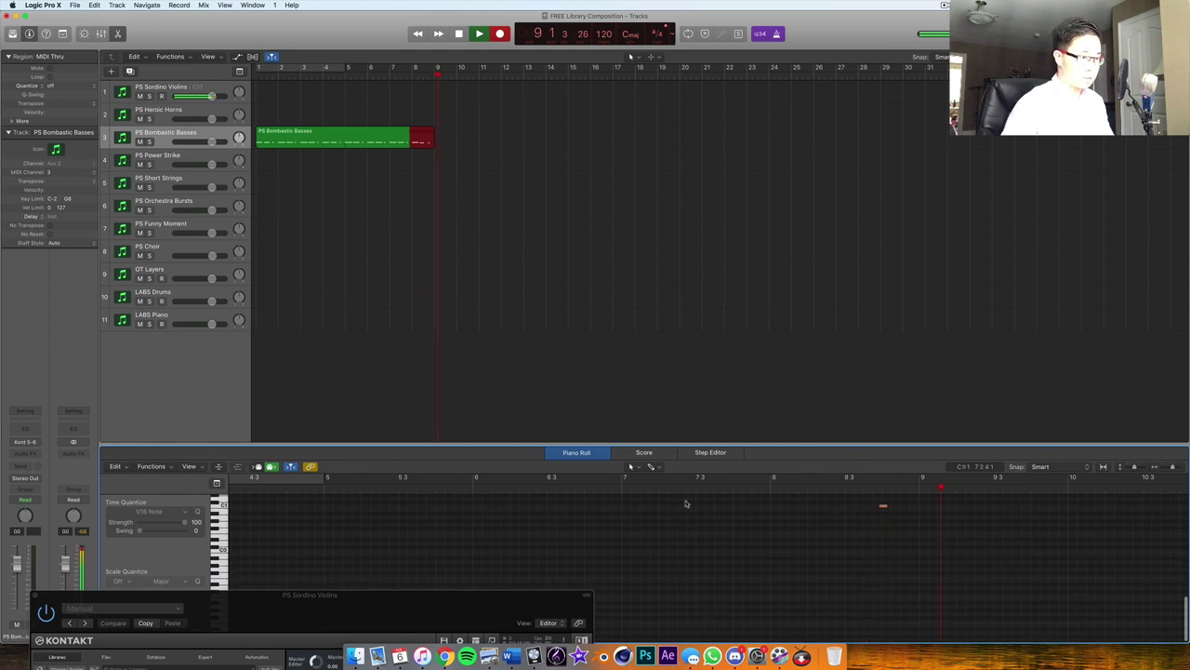
pyautogui.press('space')
pyautogui.scroll(2, 804, 560)
pyautogui.moveTo(779, 551); pyautogui.dragTo(934, 640)
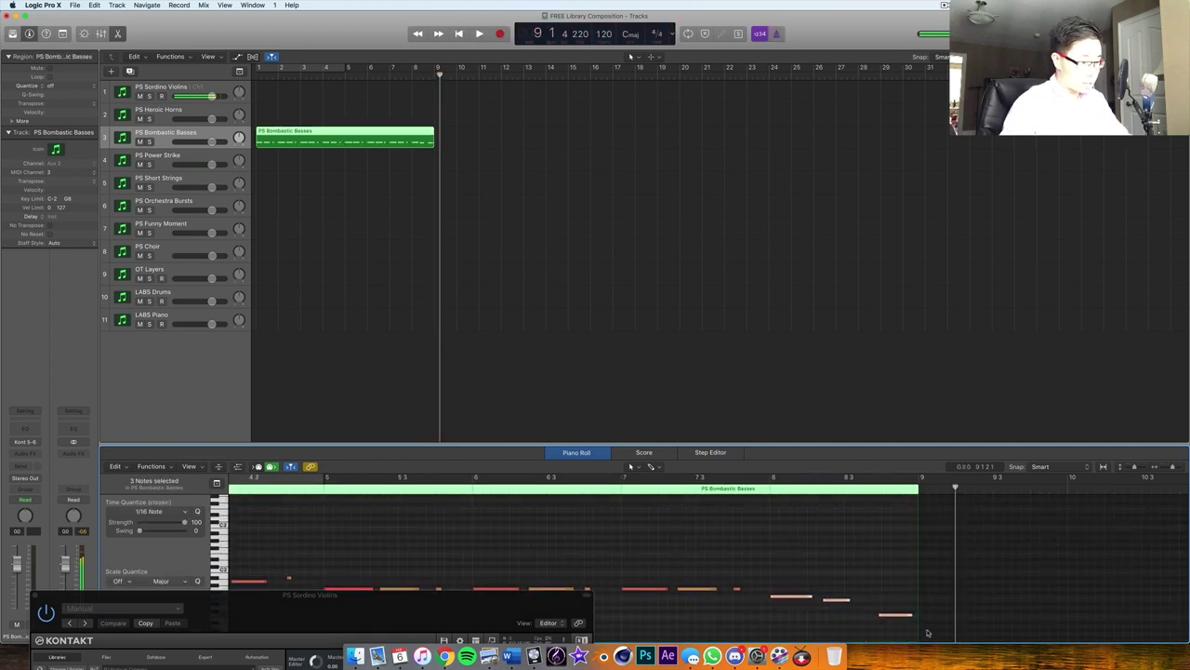
# Step: Loop the eight-bar Bombastic Basses region through the end of bar 48
pyautogui.click(656, 381)
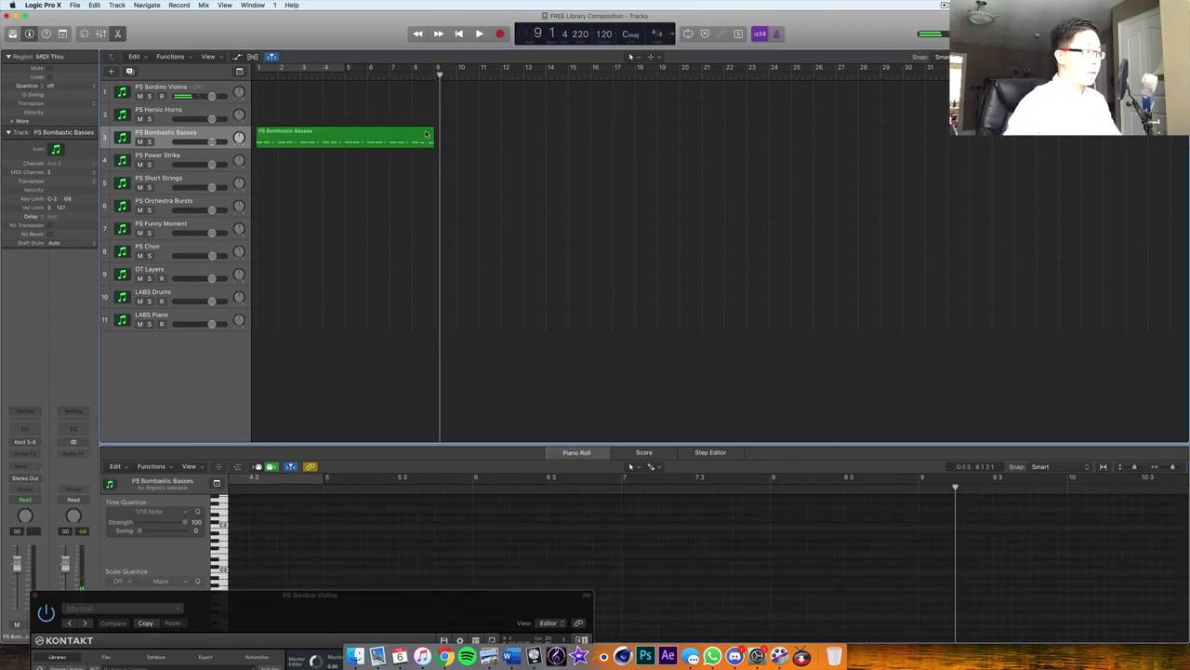
pyautogui.press('super+Left')
pyautogui.press('super+Left')
pyautogui.press('super+Left')
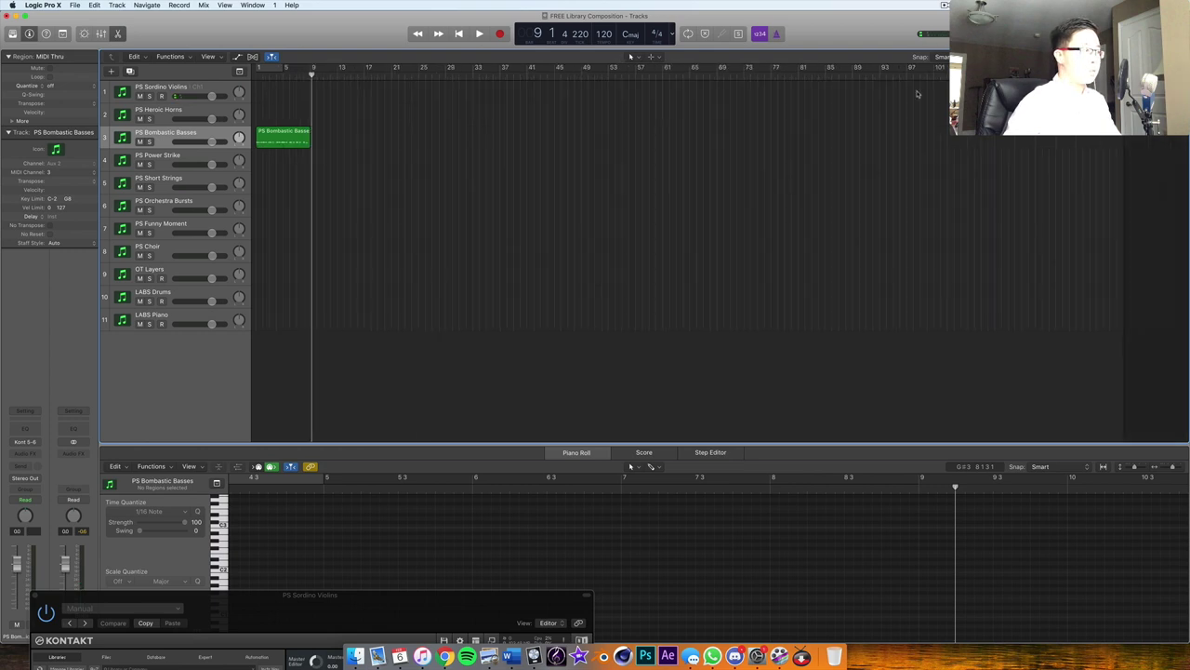
pyautogui.moveTo(304, 135); pyautogui.dragTo(580, 251)
# Step: Record a melody on the PS Heroic Horns track over the looped basses from bar 9 through bar 24
pyautogui.press('Return')
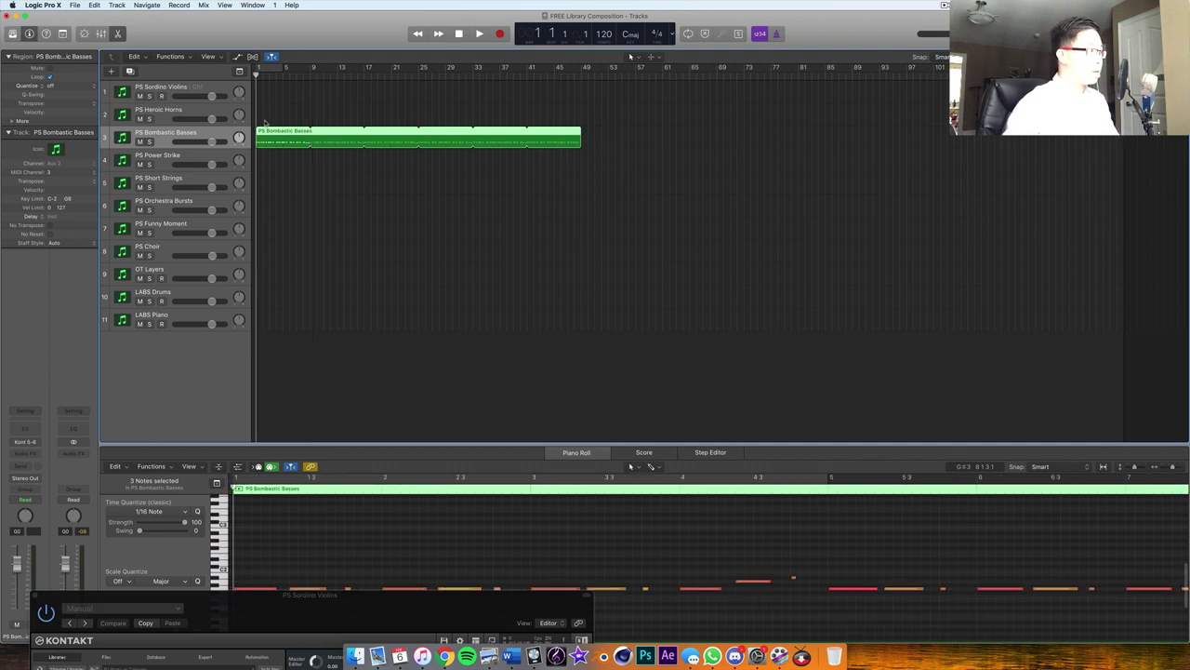
pyautogui.click(480, 35)
pyautogui.press('Up')
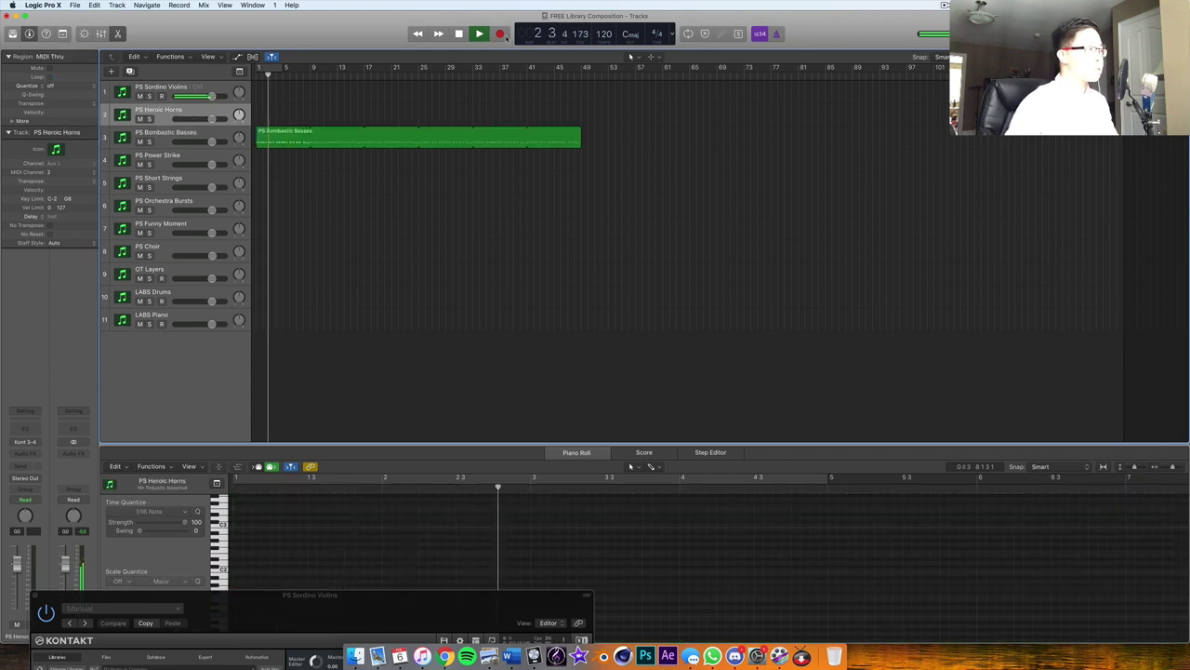
pyautogui.press('r')
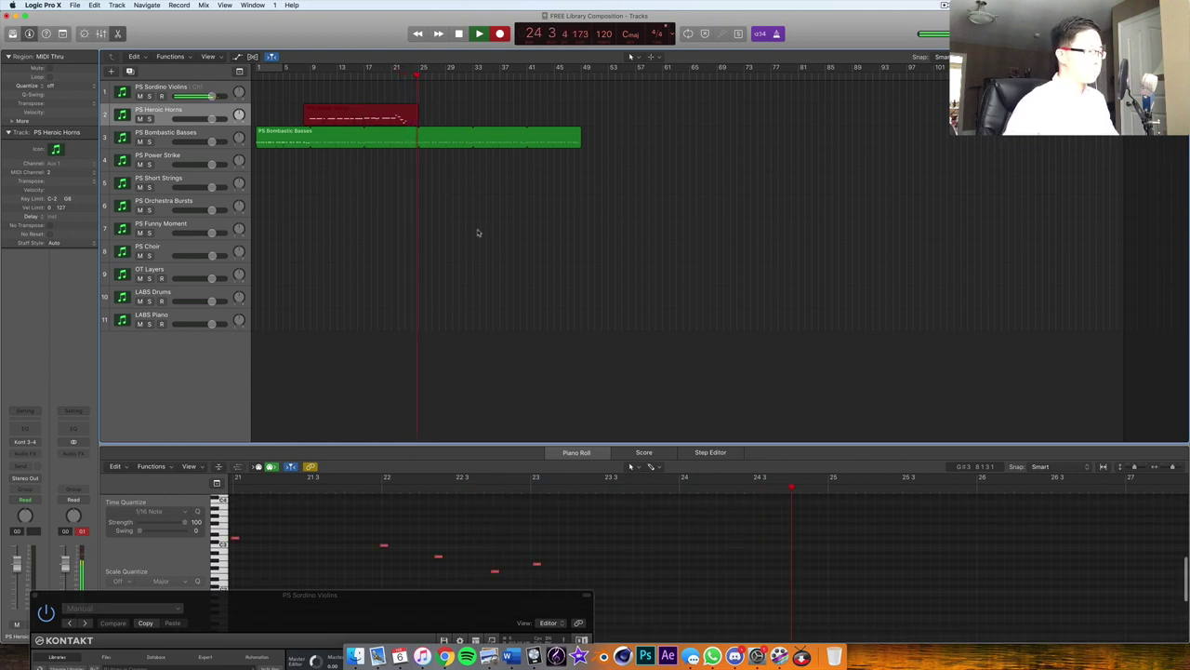
pyautogui.press('space')
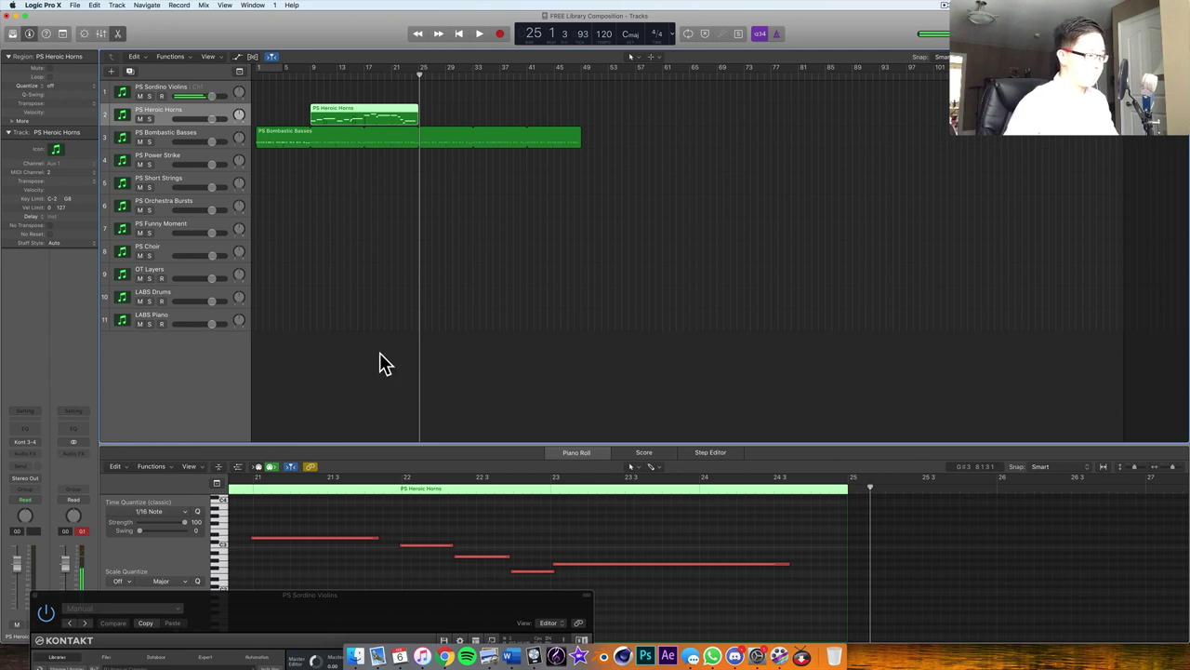
# Step: Bring up the Kontakt window and look through the Free Orchestra instruments loaded in its rack
pyautogui.moveTo(359, 606); pyautogui.dragTo(742, 41)
pyautogui.scroll(3, 835, 303)
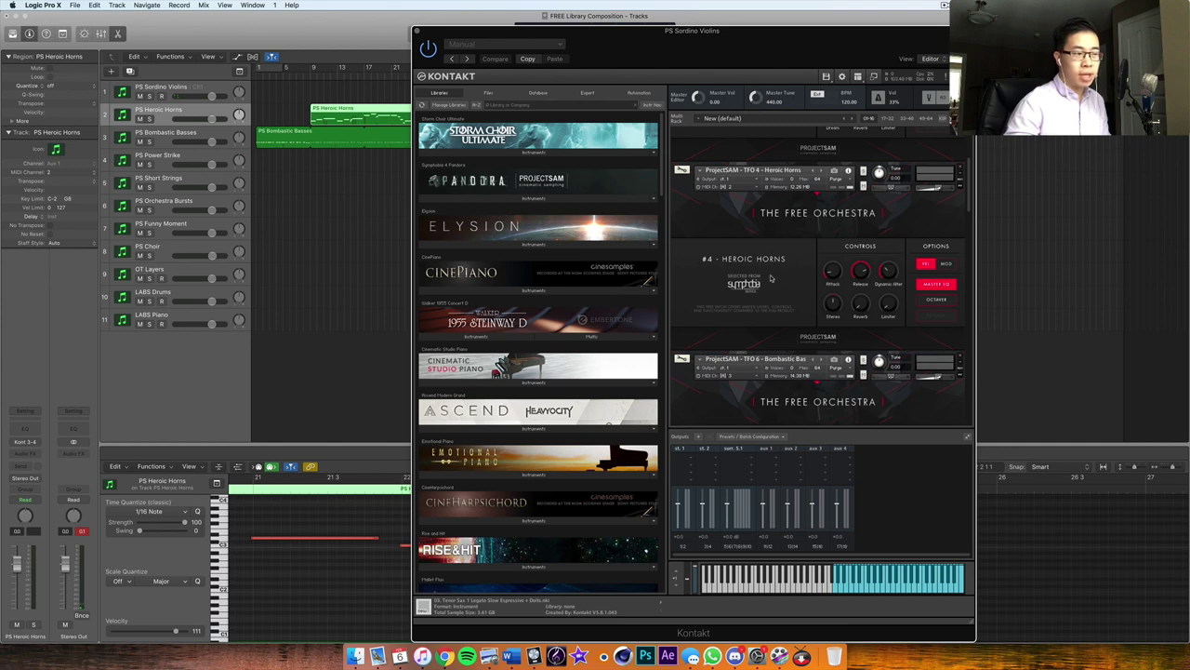
pyautogui.scroll(-10, 826, 296)
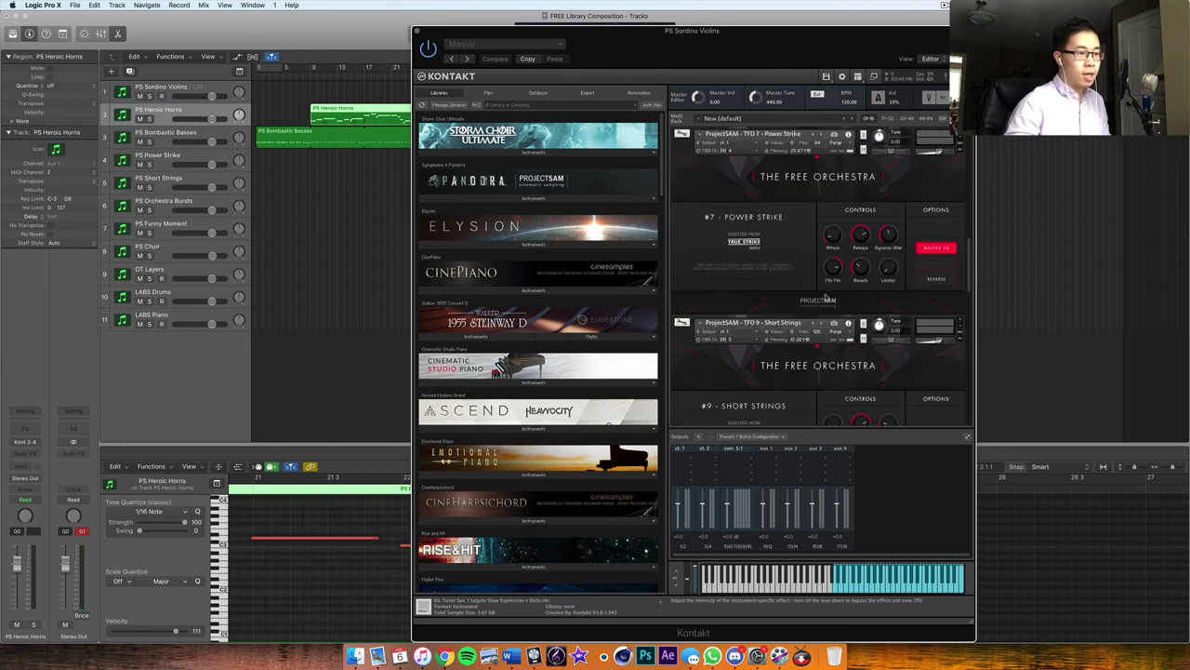
pyautogui.scroll(12, 826, 296)
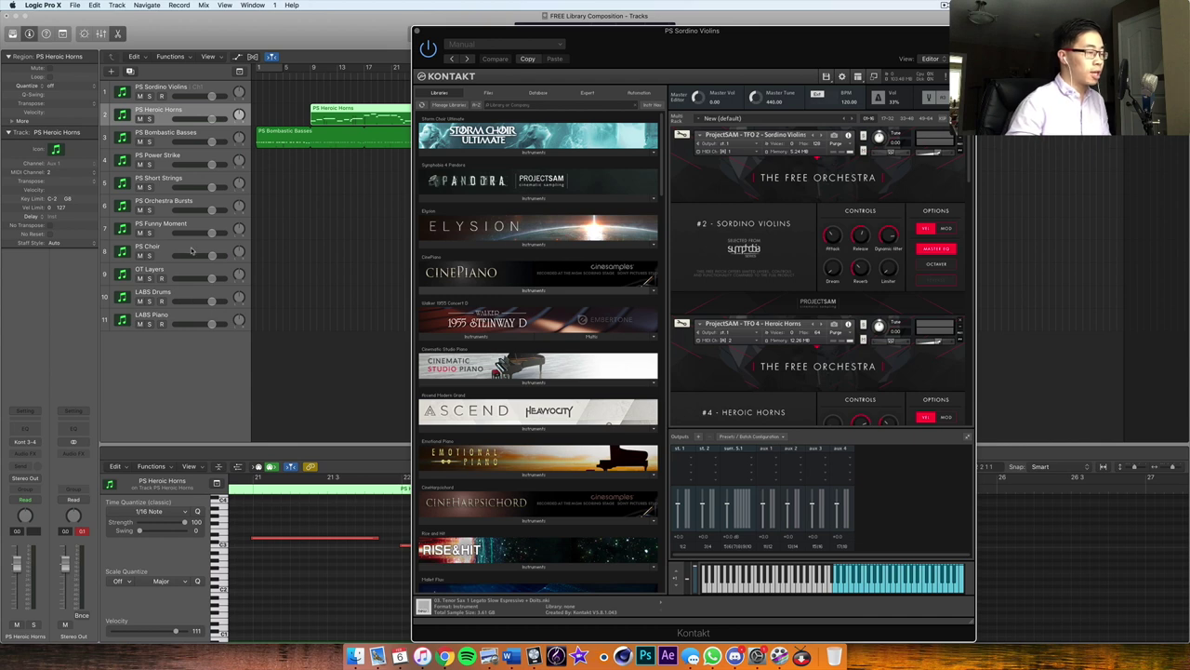
pyautogui.moveTo(610, 55); pyautogui.dragTo(467, 322)
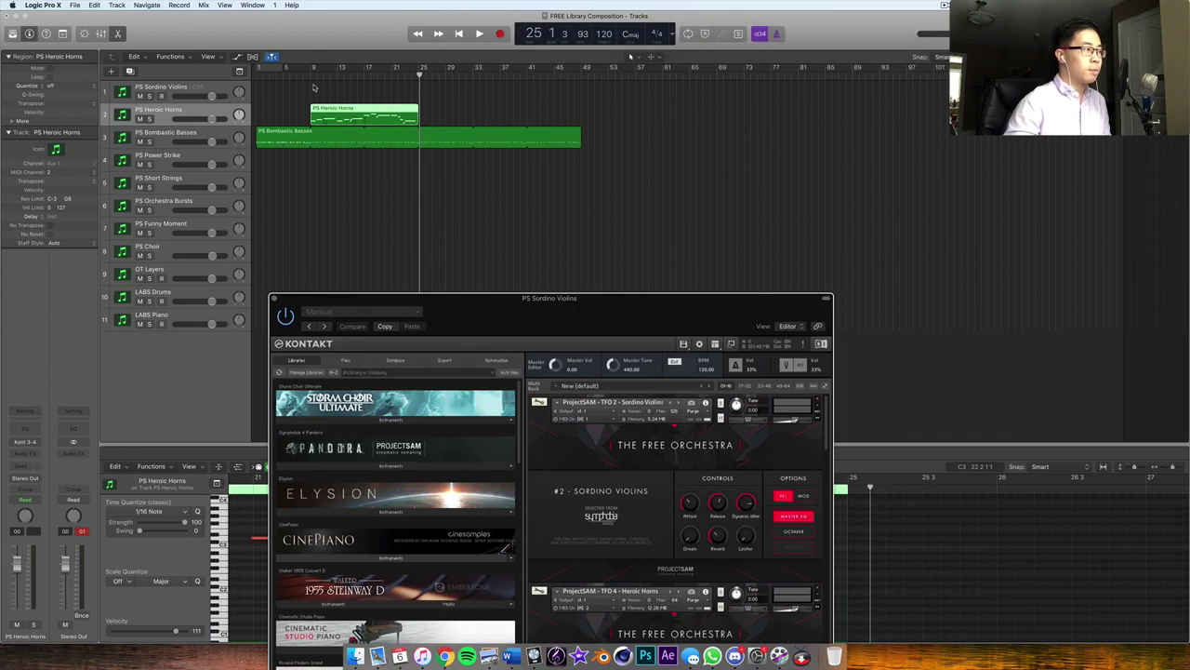
# Step: Quantize all Heroic Horns notes to 1/16 notes and set the project tempo to 140
pyautogui.click(309, 76)
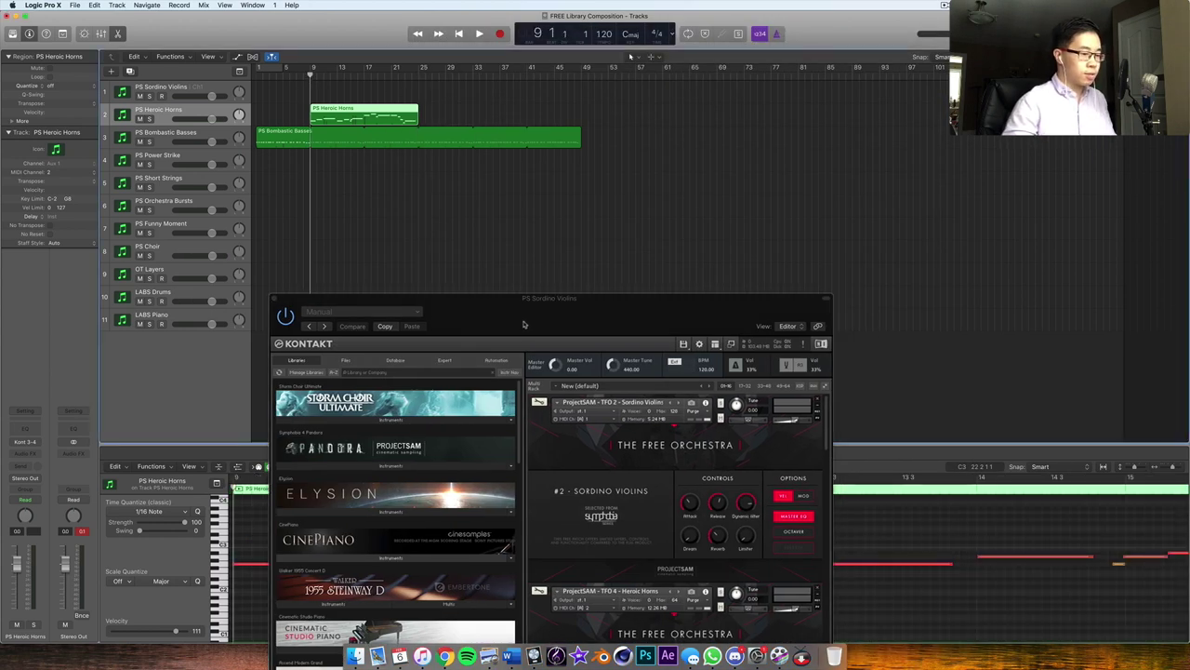
pyautogui.moveTo(524, 324); pyautogui.dragTo(348, 641)
pyautogui.click(408, 544)
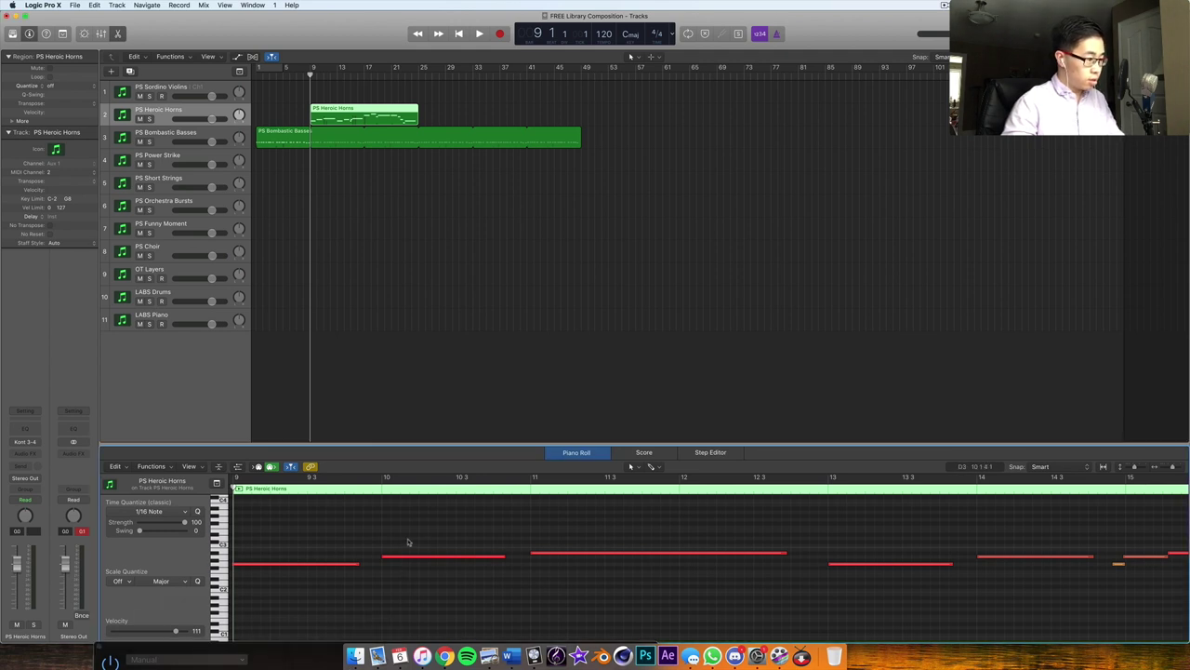
pyautogui.press('super+a')
pyautogui.press('space')
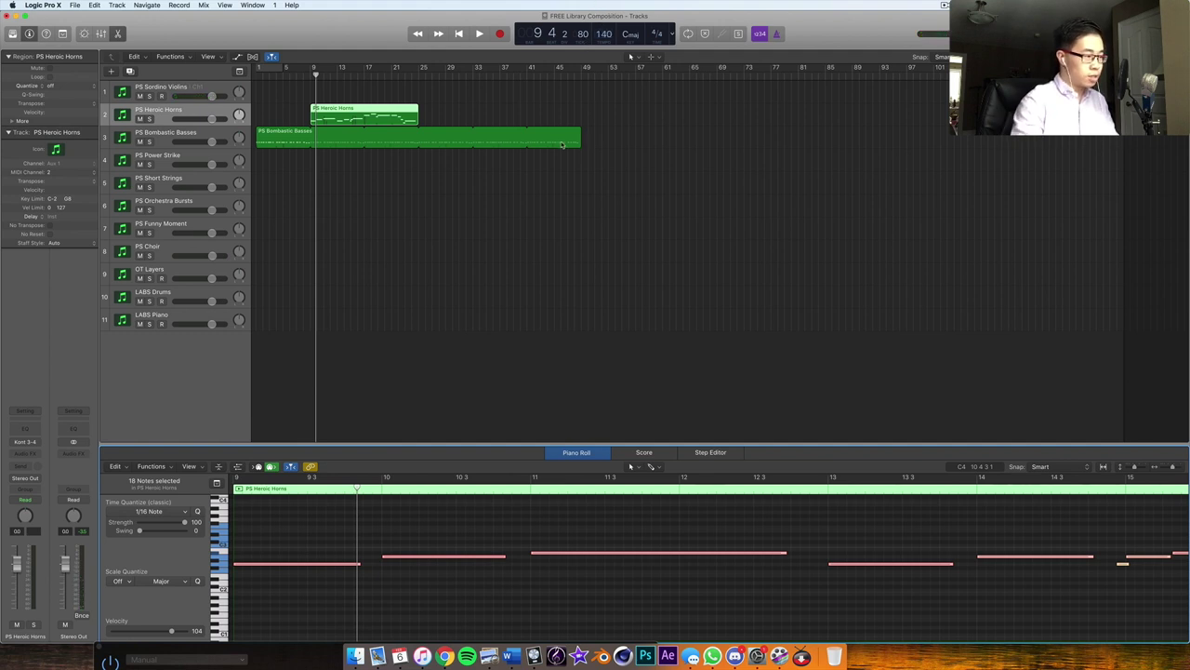
# Step: Play the piece from the start and shorten the horn note on the downbeat of bar 15
pyautogui.press('Return')
pyautogui.press('space')
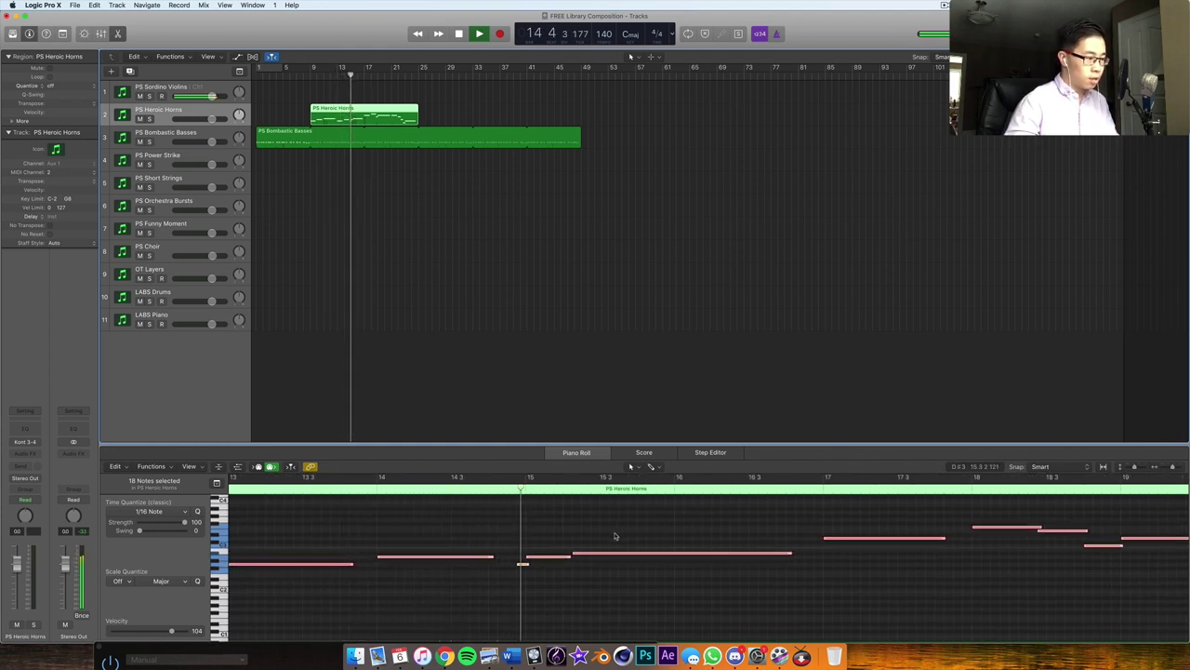
pyautogui.press('space')
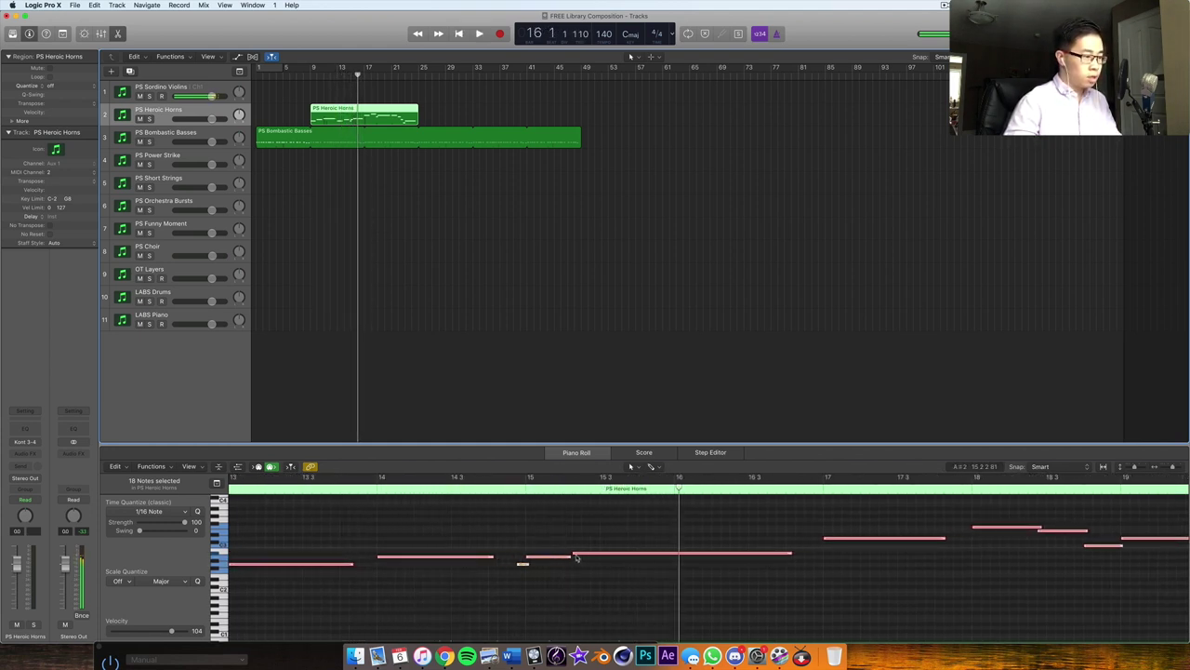
pyautogui.moveTo(575, 556); pyautogui.dragTo(543, 556)
pyautogui.click(500, 490)
pyautogui.press('space')
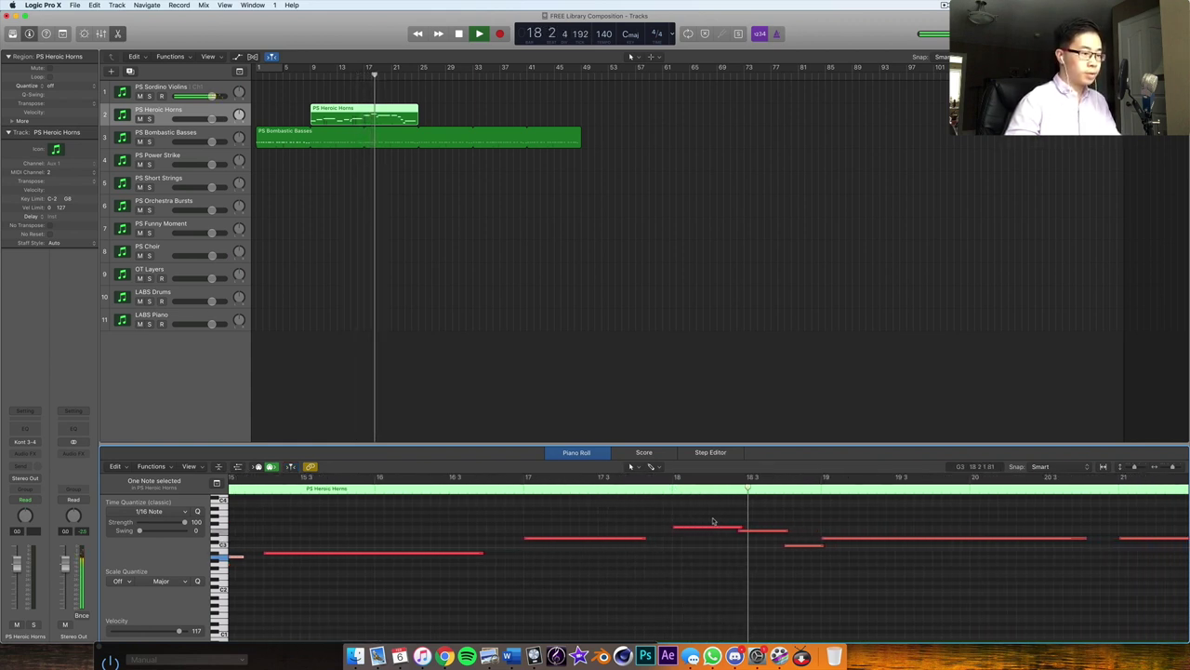
# Step: Shorten the first horn note of bar 18, move the second one slightly earlier and play the passage
pyautogui.press('space')
pyautogui.click(753, 531)
pyautogui.moveTo(753, 532); pyautogui.dragTo(723, 527)
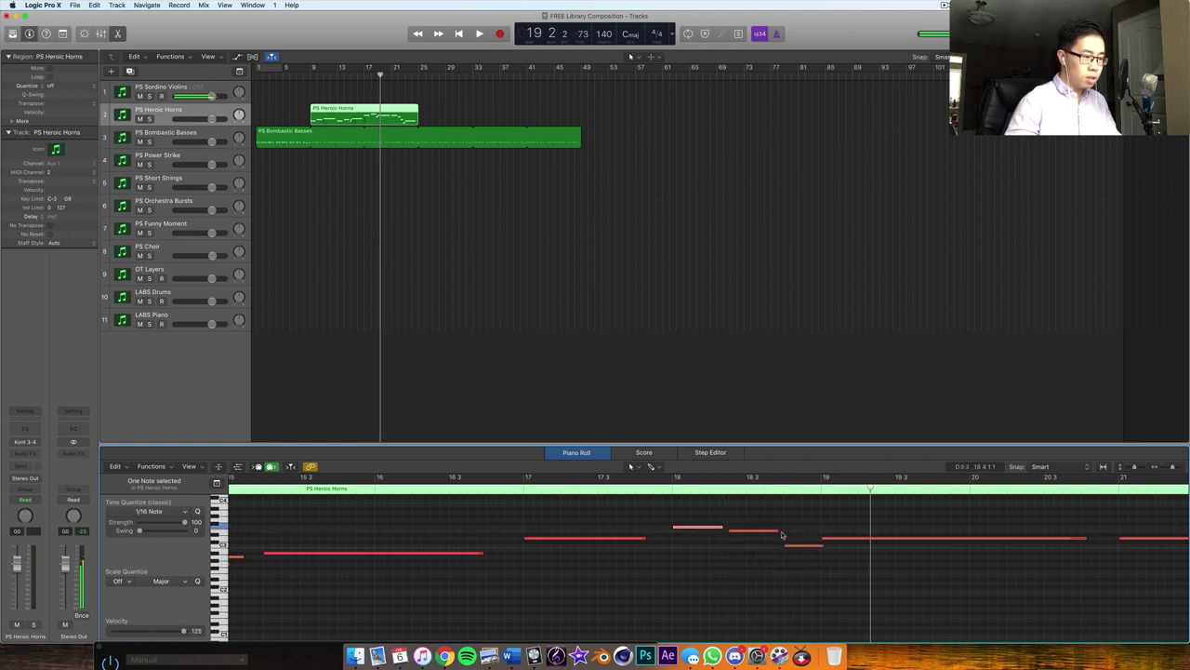
pyautogui.hotkey('shift', 'space')
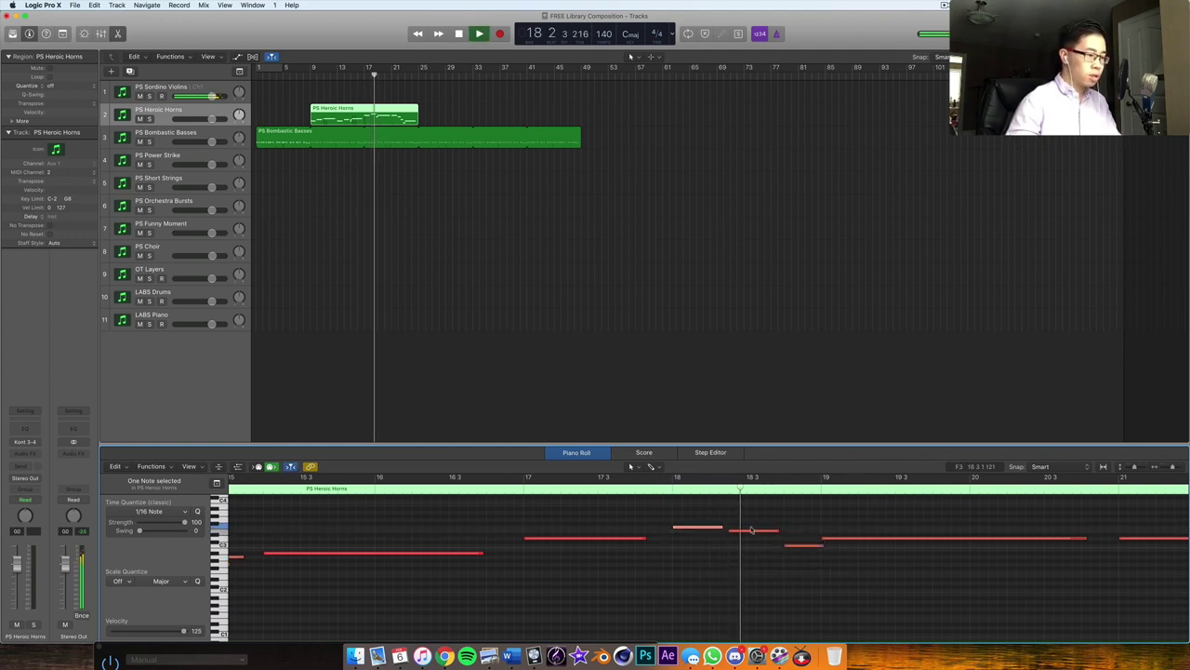
pyautogui.press('space')
# Step: Shorten the third horn note of bar 18 and replay the phrase from just before that bar
pyautogui.moveTo(821, 546); pyautogui.dragTo(804, 547)
pyautogui.press('space')
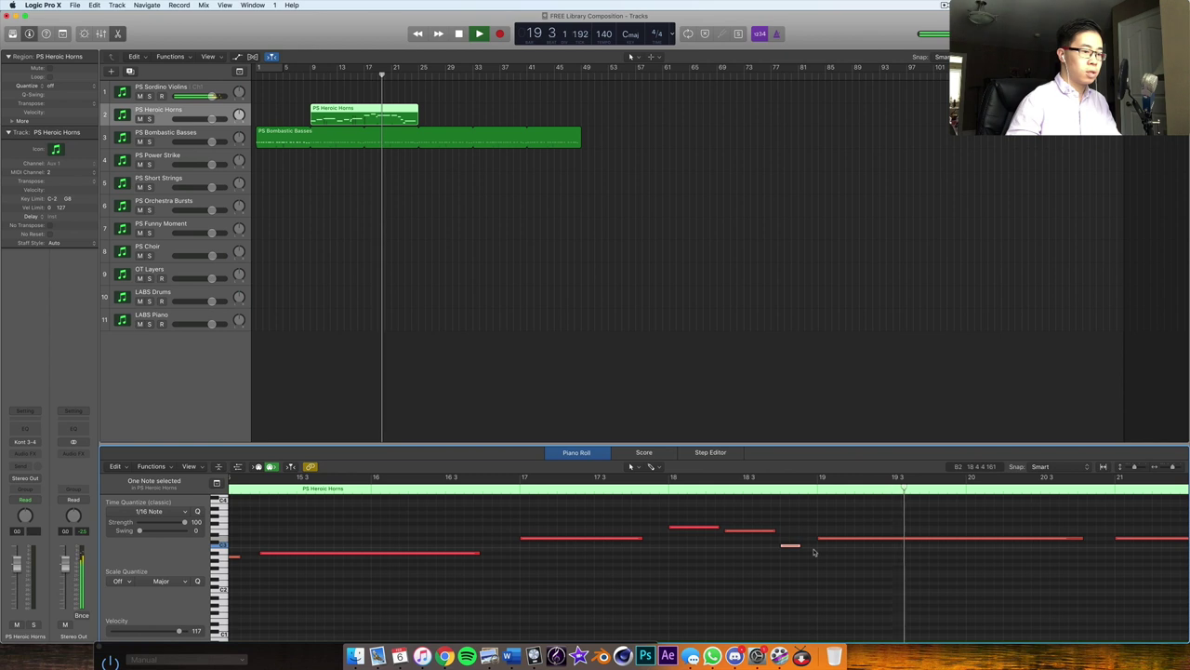
pyautogui.press('space')
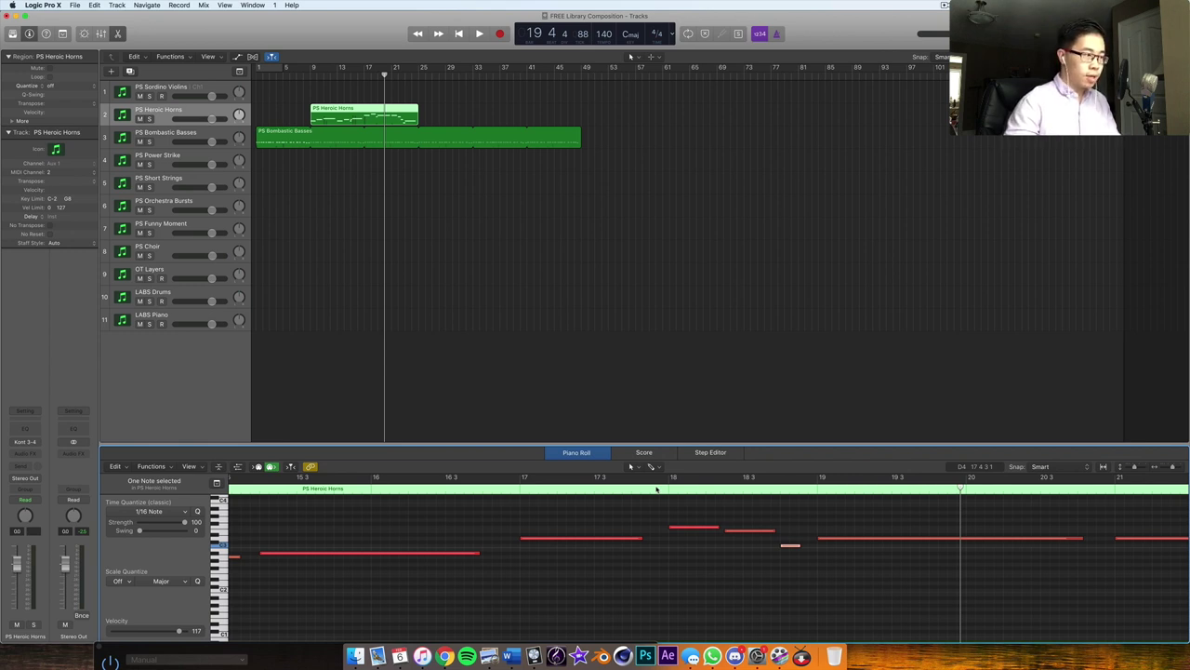
pyautogui.click(656, 489)
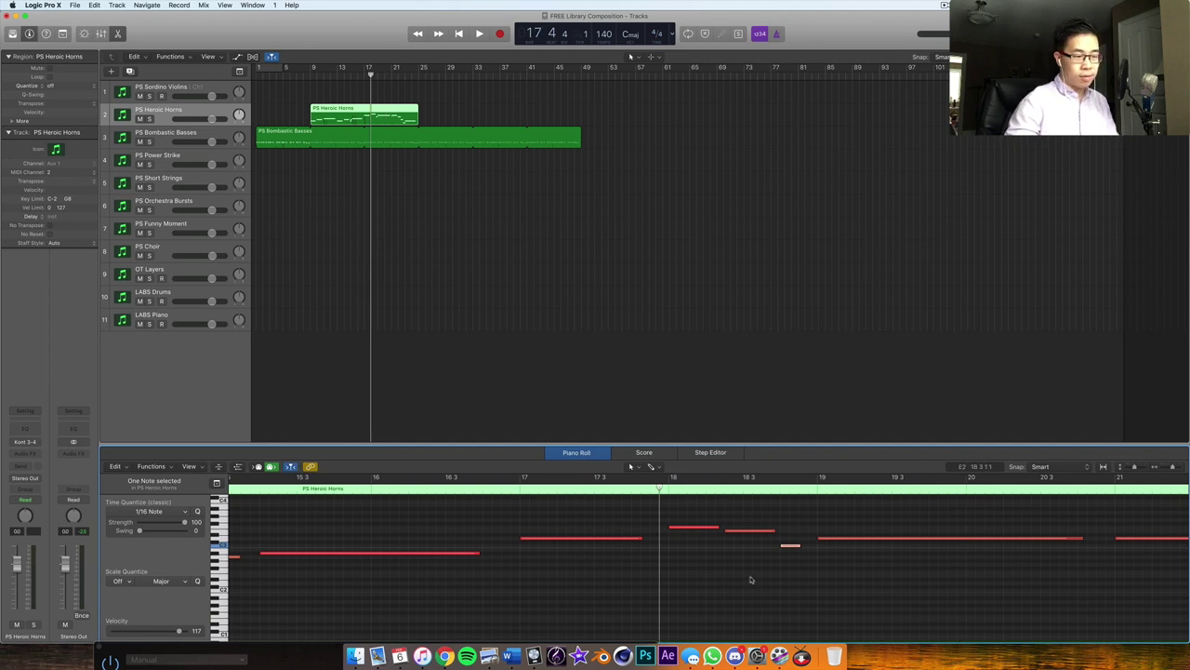
pyautogui.press('space')
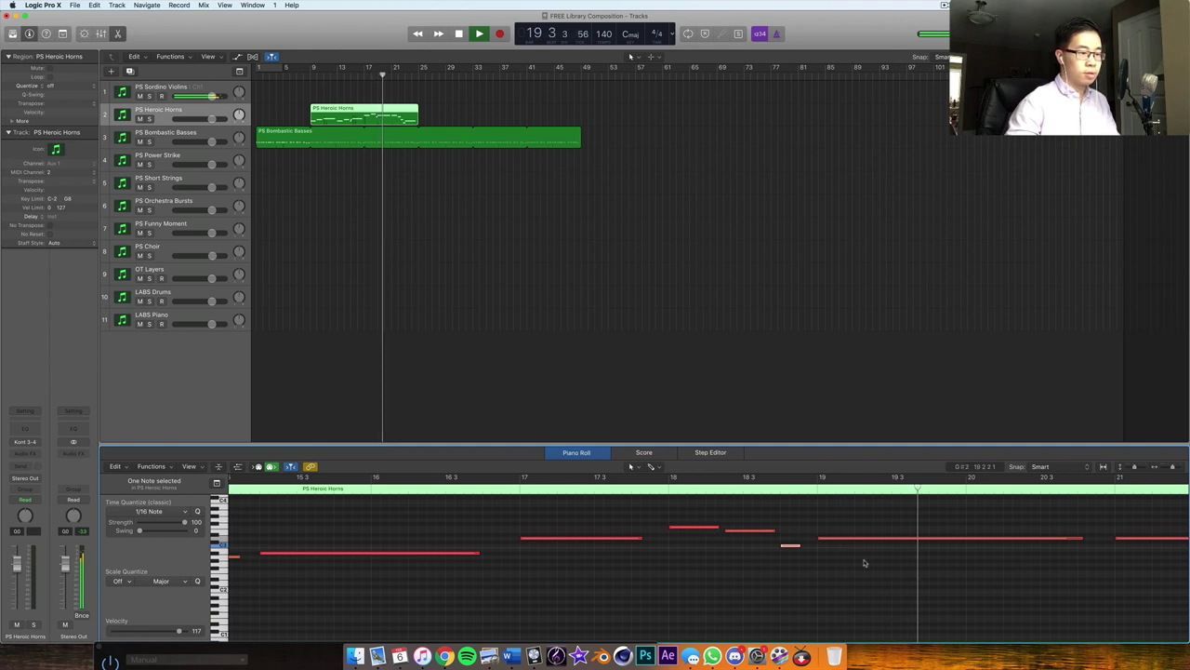
# Step: Lengthen the first and second horn notes of bar 18 so they overlap the following notes, checking them in playback
pyautogui.press('space')
pyautogui.moveTo(580, 527); pyautogui.dragTo(595, 527)
pyautogui.press('space')
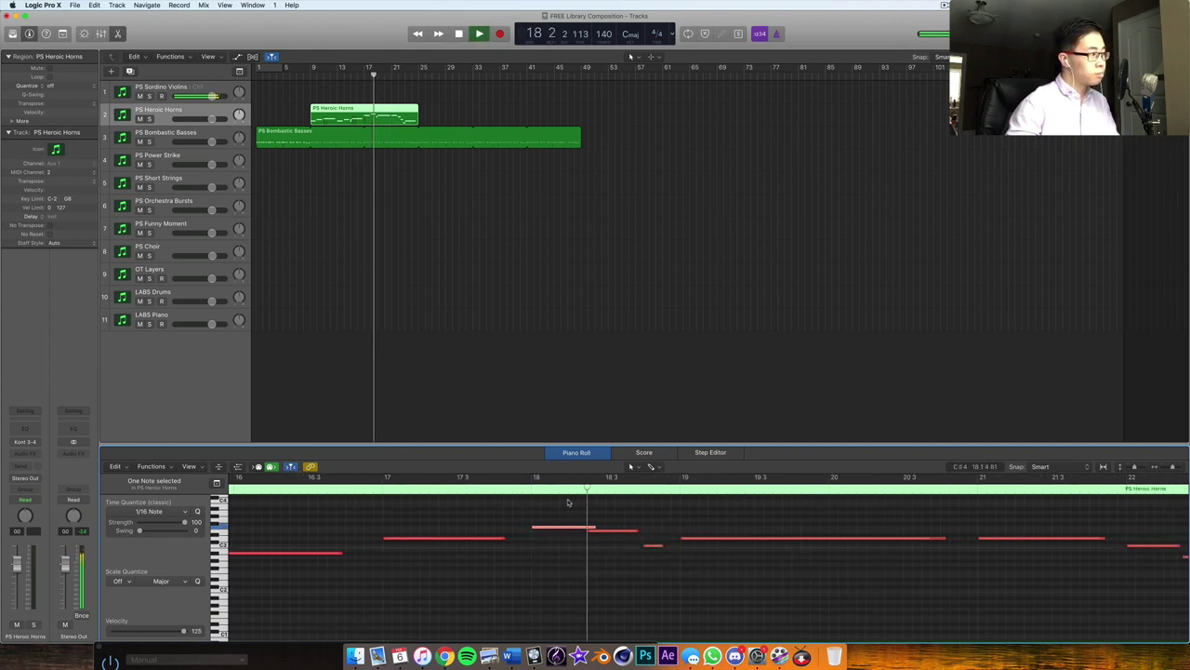
pyautogui.press('space')
pyautogui.moveTo(637, 529); pyautogui.dragTo(647, 529)
pyautogui.press('space')
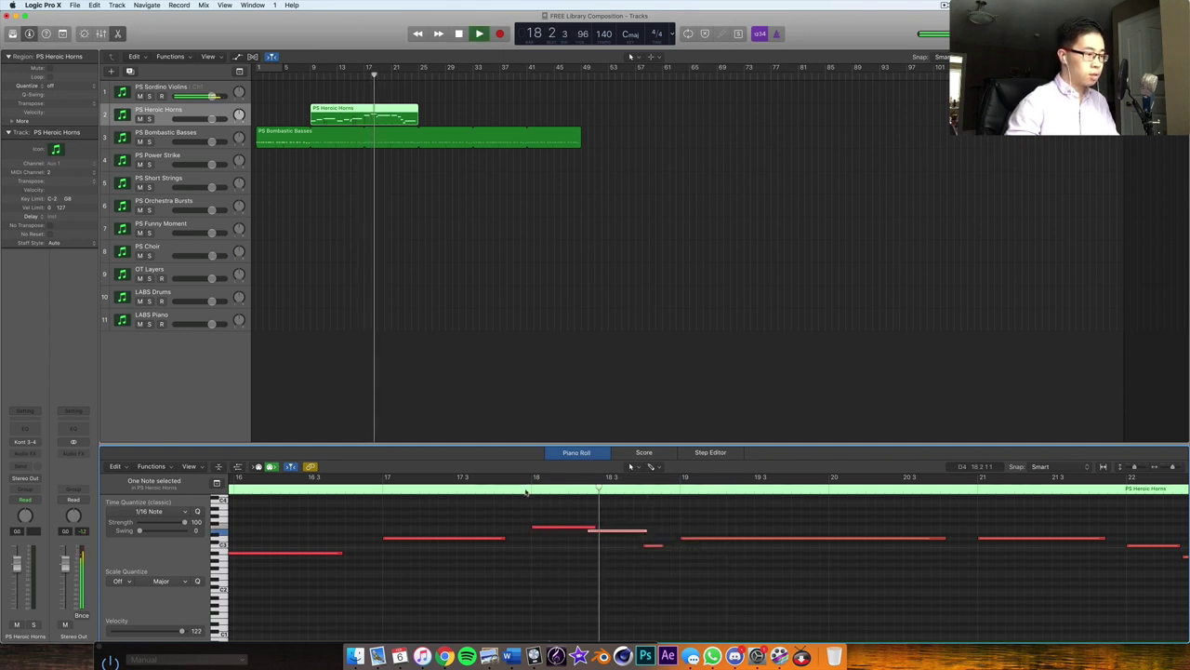
pyautogui.click(658, 547)
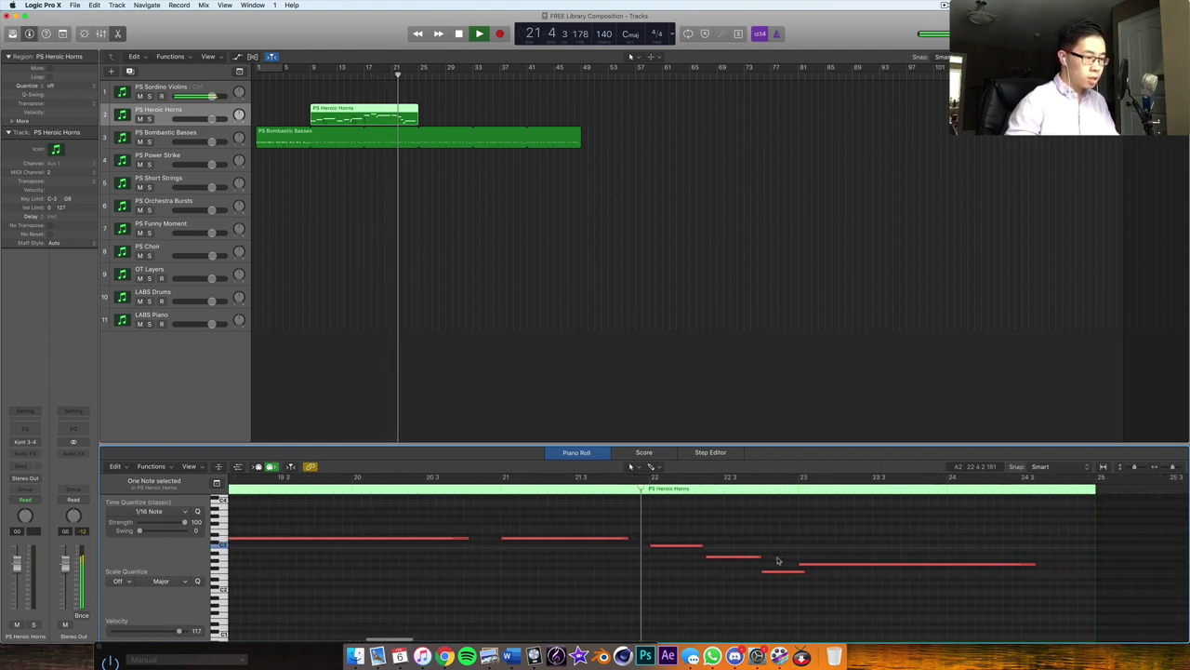
# Step: Lengthen the first horn note of bar 22, shorten the third one and play the ending of the melody
pyautogui.moveTo(702, 546); pyautogui.dragTo(784, 572)
pyautogui.press('space')
pyautogui.hscroll(1, 646, 497)
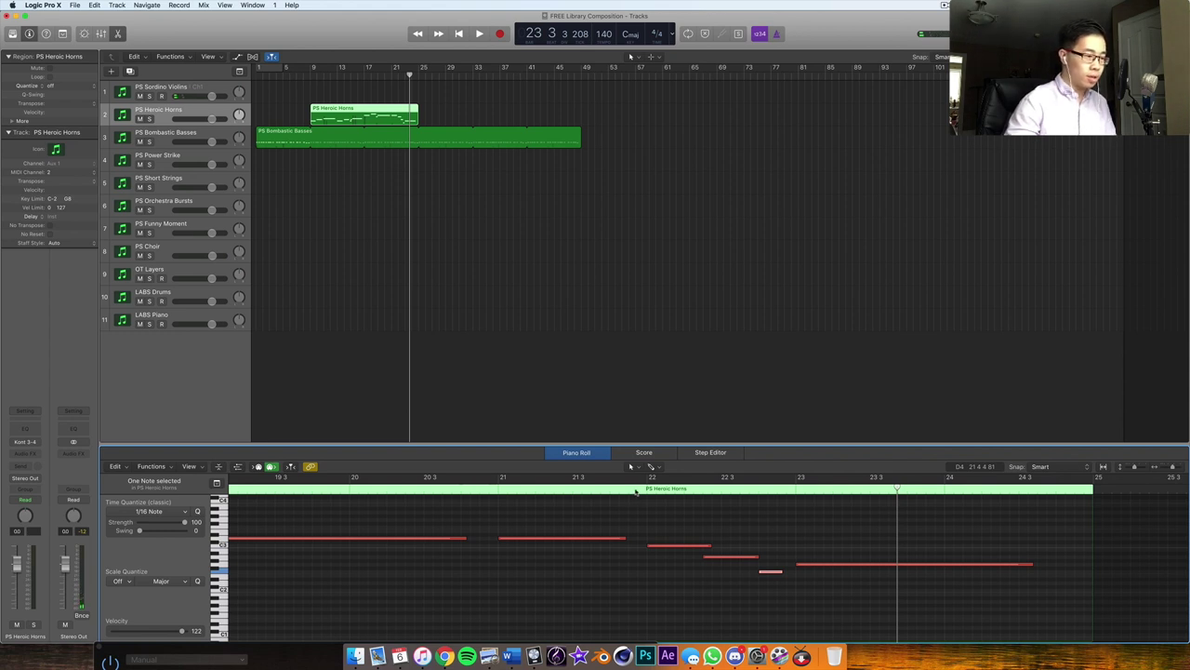
pyautogui.click(635, 490)
pyautogui.press('space')
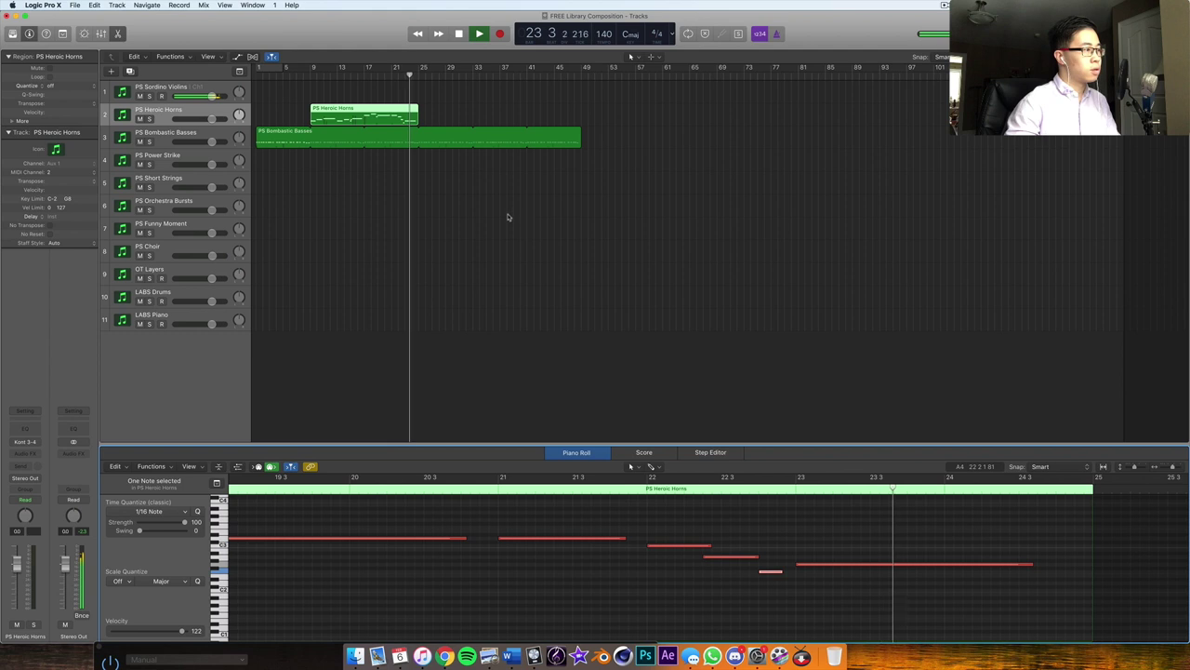
pyautogui.press('space')
# Step: Select the PS Power Strike track and audition its percussion sounds with the instrument shown in Kontakt
pyautogui.click(182, 157)
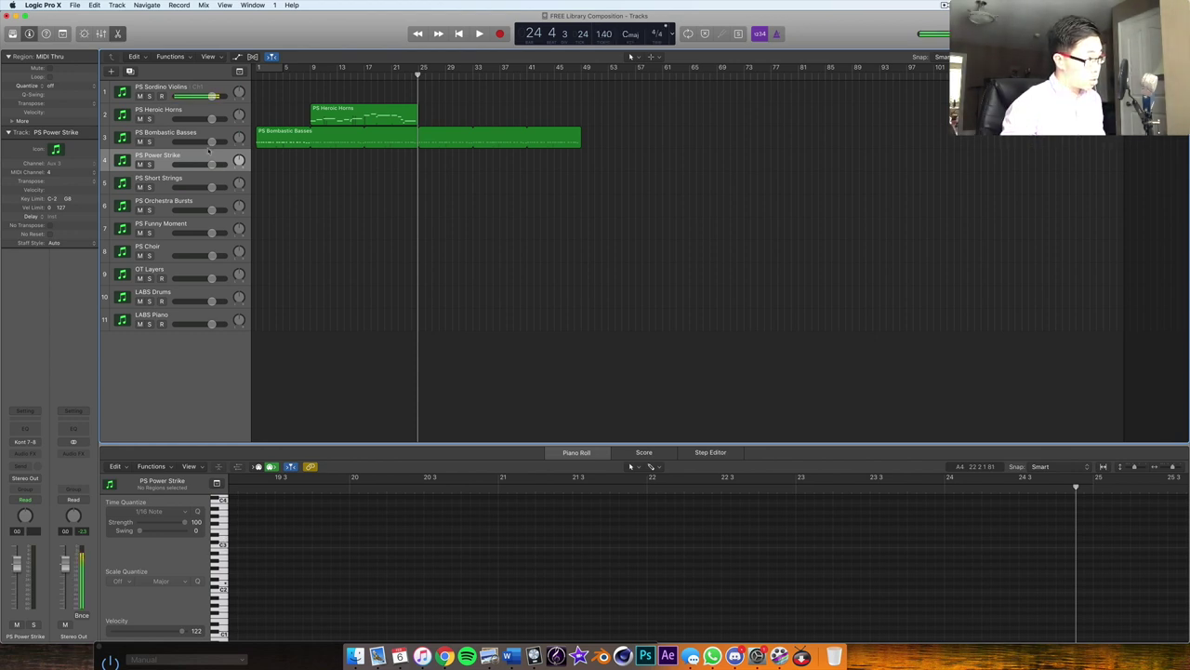
pyautogui.press('v')
pyautogui.scroll(-10, 830, 444)
pyautogui.scroll(-2, 832, 449)
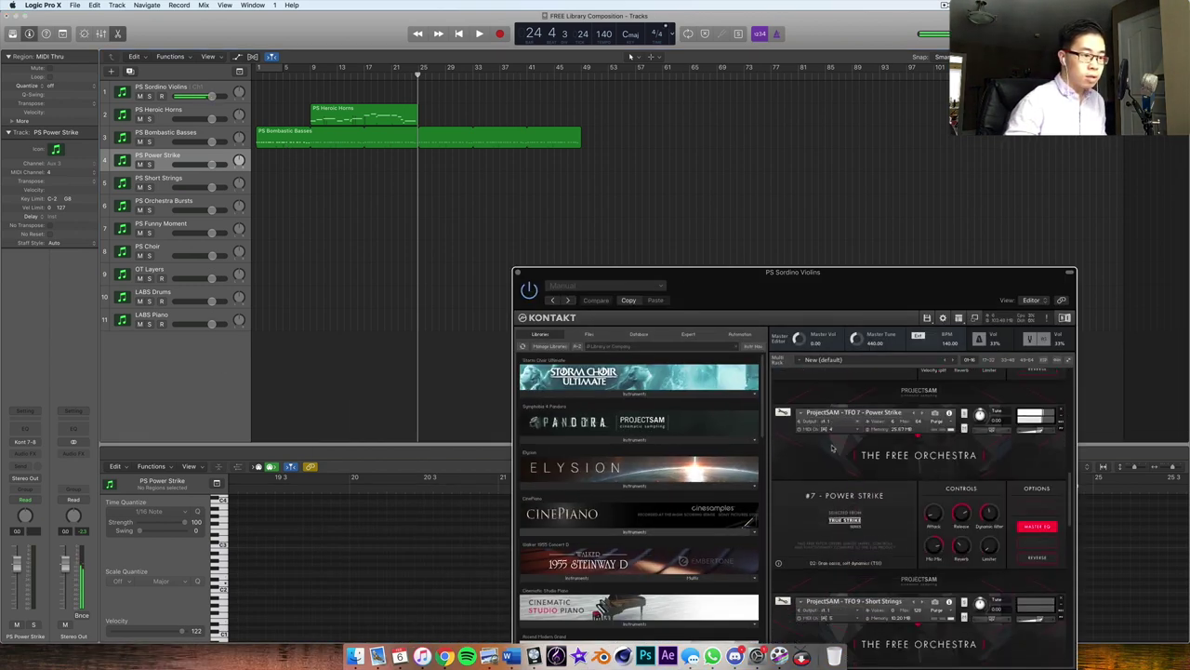
pyautogui.press('F2')
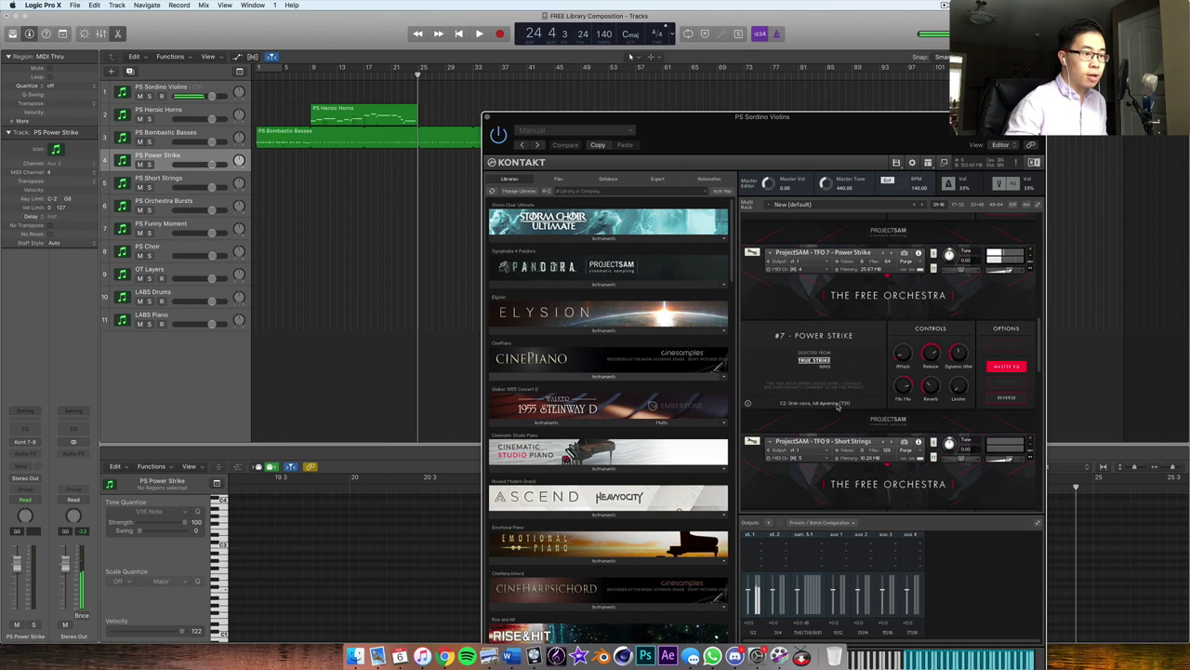
pyautogui.scroll(-2, 807, 377)
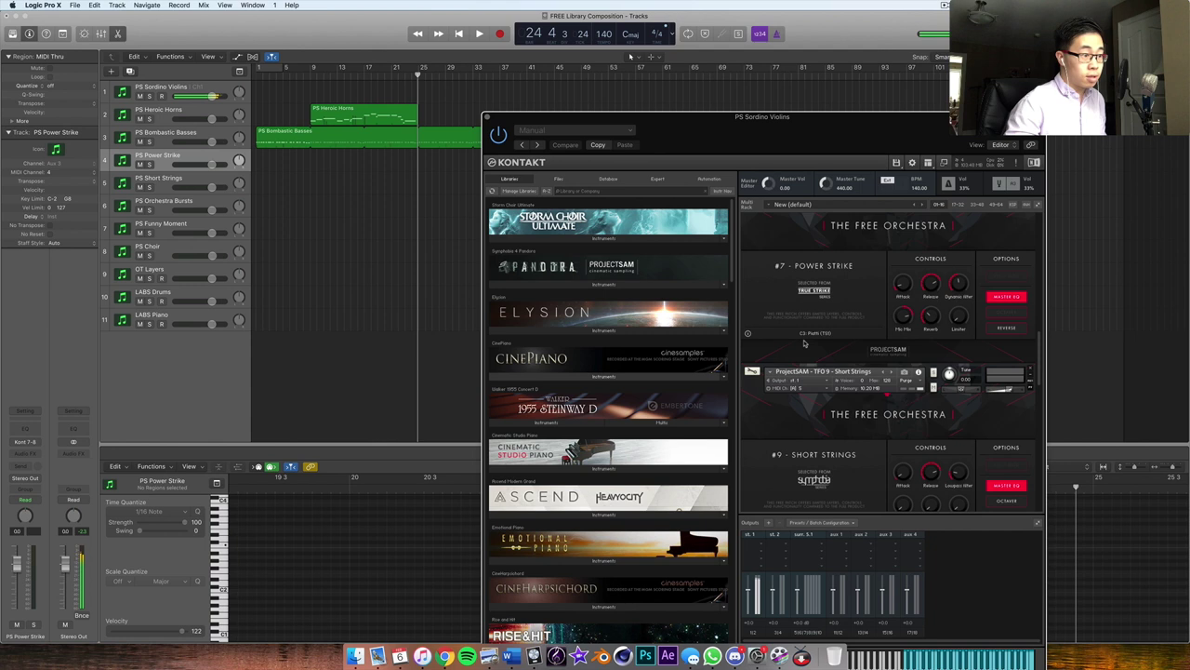
# Step: Record a percussion pattern on the PS Power Strike track from bar 1 to just past bar 9
pyautogui.press('Return')
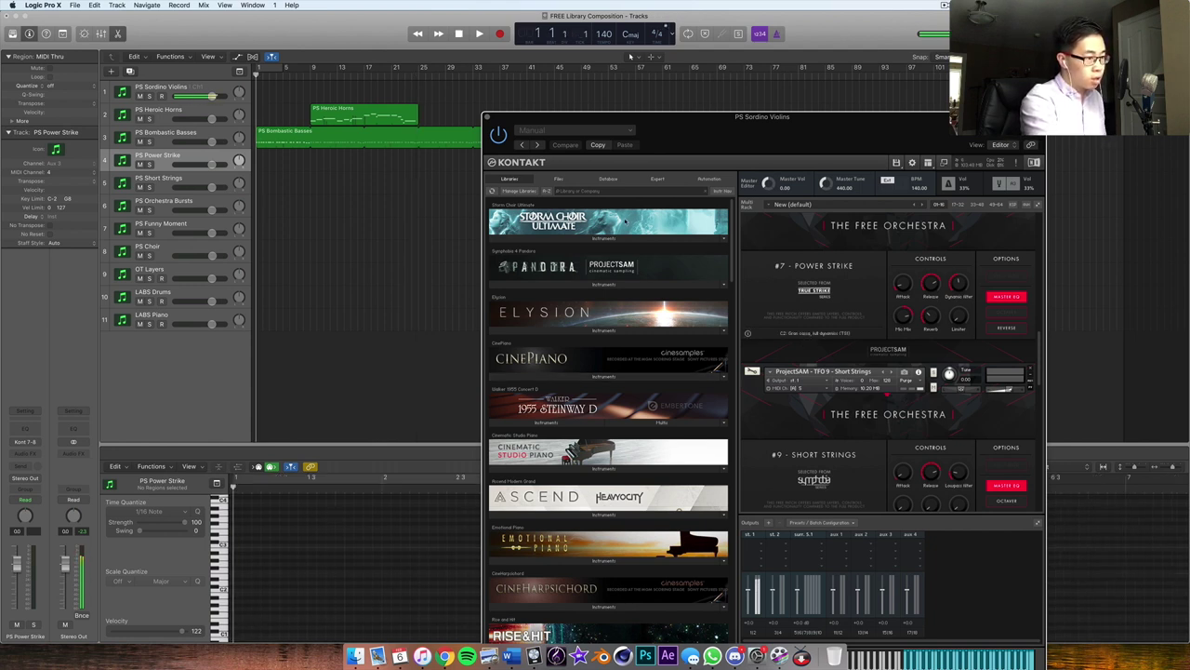
pyautogui.press('space')
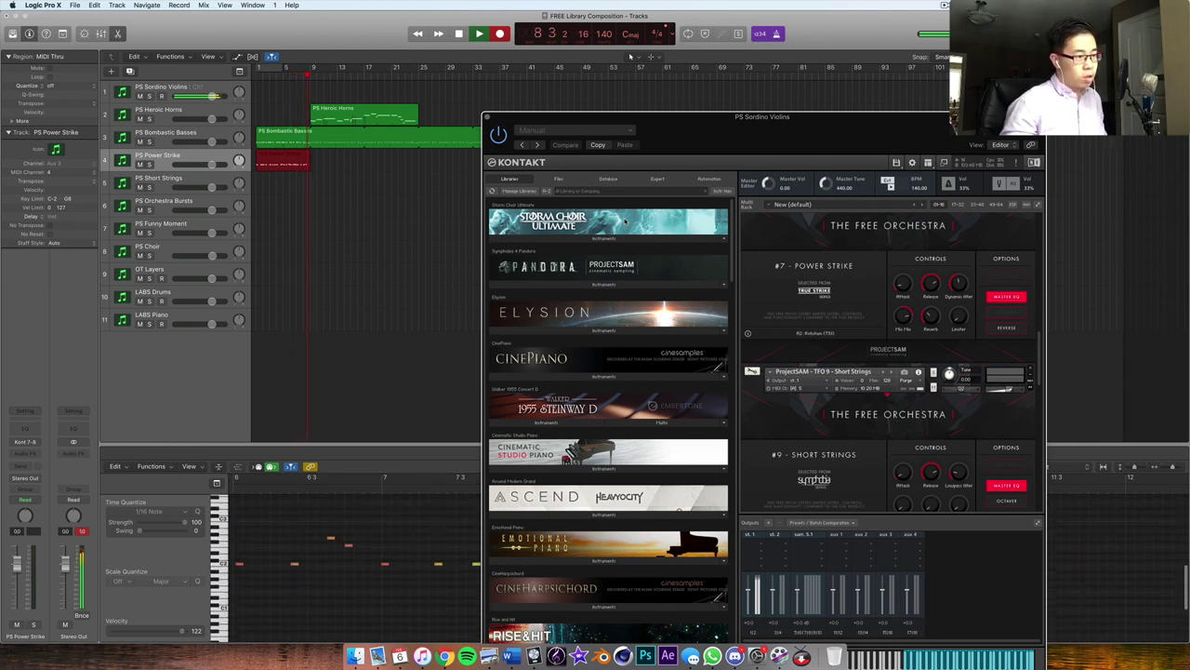
pyautogui.press('space')
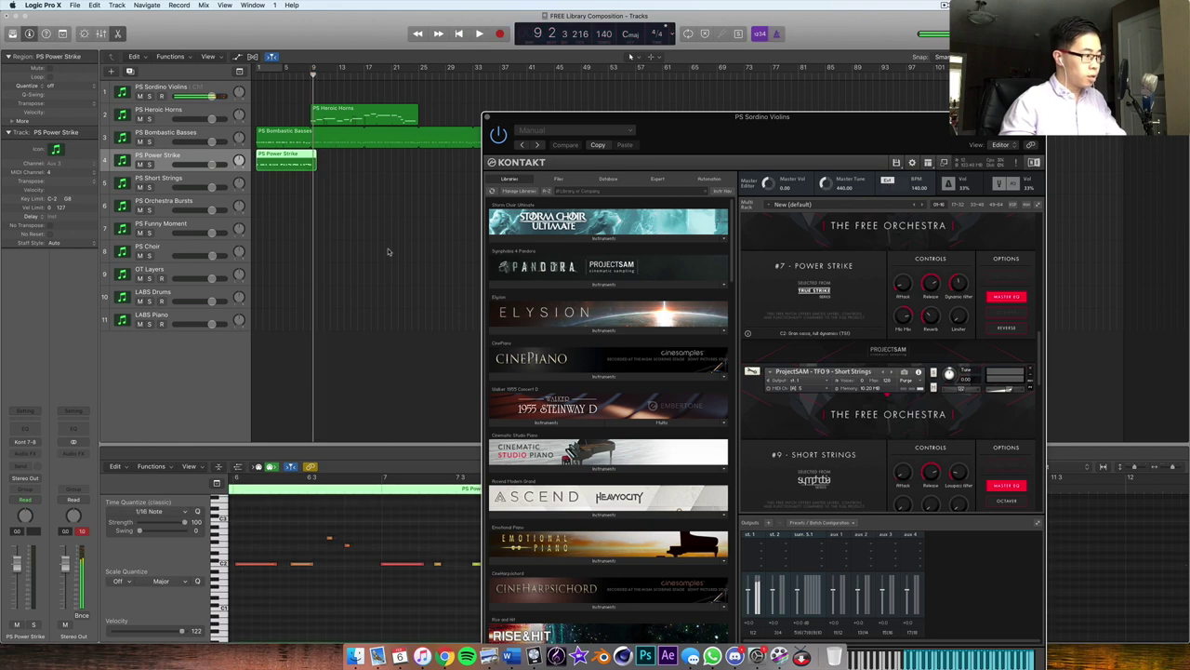
# Step: Select all notes of the recorded PS Power Strike region, hide the instrument window and play the pattern from the start
pyautogui.click(401, 532)
pyautogui.press('super+a')
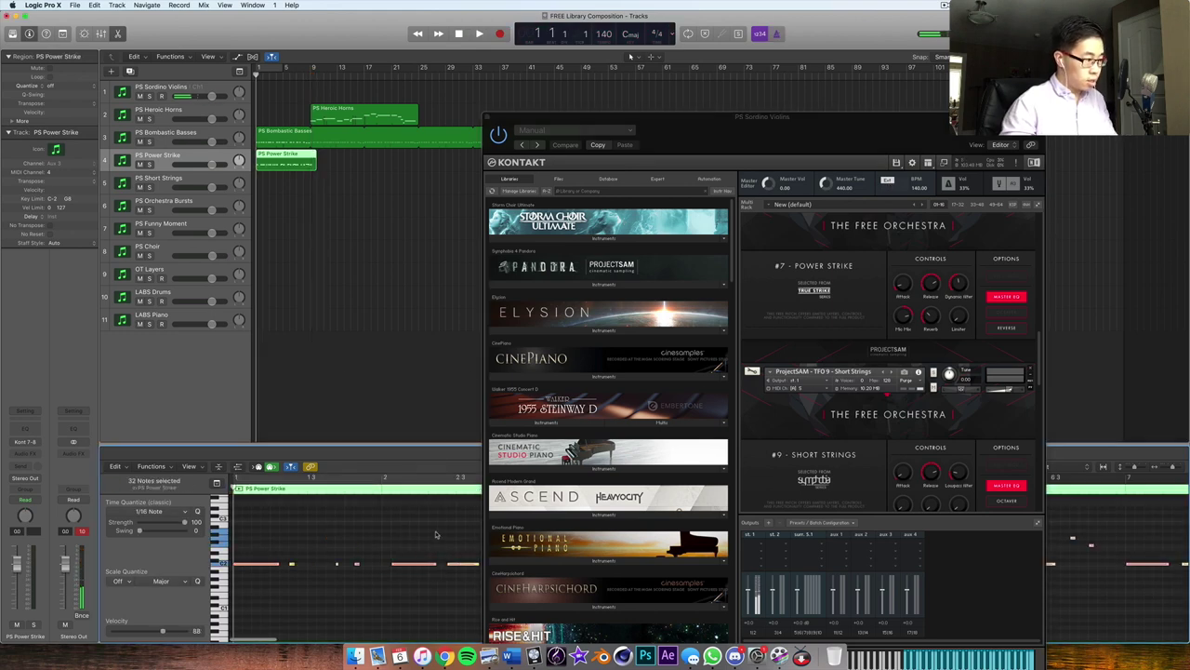
pyautogui.press('Return')
pyautogui.press('v')
pyautogui.press('space')
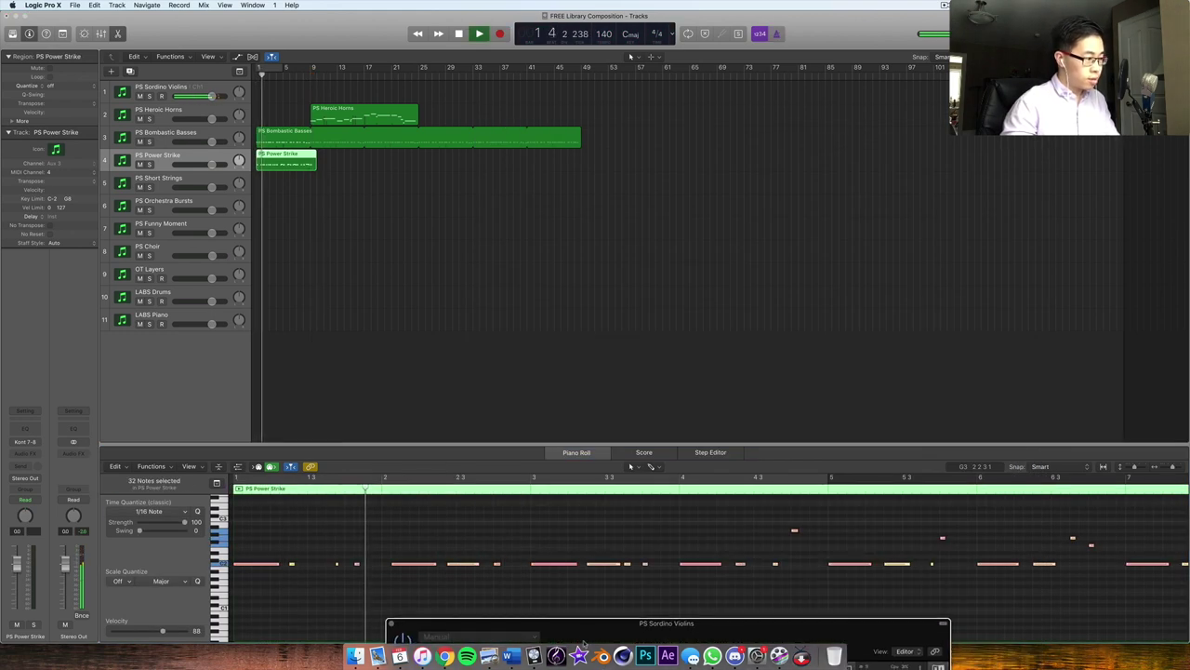
# Step: Shift the four percussion notes around the start of bar 2 a sixteenth earlier and replay the pattern from the beginning
pyautogui.click(330, 556)
pyautogui.moveTo(330, 555); pyautogui.dragTo(441, 565)
pyautogui.press('space')
pyautogui.press('Return')
pyautogui.press('space')
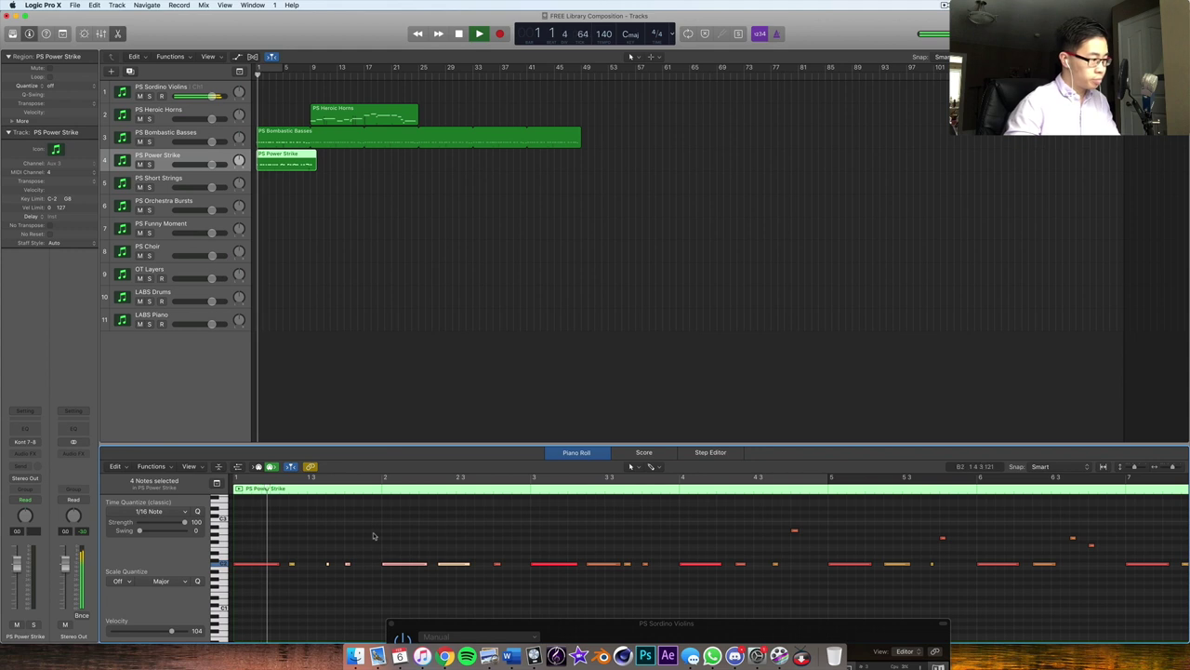
pyautogui.click(400, 530)
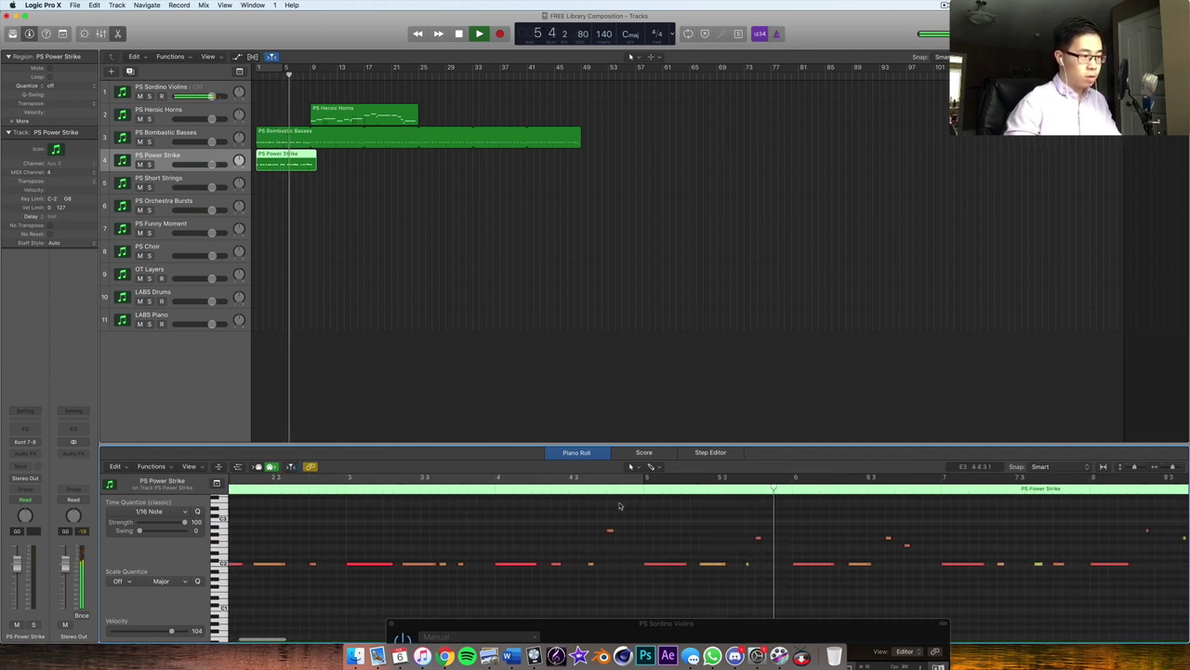
# Step: Go back in the playback and move the last short percussion note of bar 5 a sixteenth earlier, checking it in playback
pyautogui.press(',')
pyautogui.press(',')
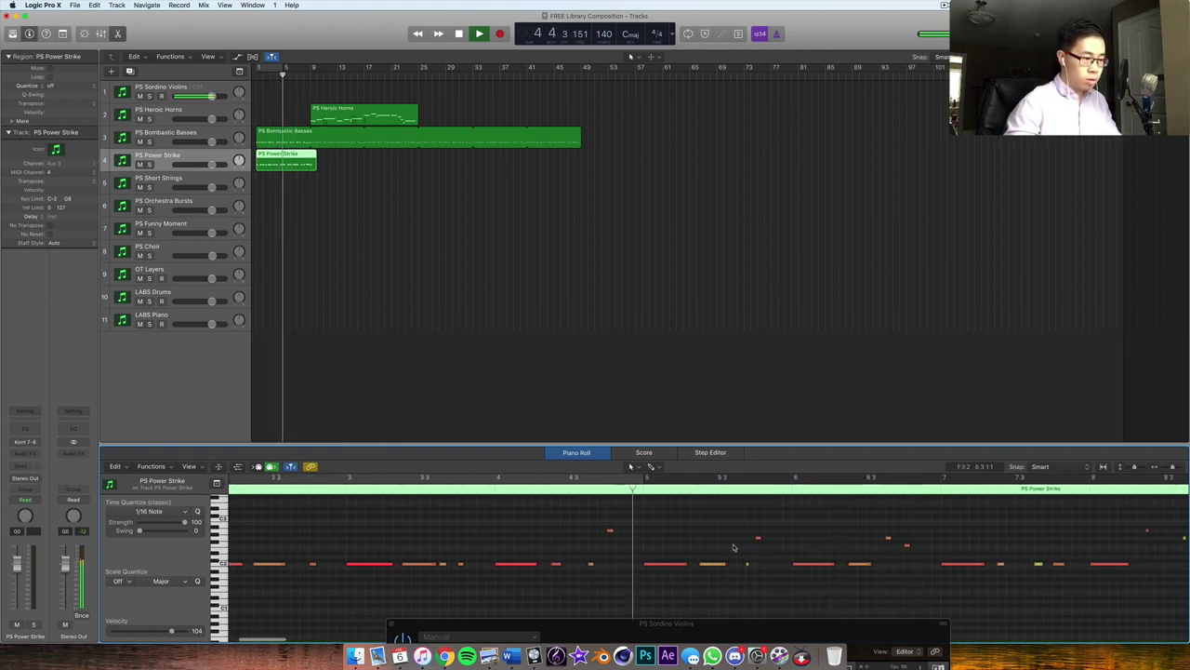
pyautogui.moveTo(746, 566); pyautogui.dragTo(737, 566)
pyautogui.press('space')
pyautogui.press('space')
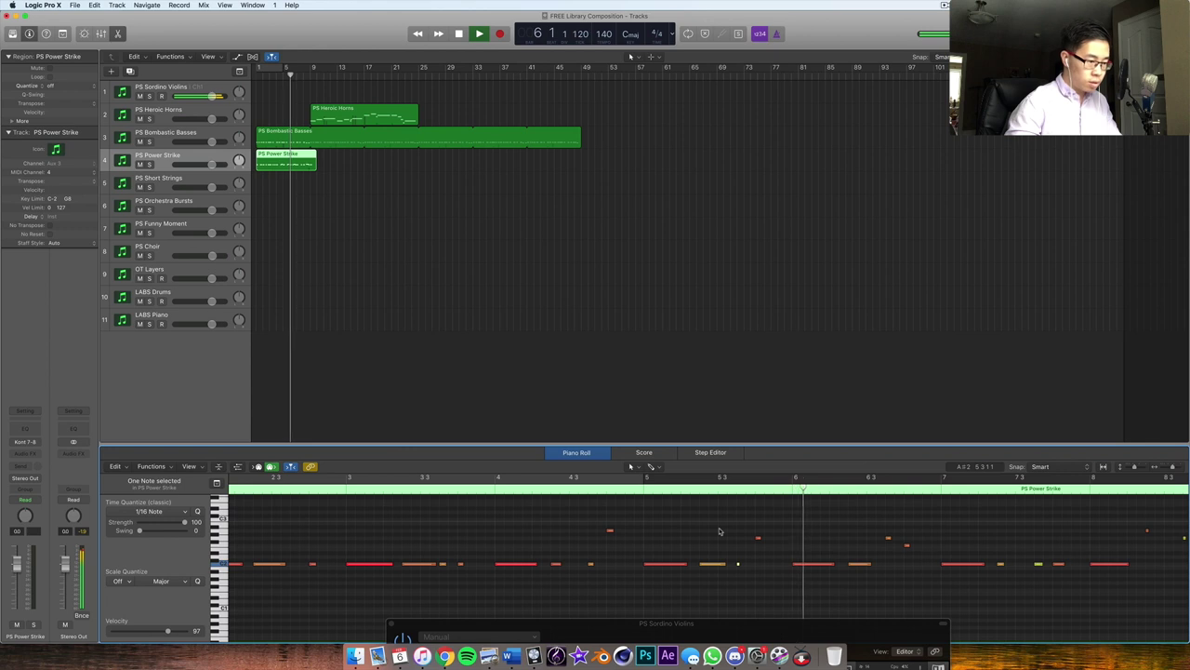
# Step: Raise the pitch of the two high percussion notes at the end of bar 6, checking the sound names in Kontakt
pyautogui.hscroll(3, 719, 531)
pyautogui.press('space')
pyautogui.click(643, 533)
pyautogui.moveTo(664, 548); pyautogui.dragTo(664, 543)
pyautogui.click(645, 539)
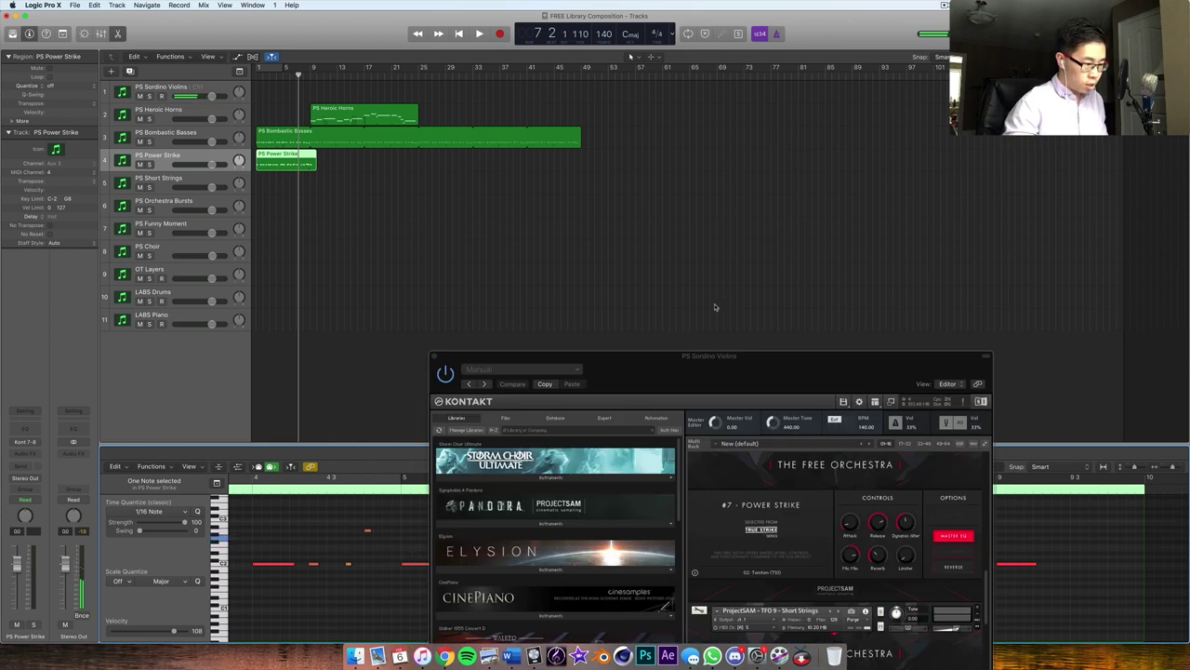
pyautogui.moveTo(742, 317); pyautogui.dragTo(742, 270)
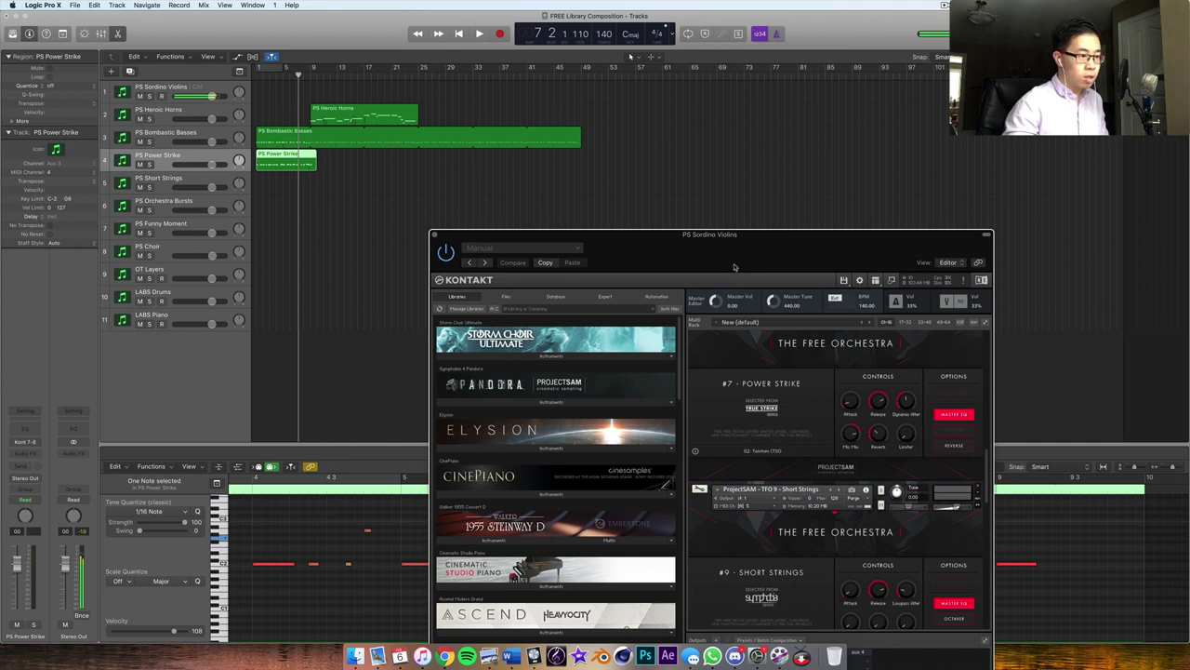
pyautogui.moveTo(734, 267); pyautogui.dragTo(683, 642)
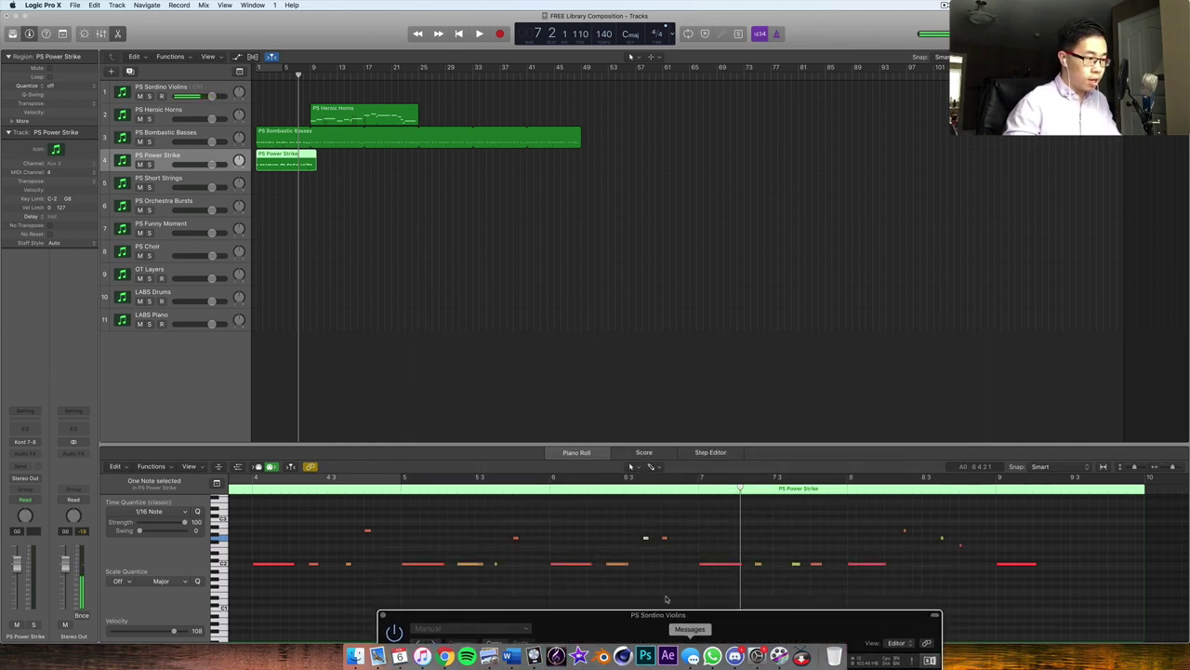
pyautogui.click(646, 536)
pyautogui.moveTo(646, 537); pyautogui.dragTo(664, 537)
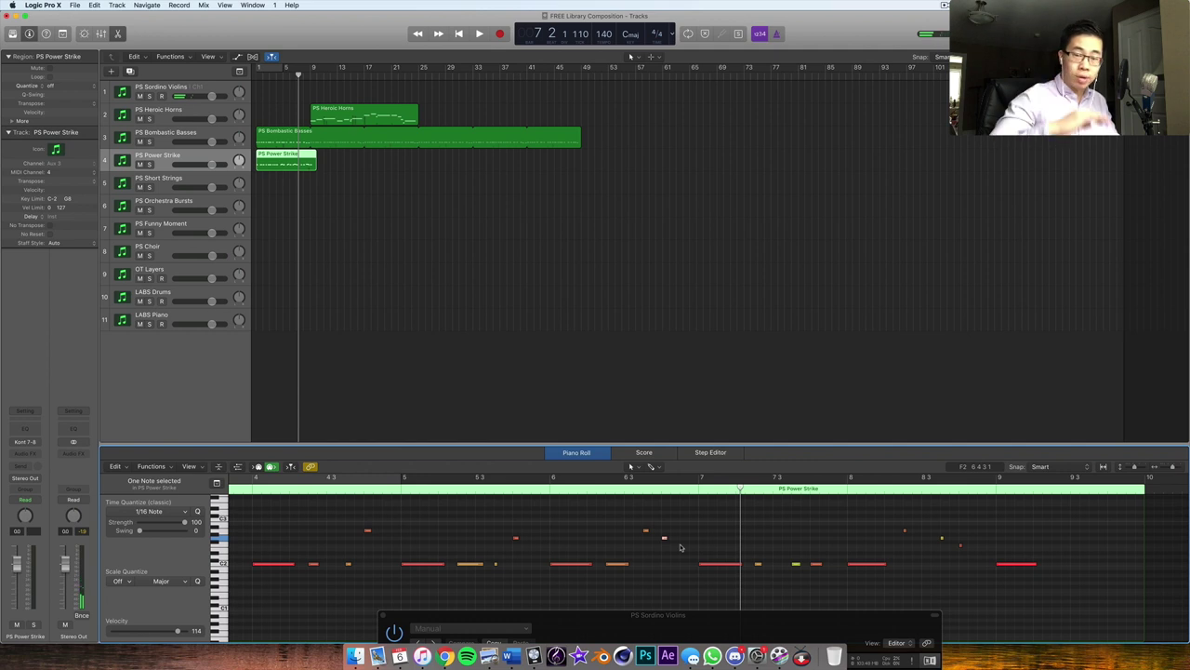
# Step: Play the percussion pattern from the end of bar 5 to check the raised notes
pyautogui.click(530, 487)
pyautogui.press('space')
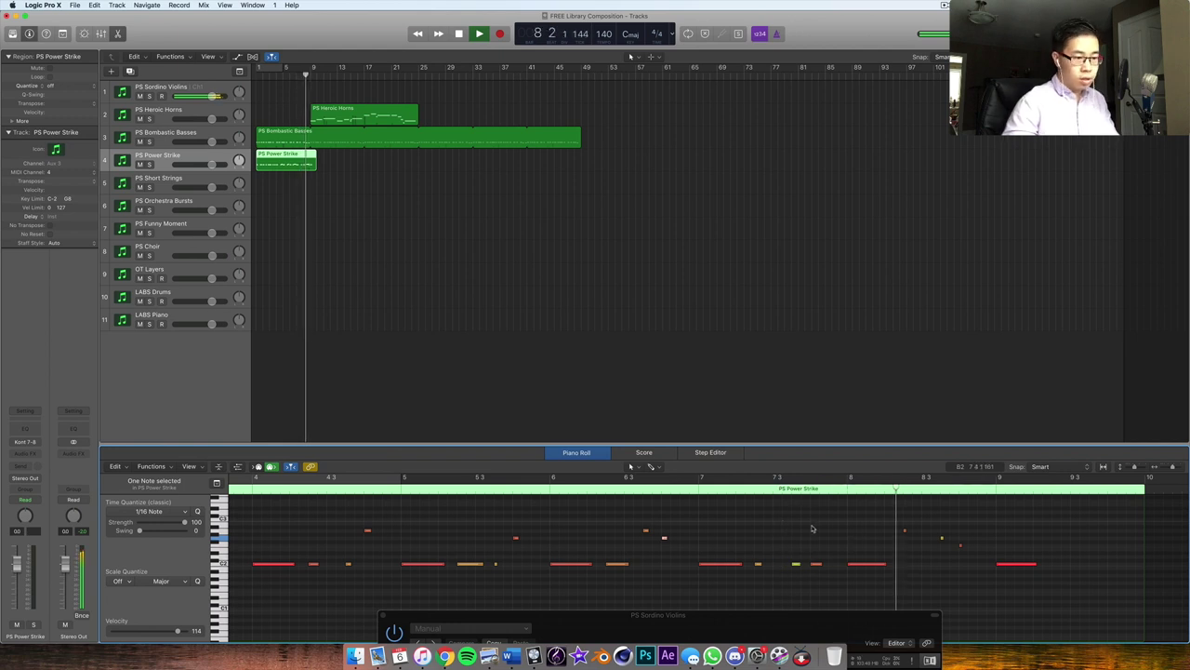
pyautogui.press('space')
# Step: Record an additional percussion hit at bar 9, starting from beat 4 of bar 7, and select the recorded note
pyautogui.click(977, 491)
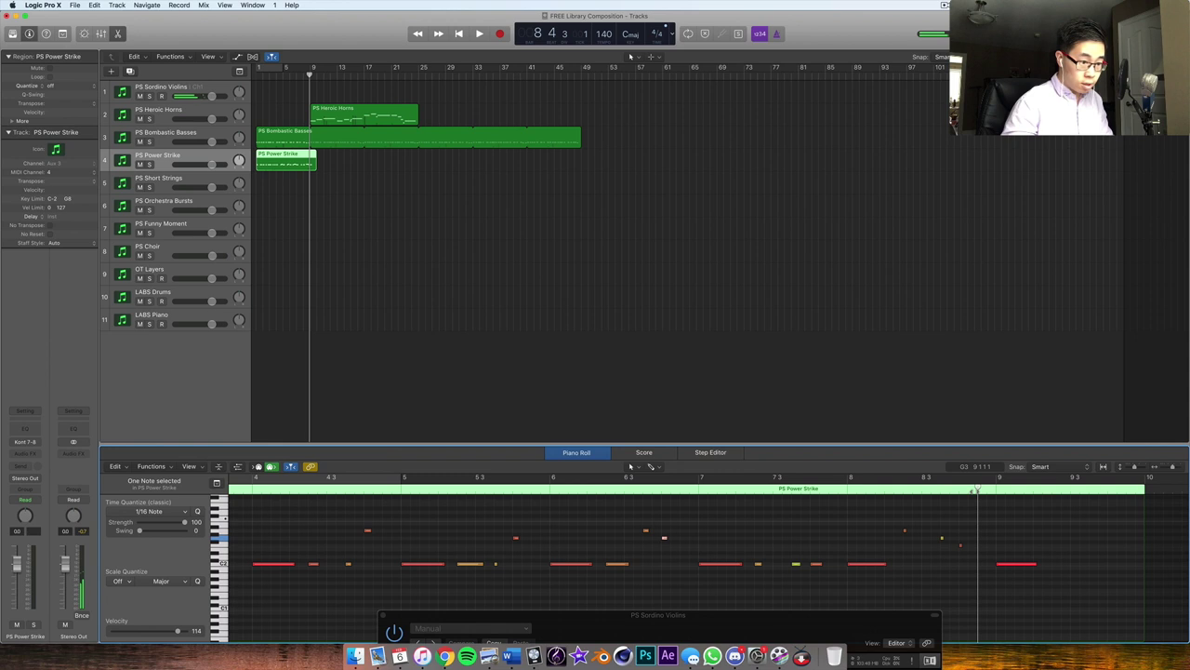
pyautogui.click(829, 490)
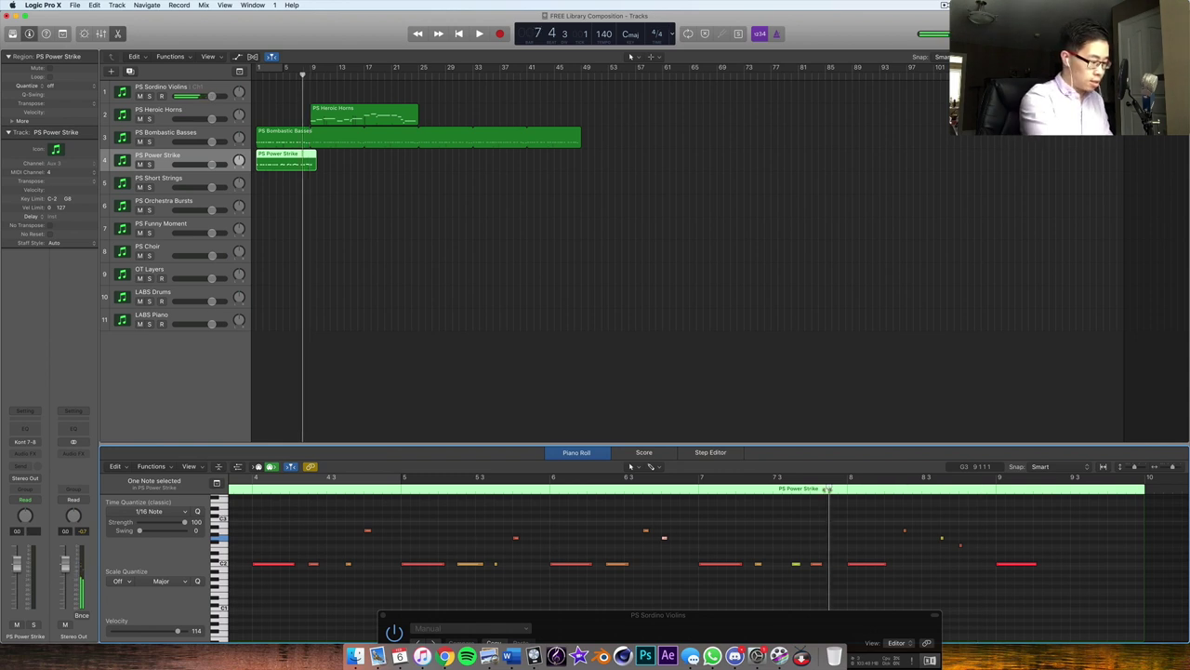
pyautogui.press('space')
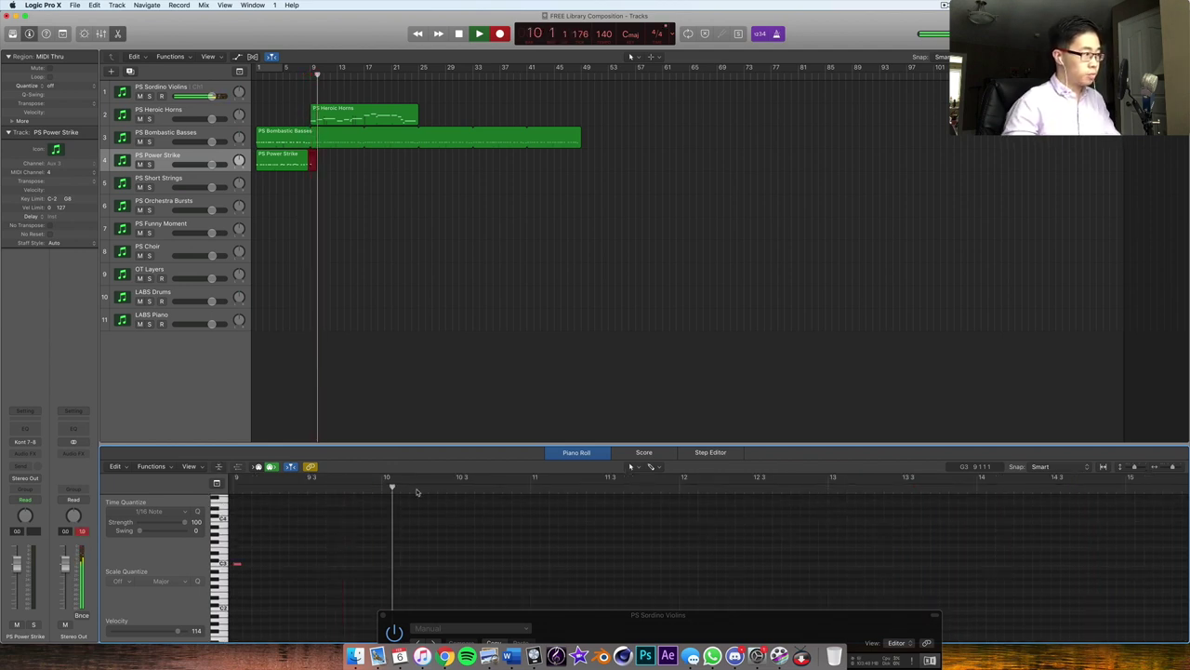
pyautogui.press('space')
pyautogui.click(704, 564)
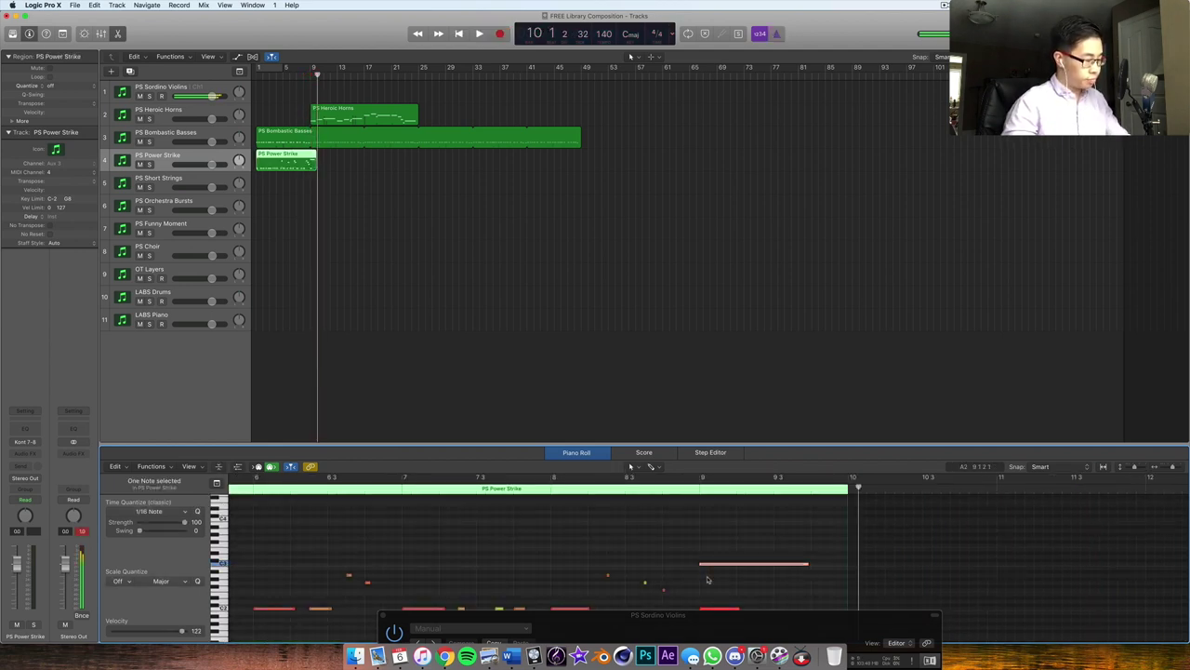
# Step: Trim the PS Power Strike region to end at bar 9 and paste a copy of it starting at bar 9
pyautogui.click(350, 168)
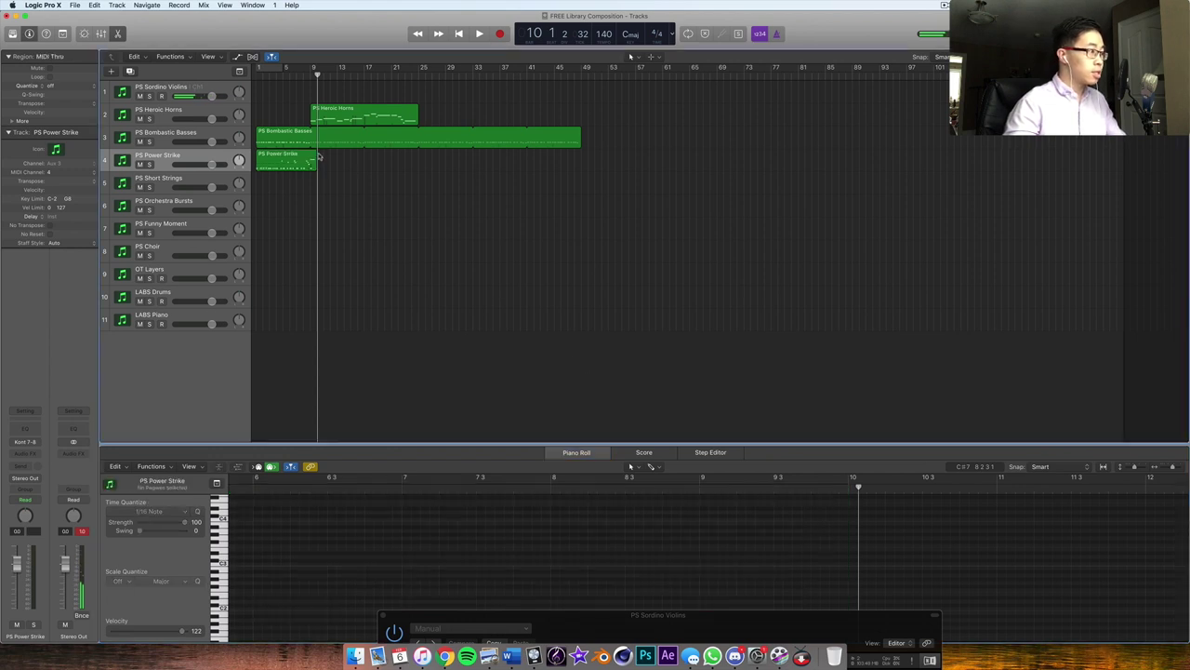
pyautogui.moveTo(319, 153); pyautogui.dragTo(293, 163)
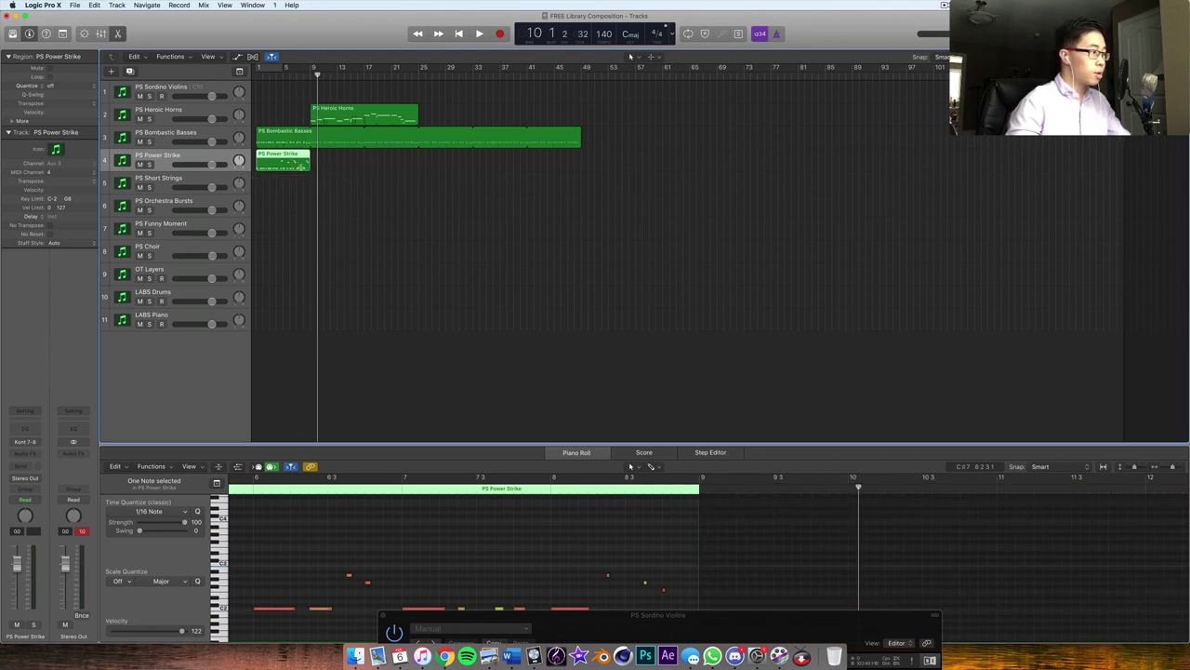
pyautogui.click(313, 176)
pyautogui.click(311, 80)
pyautogui.press('super+v')
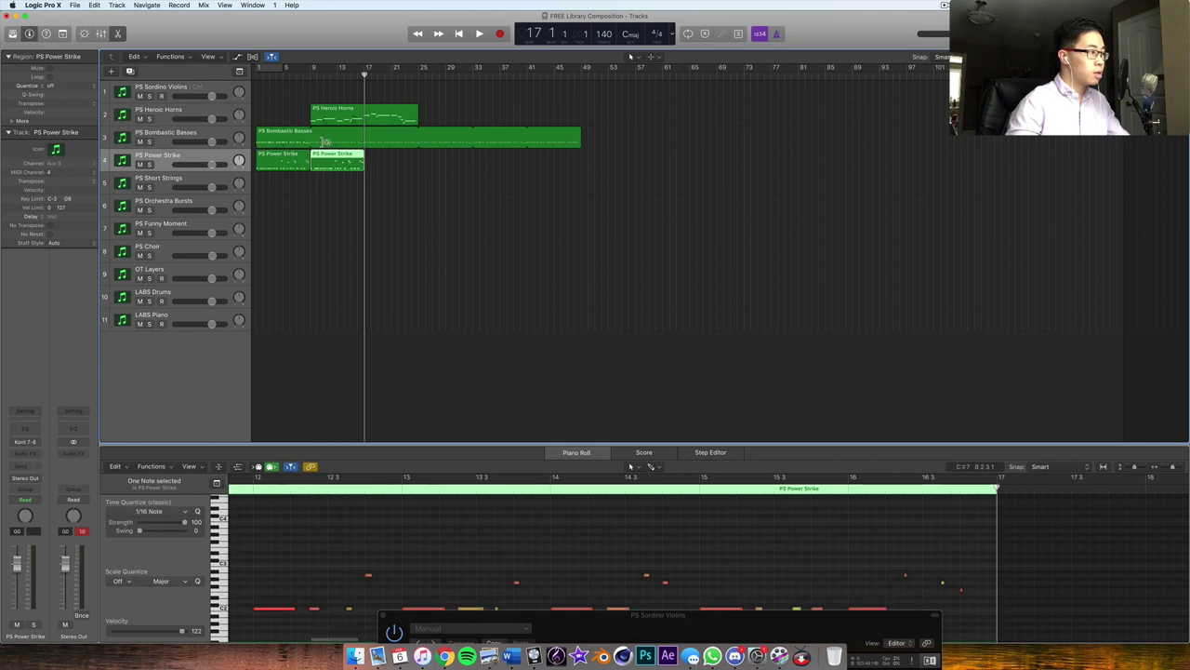
# Step: Copy the first note of the PS Power Strike region at bar 9 one octave higher as an accent
pyautogui.hscroll(-10, 458, 504)
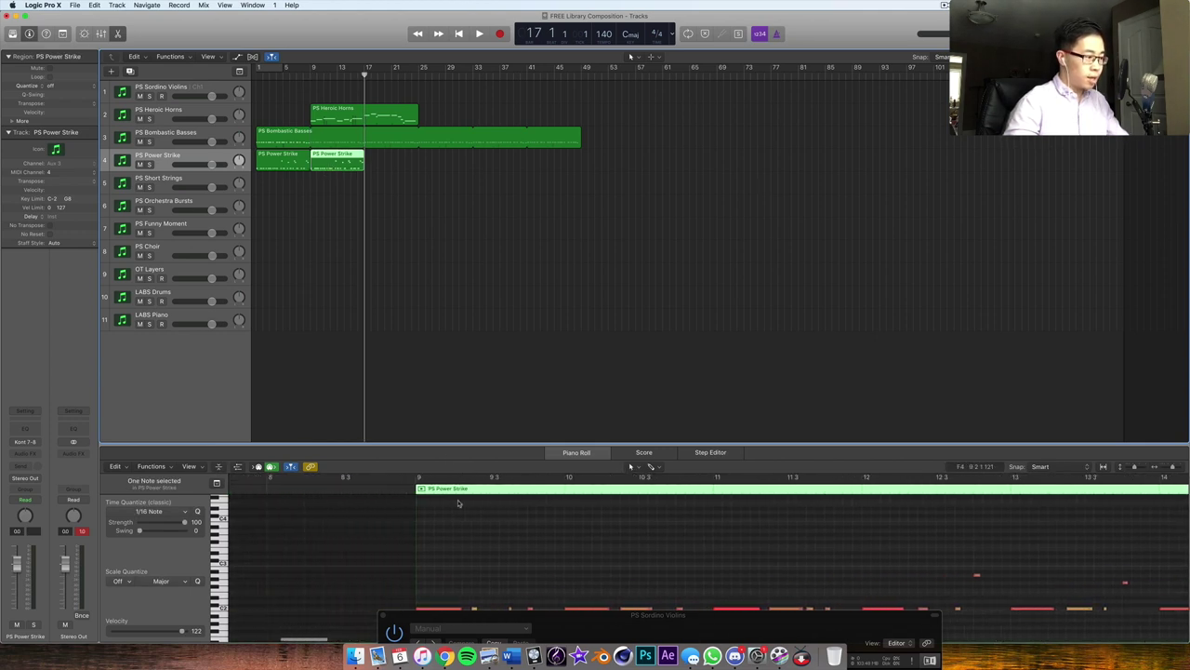
pyautogui.scroll(-3, 445, 531)
pyautogui.click(443, 578)
pyautogui.hotkey('shift', 'Return')
pyautogui.moveTo(422, 580); pyautogui.dragTo(422, 537)
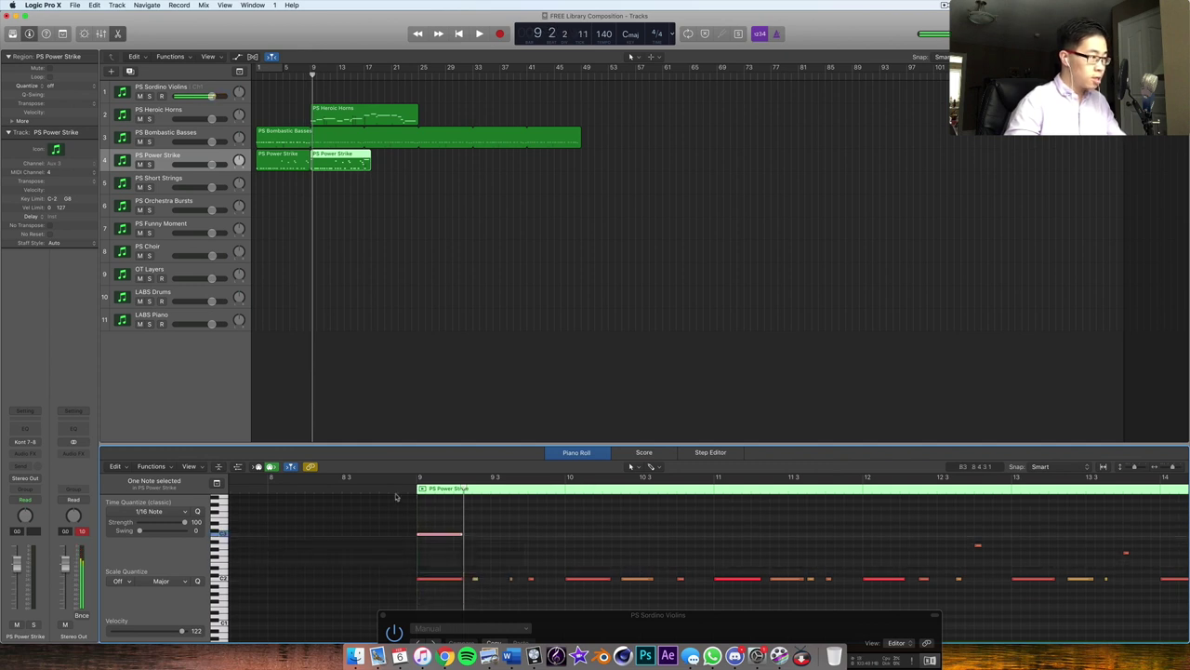
# Step: Loop the second PS Power Strike region to the end of the Bombastic Basses loops and play the arrangement from the start
pyautogui.click(377, 172)
pyautogui.moveTo(370, 168); pyautogui.dragTo(583, 217)
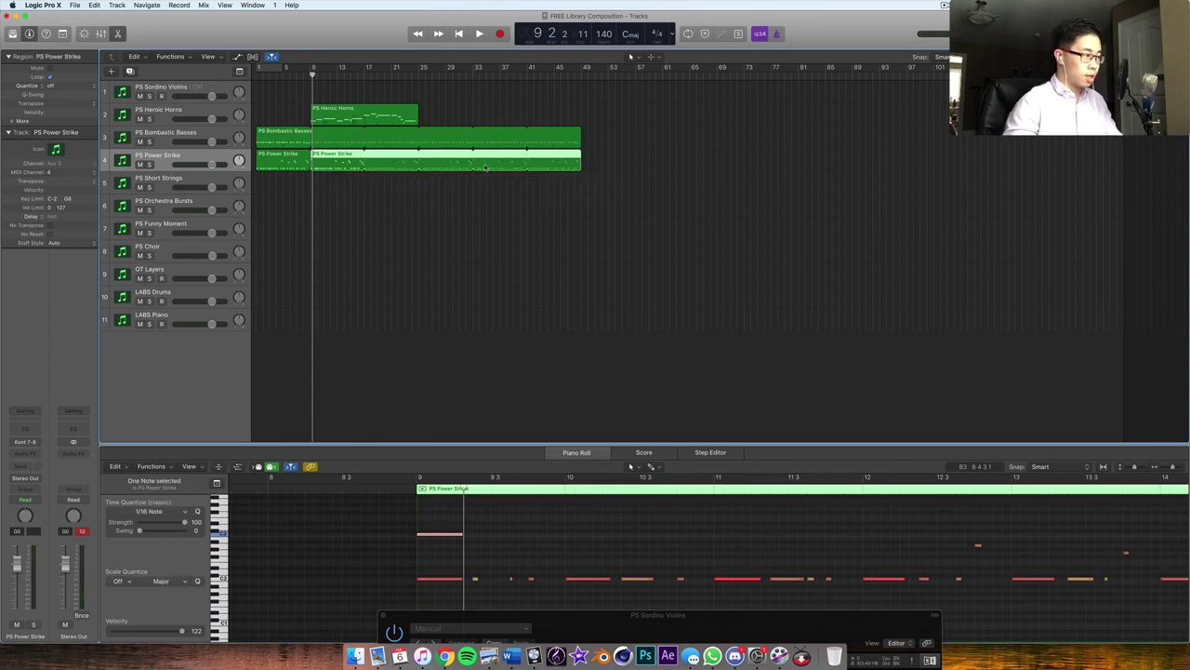
pyautogui.press('Return')
pyautogui.press('space')
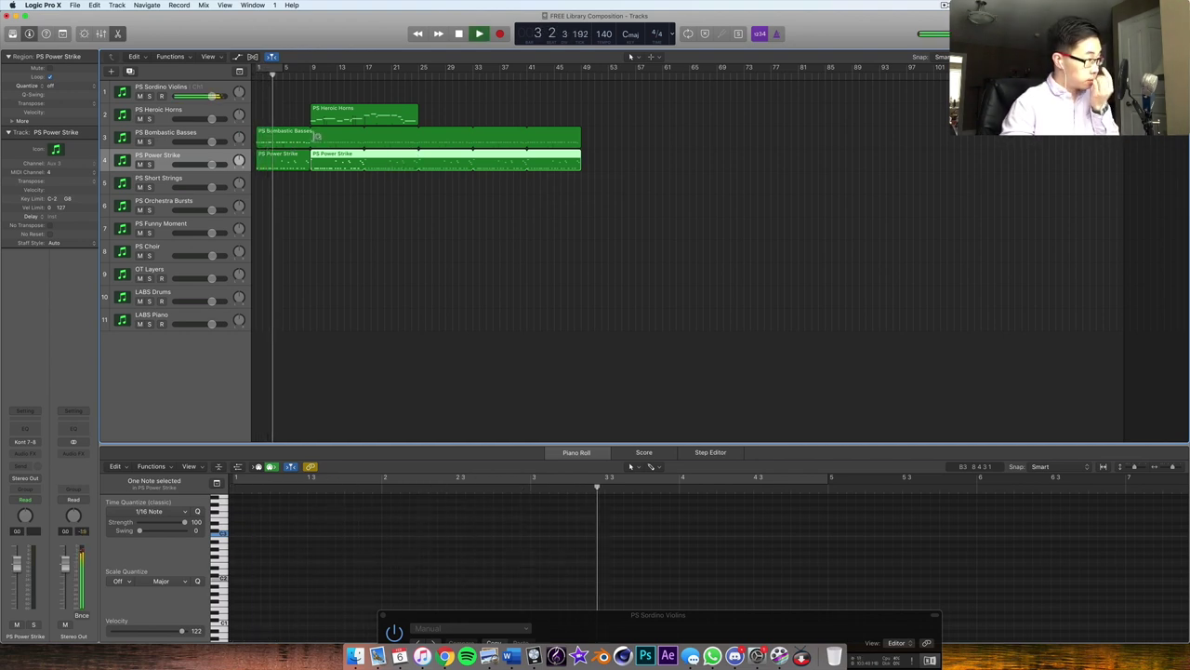
# Step: Select the PS Short Strings track, stop playback and bring the Short Strings instrument fully into view in Kontakt
pyautogui.click(206, 182)
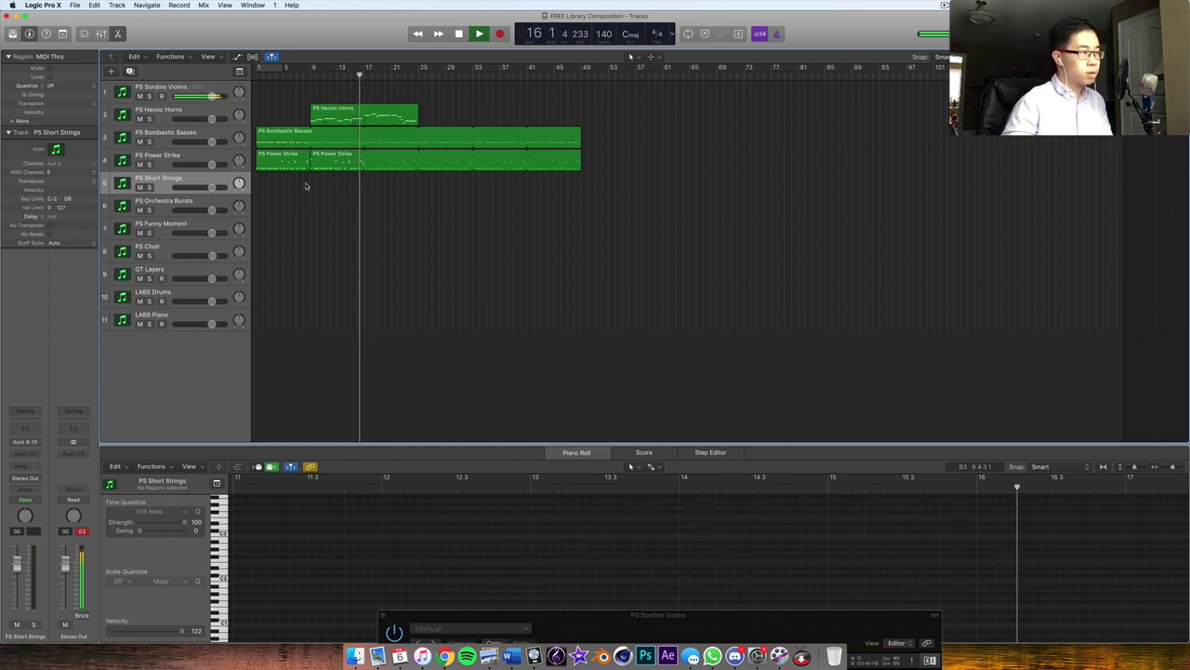
pyautogui.press('space')
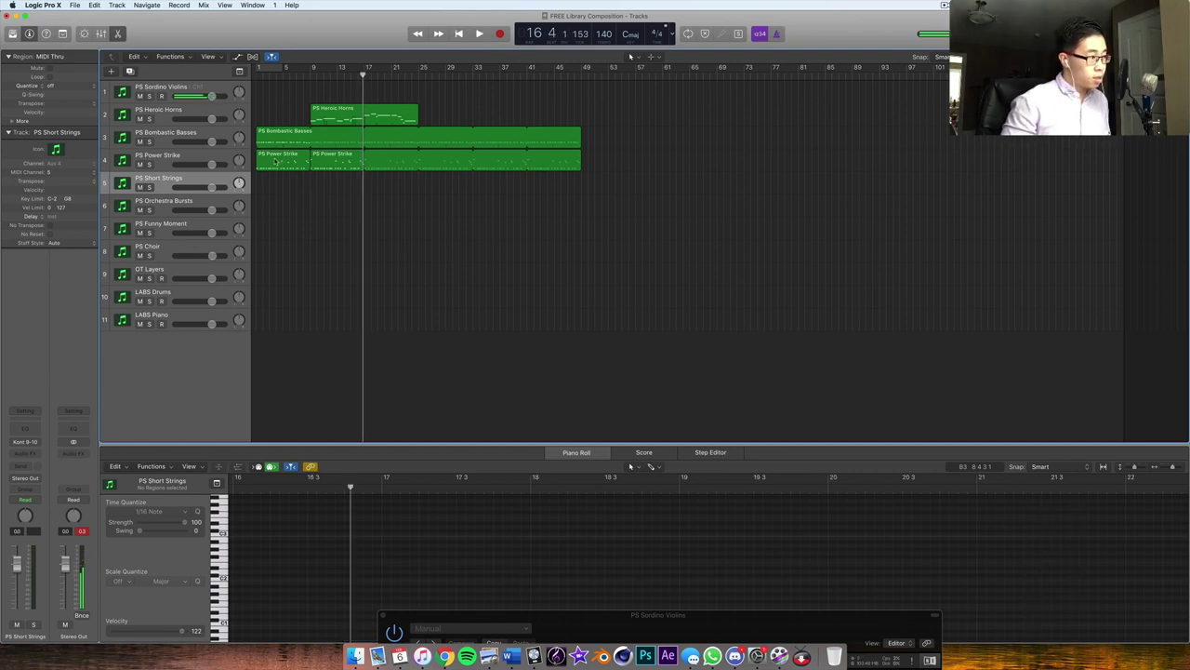
pyautogui.moveTo(841, 624); pyautogui.dragTo(924, 137)
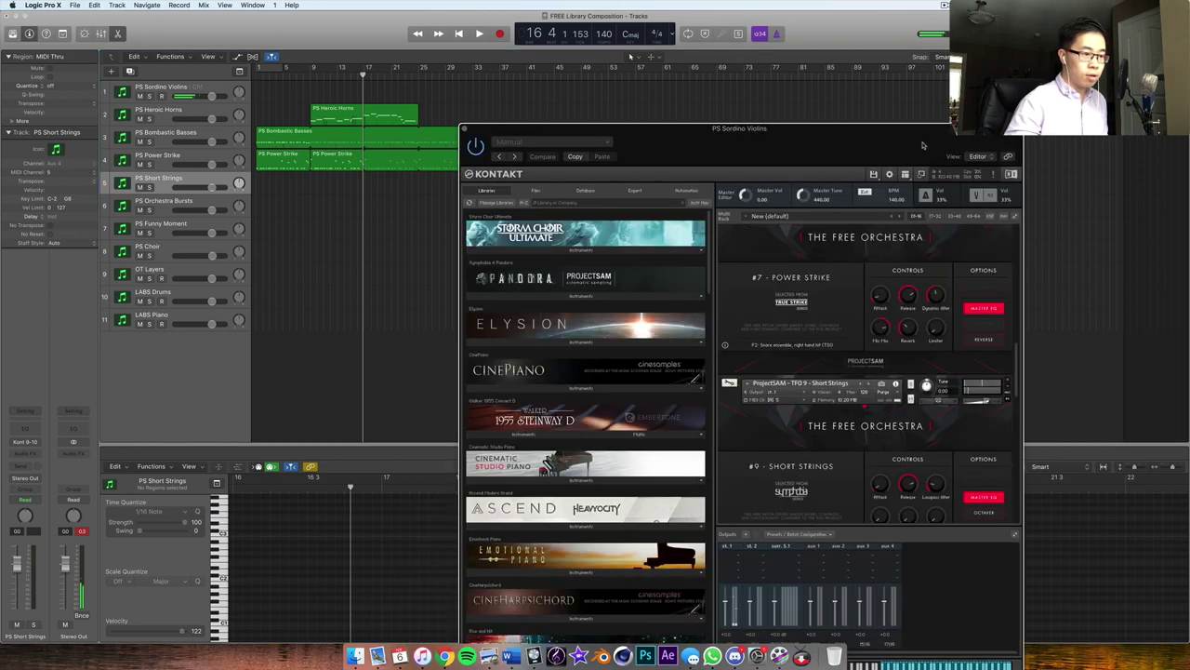
pyautogui.scroll(-5, 885, 286)
pyautogui.scroll(3, 885, 286)
pyautogui.scroll(3, 886, 286)
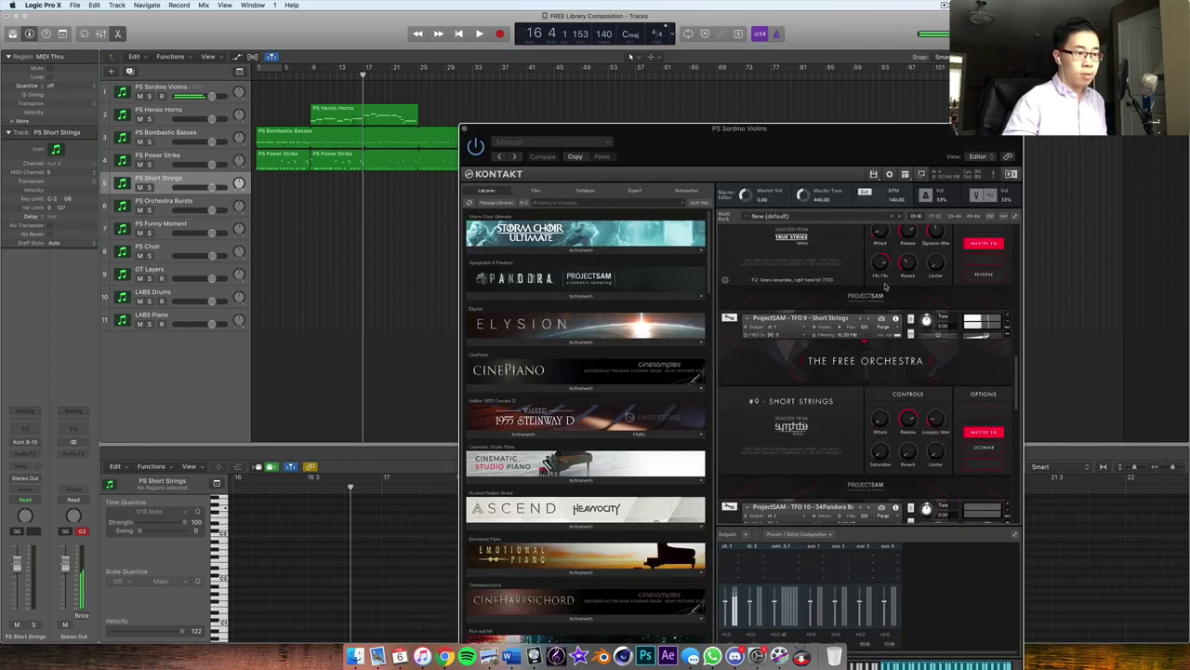
pyautogui.click(907, 295)
pyautogui.moveTo(906, 127); pyautogui.dragTo(940, 14)
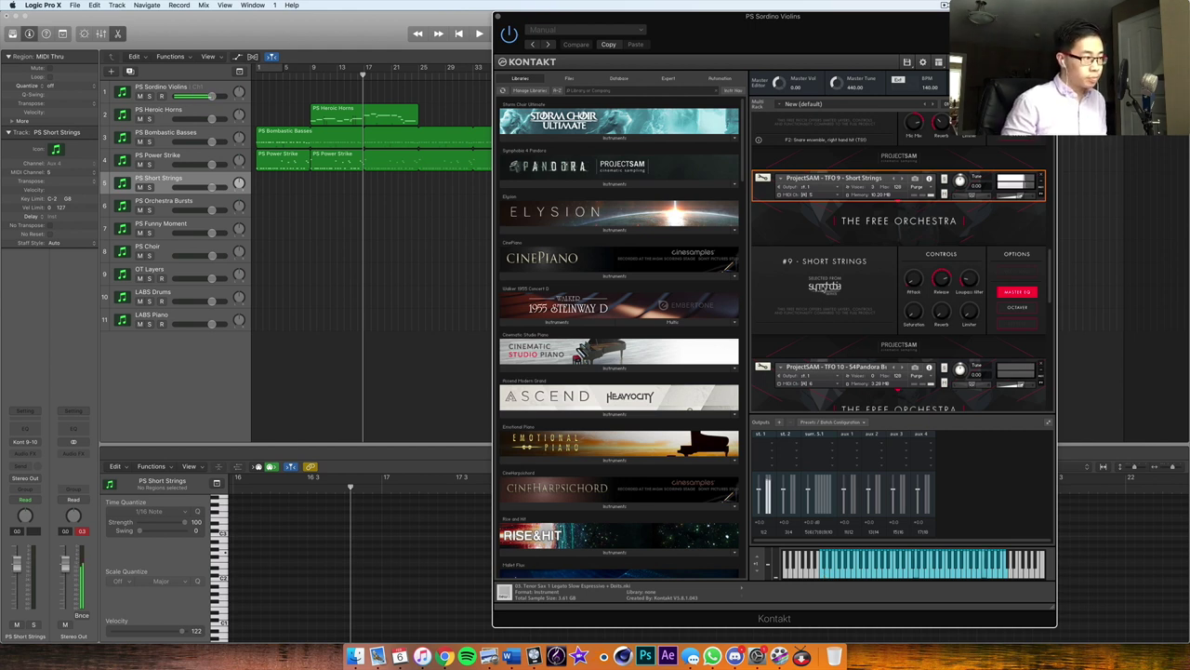
# Step: Play the arrangement from the start to rehearse a Short Strings part over it
pyautogui.press('Return')
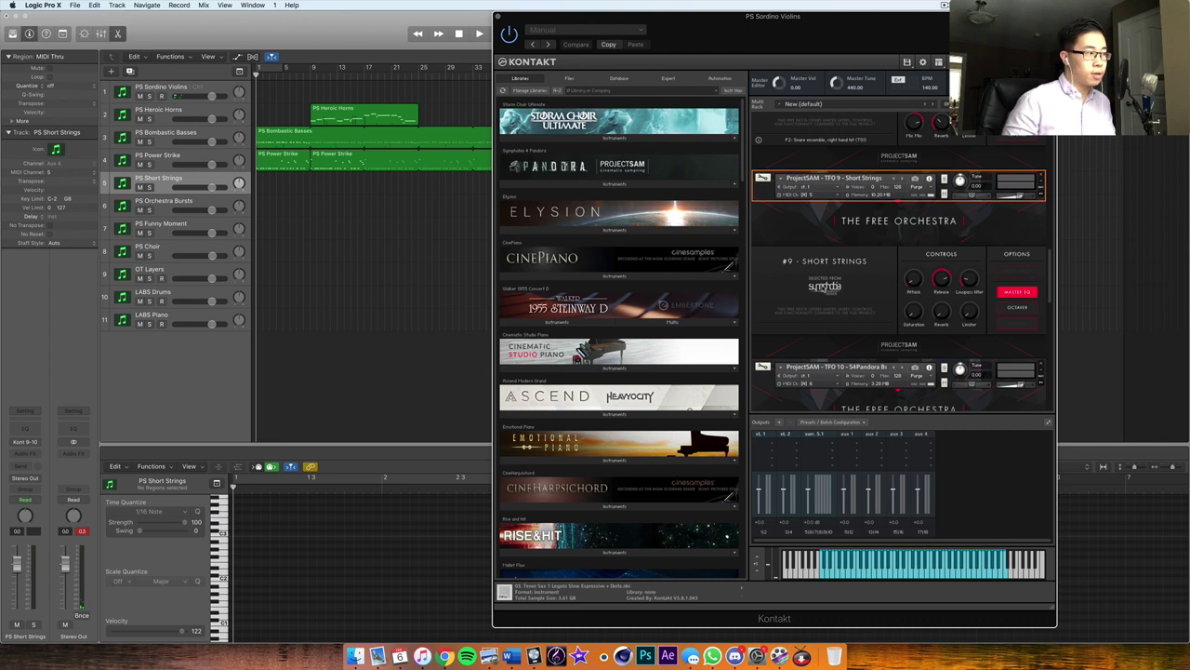
pyautogui.press('space')
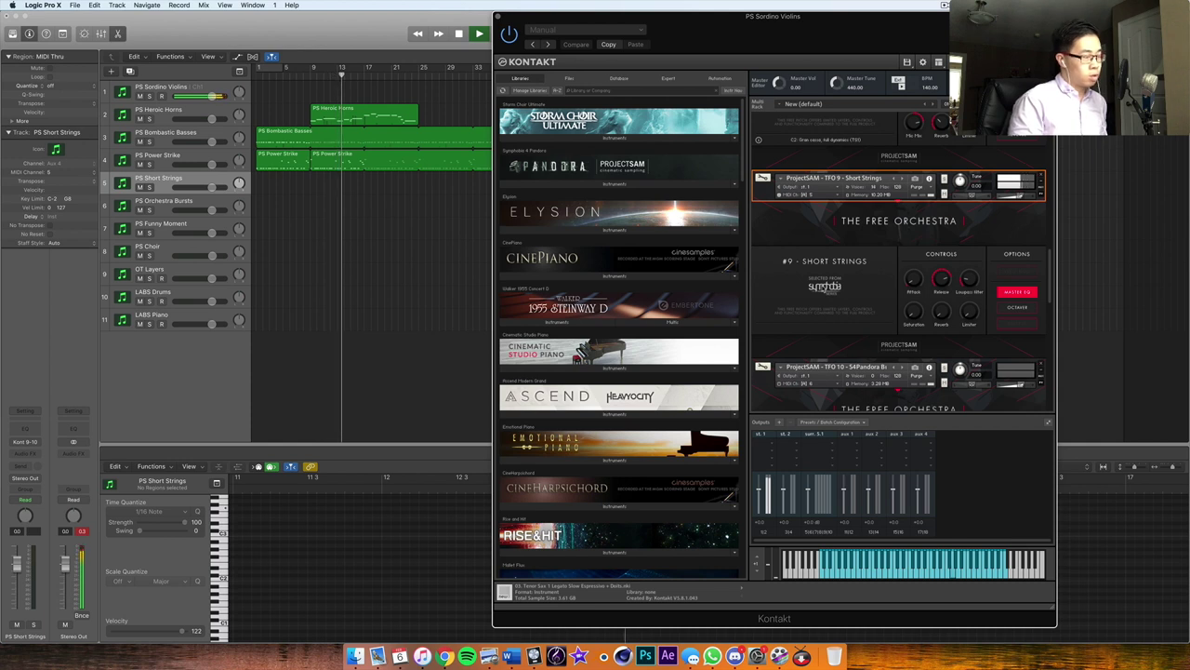
pyautogui.press('space')
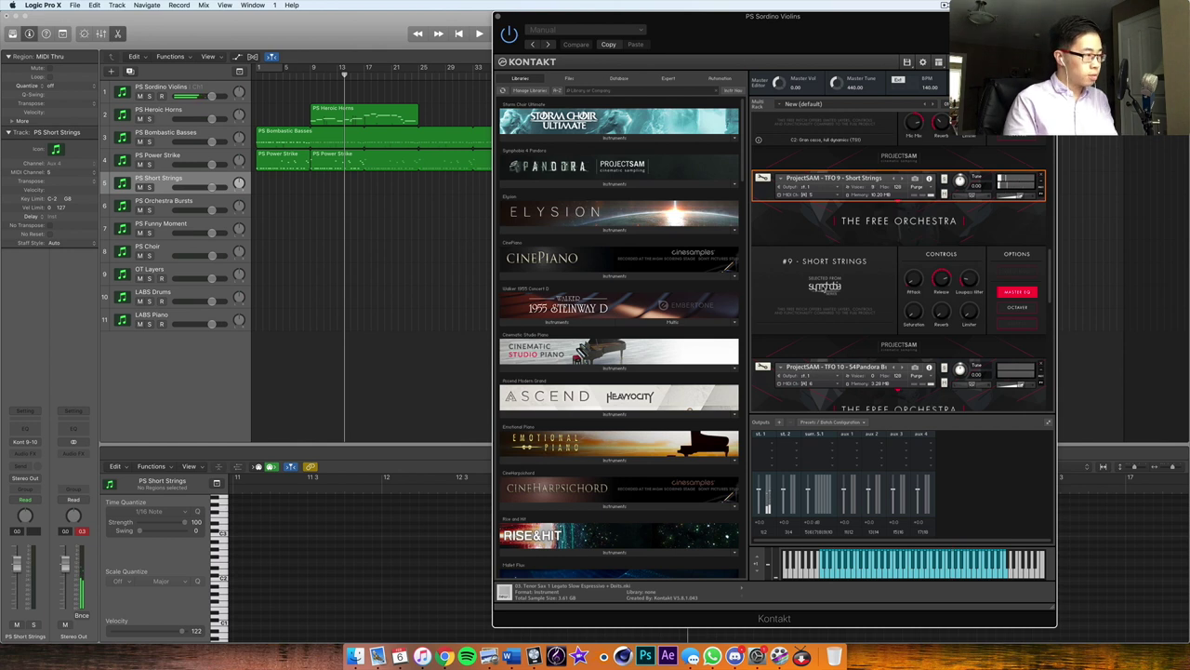
# Step: Record a repeated-note pattern on the PS Short Strings track from bar 5 to just past bar 9, starting playback at bar 1
pyautogui.press('Return')
pyautogui.press('space')
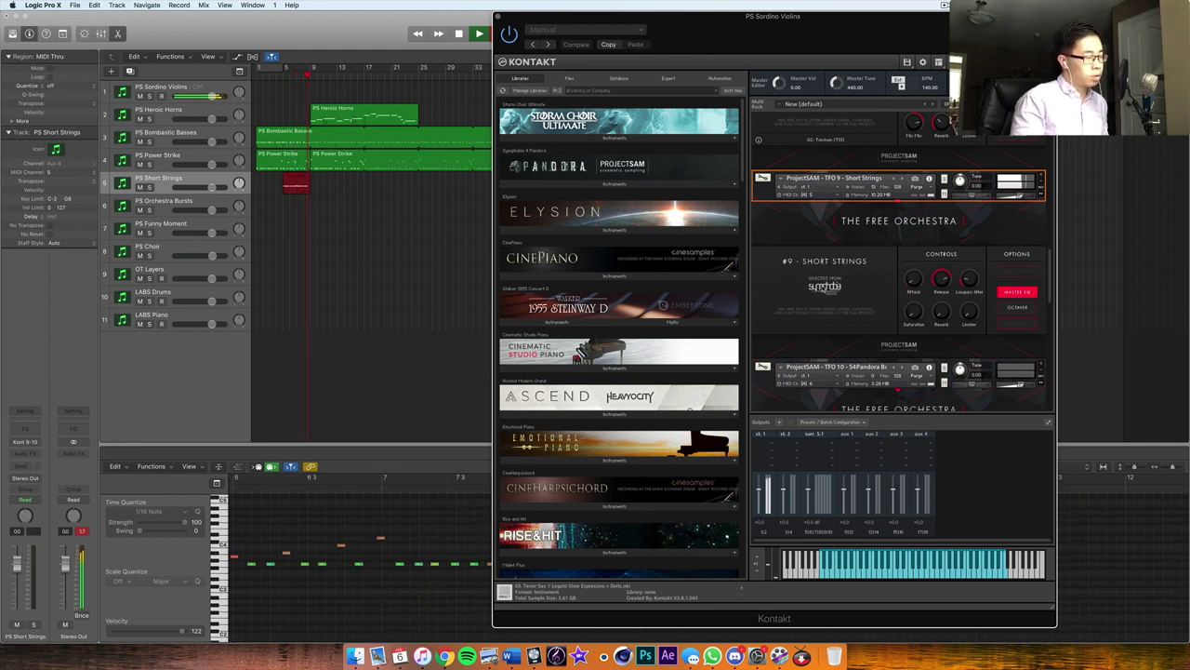
pyautogui.press('space')
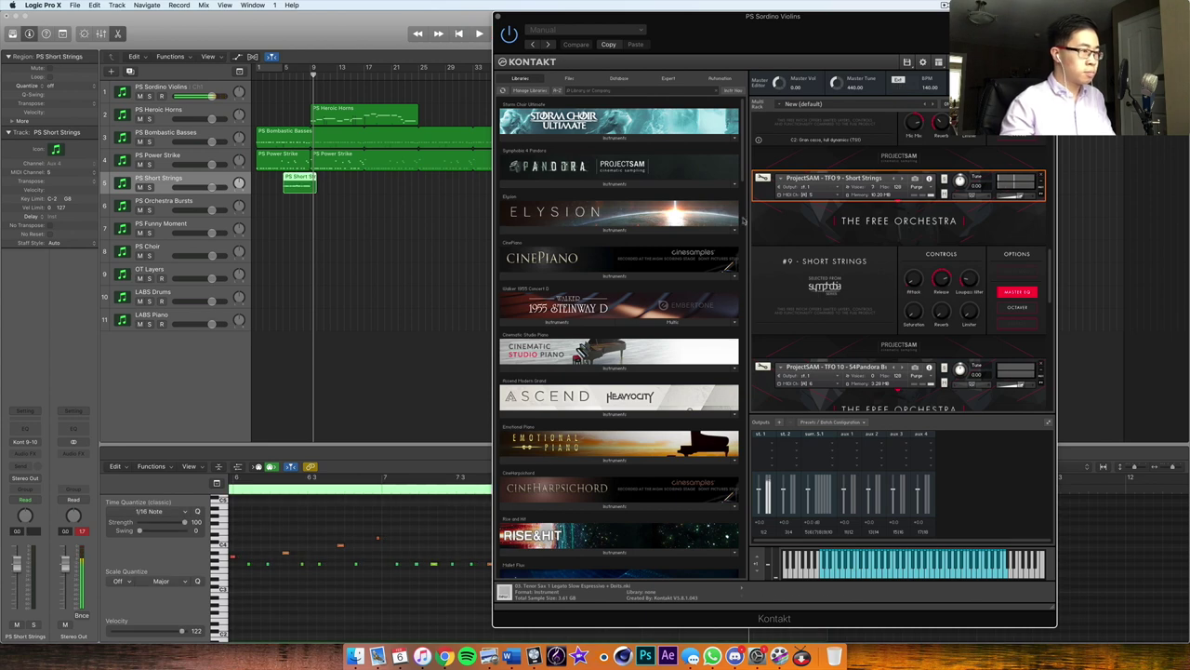
# Step: Move the Kontakt window out of the way and play the PS Short Strings region from just before bar 5
pyautogui.moveTo(793, 42); pyautogui.dragTo(589, 634)
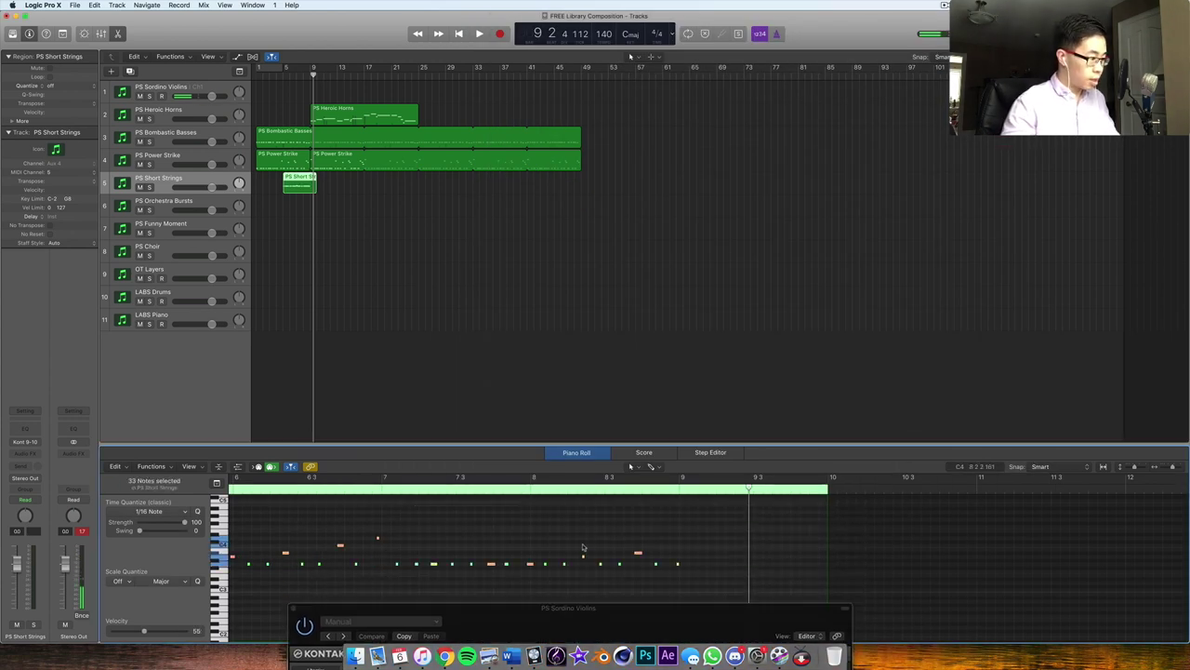
pyautogui.hscroll(-10, 529, 533)
pyautogui.click(425, 480)
pyautogui.press('space')
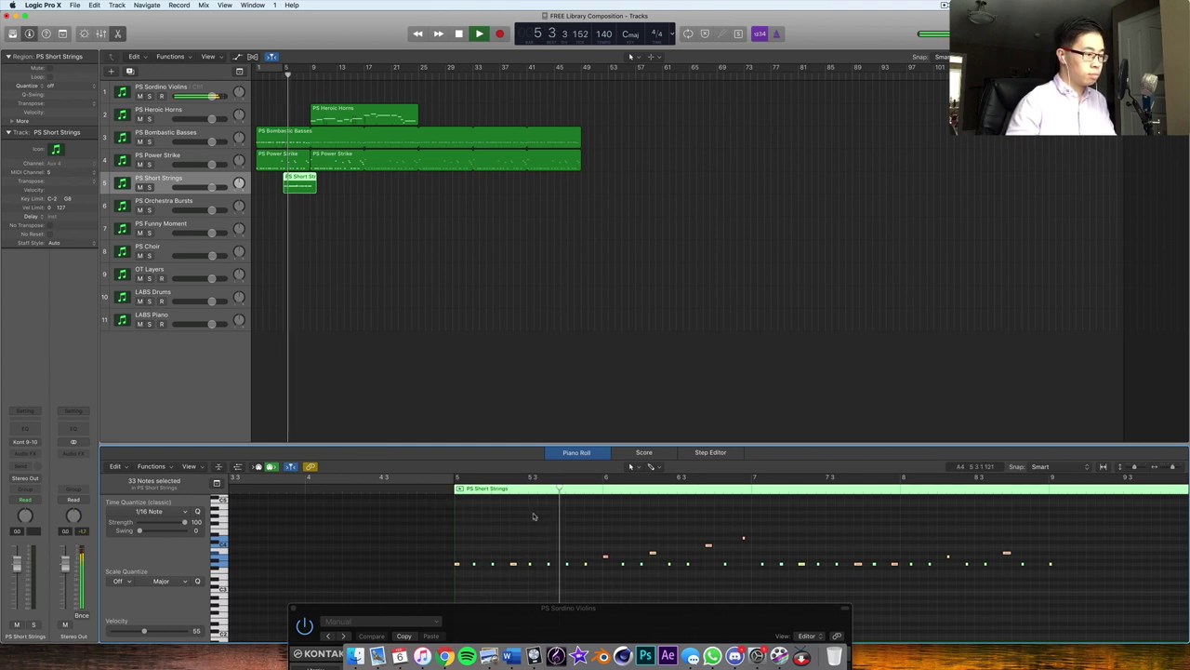
pyautogui.click(653, 540)
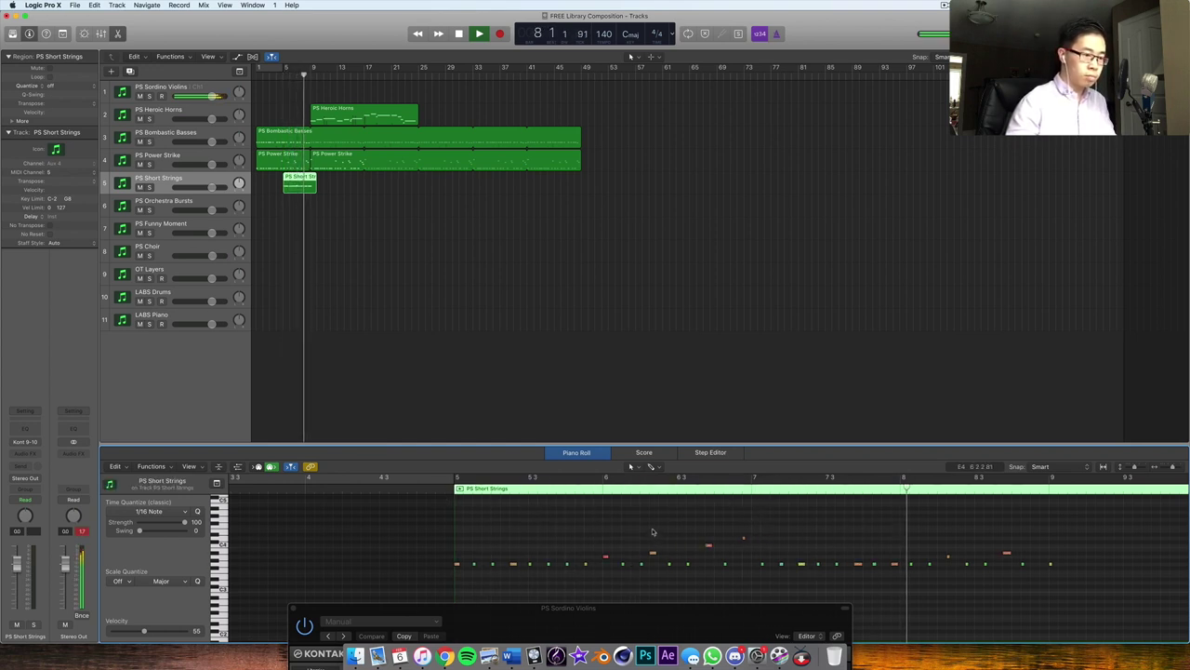
# Step: Shift the Short Strings notes from the bar 6 accent onward one sixteenth note later and play back the region
pyautogui.moveTo(651, 531); pyautogui.dragTo(1036, 593)
pyautogui.press('space')
pyautogui.moveTo(652, 555); pyautogui.dragTo(661, 553)
pyautogui.click(614, 493)
pyautogui.press('space')
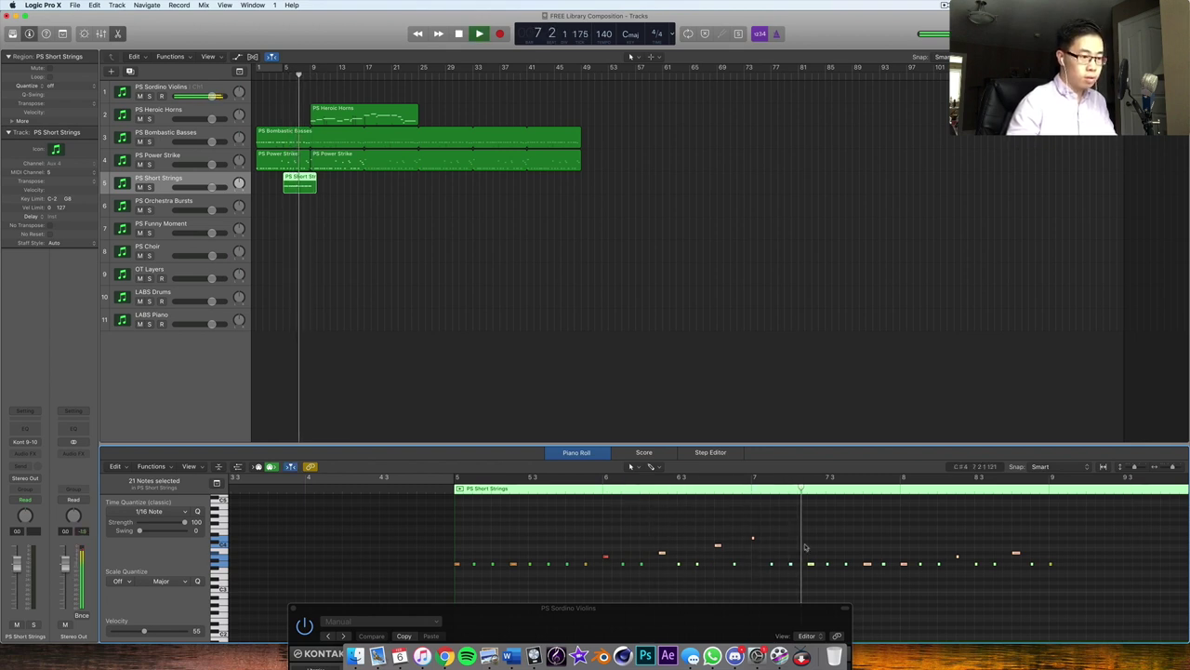
pyautogui.click(921, 536)
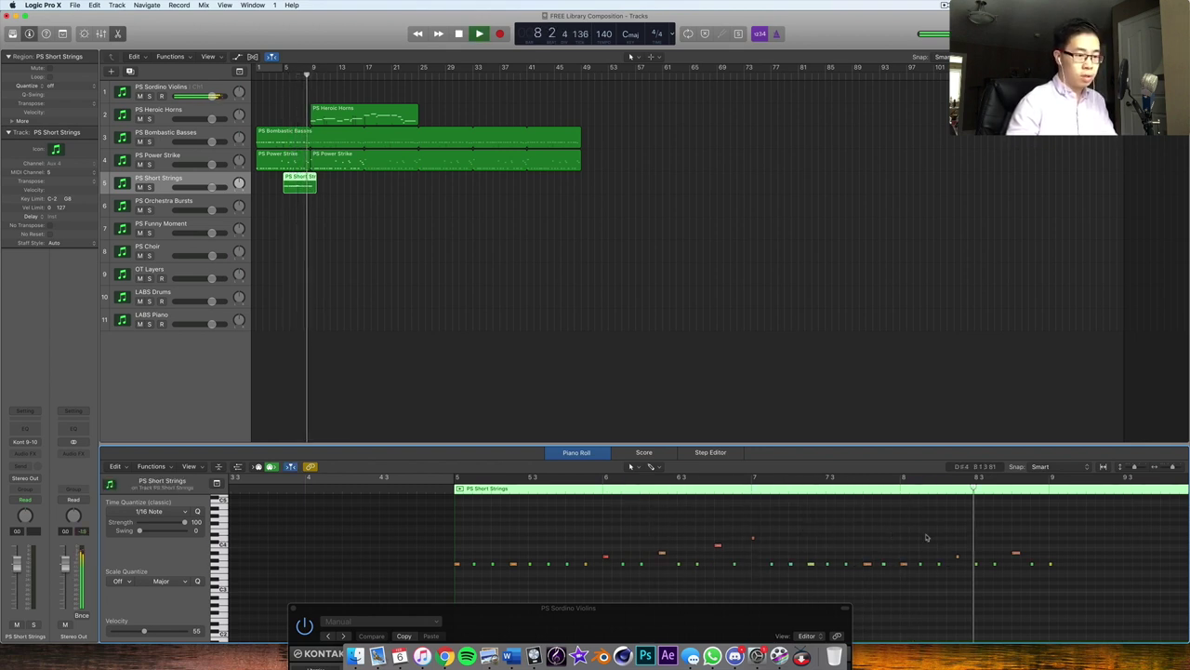
pyautogui.click(544, 491)
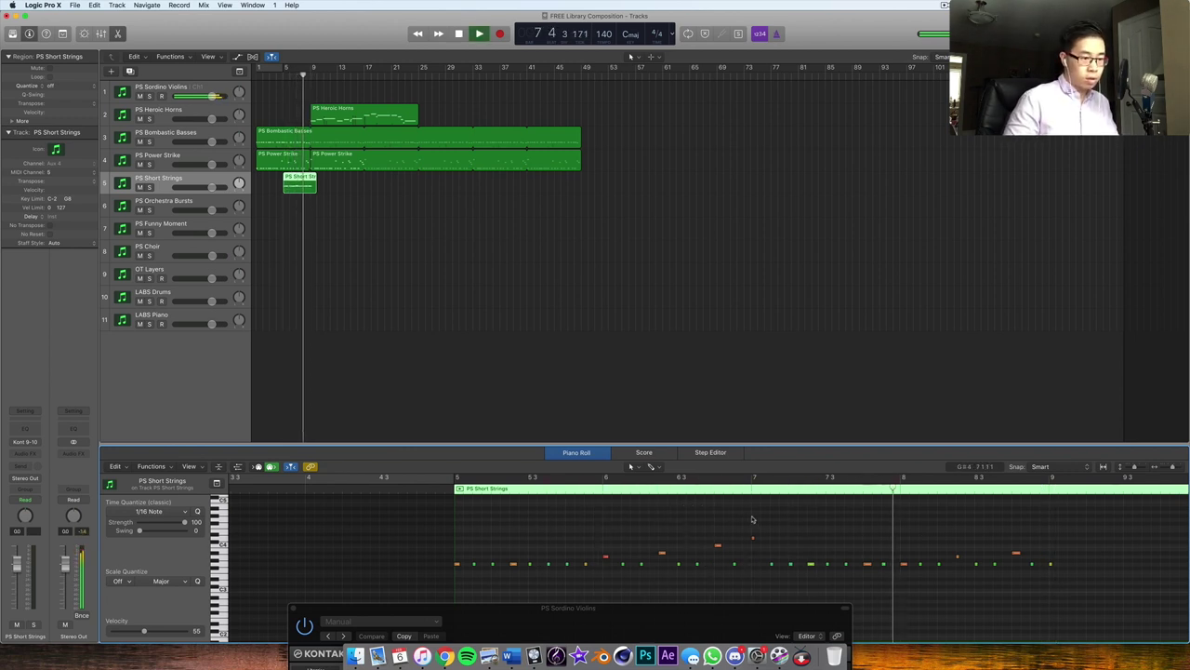
pyautogui.press('space')
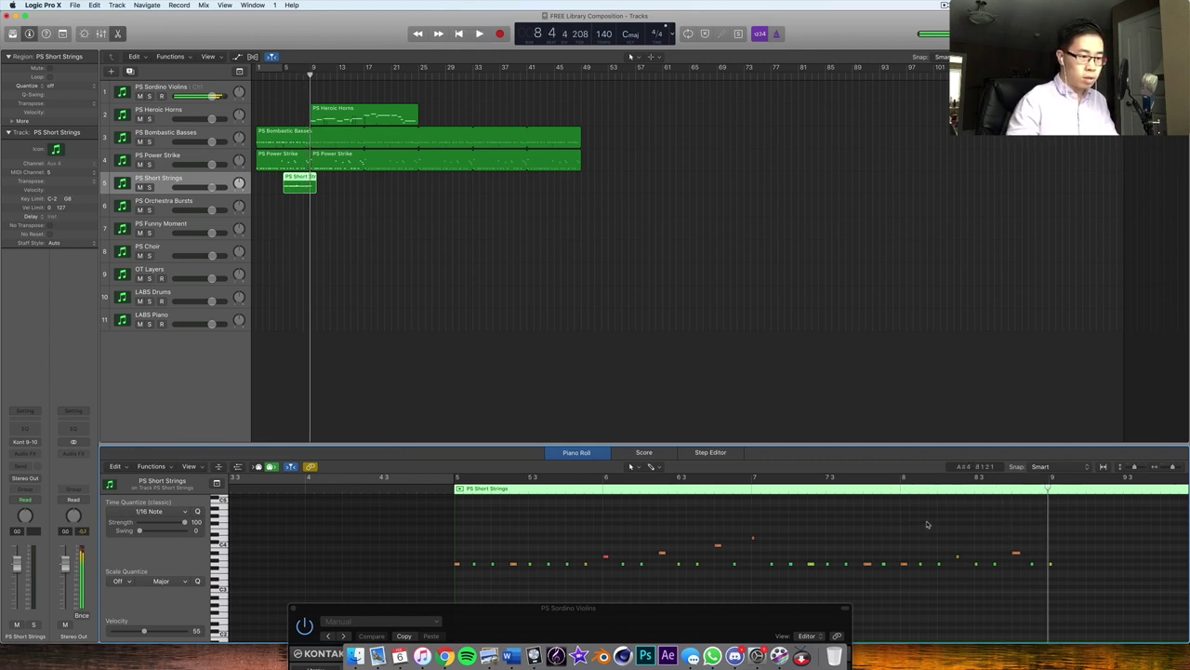
# Step: Raise the three accent notes in bar 8 of the Short Strings region to higher pitches, forming a descending line
pyautogui.moveTo(905, 564); pyautogui.dragTo(903, 529)
pyautogui.moveTo(957, 556); pyautogui.dragTo(958, 532)
pyautogui.moveTo(1015, 560); pyautogui.dragTo(1016, 546)
pyautogui.click(958, 530)
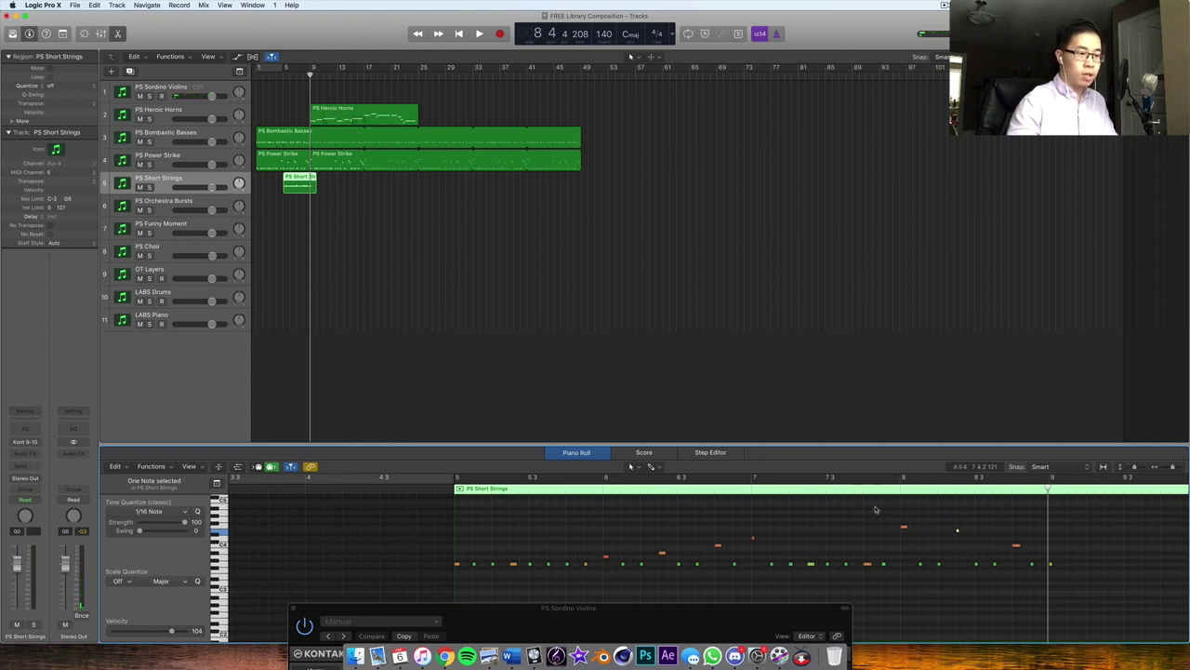
pyautogui.click(972, 530)
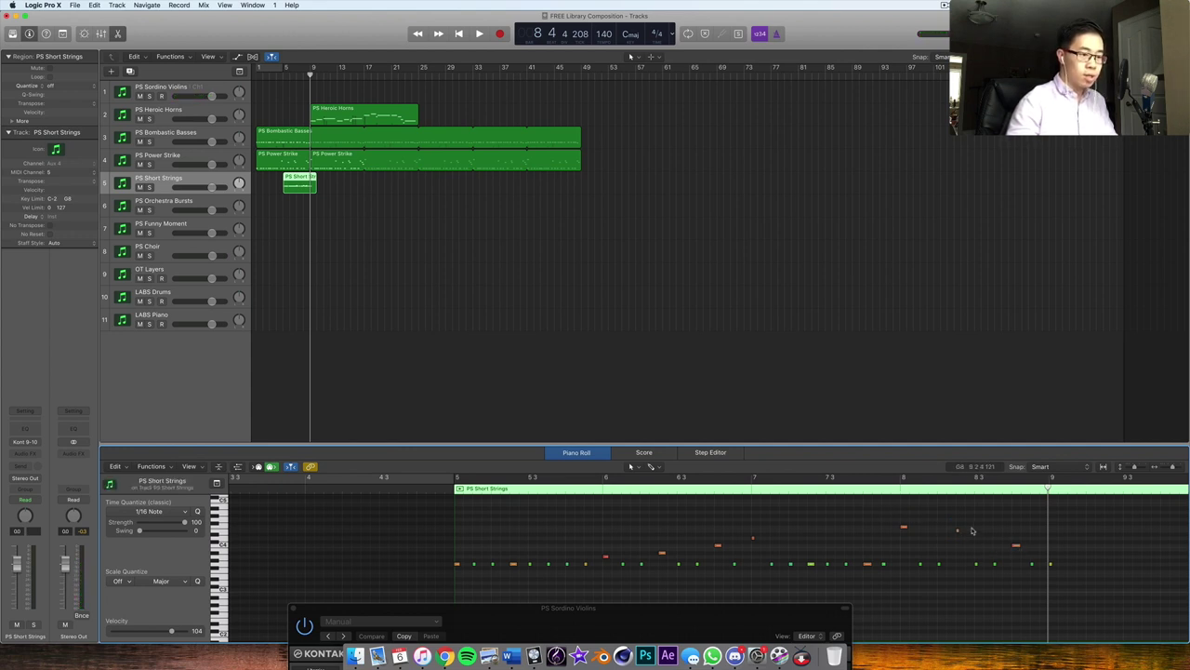
# Step: Play back the Short Strings region to check the revised accent notes
pyautogui.click(662, 553)
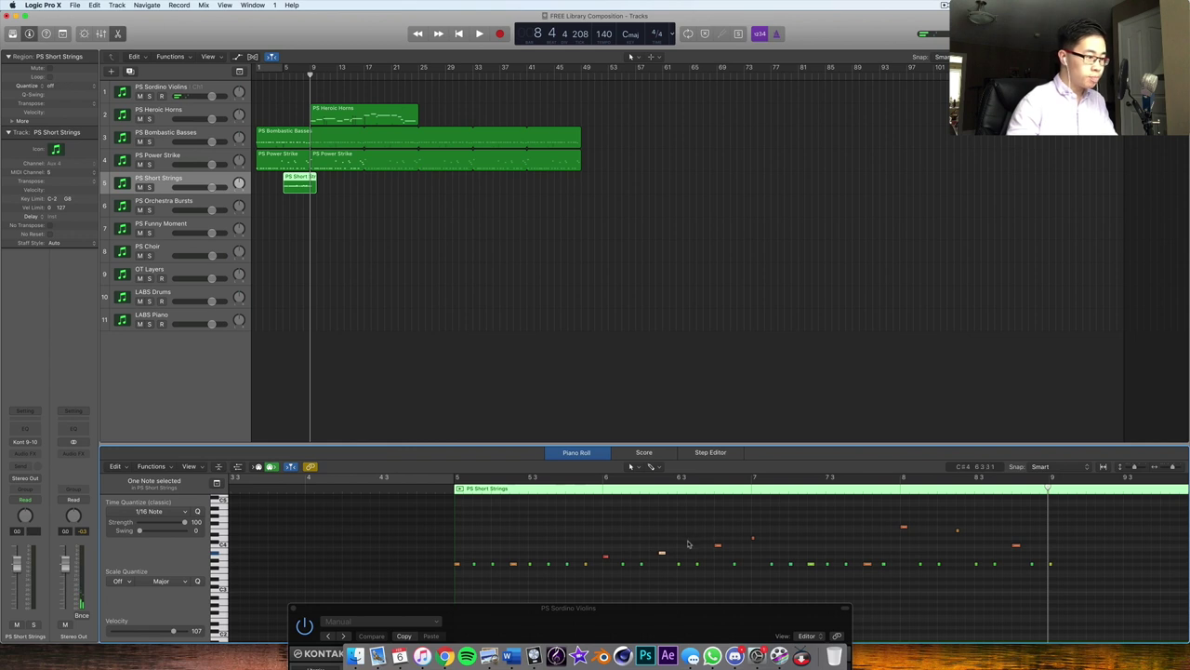
pyautogui.hscroll(2, 688, 544)
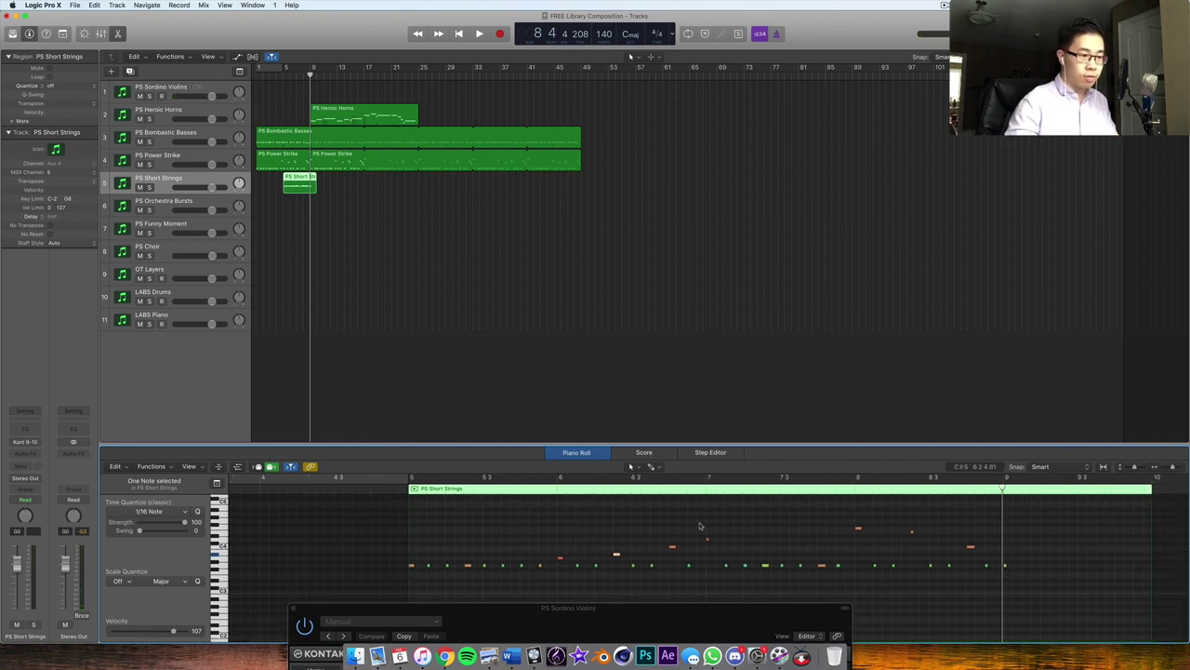
pyautogui.scroll(1, 589, 546)
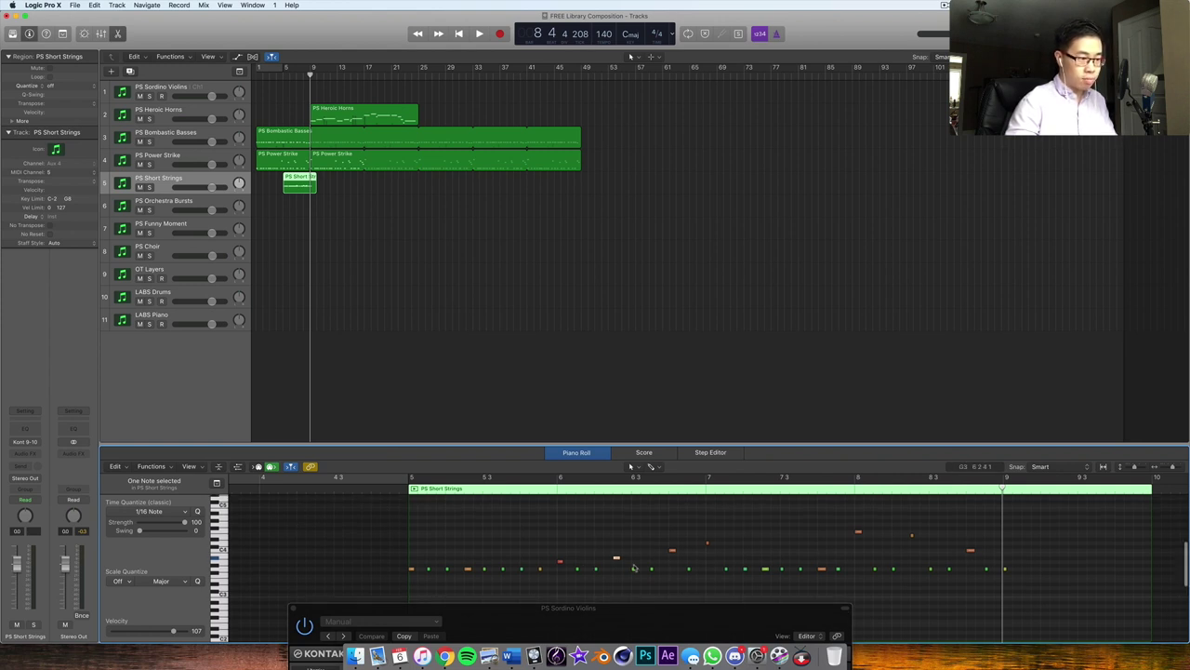
pyautogui.press('space')
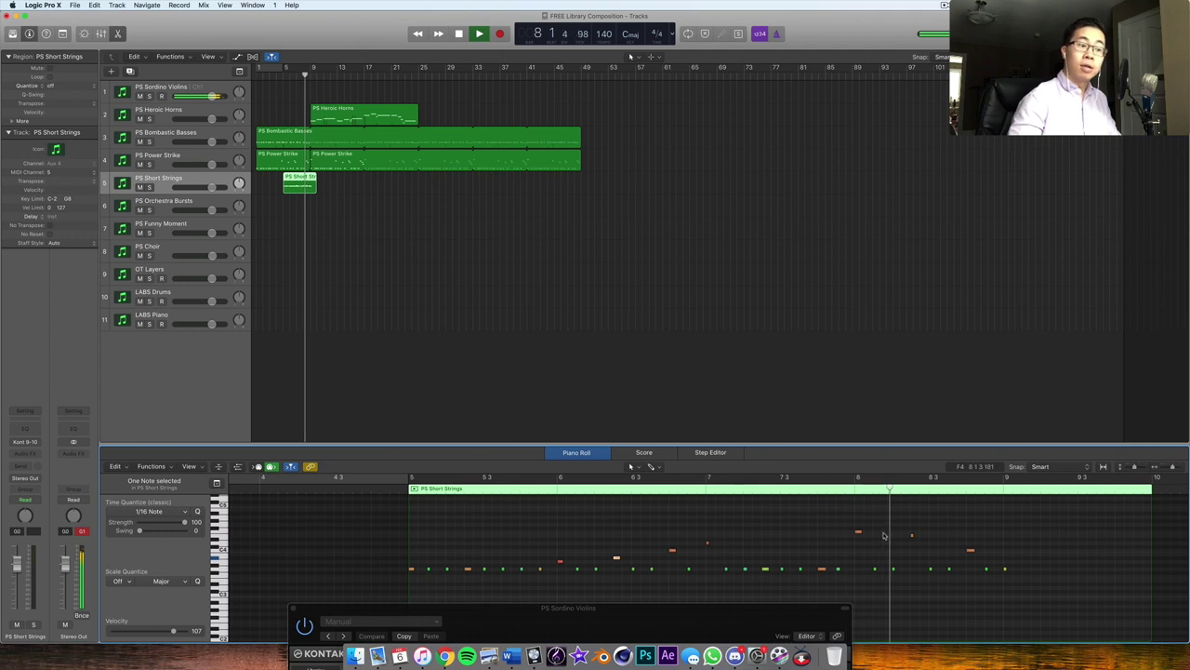
pyautogui.press('space')
# Step: Compare the three bar 8 accent notes in Short Strings with the bar 8 notes of the Bombastic Basses and Power Strike regions
pyautogui.moveTo(856, 522); pyautogui.dragTo(979, 556)
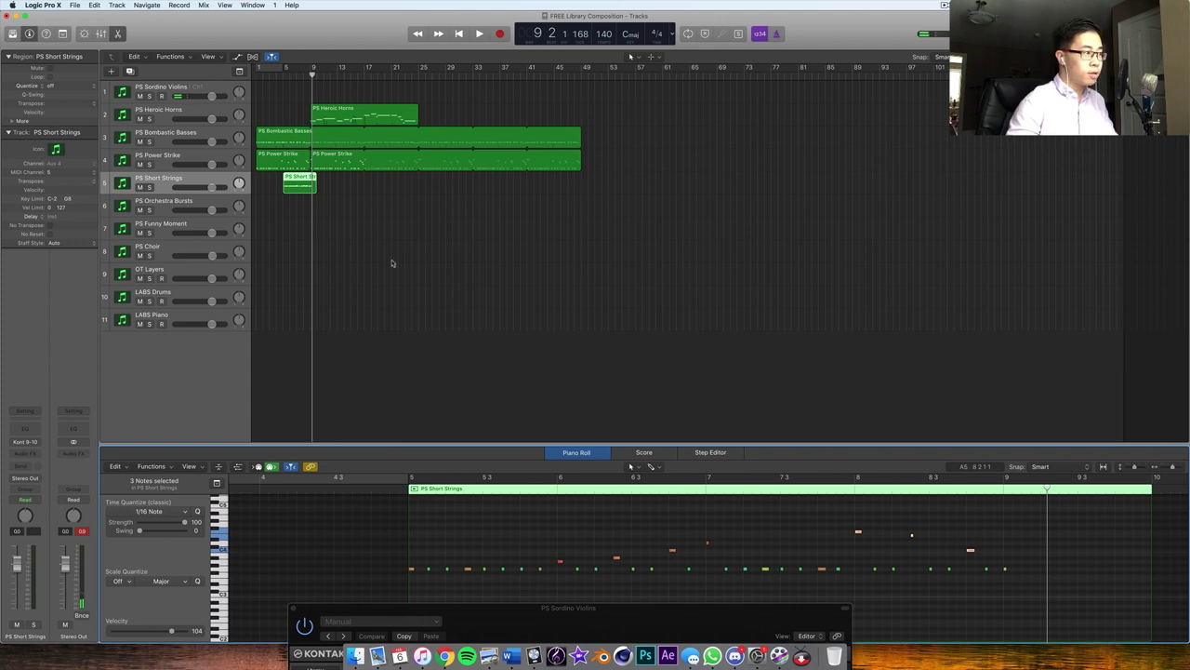
pyautogui.click(278, 133)
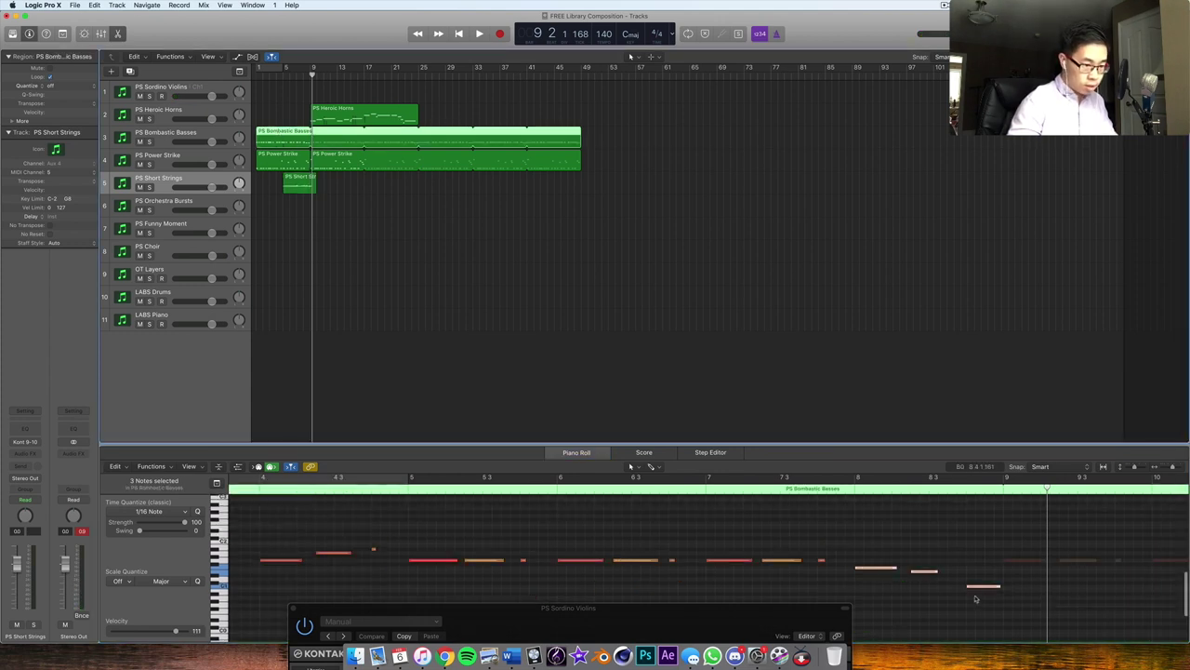
pyautogui.click(307, 165)
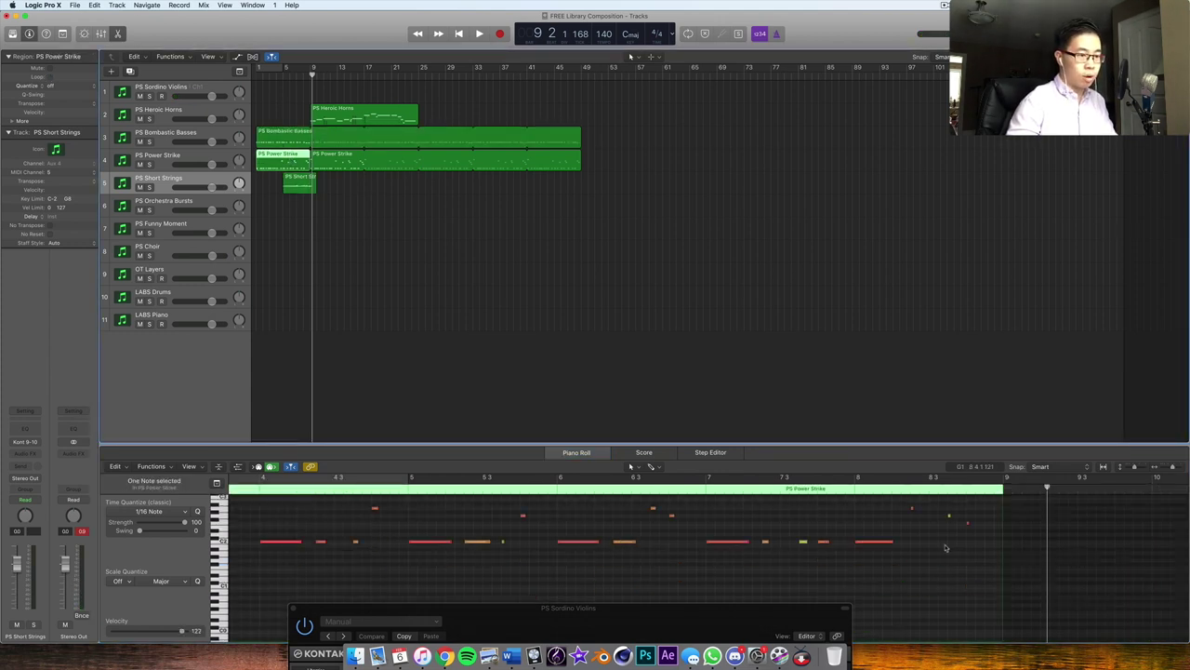
pyautogui.click(304, 186)
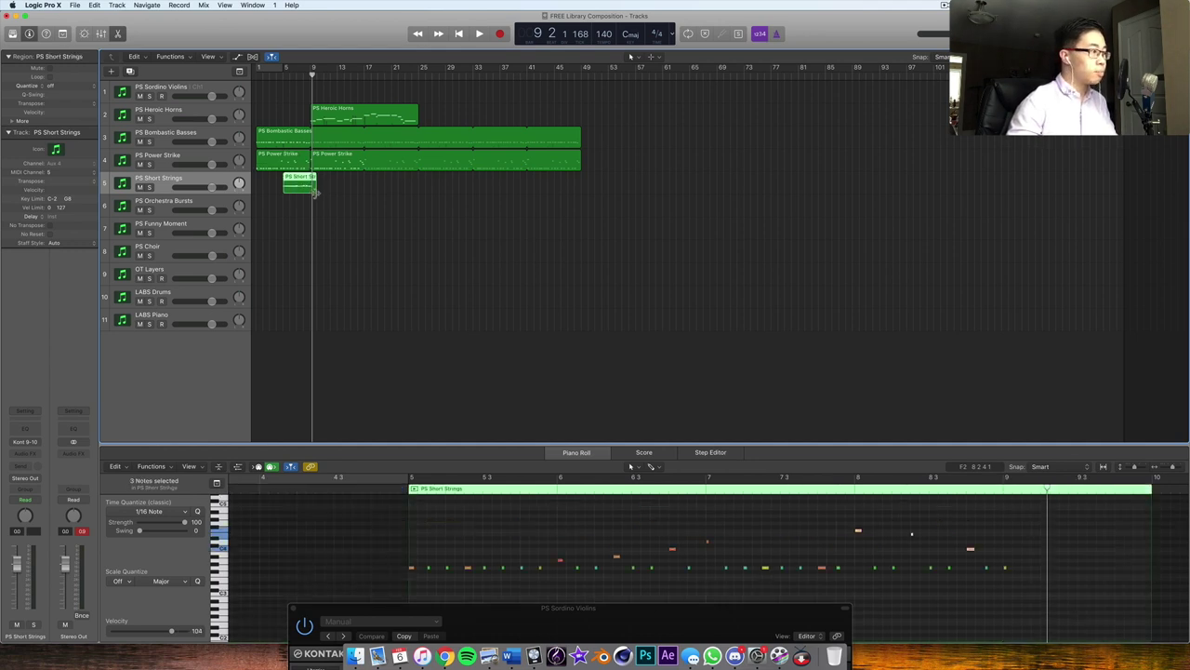
# Step: Delete the extra Short Strings note at bar 9 and loop the four-bar region to the end of the Bombastic Basses loops
pyautogui.click(979, 566)
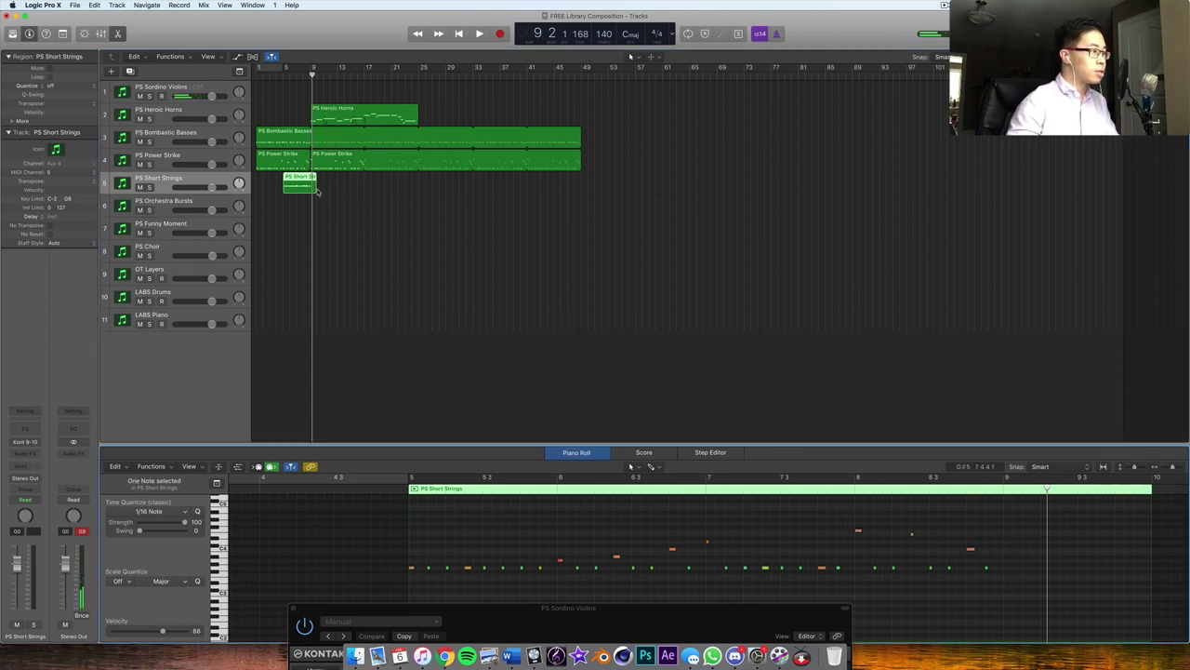
pyautogui.moveTo(316, 189); pyautogui.dragTo(577, 239)
pyautogui.press('space')
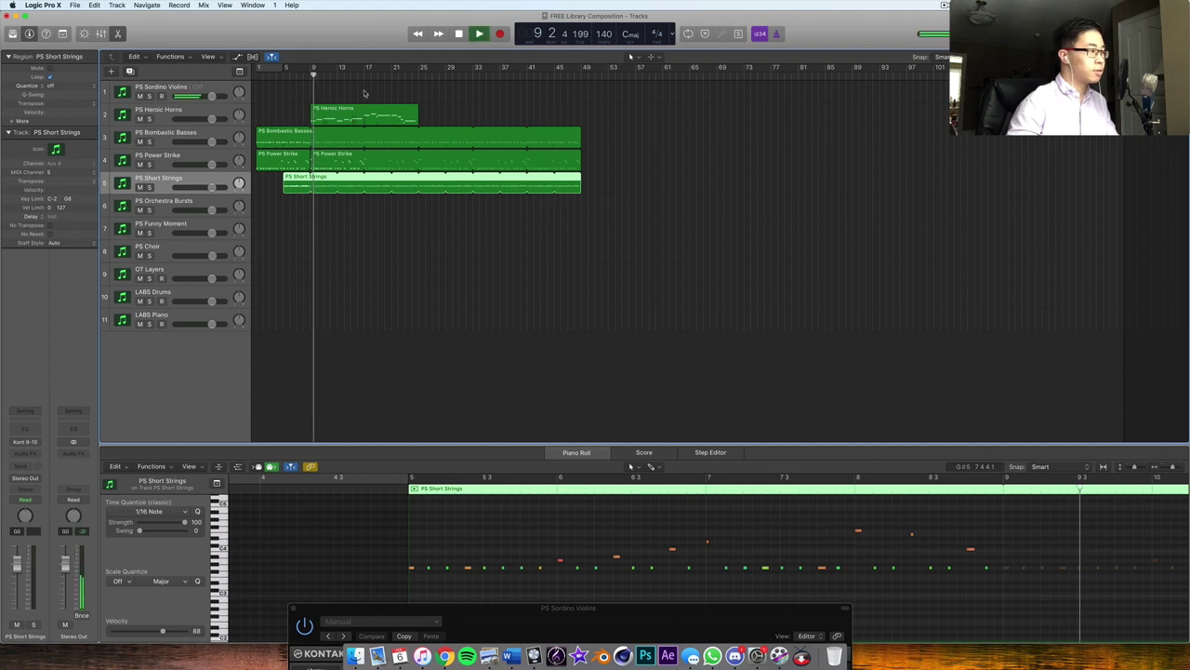
pyautogui.press('space')
# Step: Select the PS Orchestra Bursts track and play the arrangement from the start to try it over the music
pyautogui.click(208, 200)
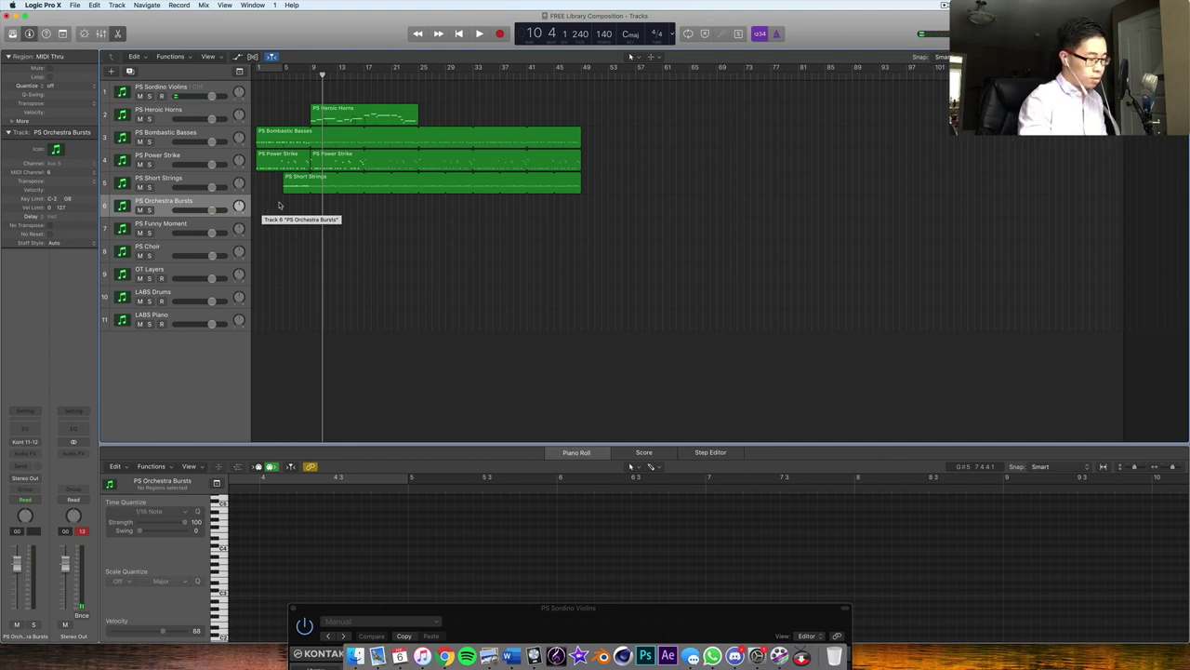
pyautogui.press('Return')
pyautogui.press('space')
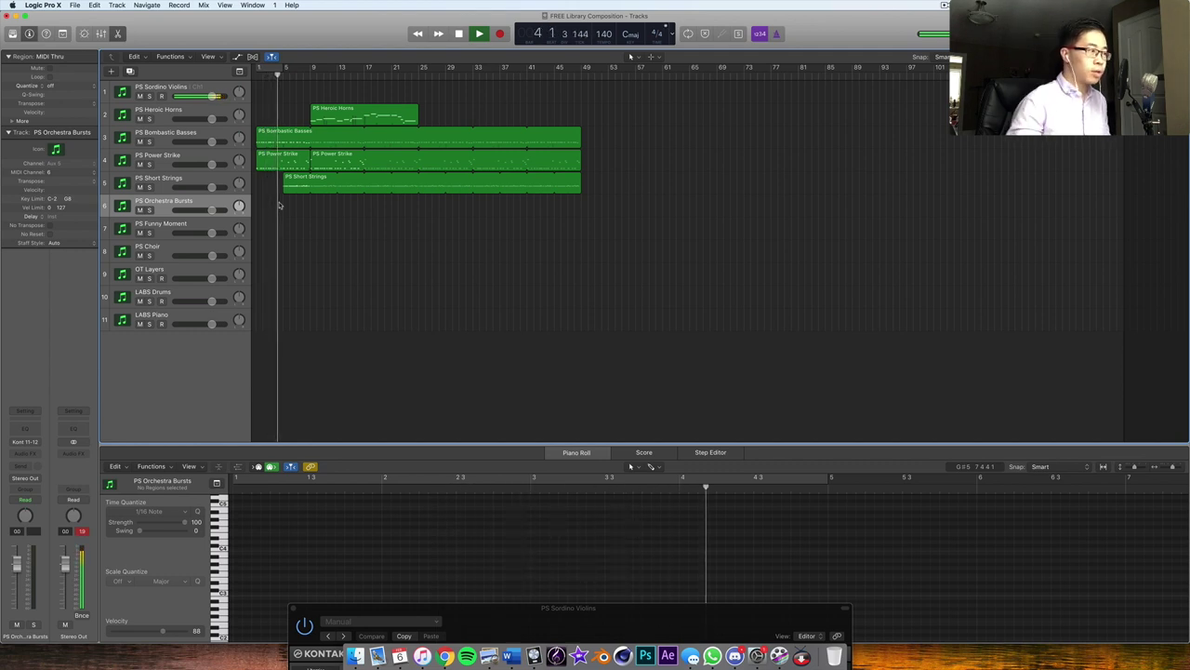
pyautogui.press('space')
# Step: Try out the PS Funny Moment and PS Choir tracks, showing the Tongue in Cheek and Luminous Choir instruments in Kontakt
pyautogui.click(248, 227)
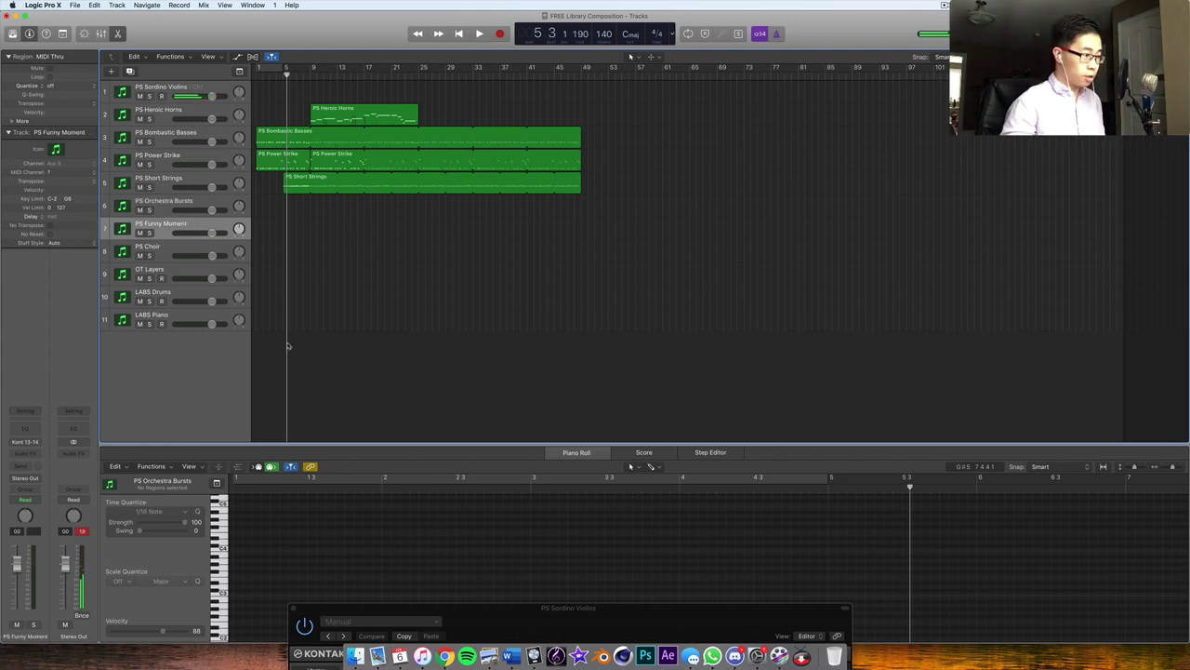
pyautogui.moveTo(475, 606); pyautogui.dragTo(803, 88)
pyautogui.scroll(-3, 901, 352)
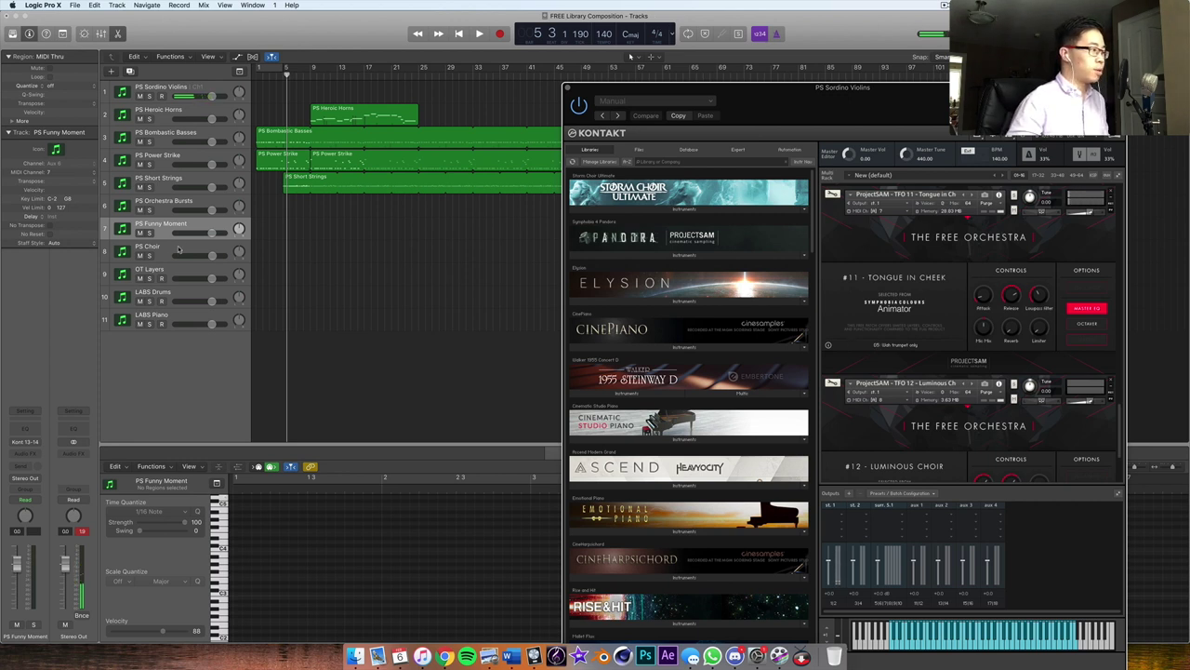
pyautogui.click(179, 248)
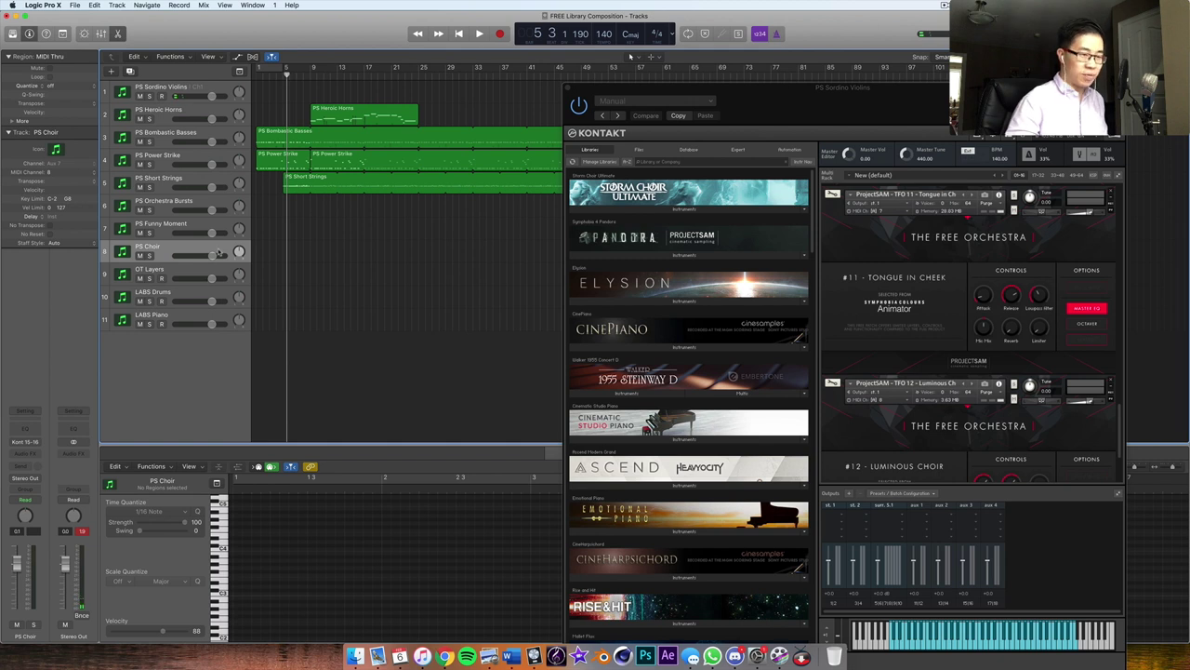
pyautogui.scroll(-3, 891, 351)
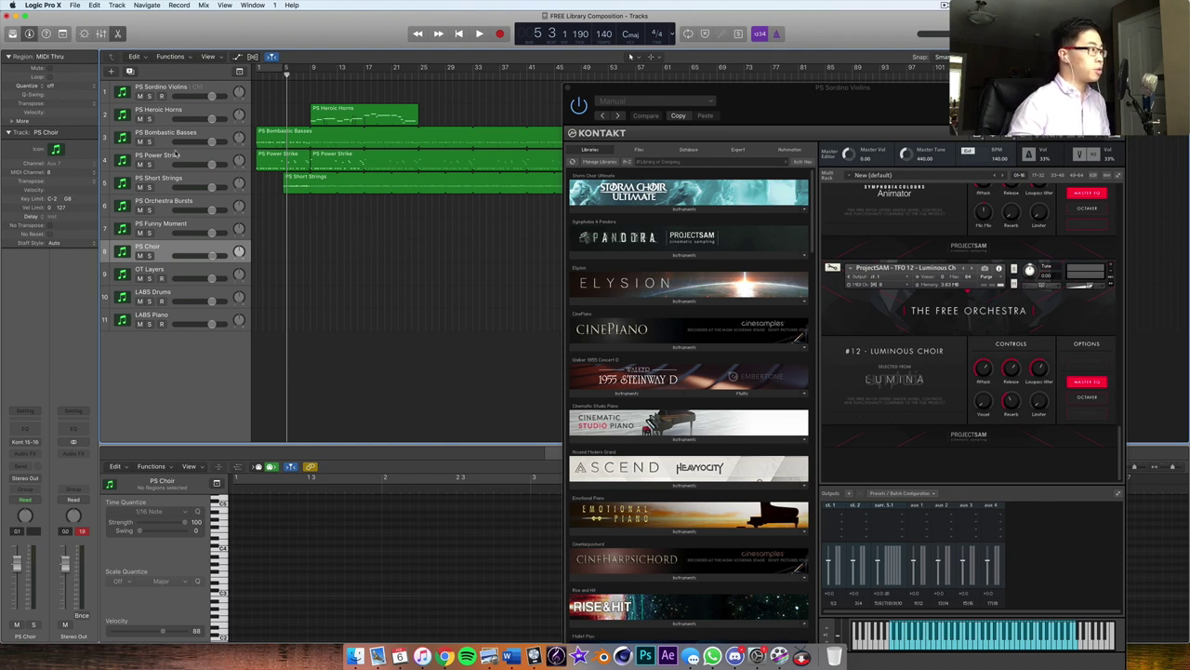
# Step: Review the Free Orchestra instruments loaded in the Kontakt rack, from Sordino Violins to Luminous Choir
pyautogui.scroll(15, 942, 286)
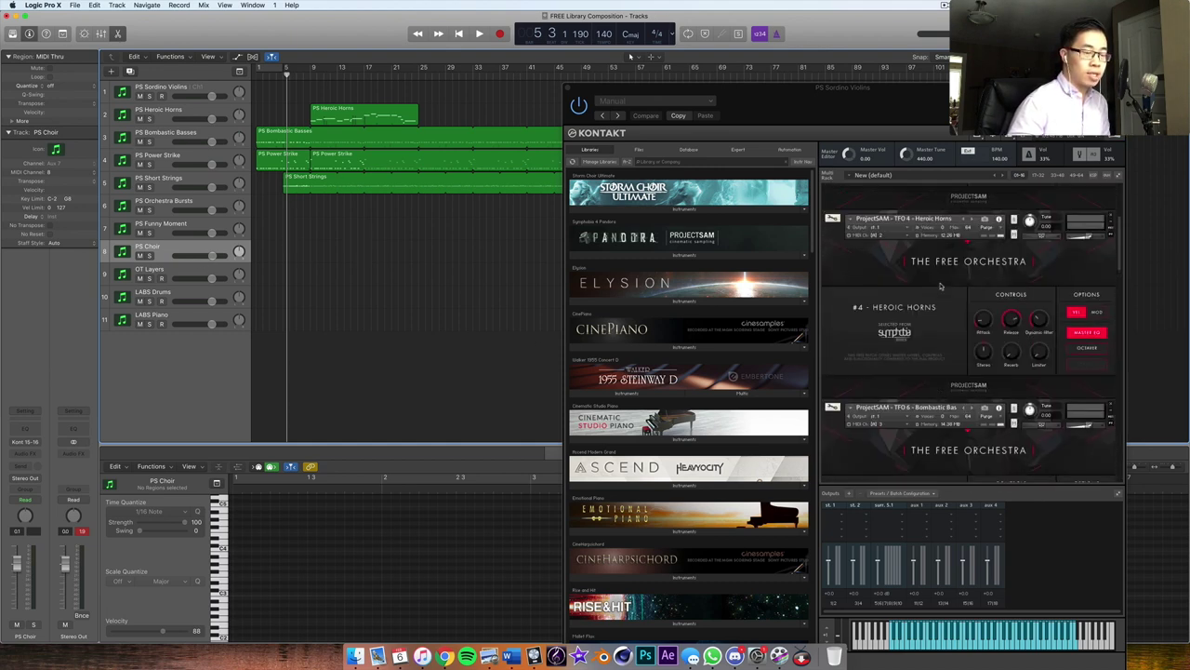
pyautogui.scroll(-15, 940, 293)
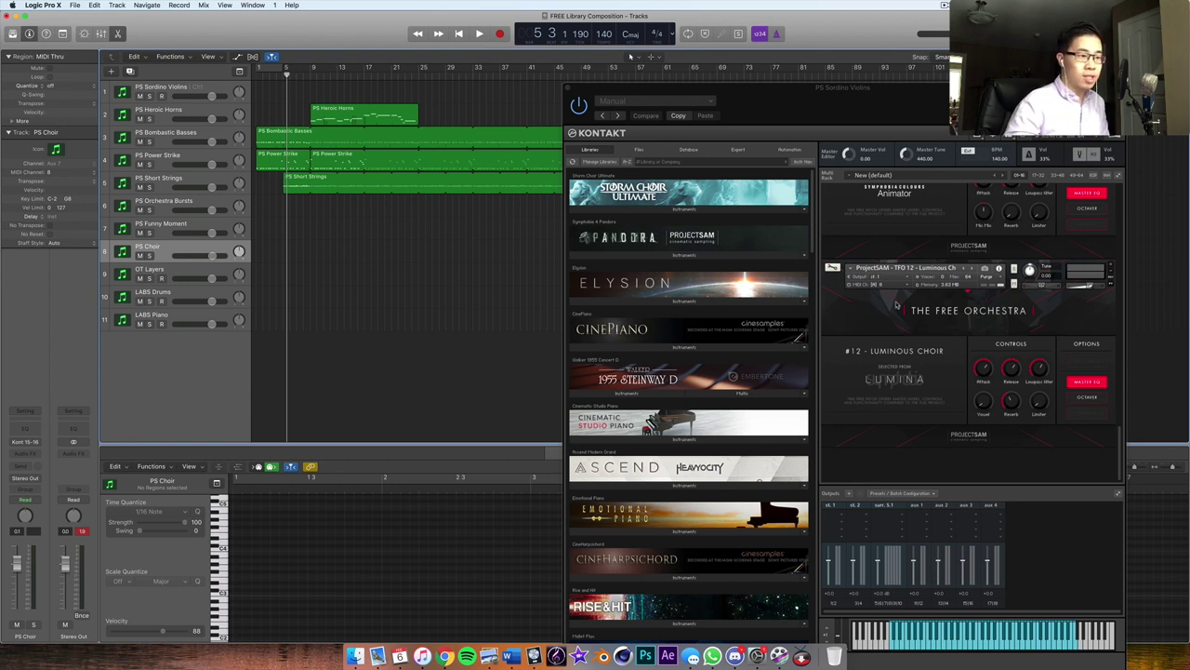
pyautogui.scroll(10, 891, 301)
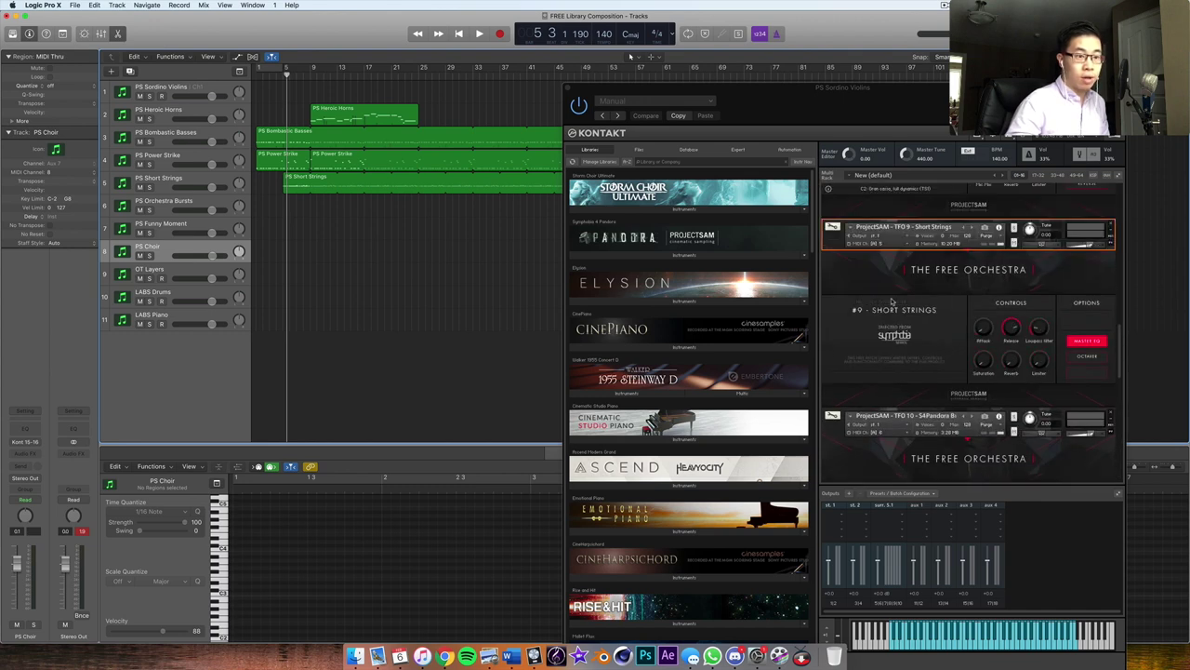
pyautogui.scroll(-4, 852, 377)
pyautogui.scroll(4, 852, 377)
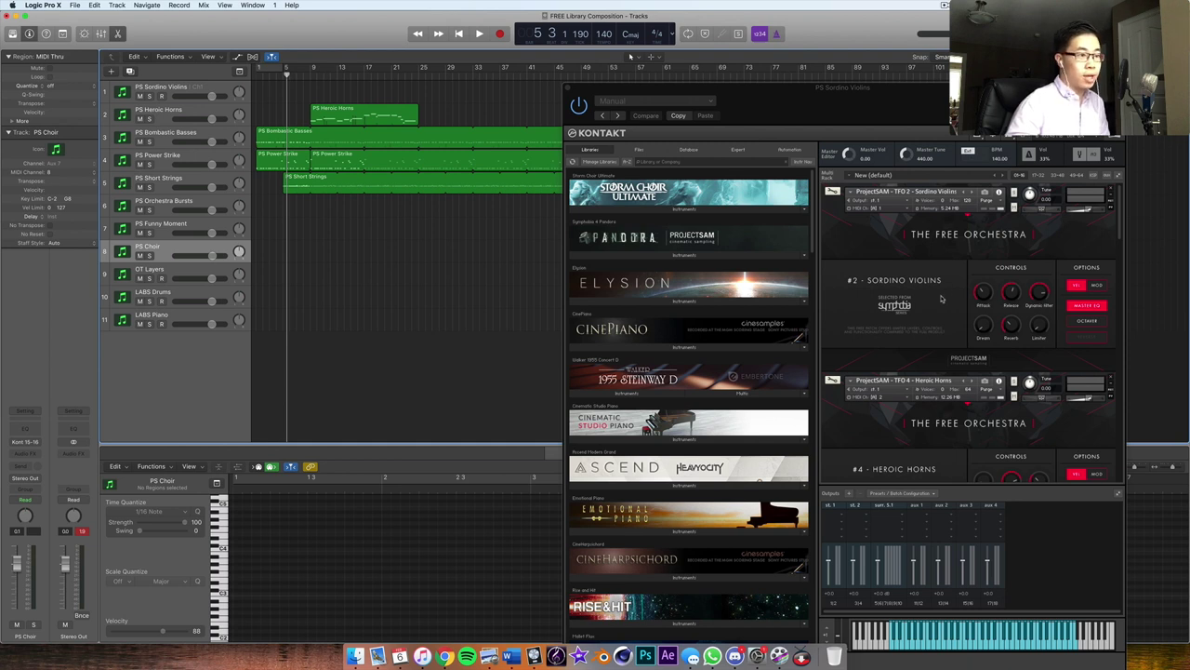
pyautogui.scroll(-10, 941, 298)
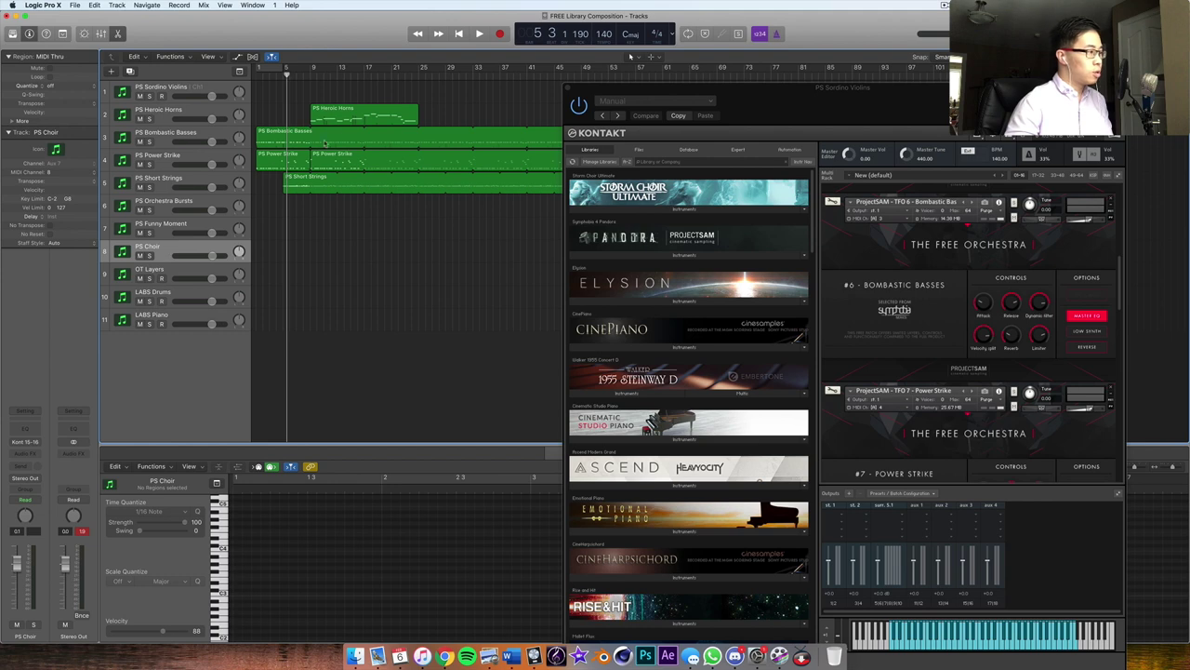
pyautogui.moveTo(774, 102); pyautogui.dragTo(670, 115)
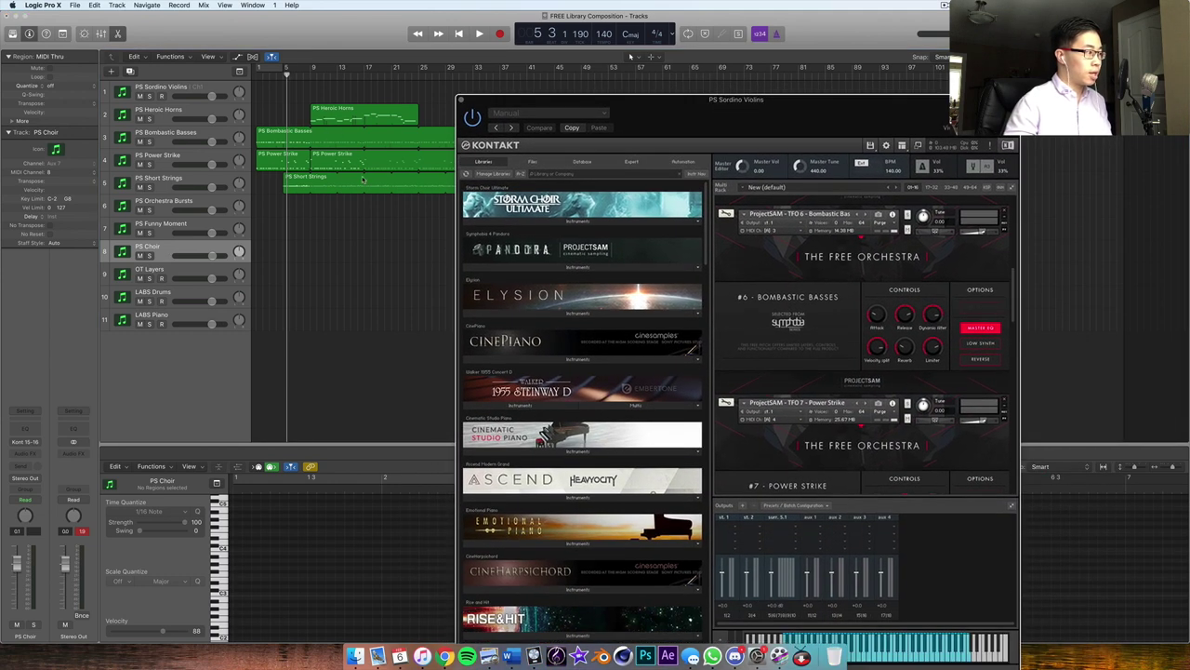
# Step: Select the LABS Drums track and play the arrangement from the start to rehearse a drum part over it
pyautogui.click(191, 290)
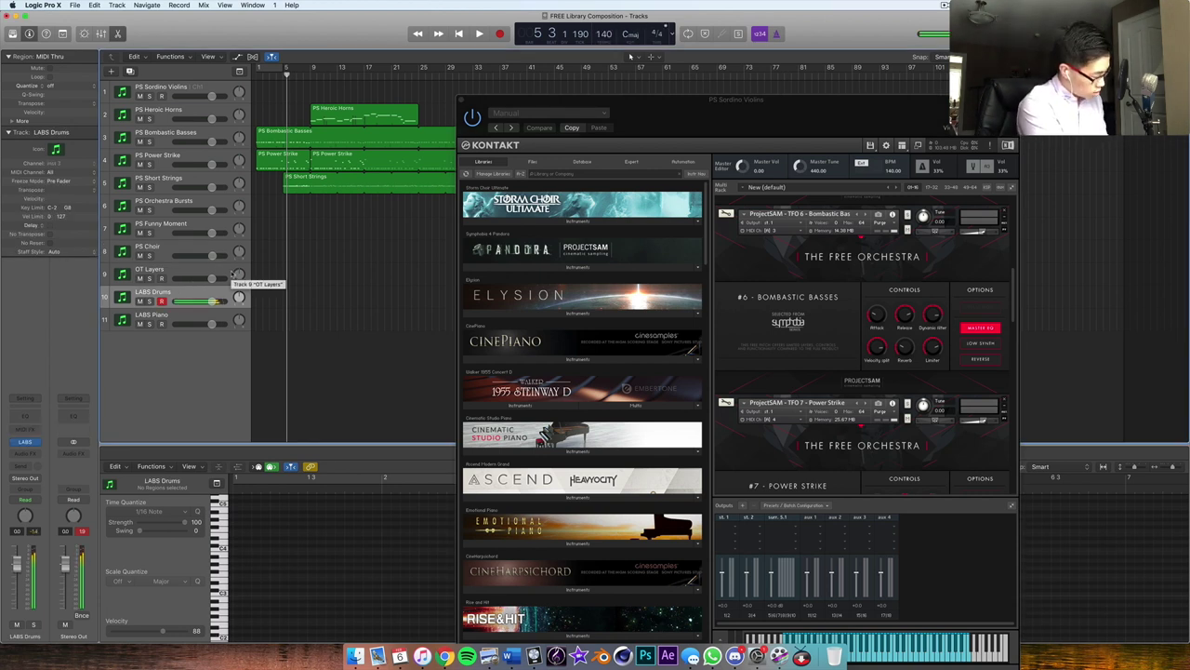
pyautogui.press('Return')
pyautogui.press('space')
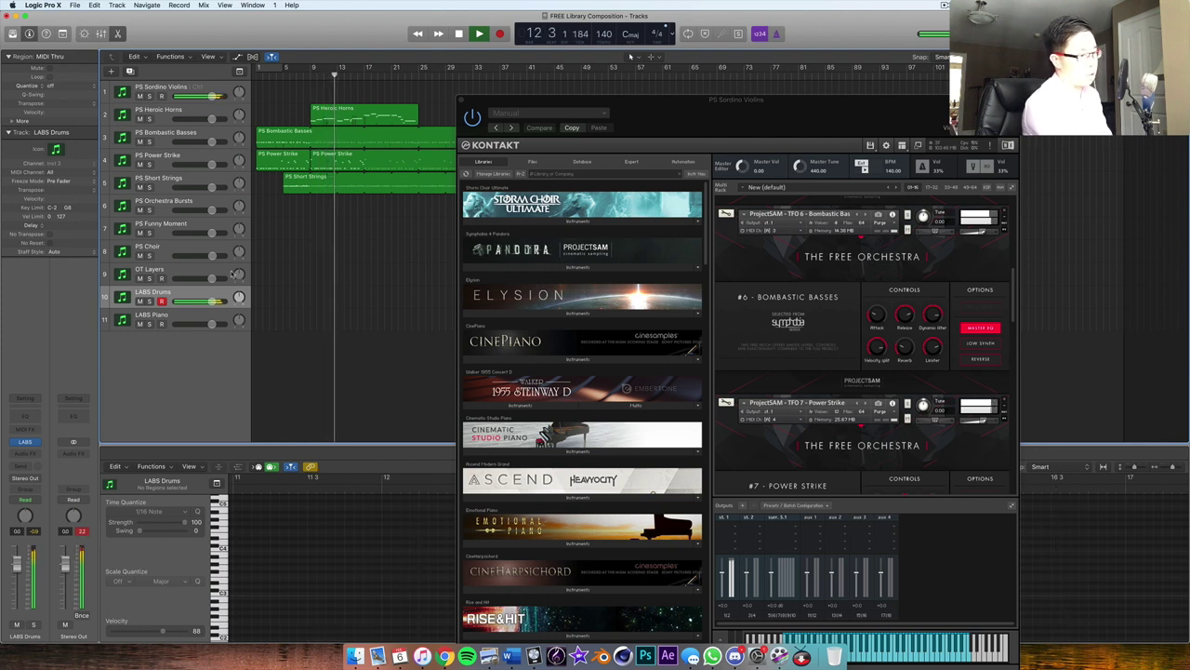
pyautogui.press('space')
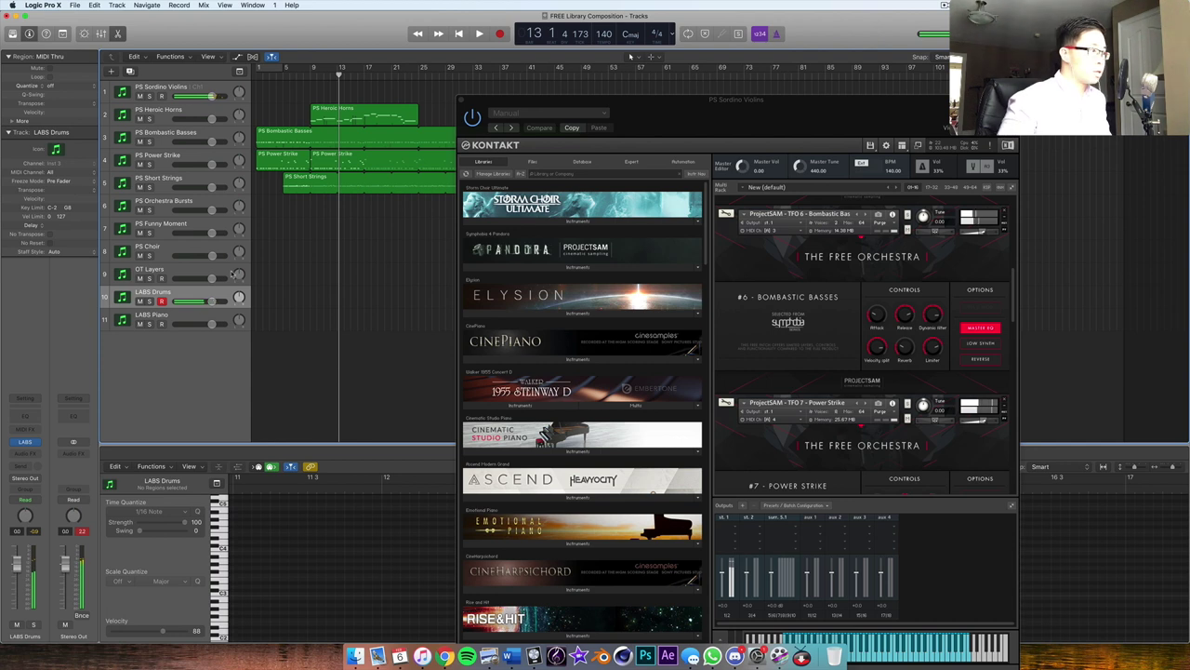
pyautogui.press('space')
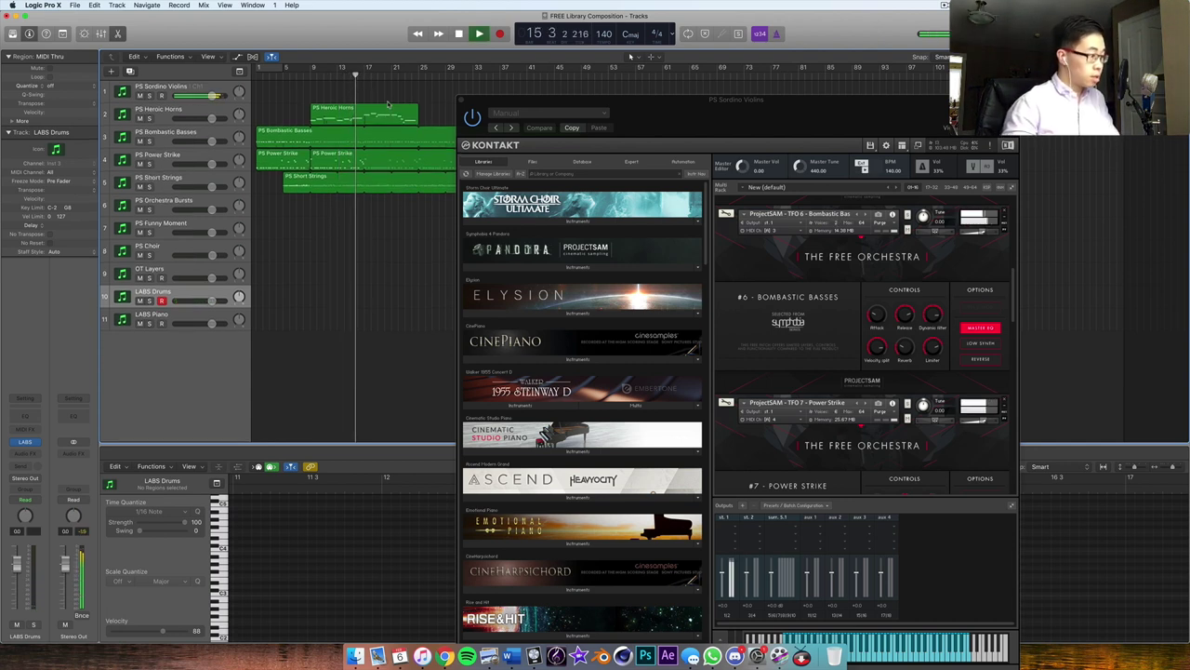
# Step: Move the Kontakt window clear of the arrangement and record a drum part on LABS Drums from bar 25 to bar 33
pyautogui.moveTo(638, 112); pyautogui.dragTo(726, 177)
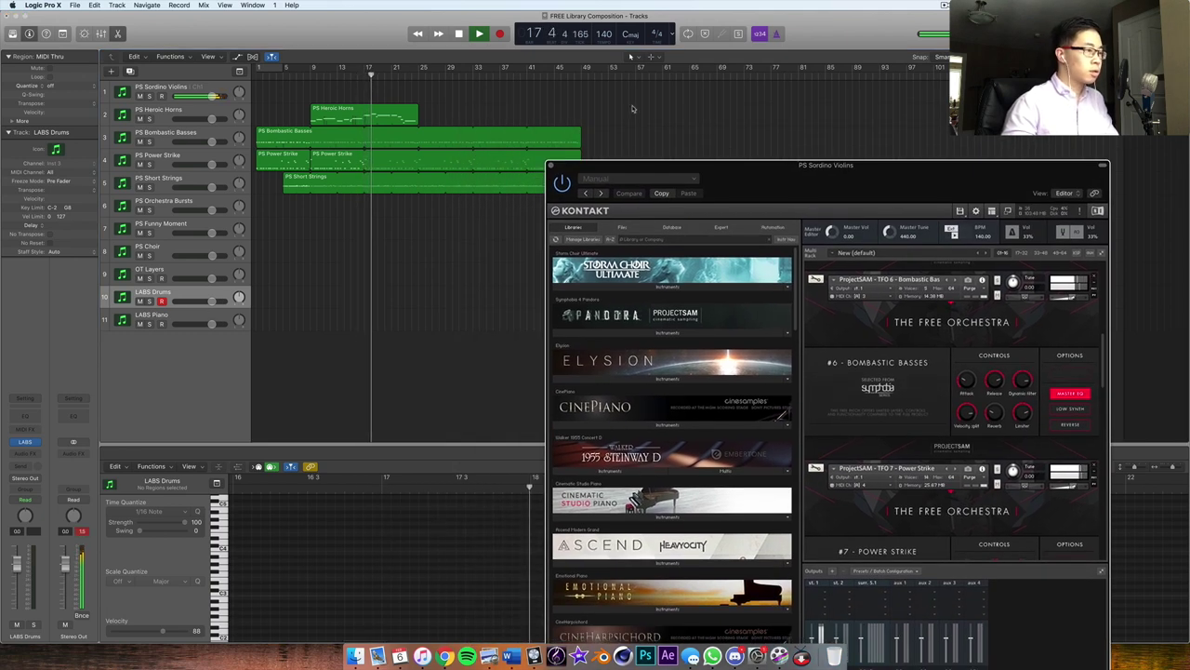
pyautogui.moveTo(791, 167); pyautogui.dragTo(487, 447)
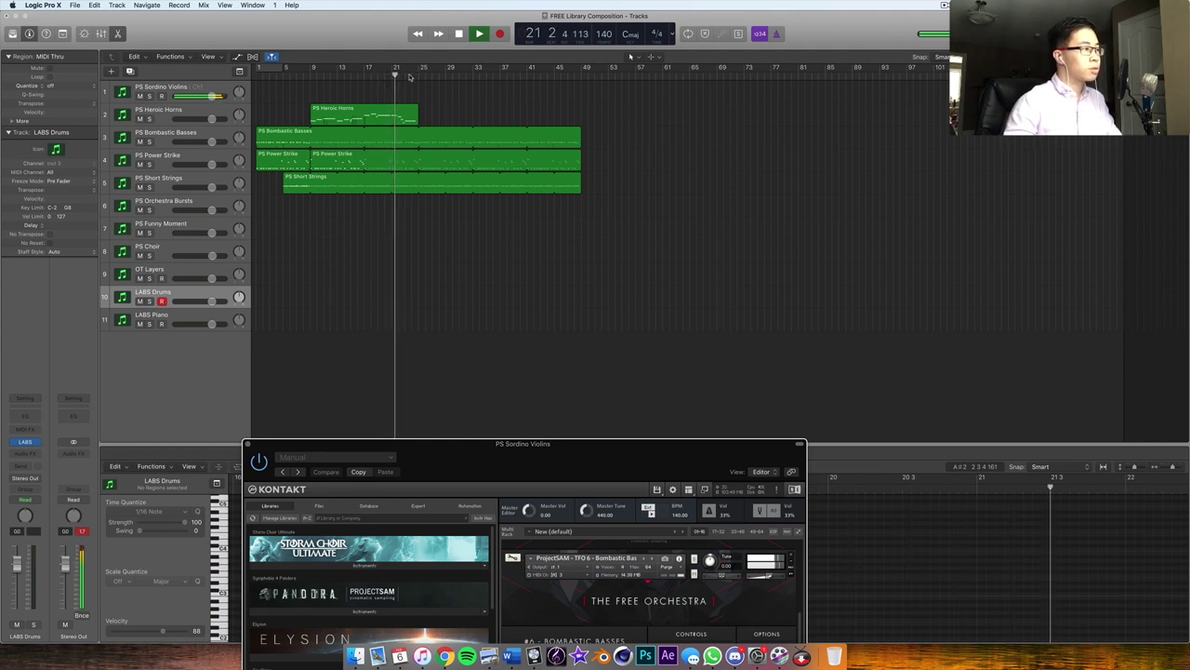
pyautogui.press('r')
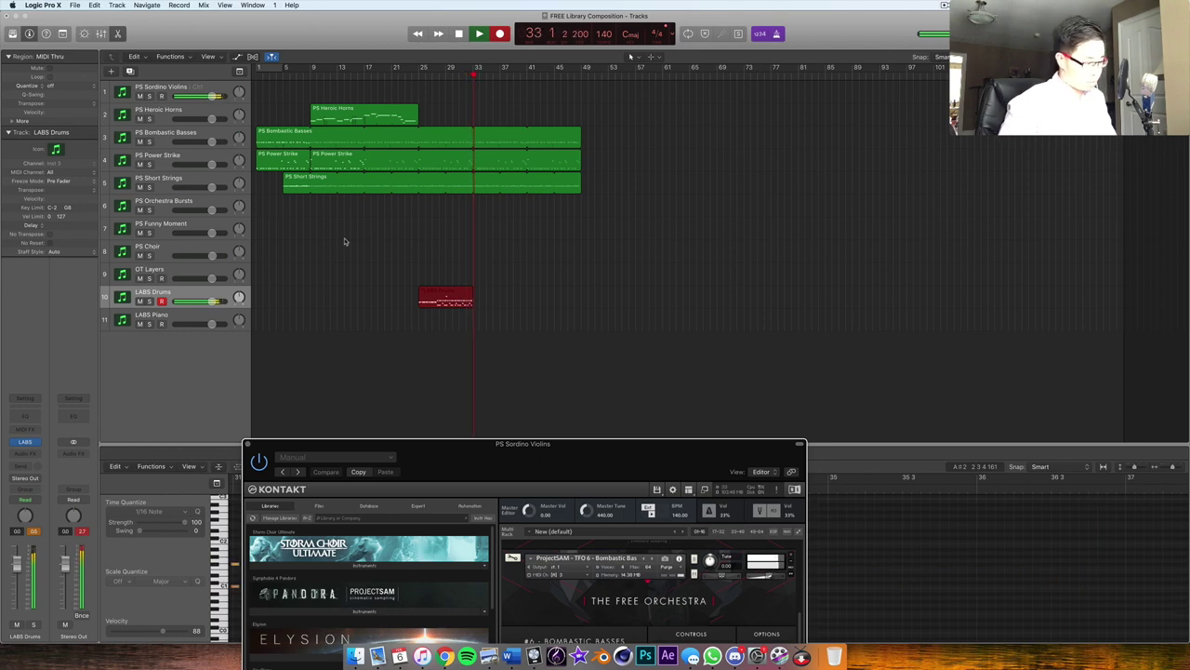
pyautogui.press('space')
# Step: Quantize all notes of the recorded LABS Drums region to 1/16 notes with a strength of 83
pyautogui.moveTo(595, 445); pyautogui.dragTo(1031, 266)
pyautogui.click(582, 517)
pyautogui.press('super+a')
pyautogui.click(422, 70)
pyautogui.moveTo(185, 523); pyautogui.dragTo(181, 522)
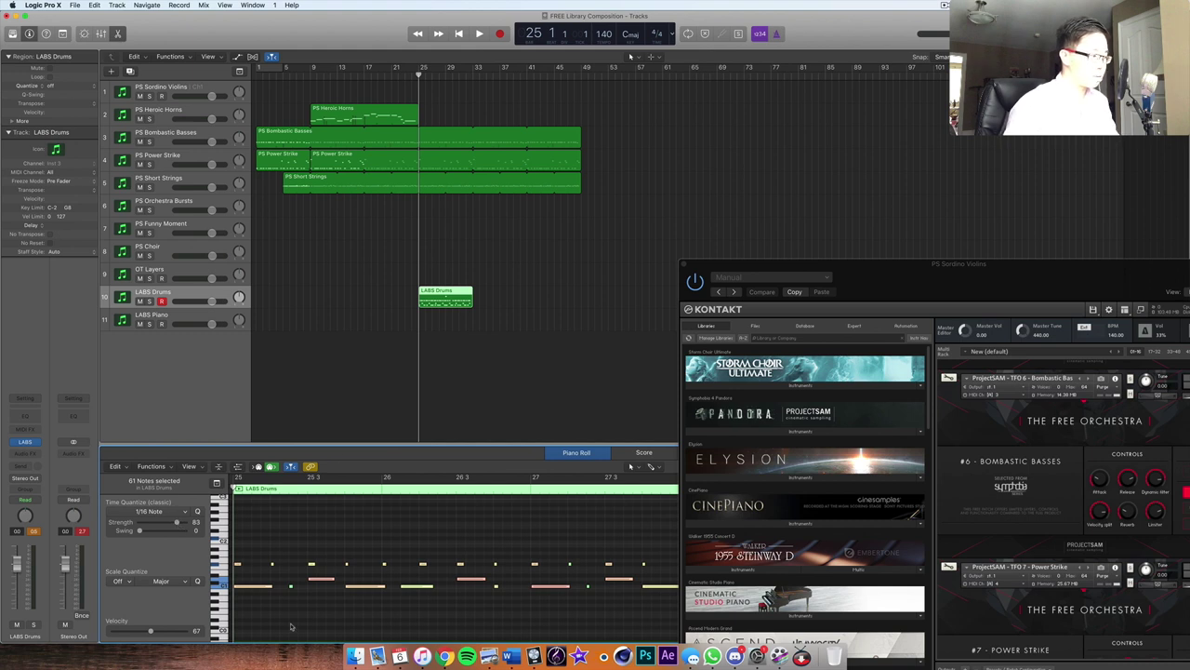
# Step: Play the LABS Drums region from bar 25 to check the quantized part, moving the Kontakt window aside
pyautogui.hscroll(-2, 281, 572)
pyautogui.press('space')
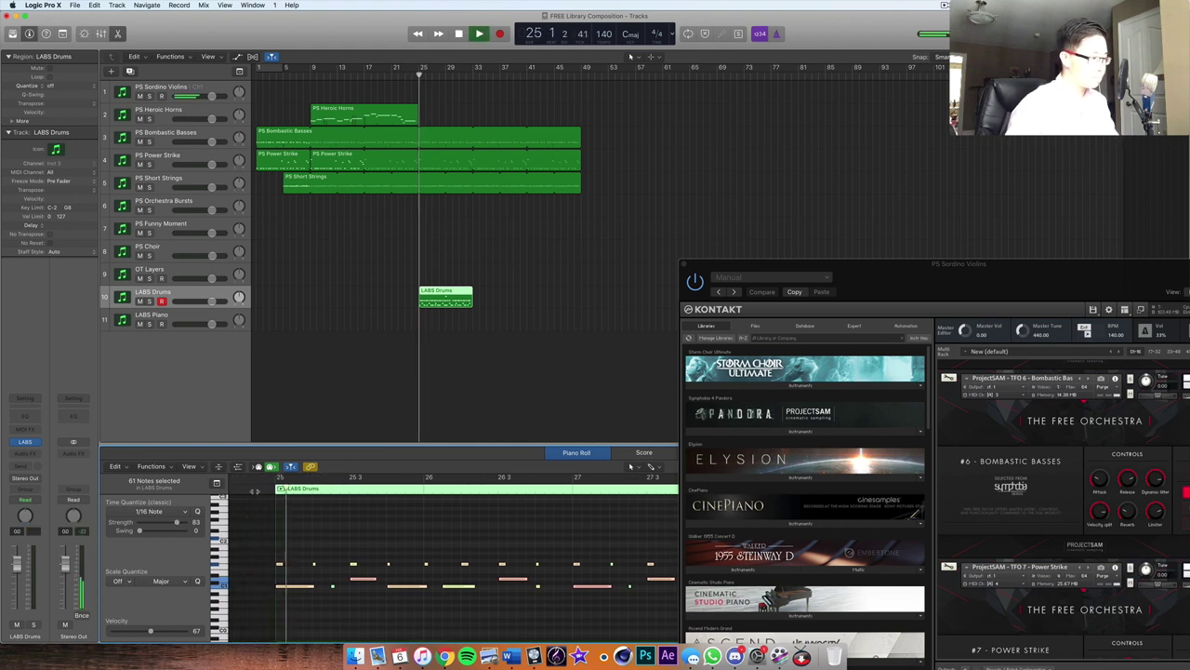
pyautogui.press('space')
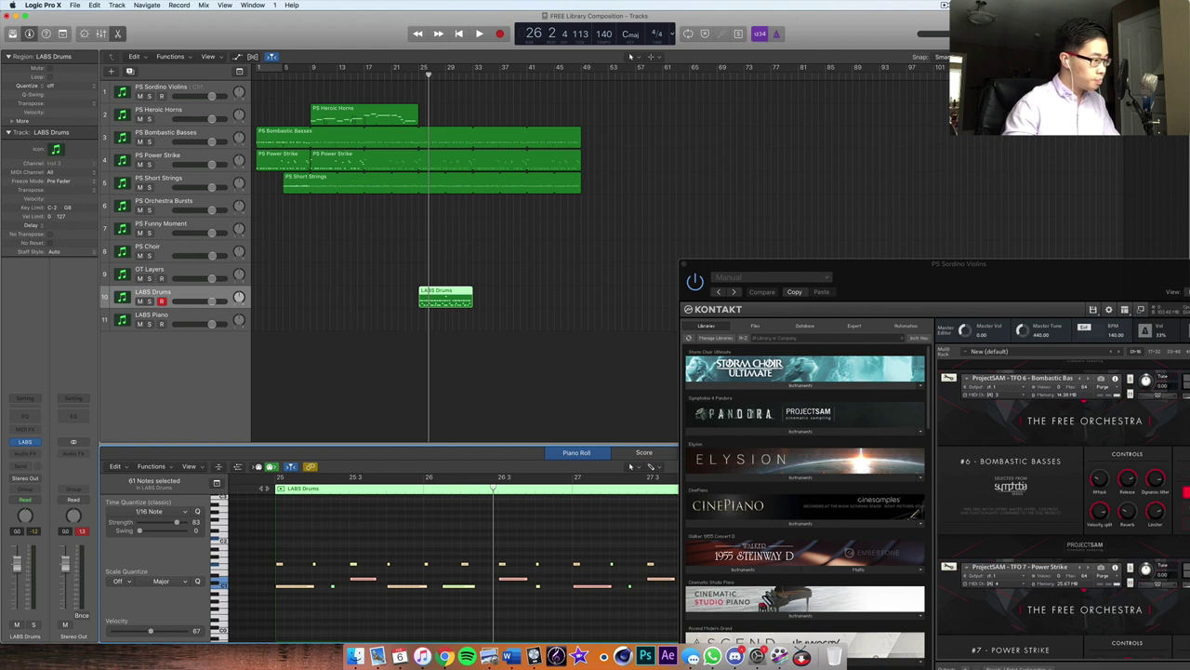
pyautogui.press('space')
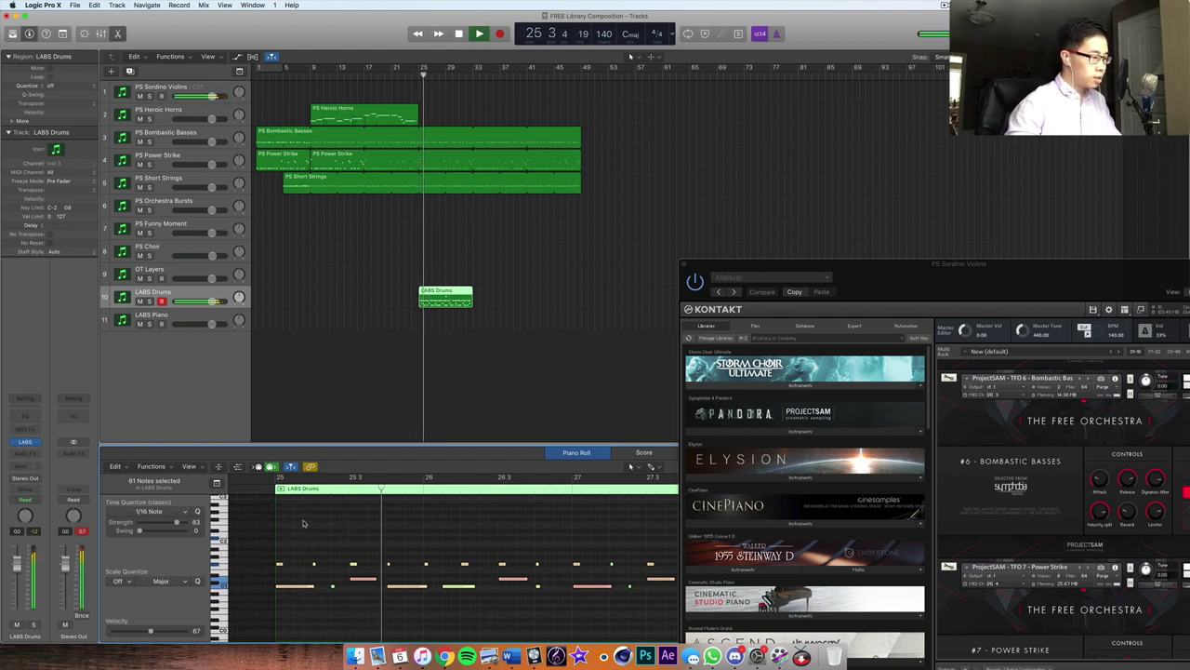
pyautogui.moveTo(837, 264); pyautogui.dragTo(98, 118)
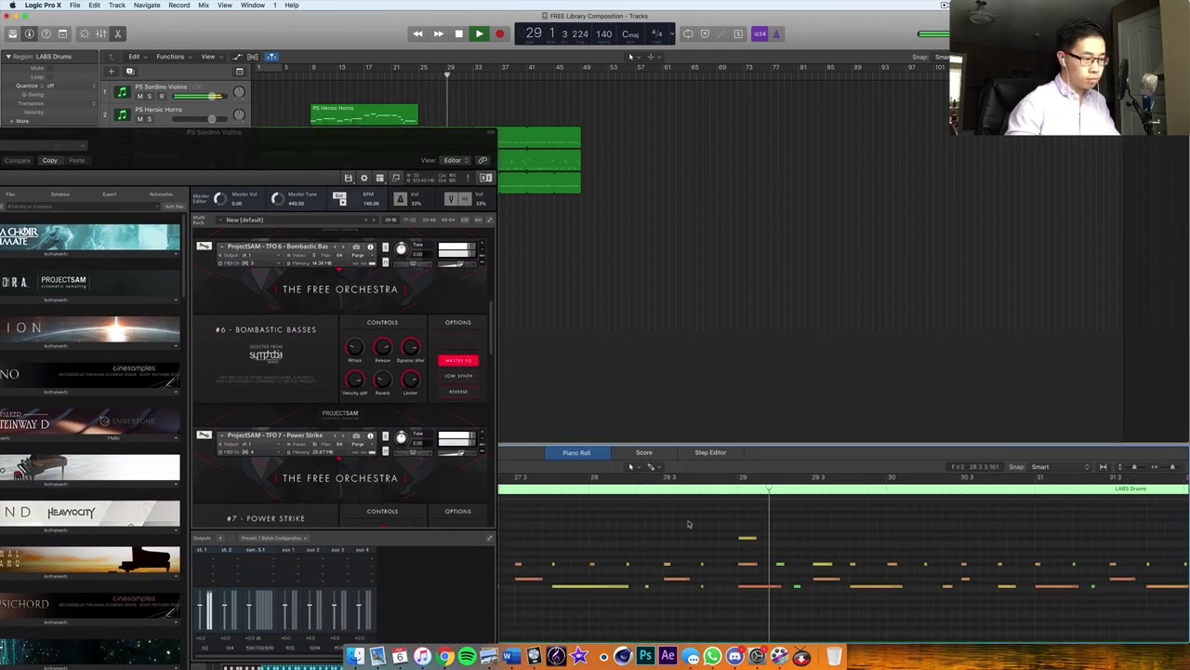
pyautogui.press('space')
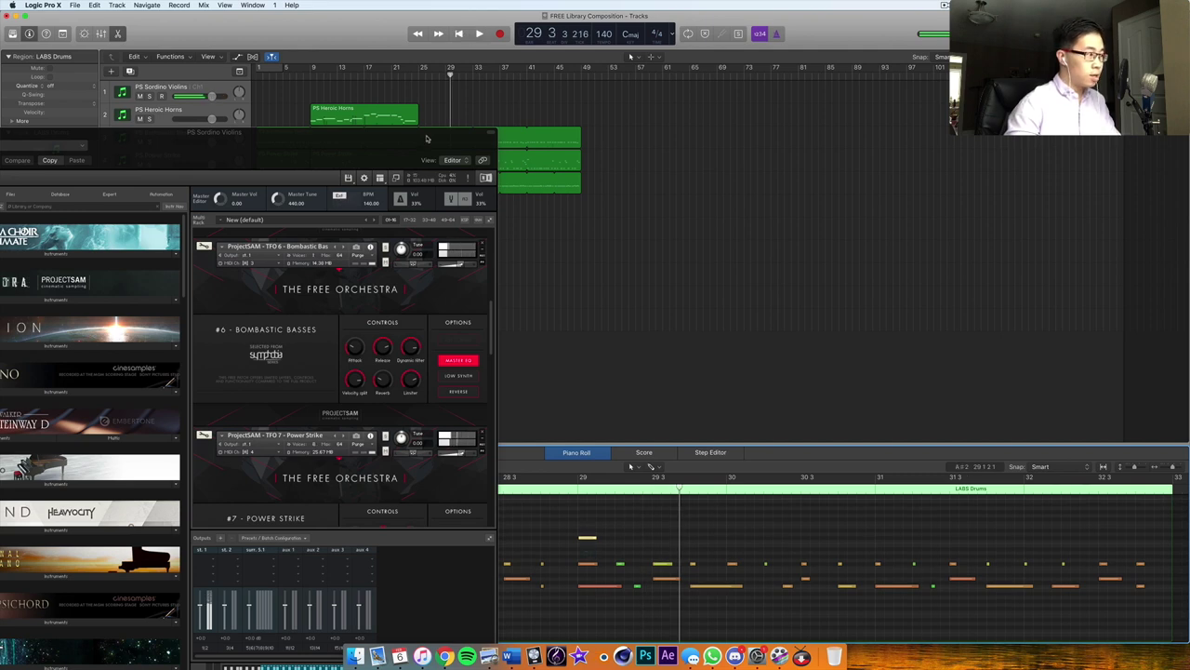
# Step: Set the velocity of the single high drum note at bar 29 to 112 and play the region through to its end
pyautogui.moveTo(426, 139); pyautogui.dragTo(0, 300)
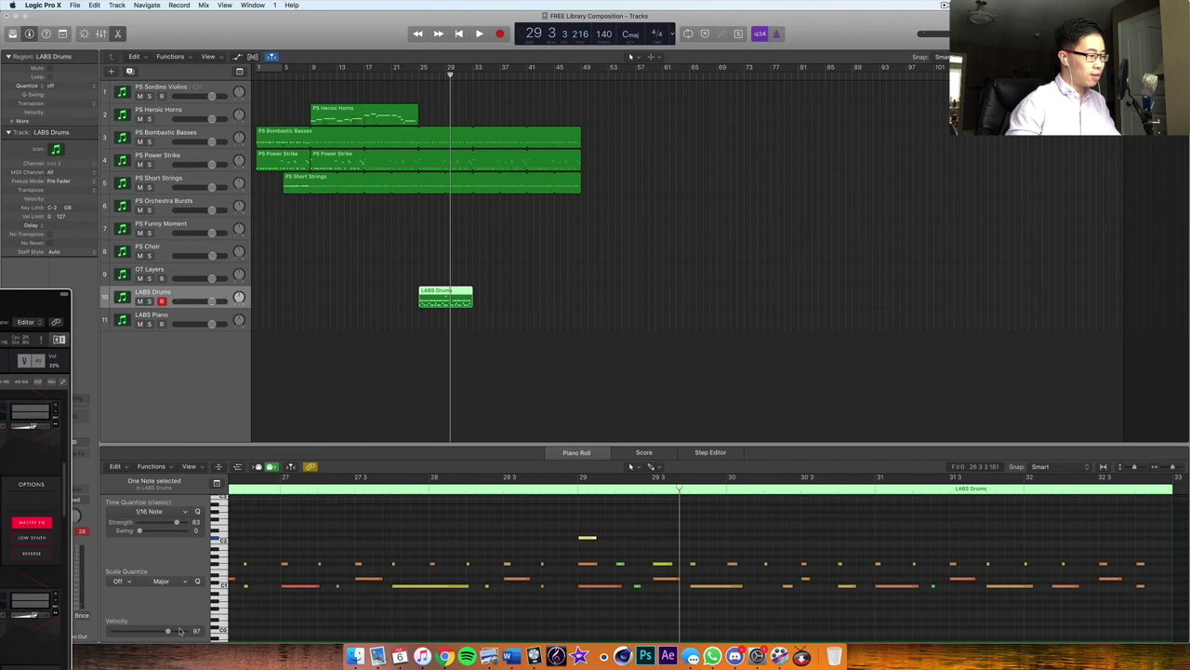
pyautogui.moveTo(177, 633); pyautogui.dragTo(176, 633)
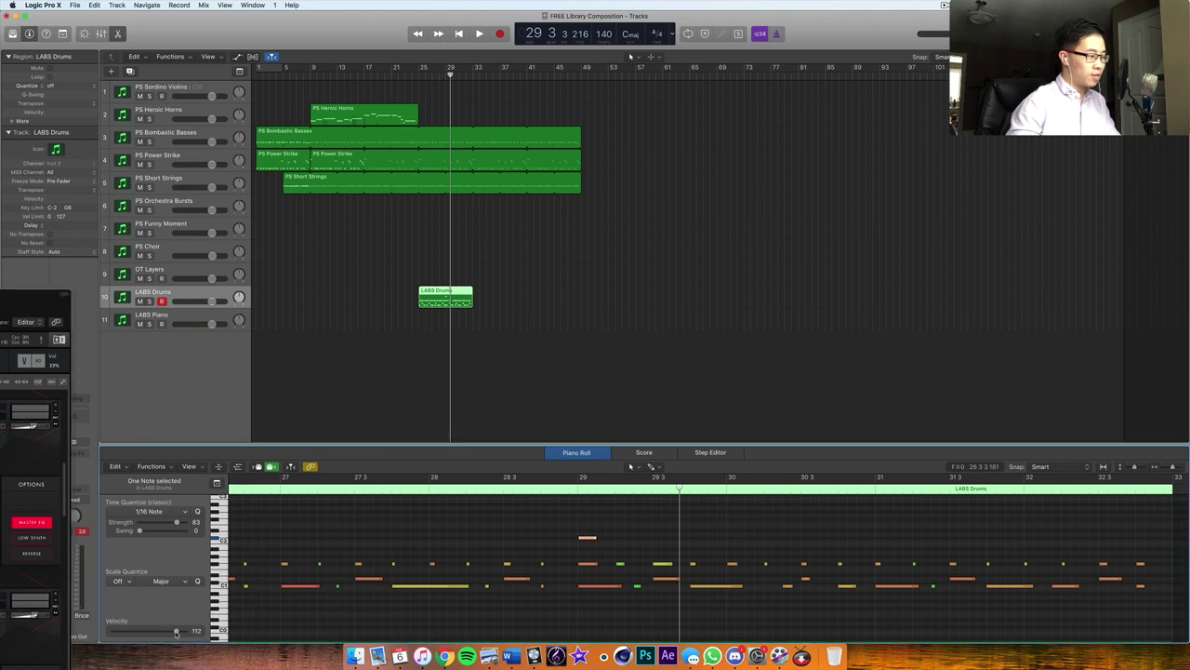
pyautogui.click(531, 494)
pyautogui.press('space')
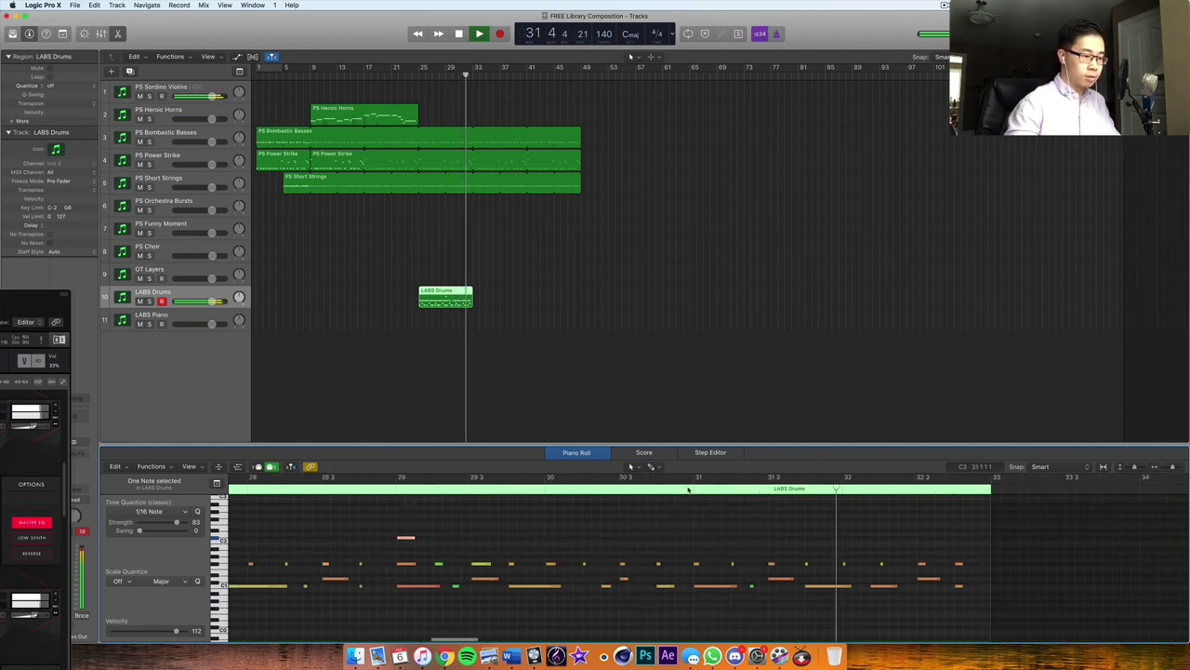
pyautogui.press('space')
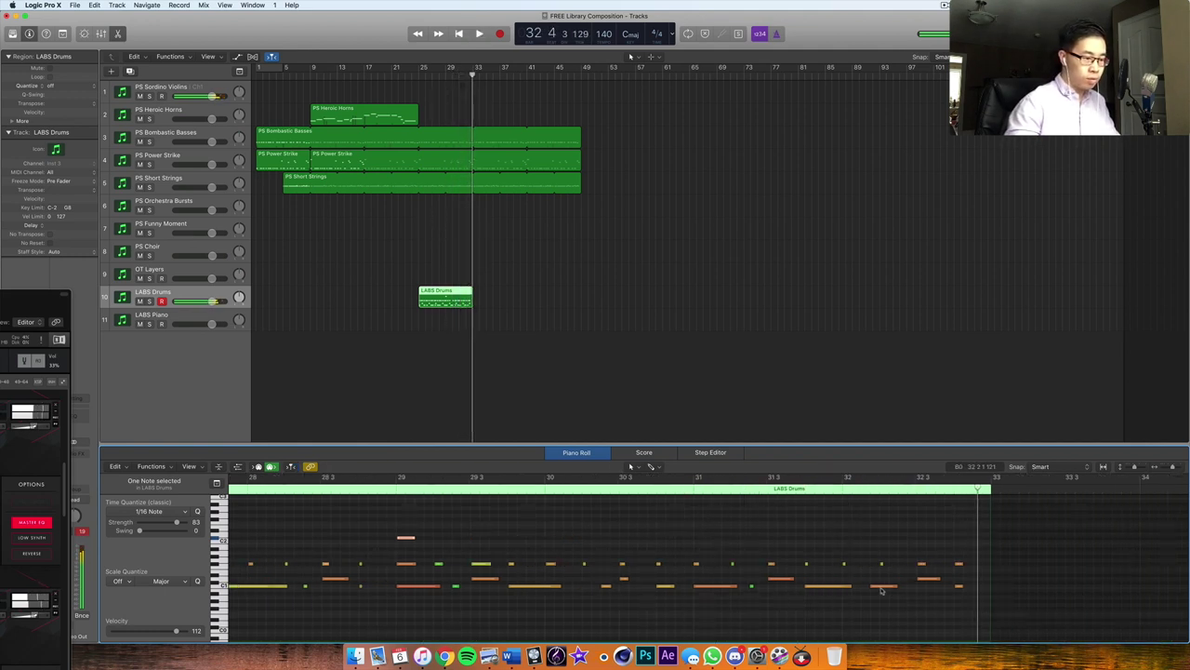
# Step: Shift the late low drum note in bar 32 slightly earlier and play the region's ending from bar 31
pyautogui.moveTo(883, 589); pyautogui.dragTo(873, 590)
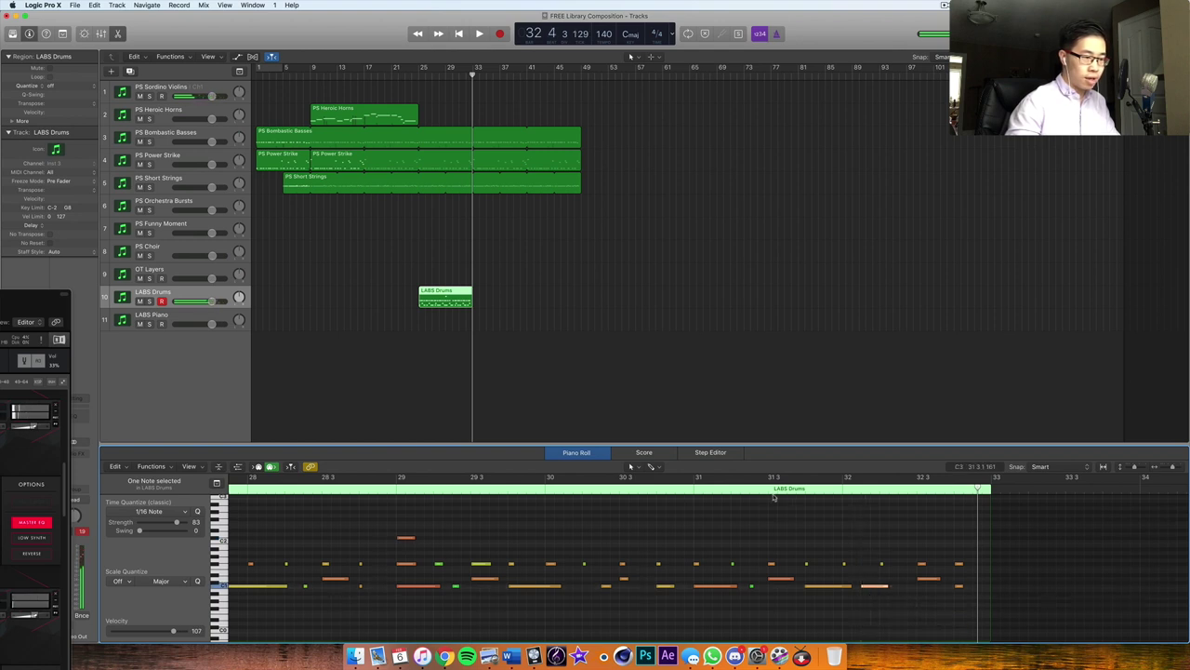
pyautogui.click(700, 477)
pyautogui.press('space')
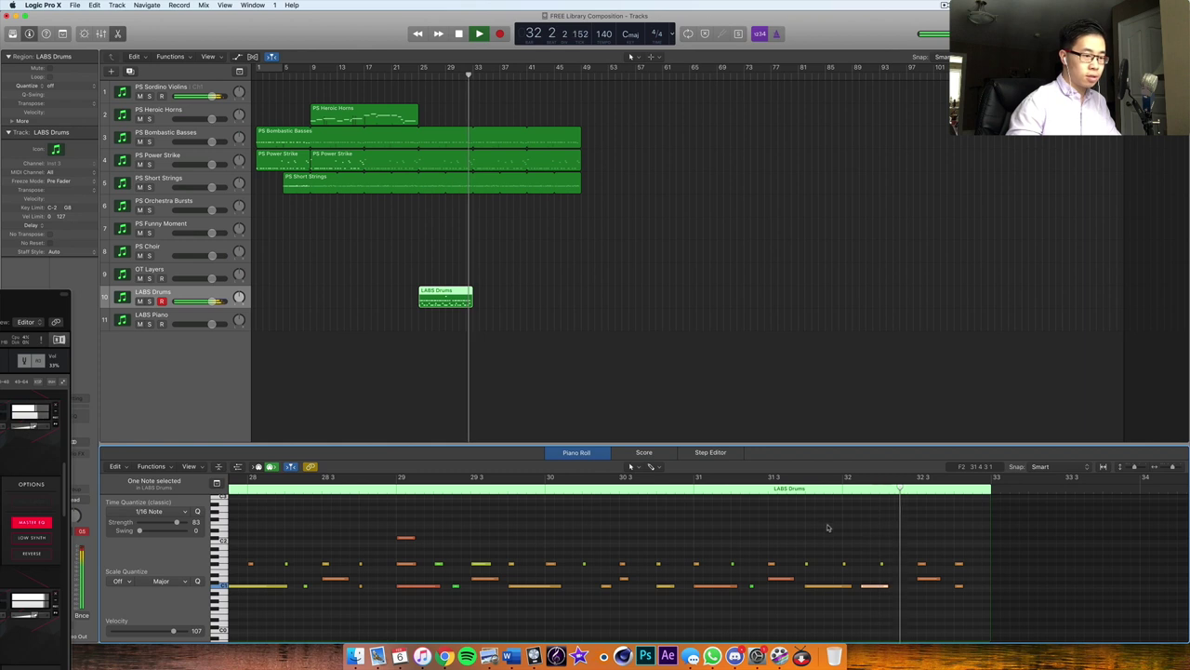
pyautogui.press('space')
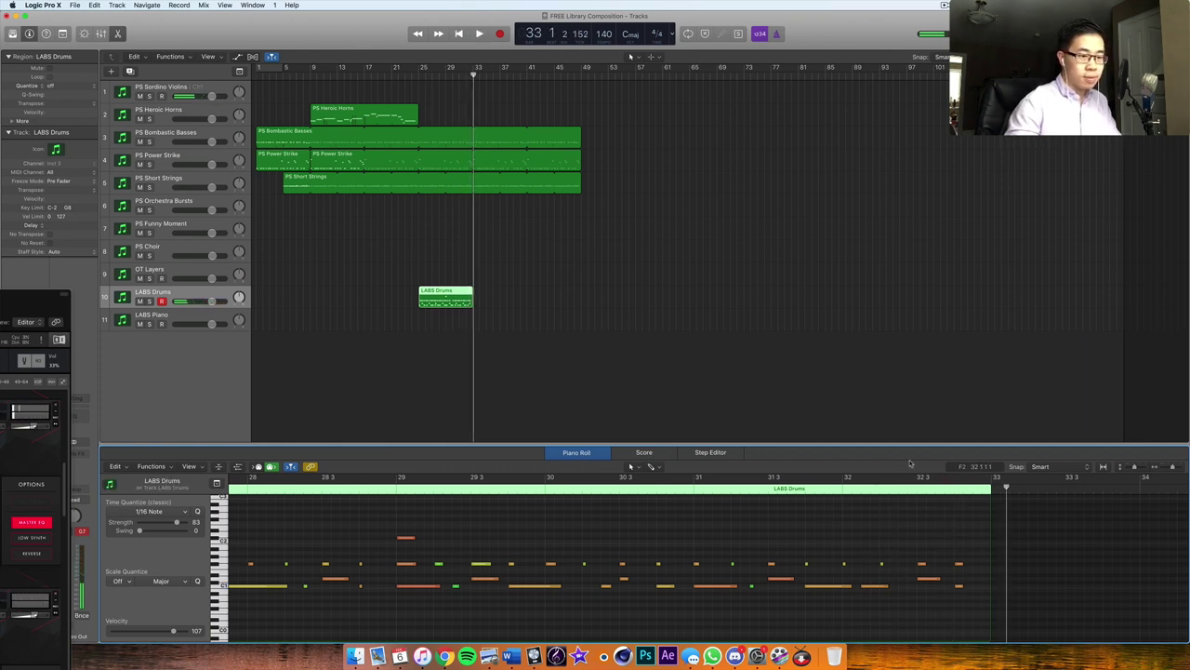
# Step: Copy the LABS Drums region to bar 33 and shorten the looped Bombastic Basses, Power Strike and Short Strings to bar 41
pyautogui.moveTo(473, 291); pyautogui.dragTo(470, 339)
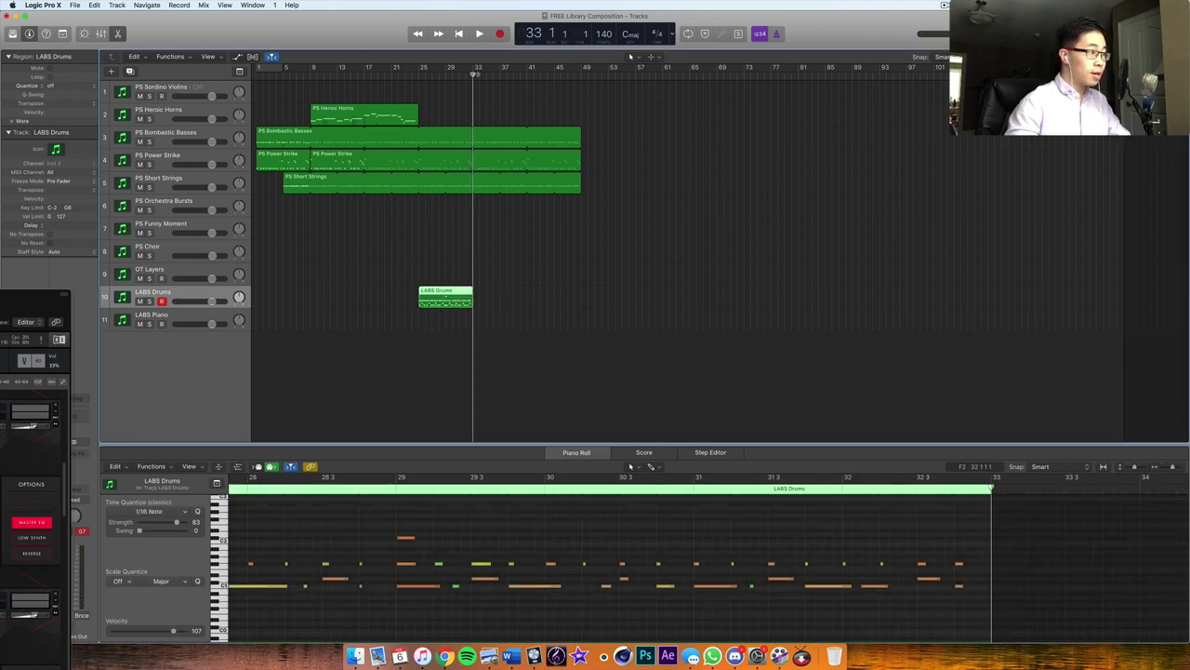
pyautogui.press('super+v')
pyautogui.hotkey('shift', 'Home')
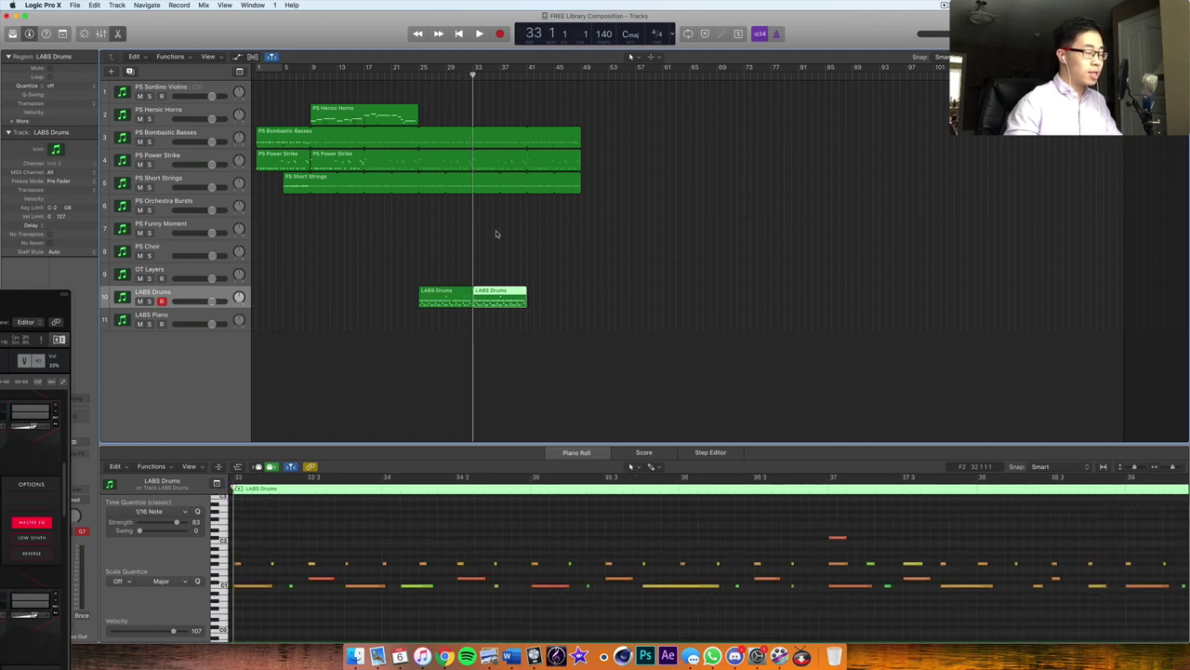
pyautogui.moveTo(574, 112); pyautogui.dragTo(567, 216)
pyautogui.moveTo(579, 140); pyautogui.dragTo(521, 151)
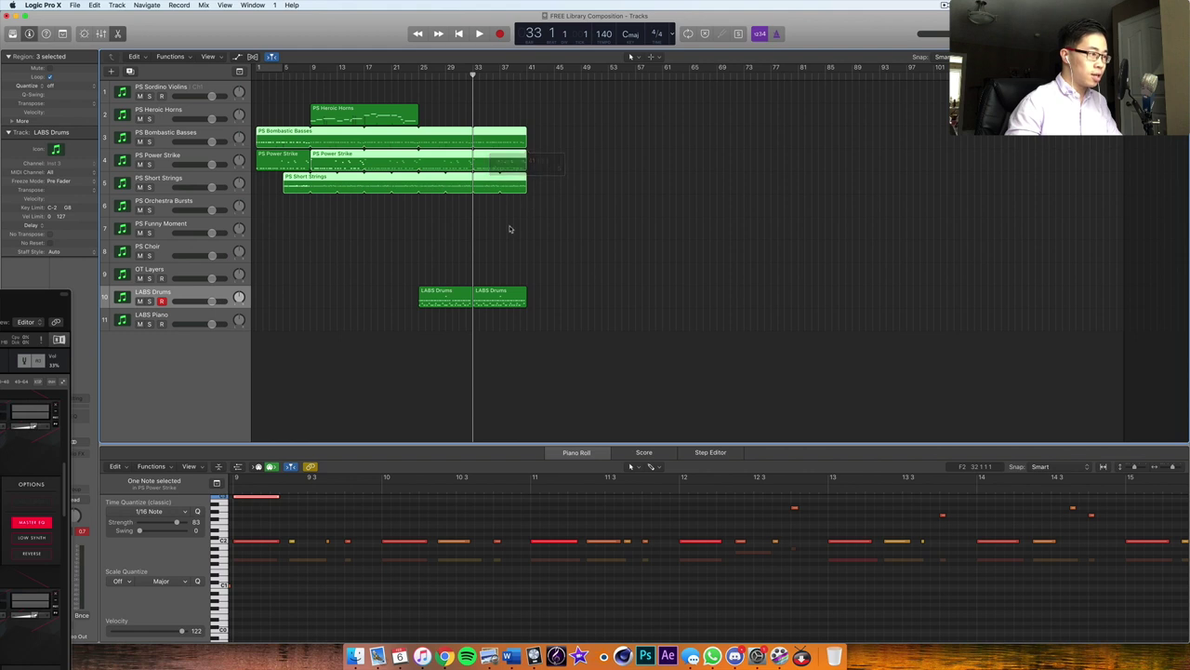
# Step: Duplicate the row of steady short hits in the copied LABS Drums region into the gaps between them and play from bar 33
pyautogui.click(500, 300)
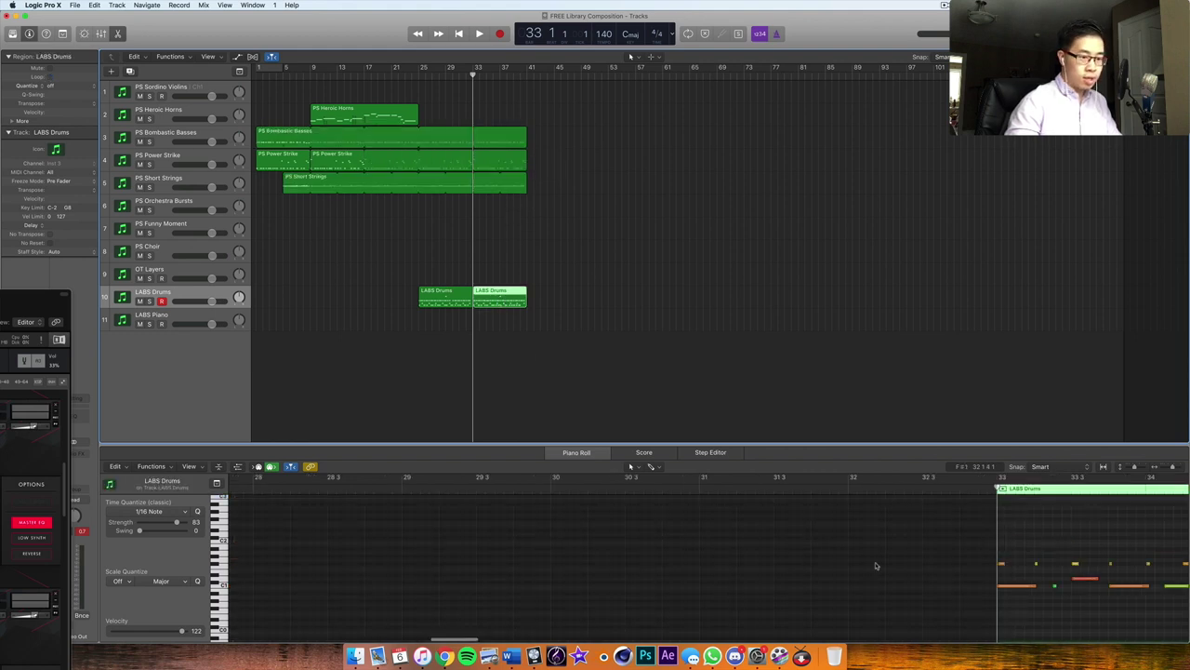
pyautogui.hscroll(3, 573, 555)
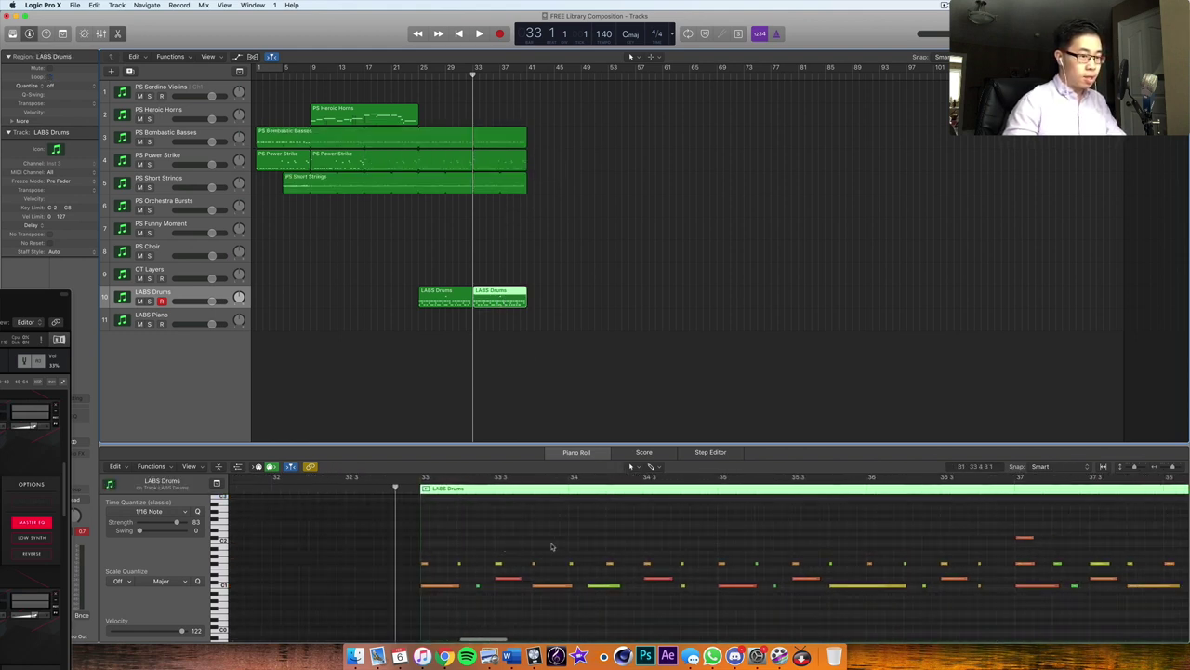
pyautogui.moveTo(1174, 469); pyautogui.dragTo(1160, 472)
pyautogui.moveTo(381, 575); pyautogui.dragTo(997, 553)
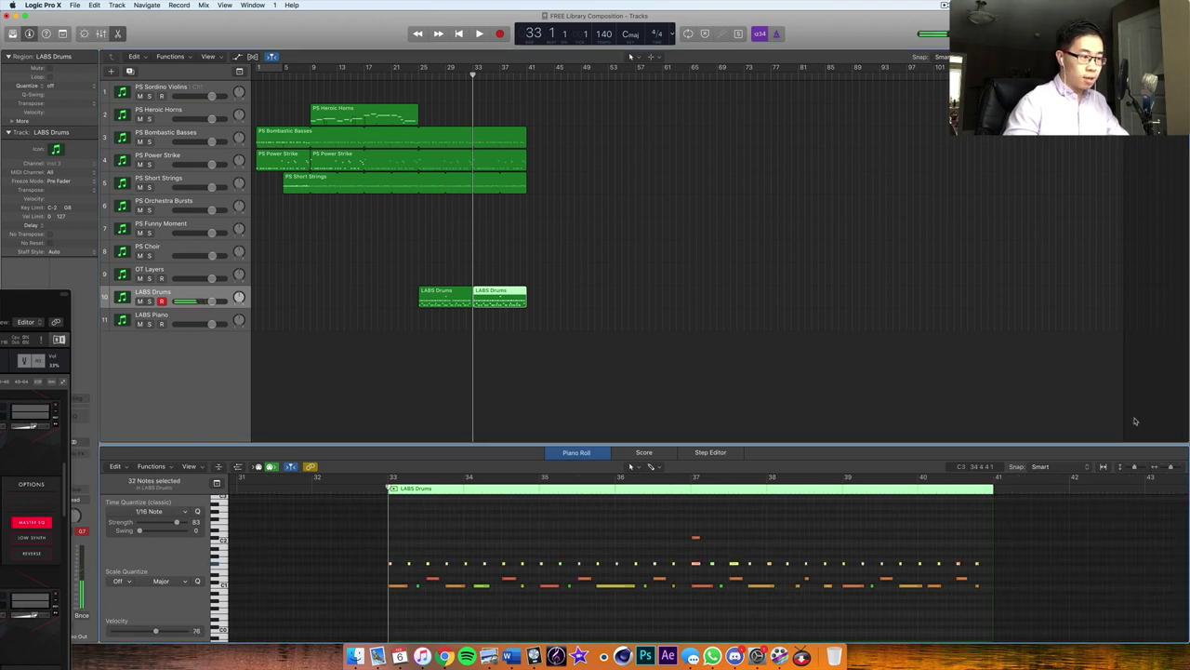
pyautogui.press('c')
pyautogui.press('c')
pyautogui.click(391, 477)
pyautogui.press('space')
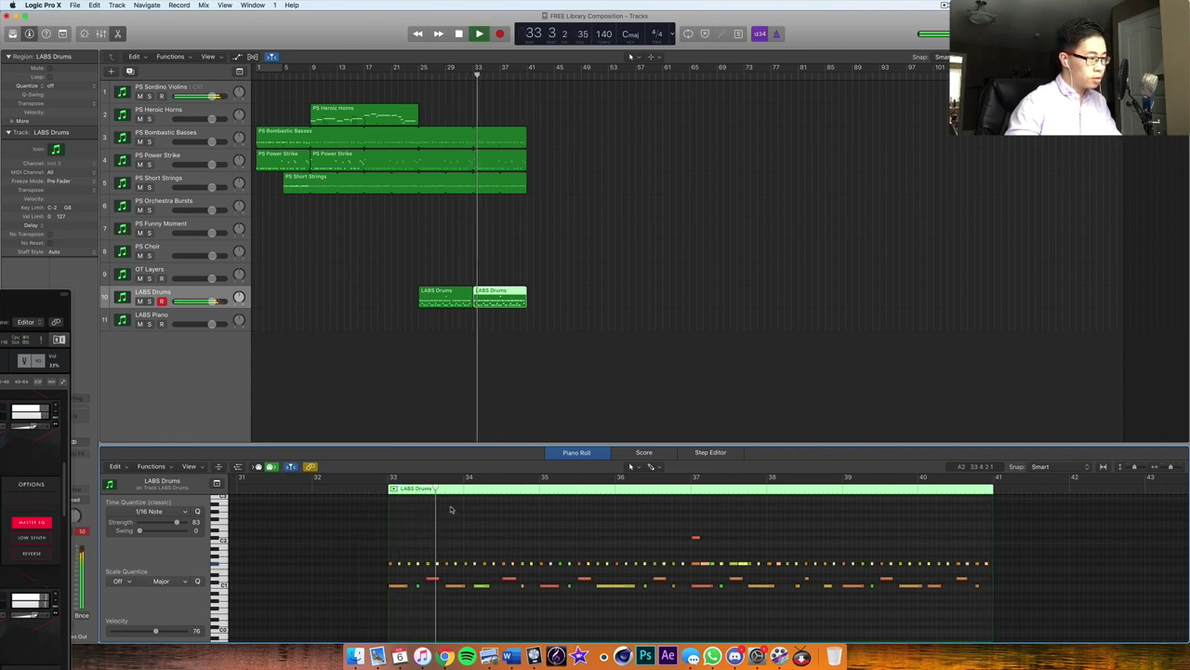
# Step: Set the velocity of the doubled row of short drum hits to 55 and play the copied region from its start
pyautogui.press('super+a')
pyautogui.press('space')
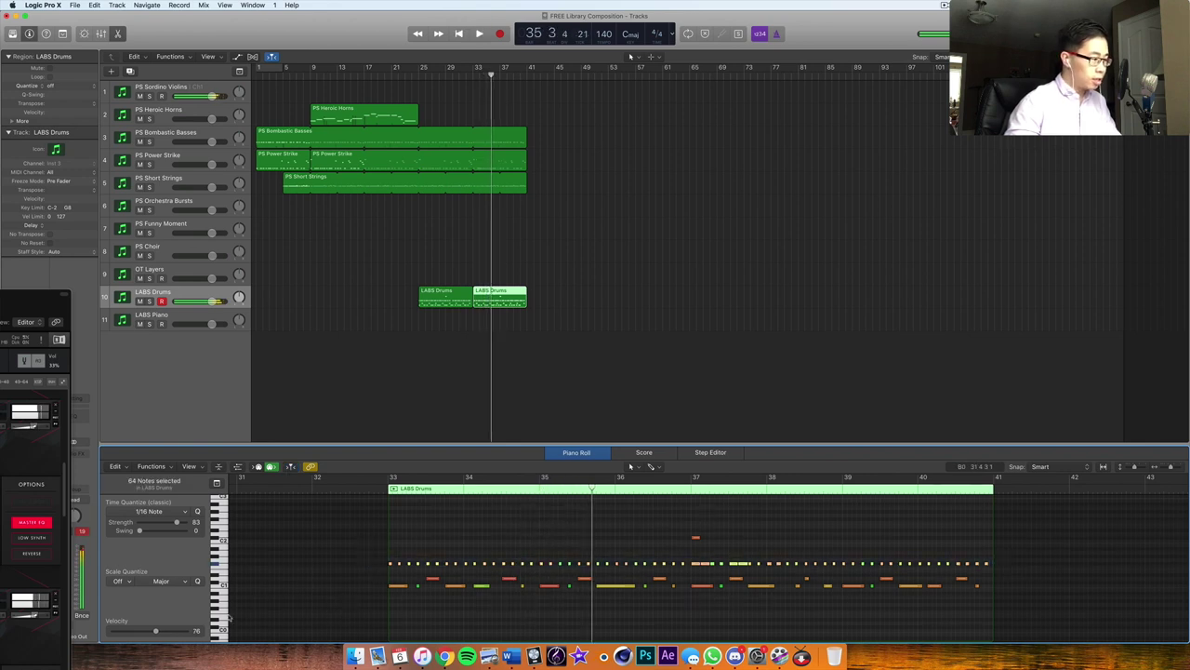
pyautogui.click(366, 489)
pyautogui.press('space')
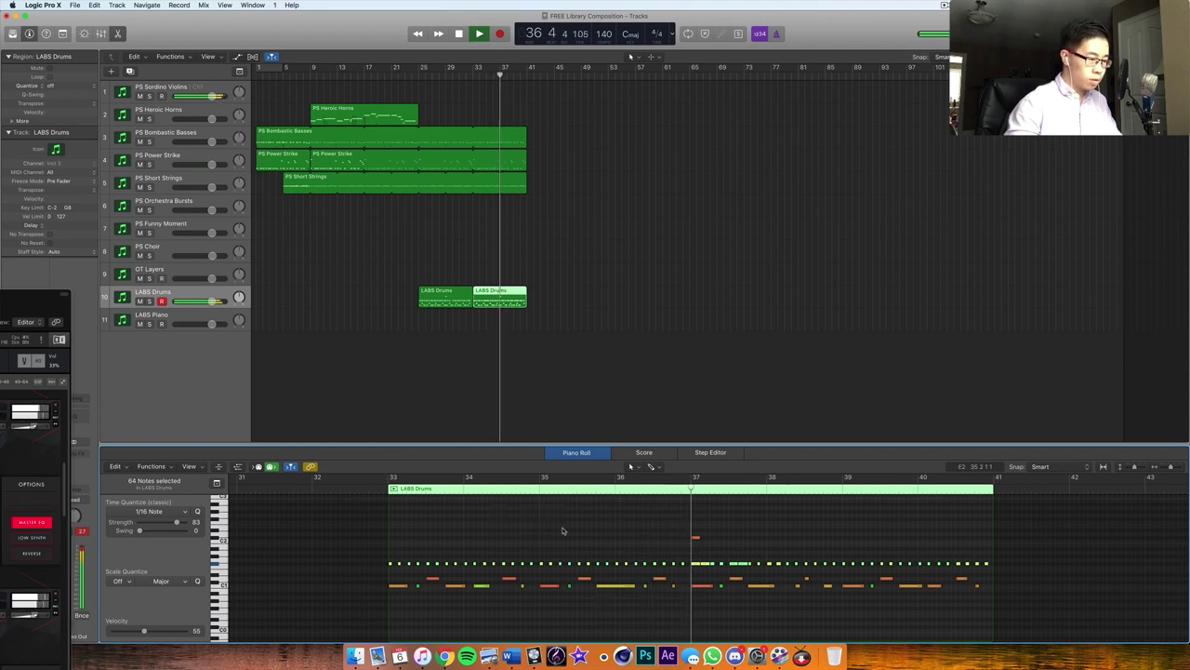
# Step: Set the velocity of the single high drum note at bar 37 to 127 and listen to it again
pyautogui.click(696, 538)
pyautogui.moveTo(176, 630); pyautogui.dragTo(184, 631)
pyautogui.click(678, 490)
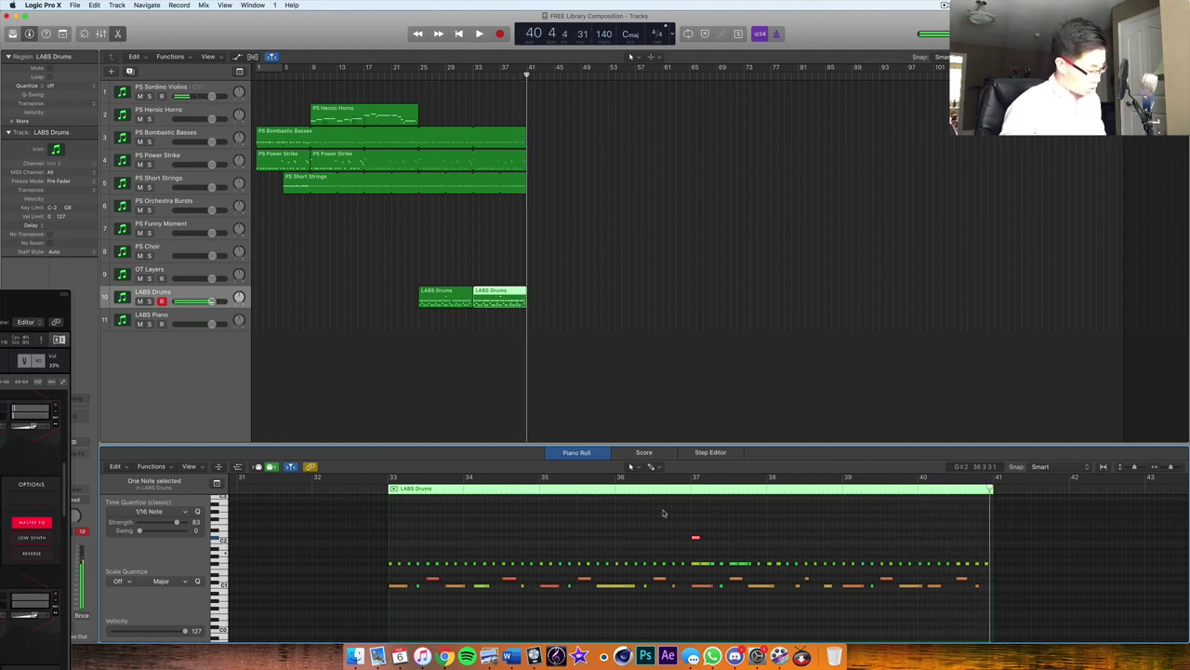
# Step: Replay the last bars of the copied LABS Drums region to rehearse a closing fill
pyautogui.click(891, 488)
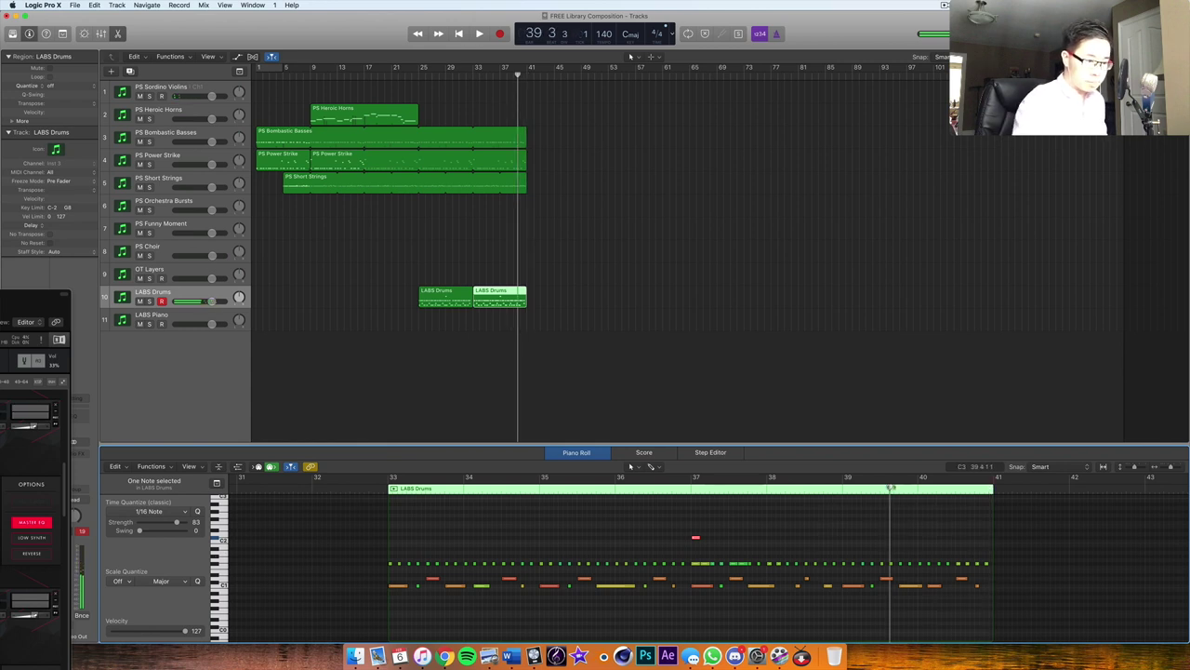
pyautogui.press('space')
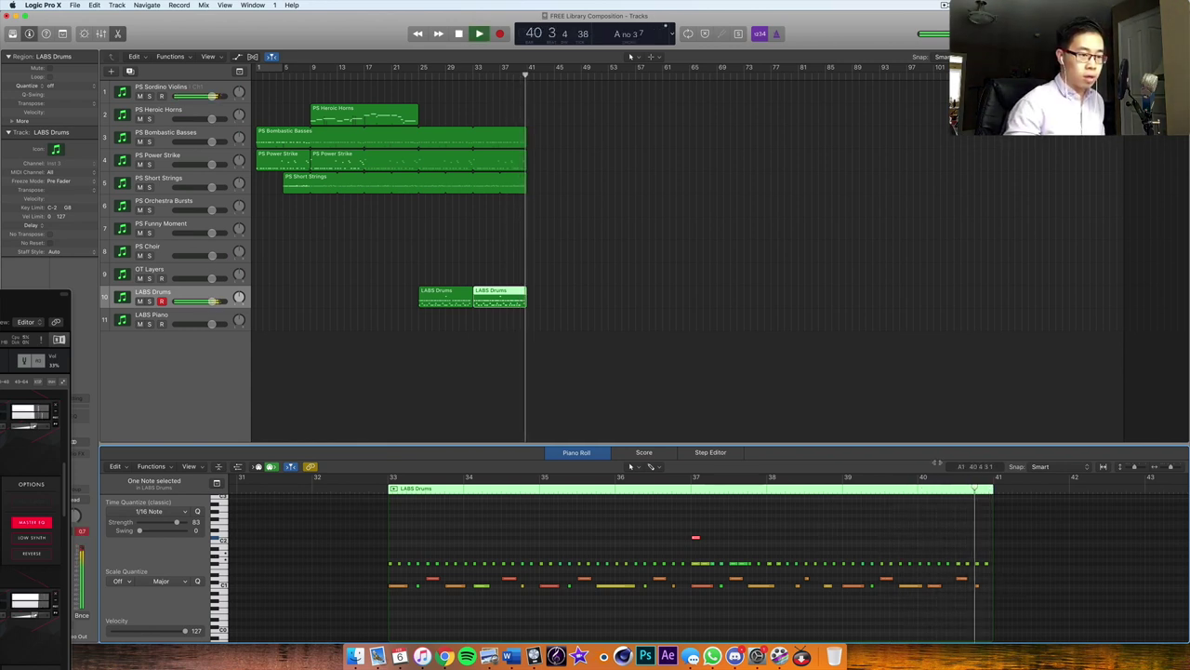
pyautogui.click(912, 488)
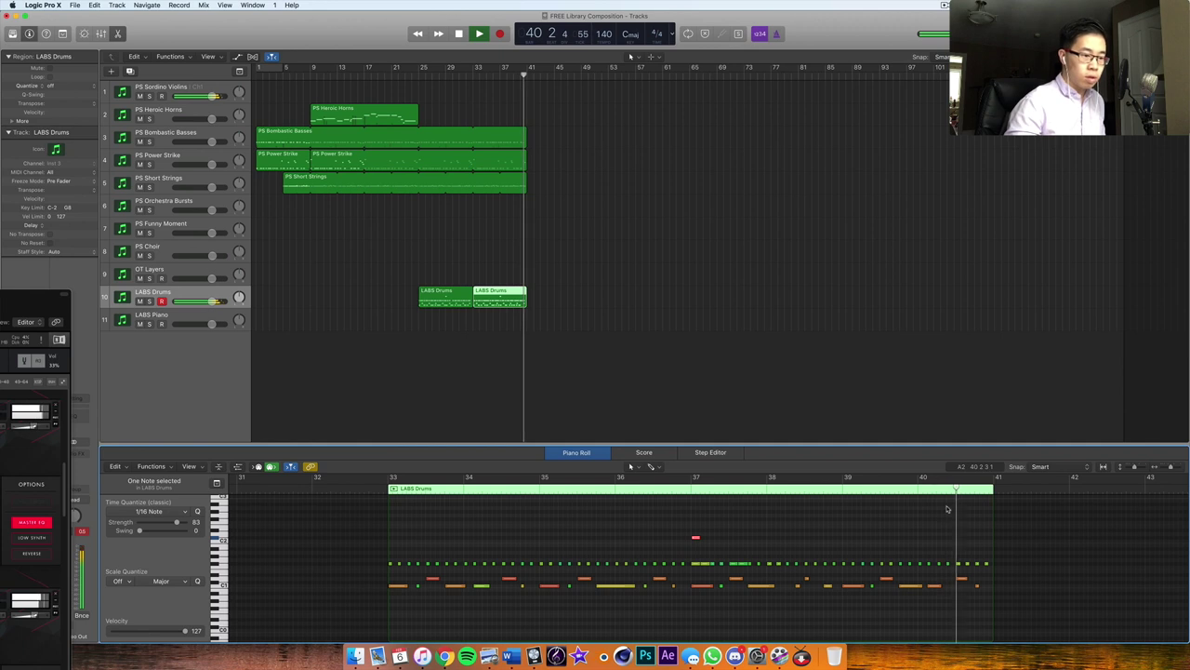
pyautogui.click(921, 488)
pyautogui.press('space')
# Step: Record a two-note fill near the end of bar 40 in the LABS Drums region, tighten its timing and play it back
pyautogui.press('r')
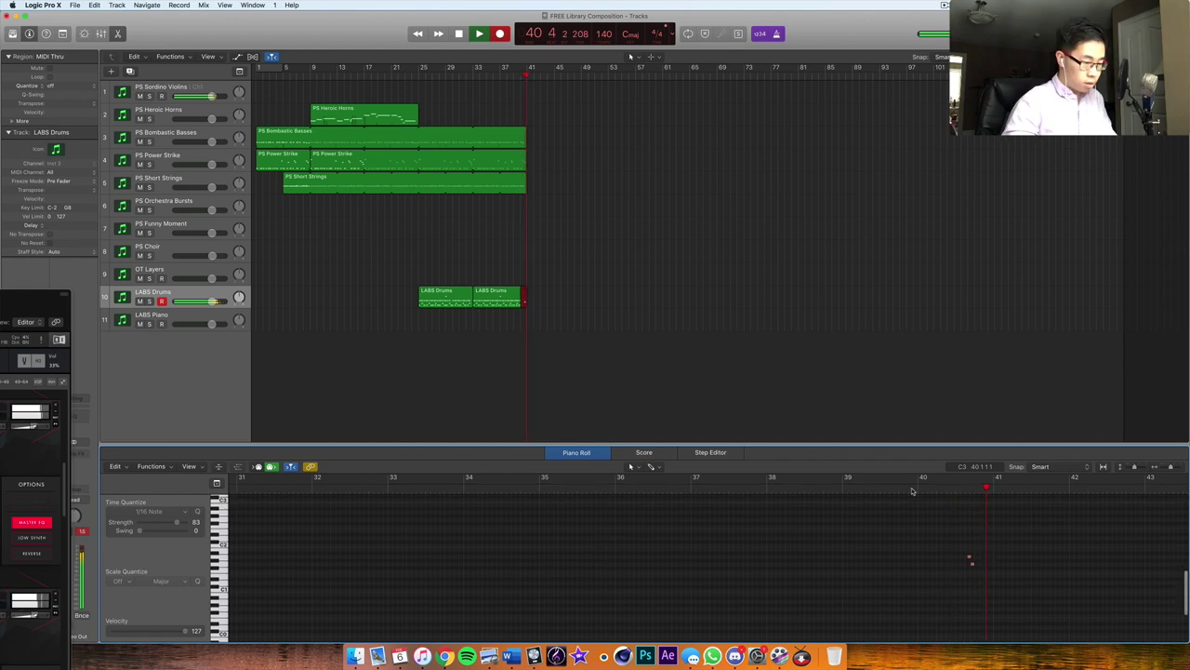
pyautogui.click(1172, 468)
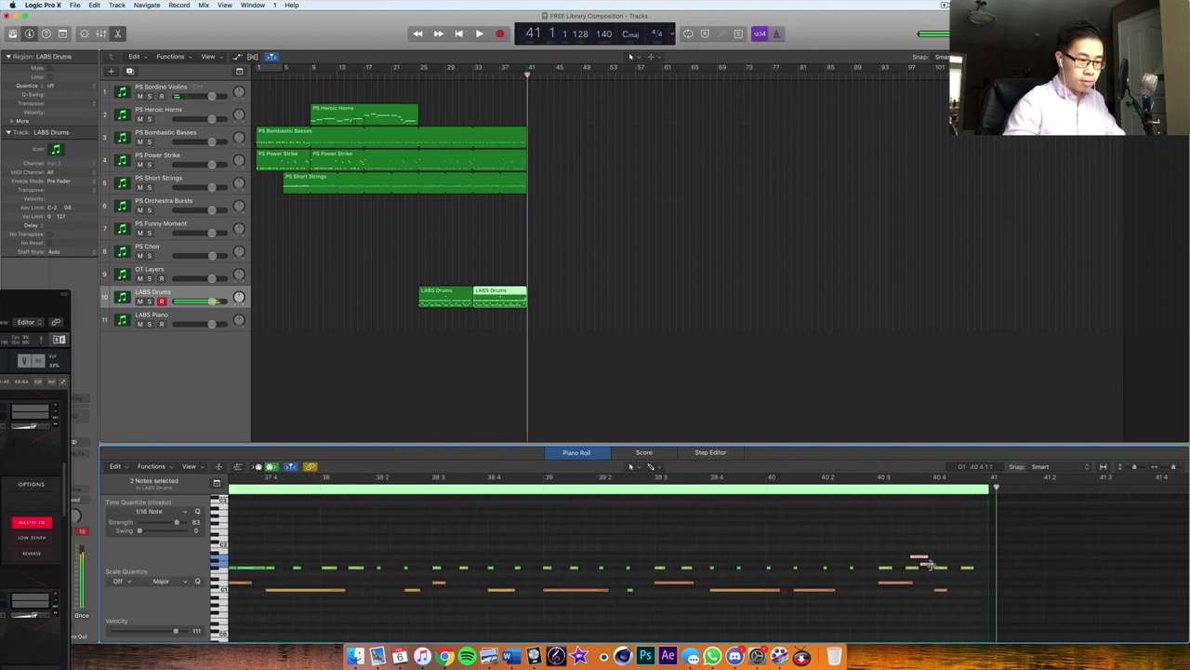
pyautogui.doubleClick(865, 494)
pyautogui.click(739, 493)
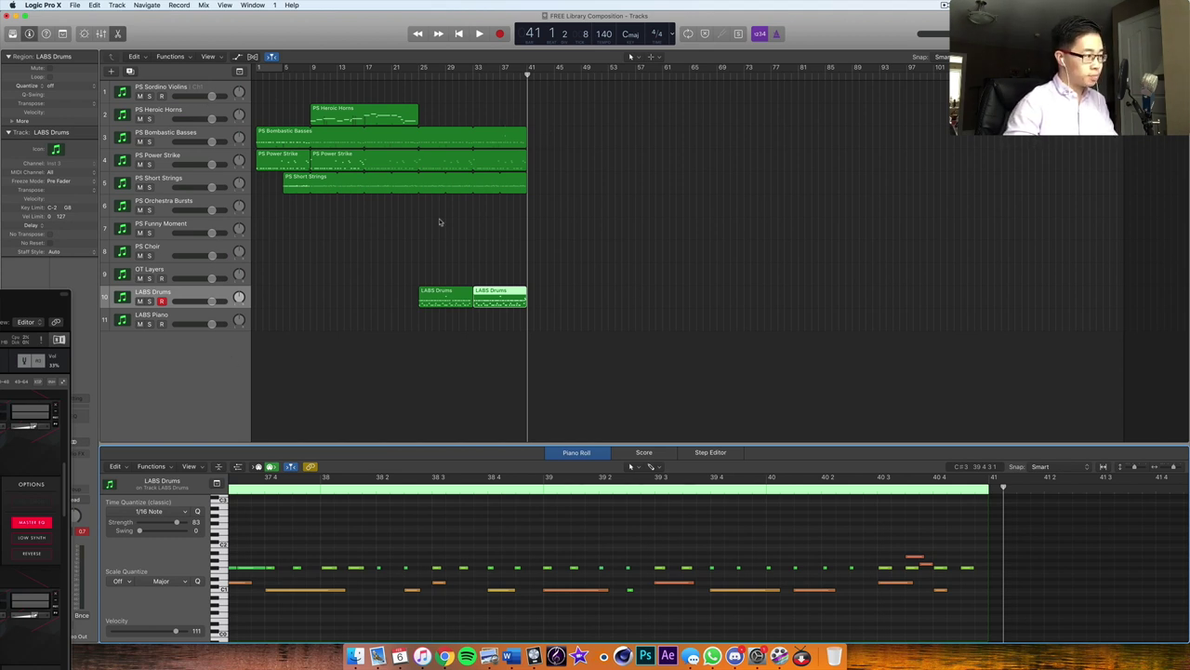
# Step: Play the whole arrangement from the start and bring the Kontakt window back into view
pyautogui.click(634, 264)
pyautogui.press('Return')
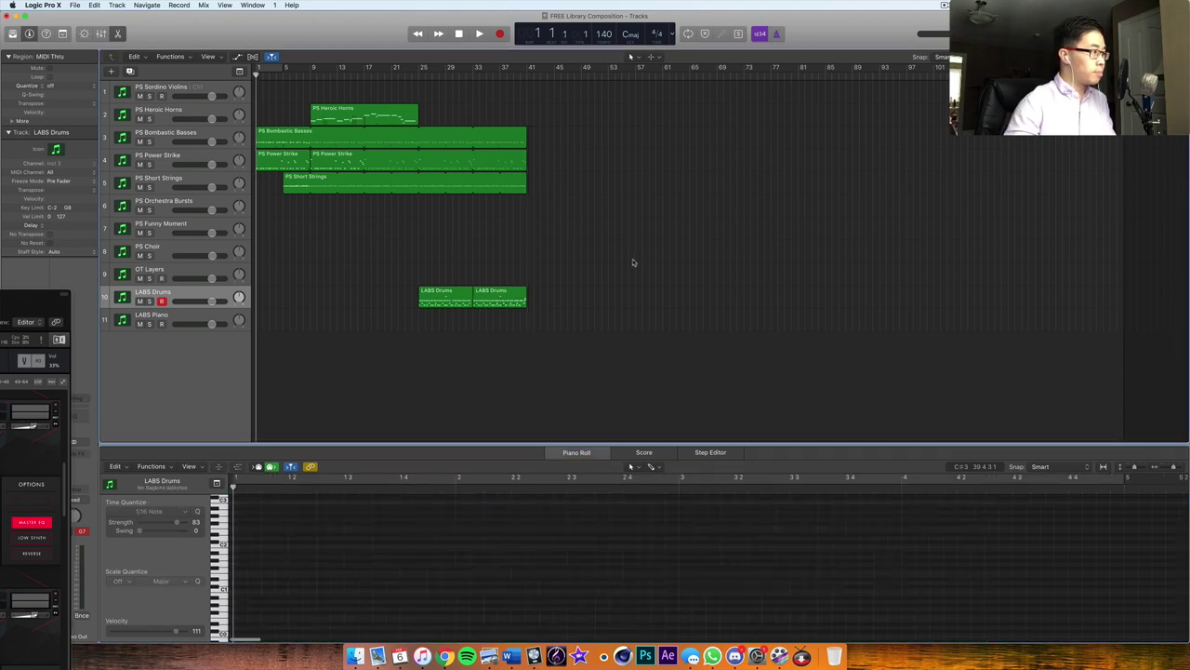
pyautogui.press('space')
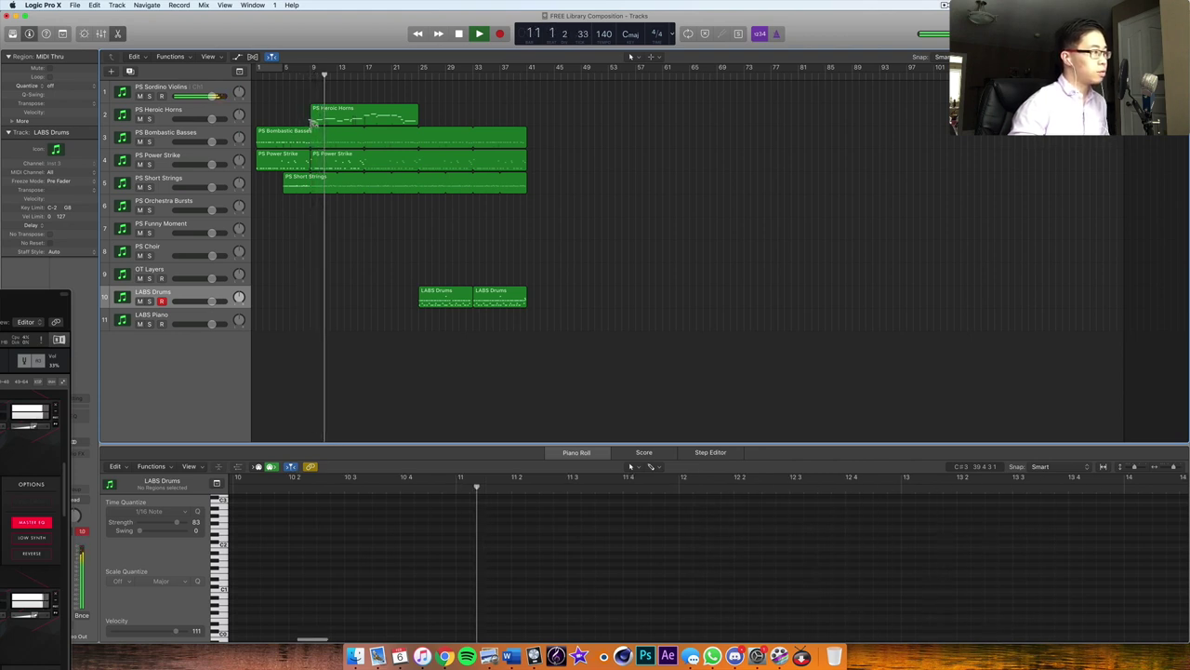
pyautogui.moveTo(11, 302); pyautogui.dragTo(324, 274)
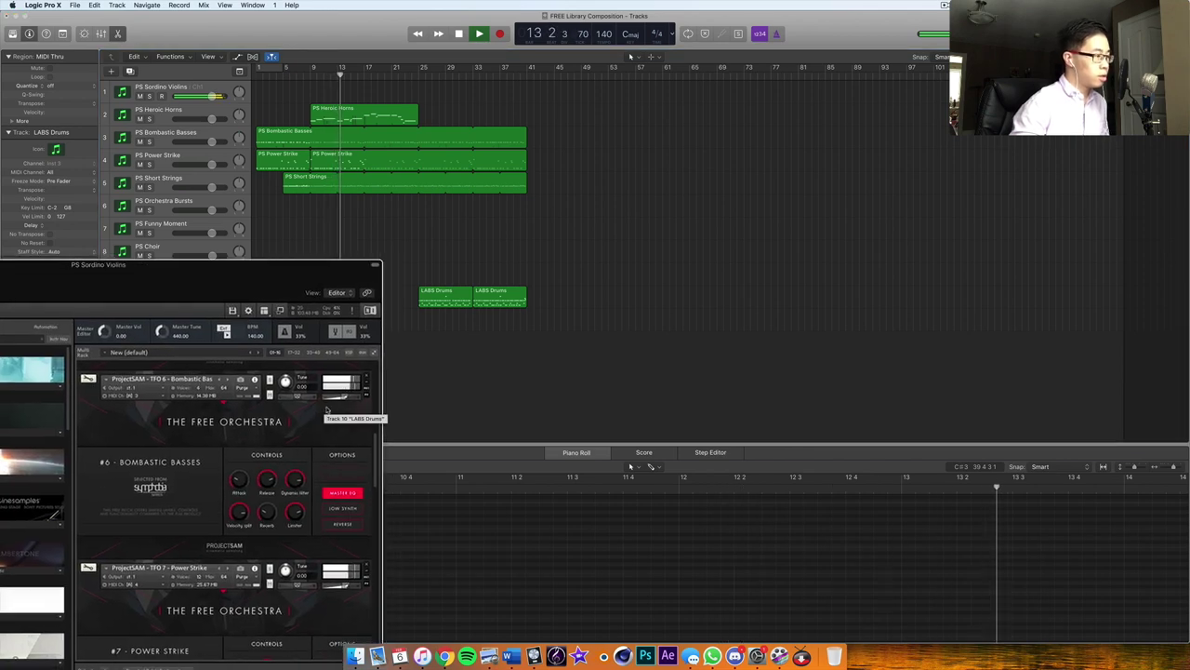
# Step: Look through the loaded Free Orchestra instruments in the Kontakt rack during playback and move its window clear of the track headers
pyautogui.scroll(6, 317, 405)
pyautogui.scroll(-3, 298, 402)
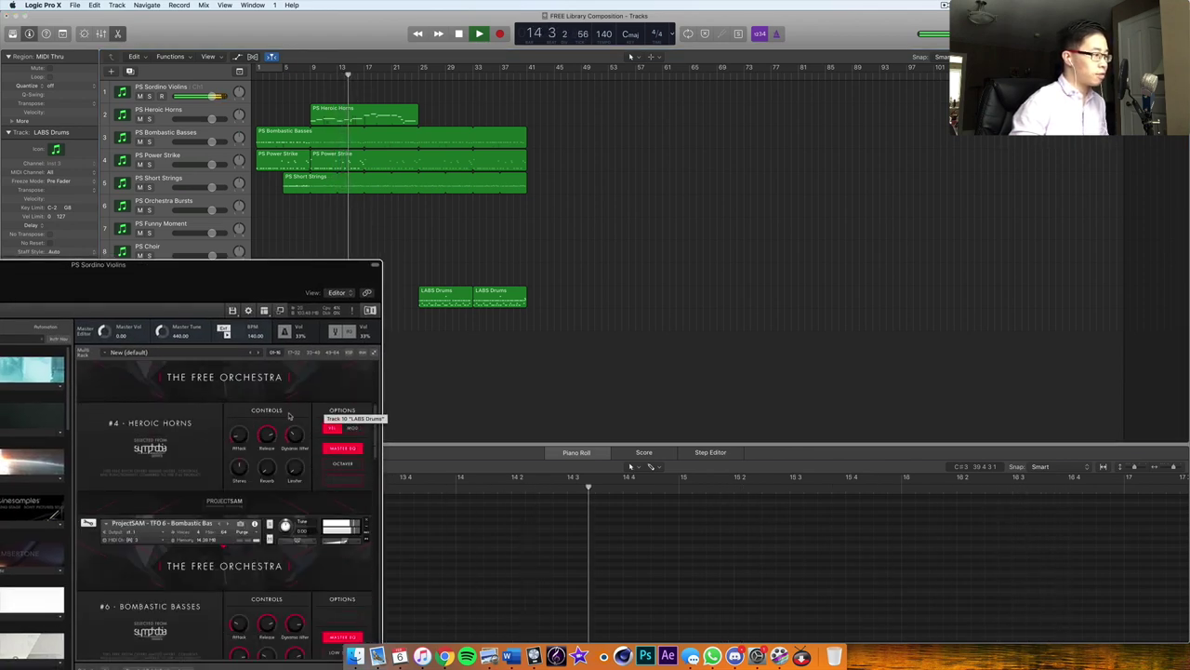
pyautogui.scroll(-3, 297, 402)
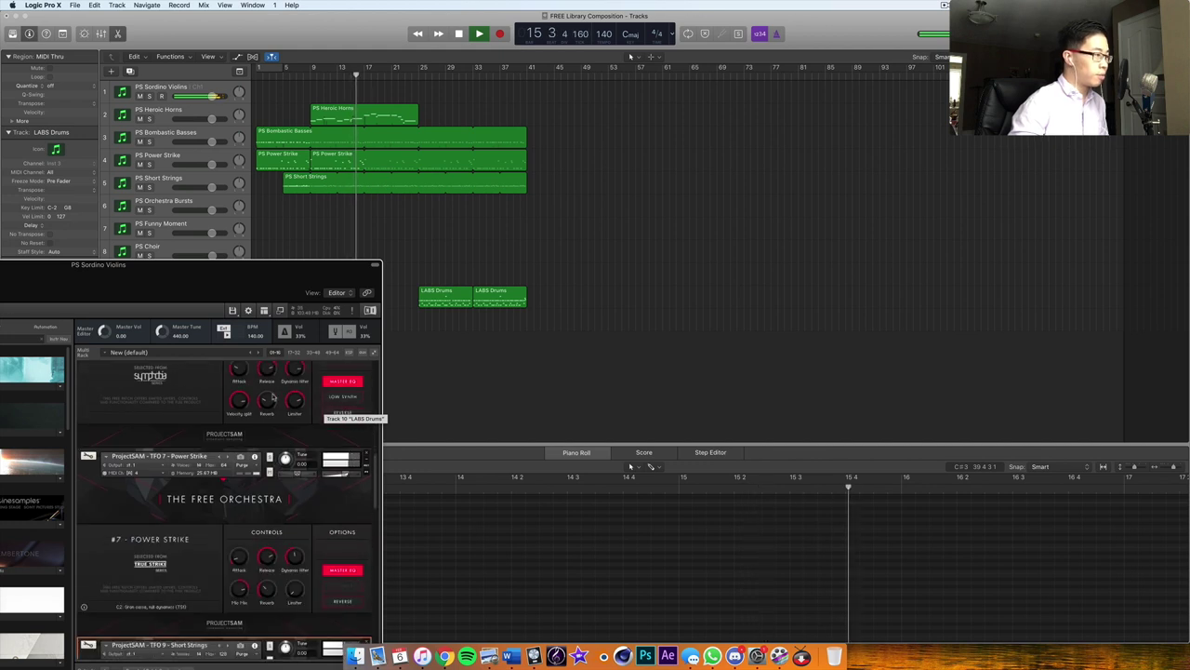
pyautogui.moveTo(285, 277); pyautogui.dragTo(103, 367)
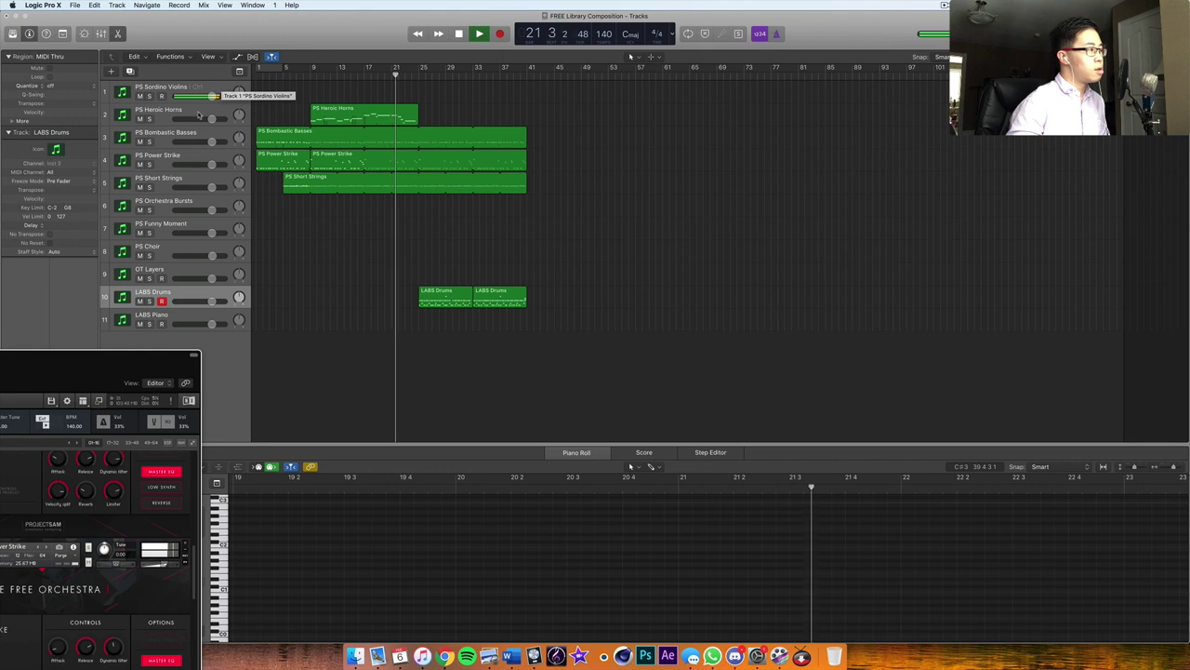
# Step: Copy the PS Heroic Horns region to bar 25 on its own track and return the playhead to bar 25
pyautogui.click(364, 112)
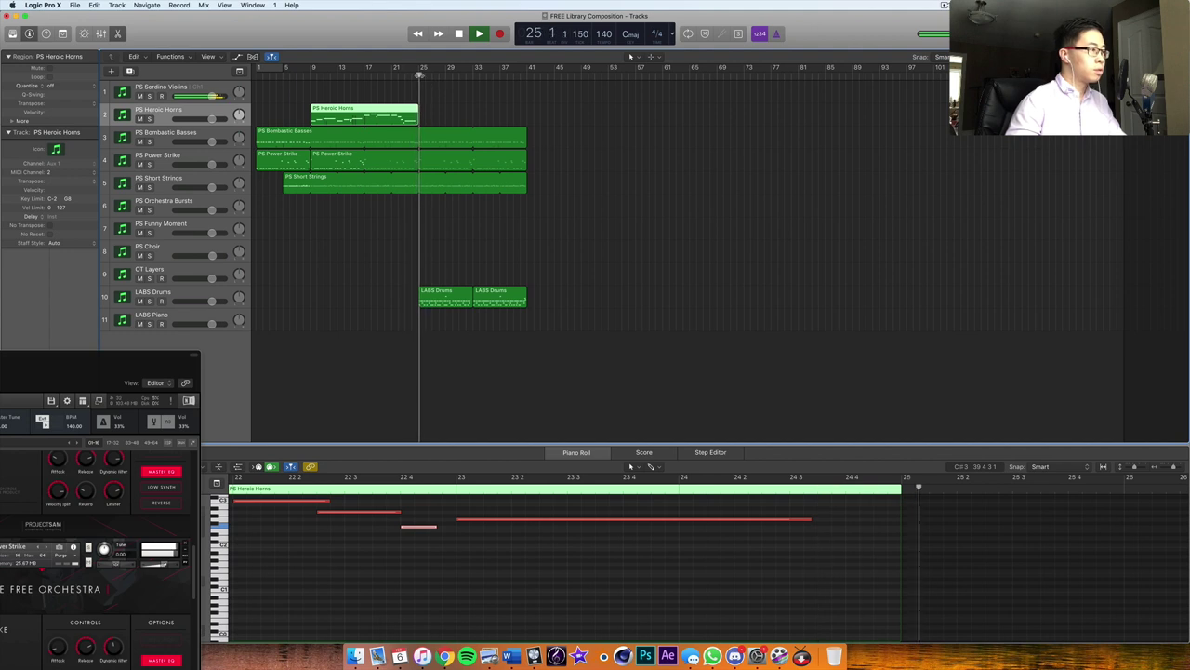
pyautogui.press('space')
pyautogui.press('super+c')
pyautogui.press('super+v')
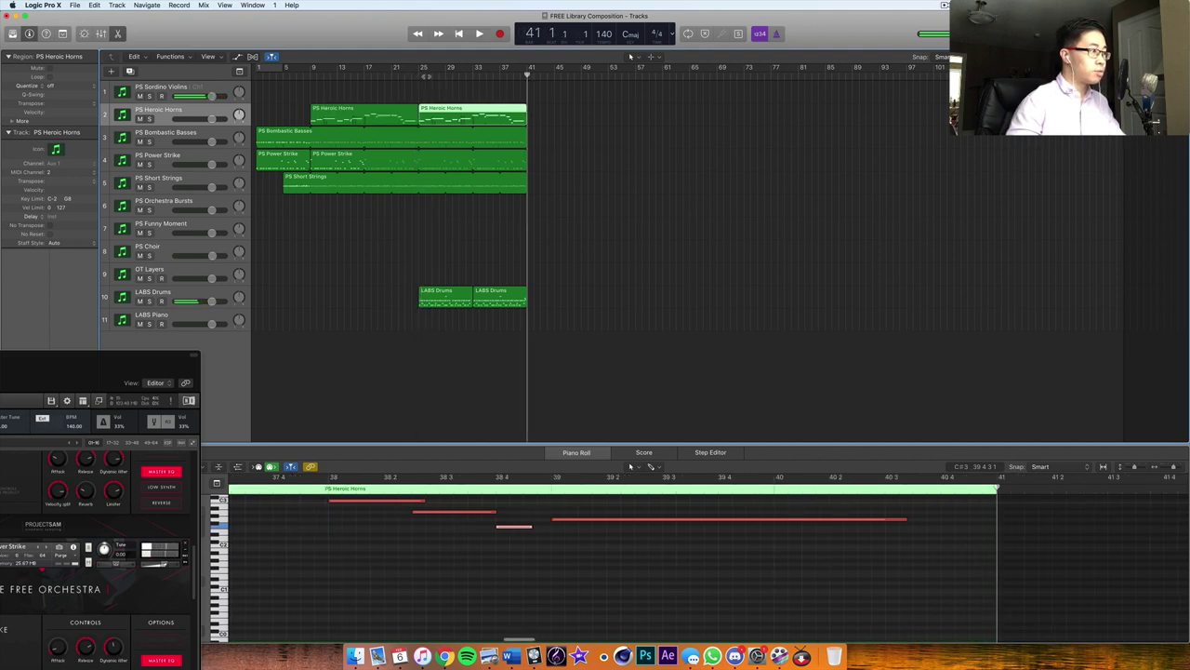
pyautogui.hotkey('shift', 'Return')
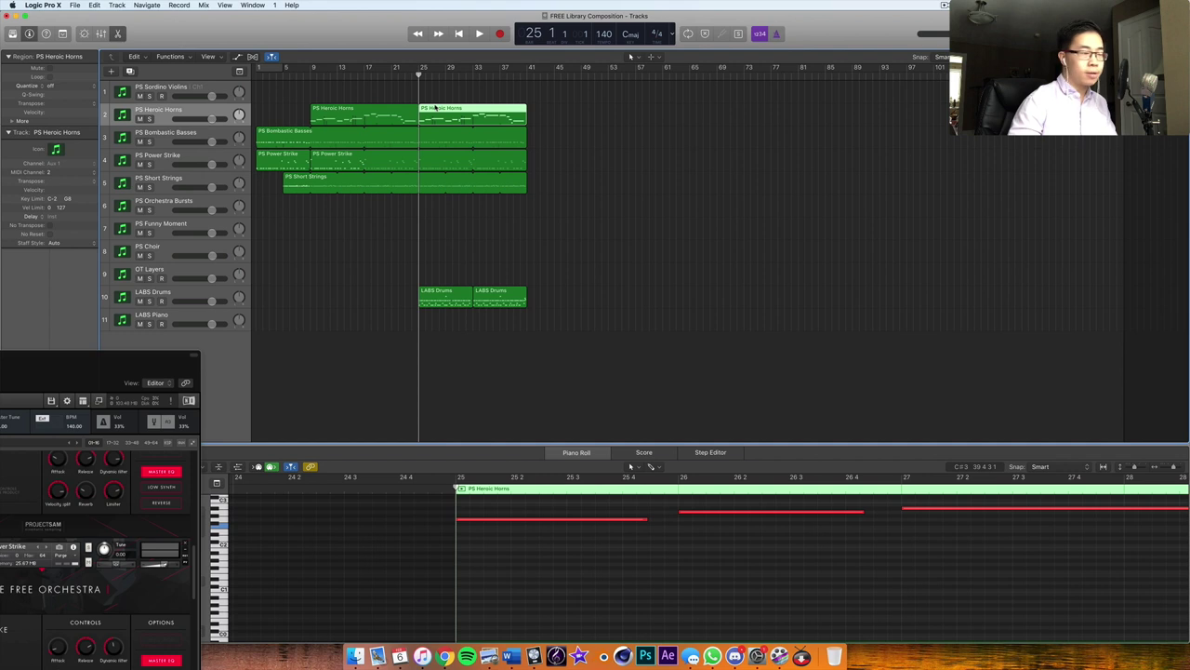
# Step: Examine the descending notes around bar 22 in the first PS Heroic Horns region and audition the short last one
pyautogui.click(404, 117)
pyautogui.scroll(2, 571, 521)
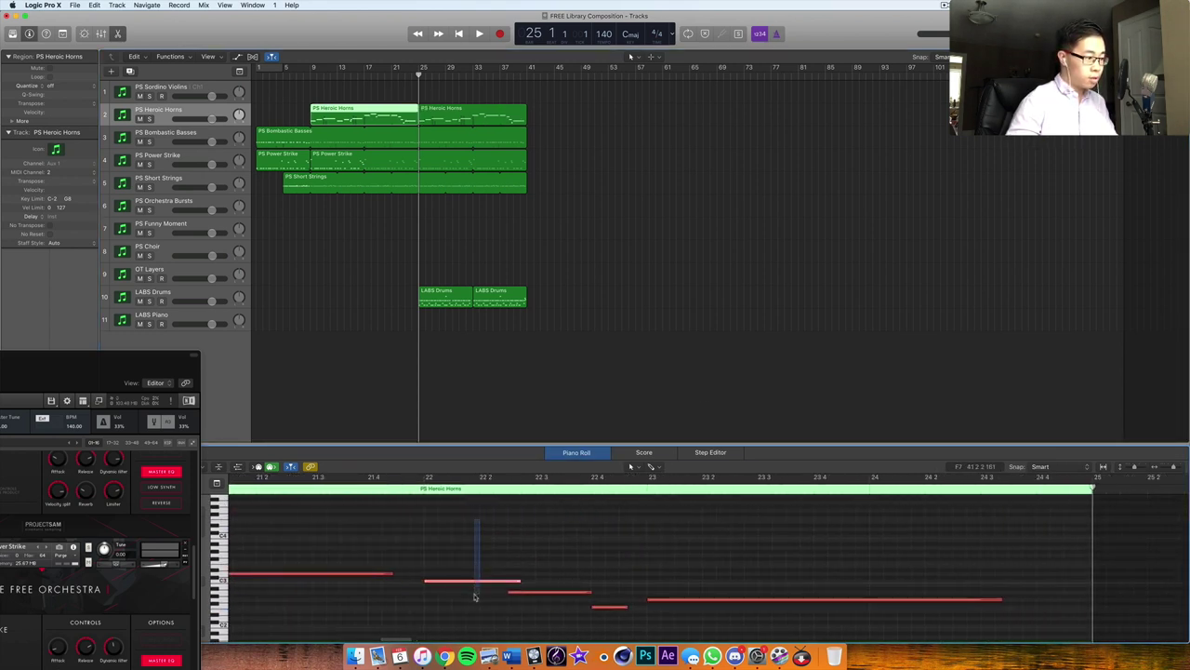
pyautogui.moveTo(474, 597); pyautogui.dragTo(543, 613)
pyautogui.hscroll(-3, 725, 590)
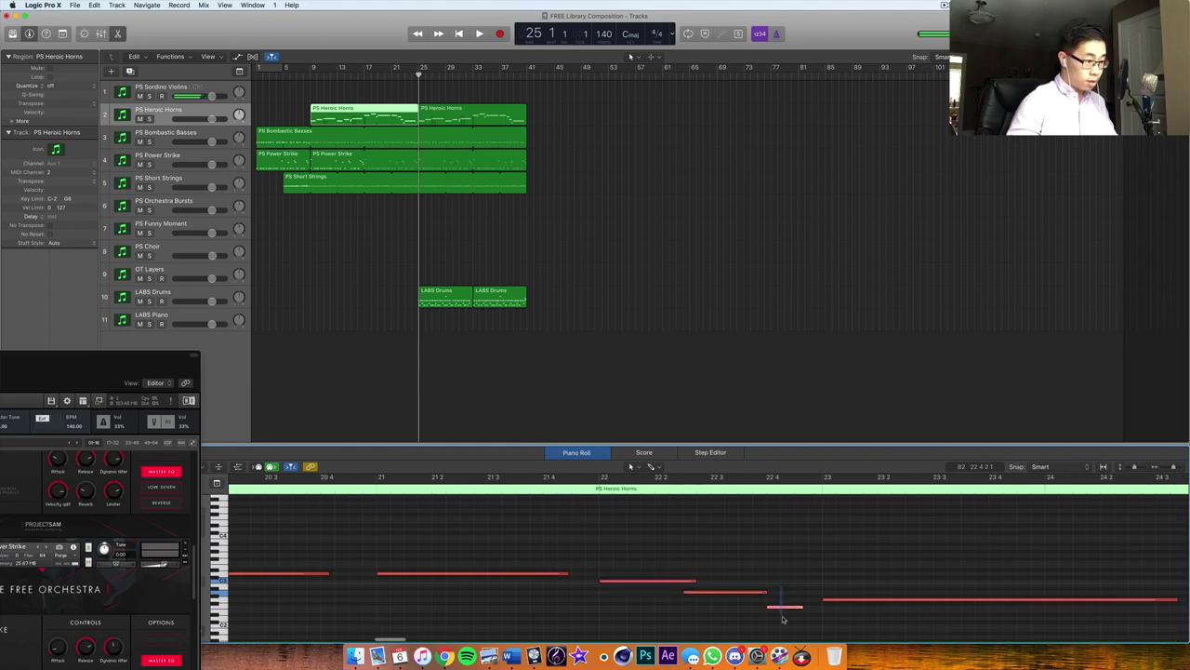
pyautogui.moveTo(782, 623); pyautogui.dragTo(824, 608)
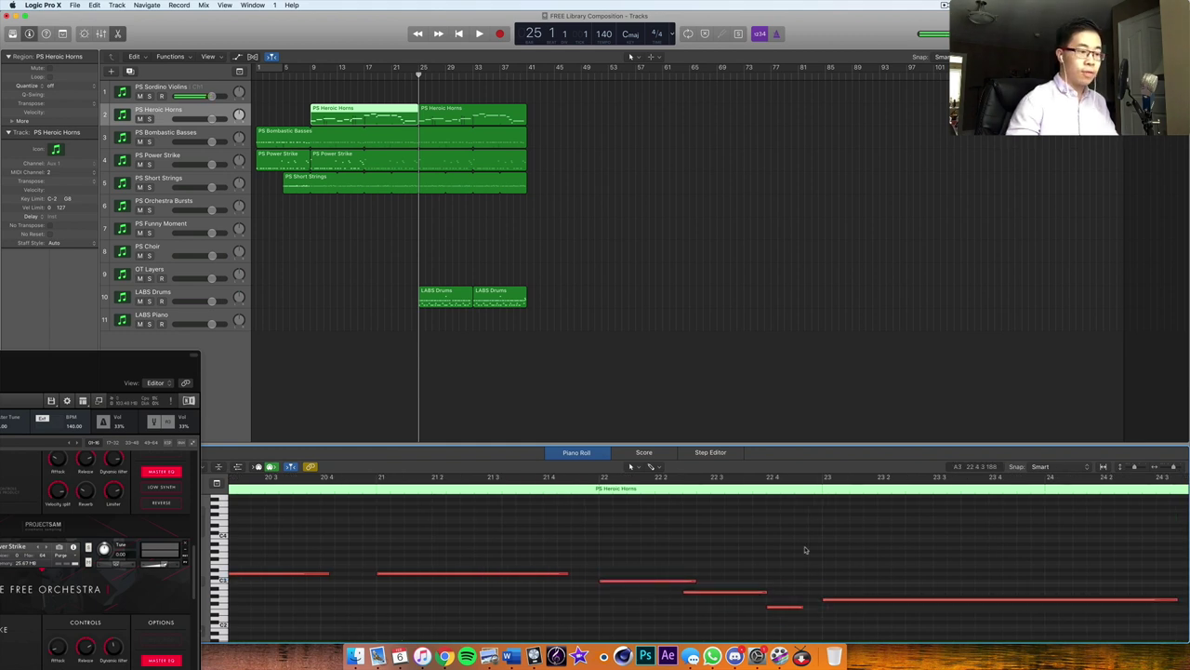
pyautogui.click(775, 607)
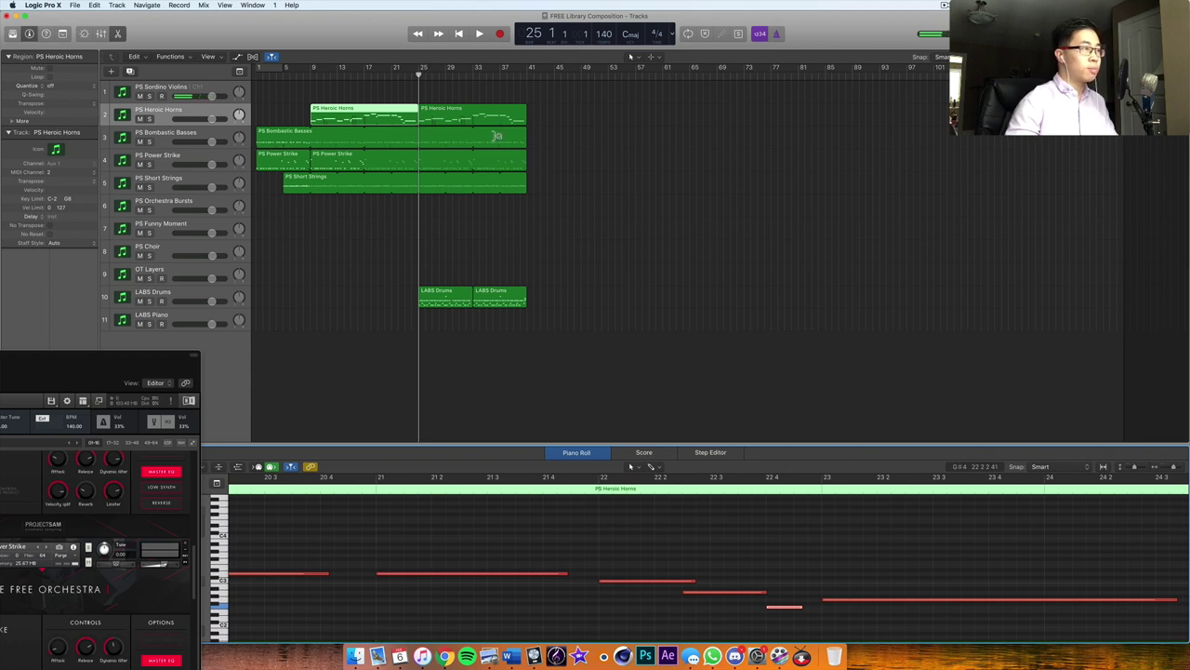
pyautogui.click(569, 102)
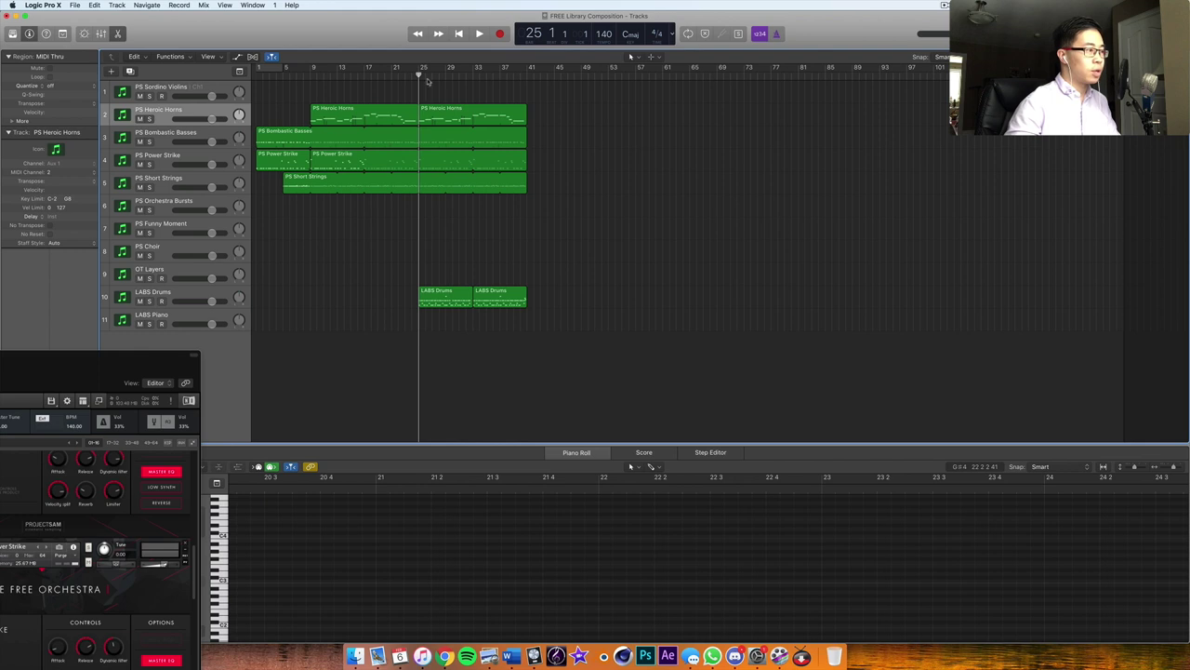
# Step: Play the arrangement from bar 25 and look through the opening notes of the copied PS Heroic Horns region
pyautogui.press('space')
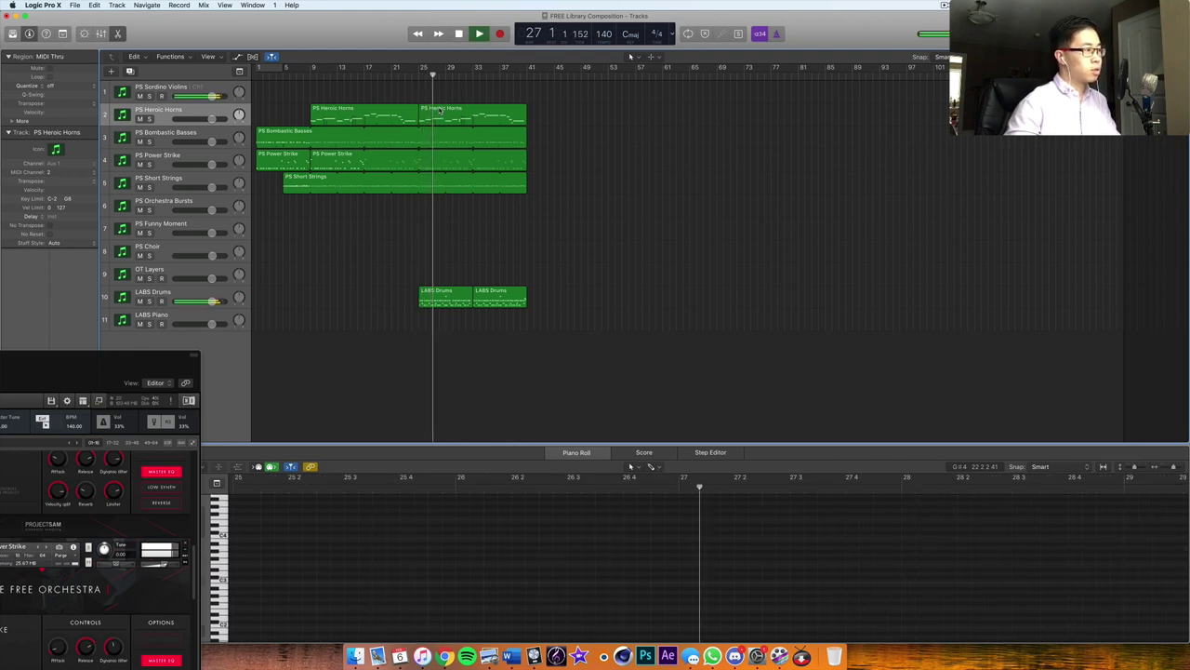
pyautogui.click(438, 110)
pyautogui.press('space')
pyautogui.hscroll(-5, 694, 531)
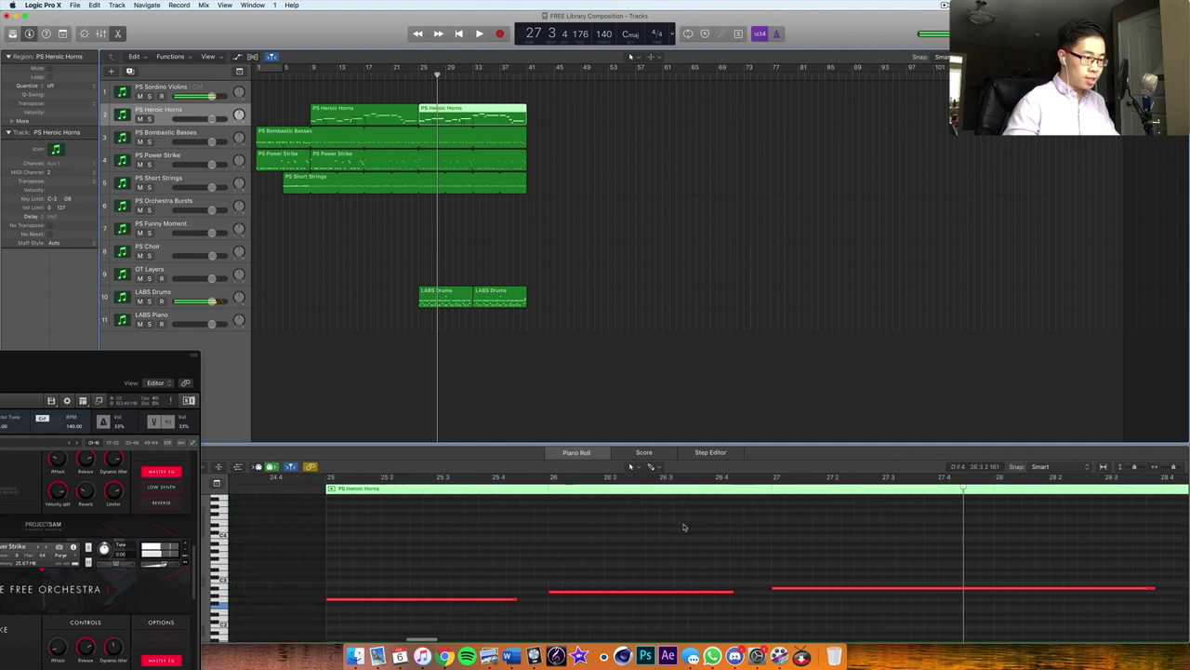
pyautogui.scroll(-1, 689, 530)
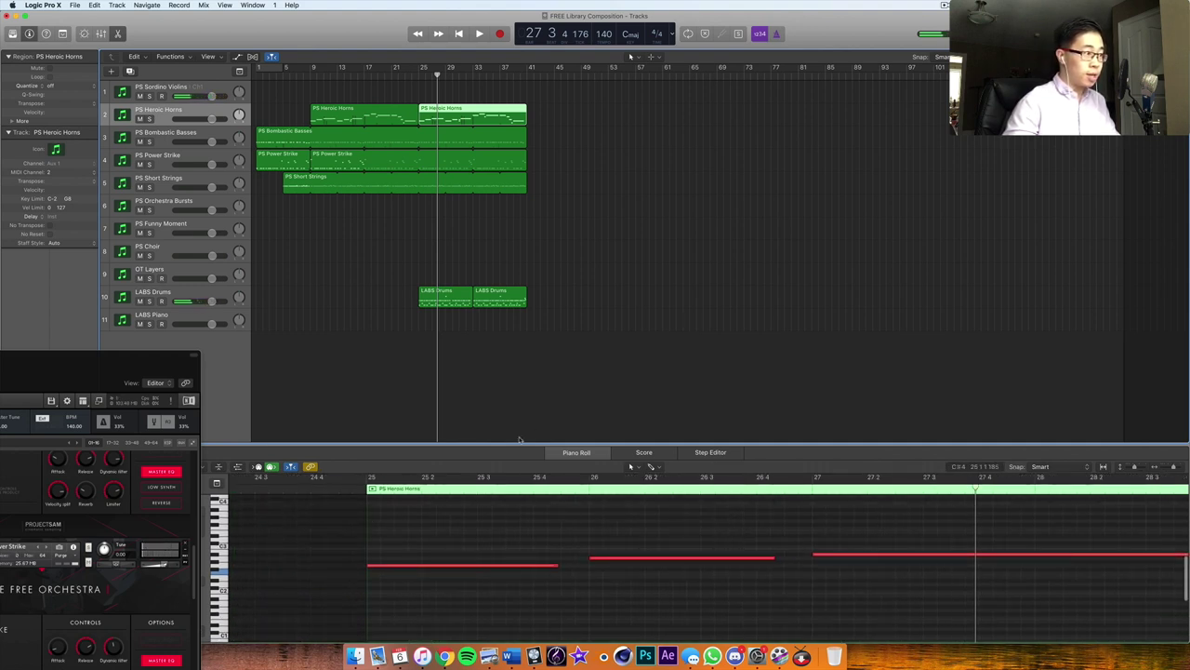
pyautogui.hscroll(10, 793, 564)
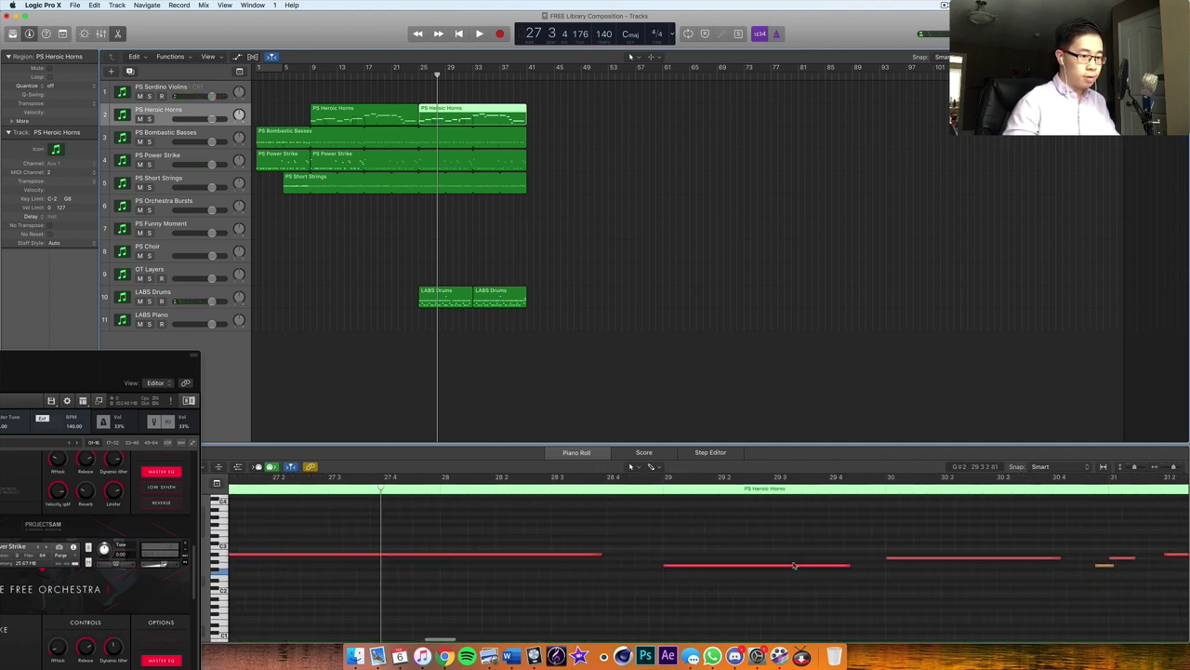
# Step: Select the two short pickup notes around bar 31 of the copied horn region for reuse and replay its opening bars
pyautogui.click(977, 556)
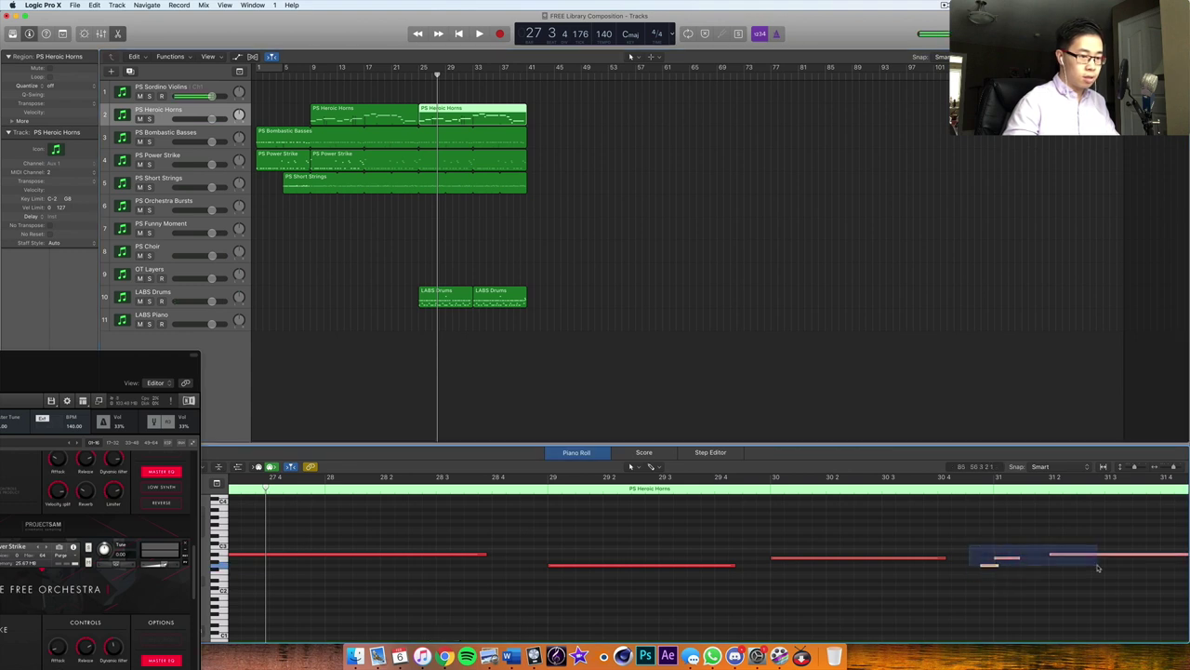
pyautogui.hscroll(-12, 1097, 568)
pyautogui.hscroll(3, 1094, 569)
pyautogui.hscroll(-3, 717, 589)
pyautogui.click(306, 478)
pyautogui.press('space')
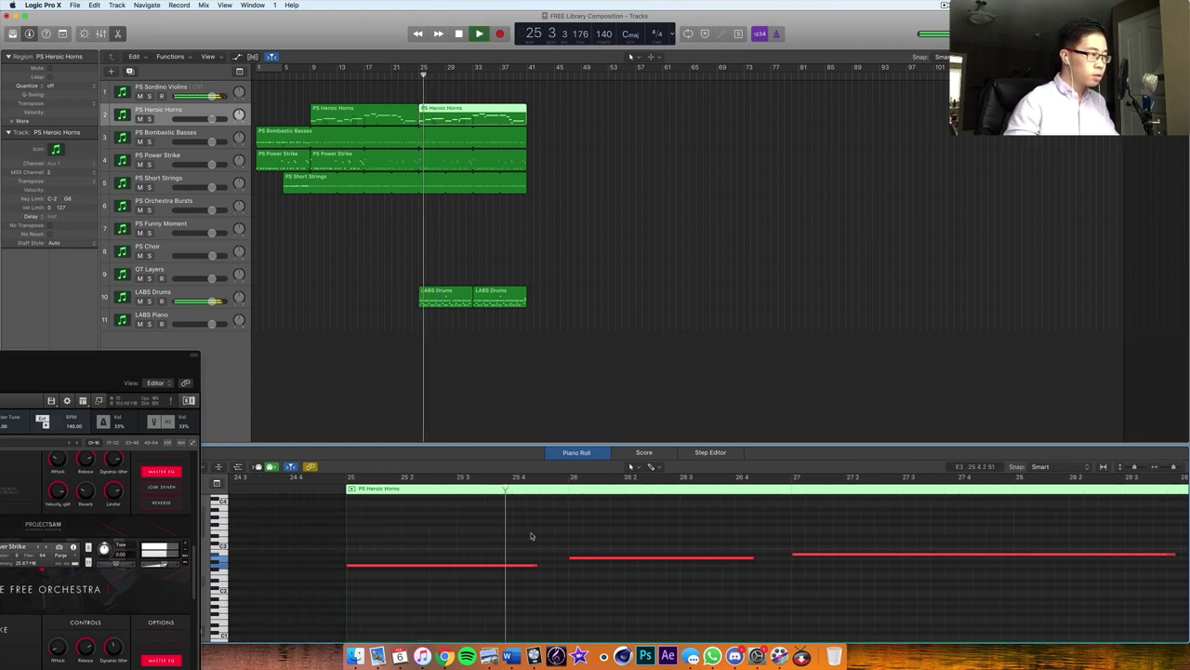
pyautogui.hscroll(3, 862, 565)
pyautogui.hscroll(8, 863, 564)
pyautogui.press('space')
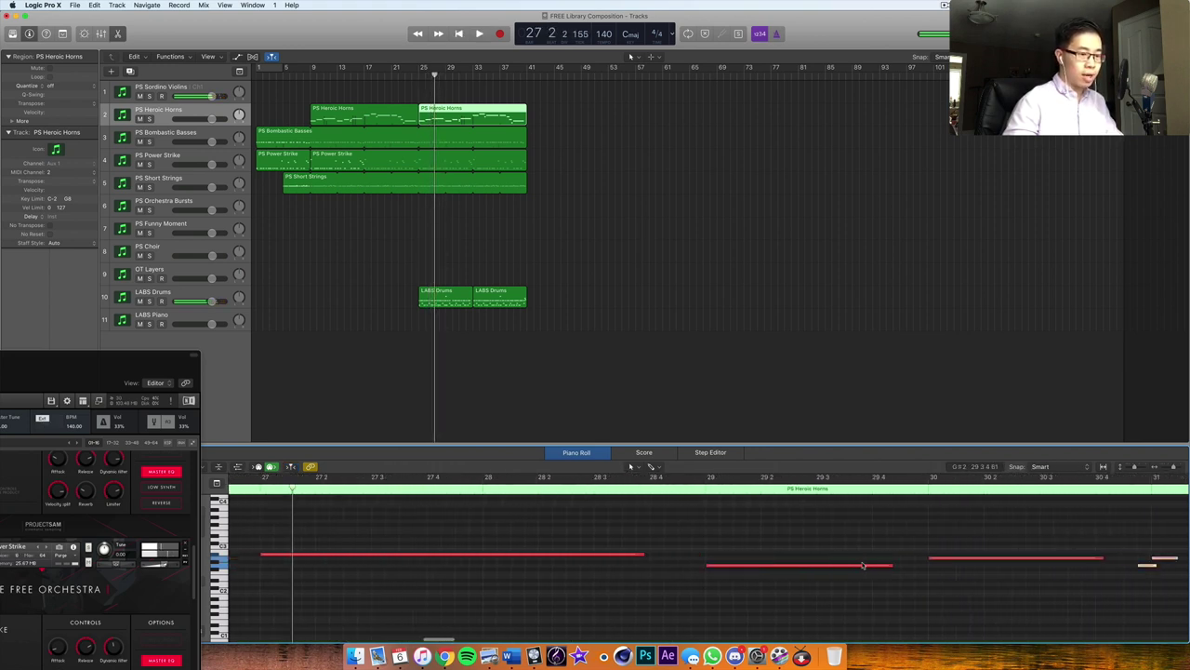
# Step: Move the long horn note at bar 27 one beat later to 27 2 and replay the passage before it
pyautogui.hscroll(3, 862, 564)
pyautogui.hscroll(-7, 1004, 569)
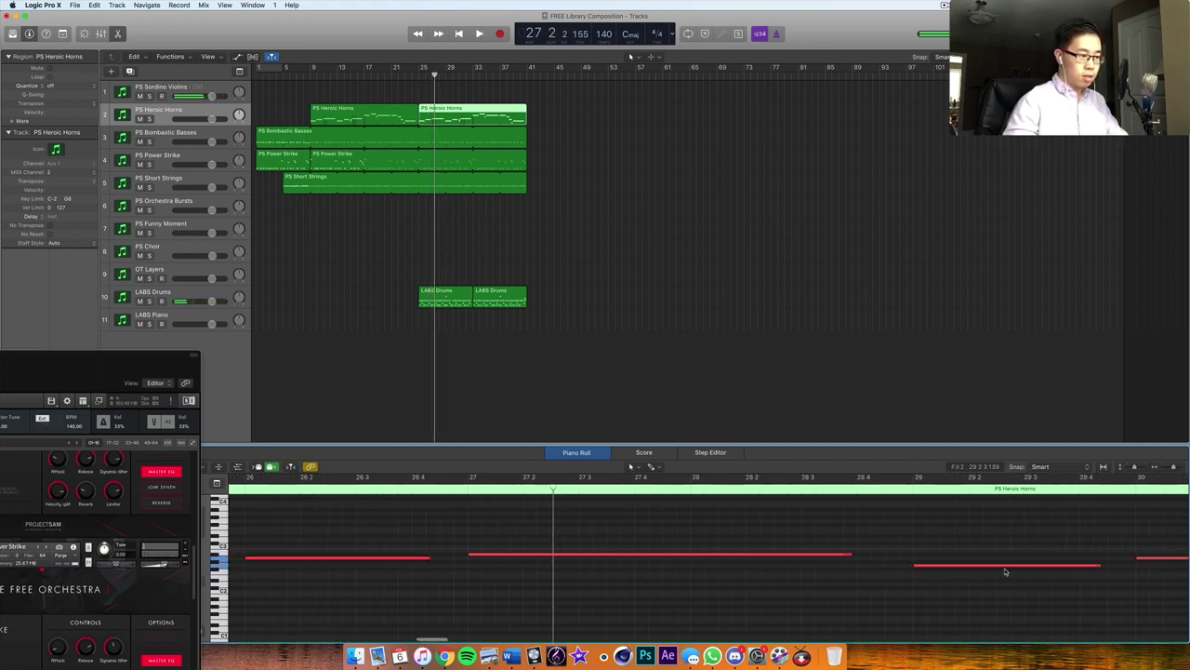
pyautogui.moveTo(554, 557); pyautogui.dragTo(610, 556)
pyautogui.doubleClick(399, 491)
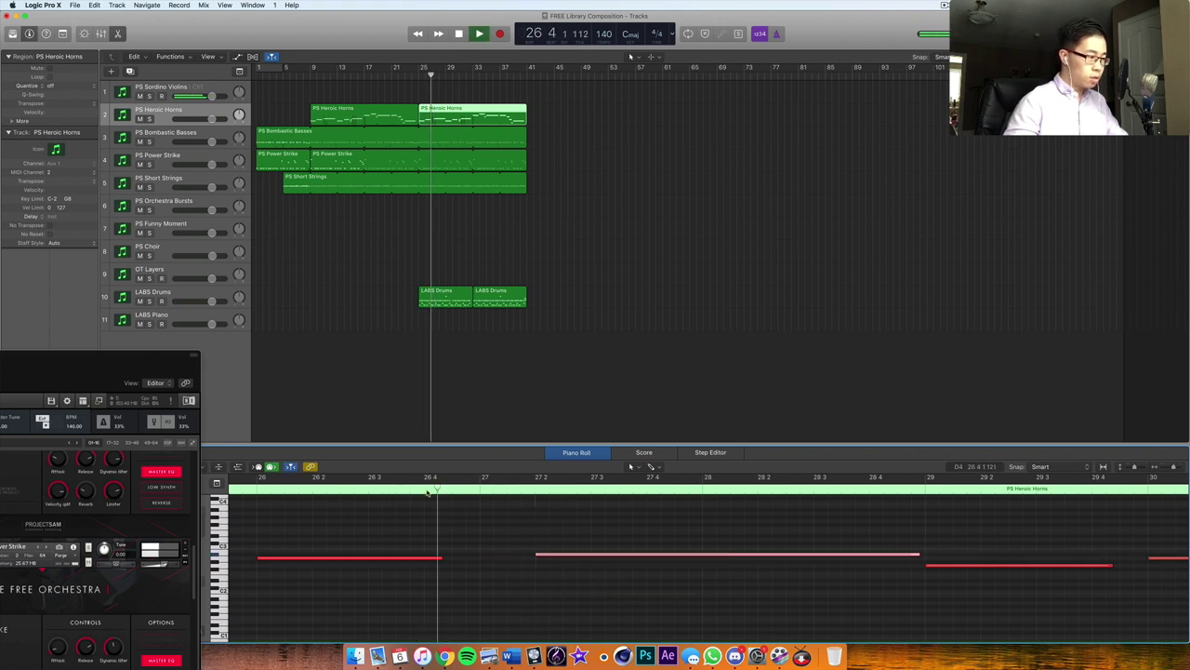
# Step: Place a copy of the two-note pickup around bar 27, lengthen its second note up to 27 2 and play it back
pyautogui.doubleClick(443, 491)
pyautogui.click(451, 490)
pyautogui.moveTo(455, 561); pyautogui.dragTo(486, 562)
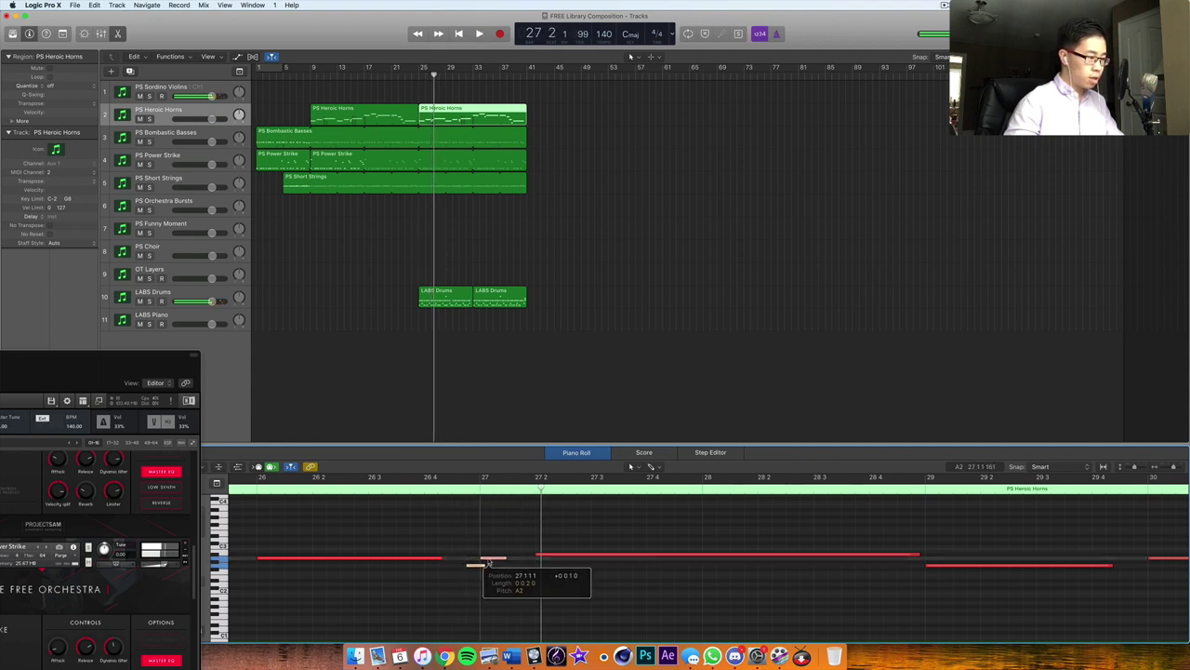
pyautogui.hscroll(-6, 625, 539)
pyautogui.doubleClick(358, 490)
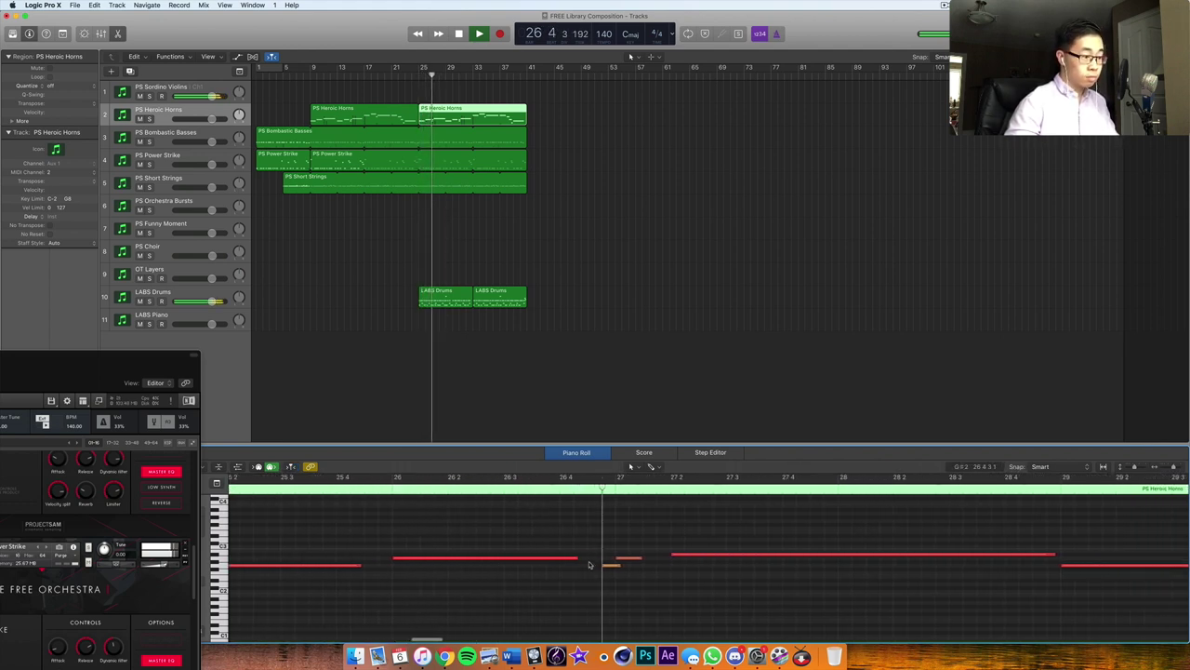
pyautogui.press('space')
pyautogui.moveTo(585, 559); pyautogui.dragTo(611, 559)
pyautogui.doubleClick(529, 490)
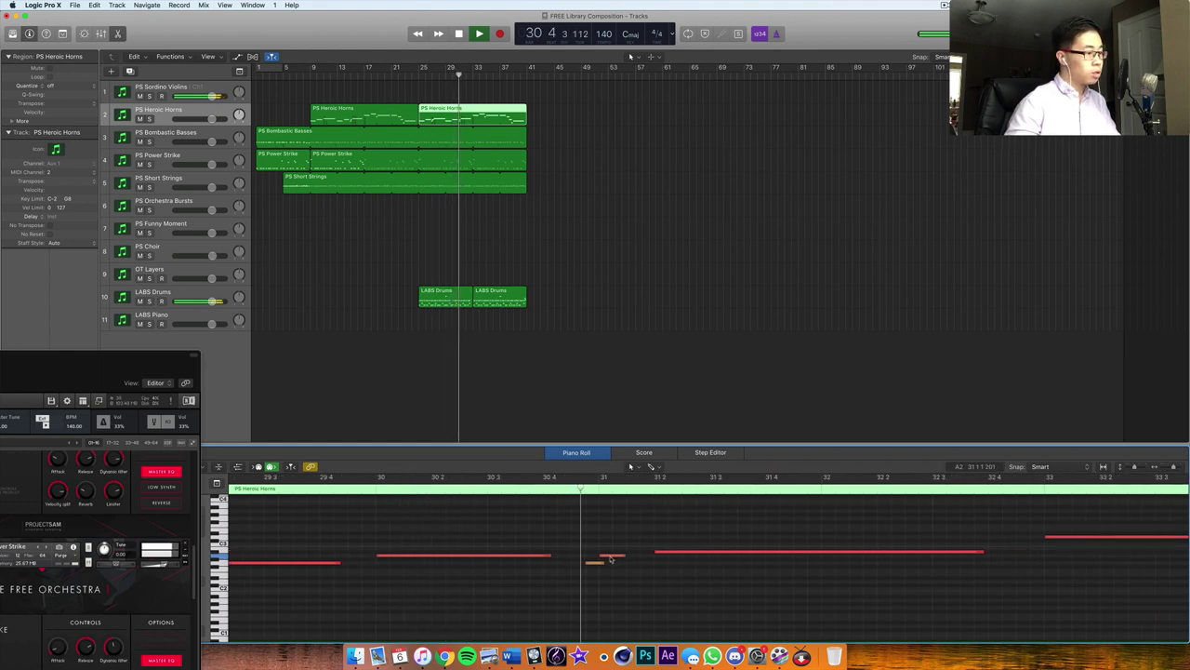
# Step: Raise the two pickup notes around bar 31, raise the long note at 31 2 to D3 and replay from bar 28
pyautogui.hscroll(-3, 589, 539)
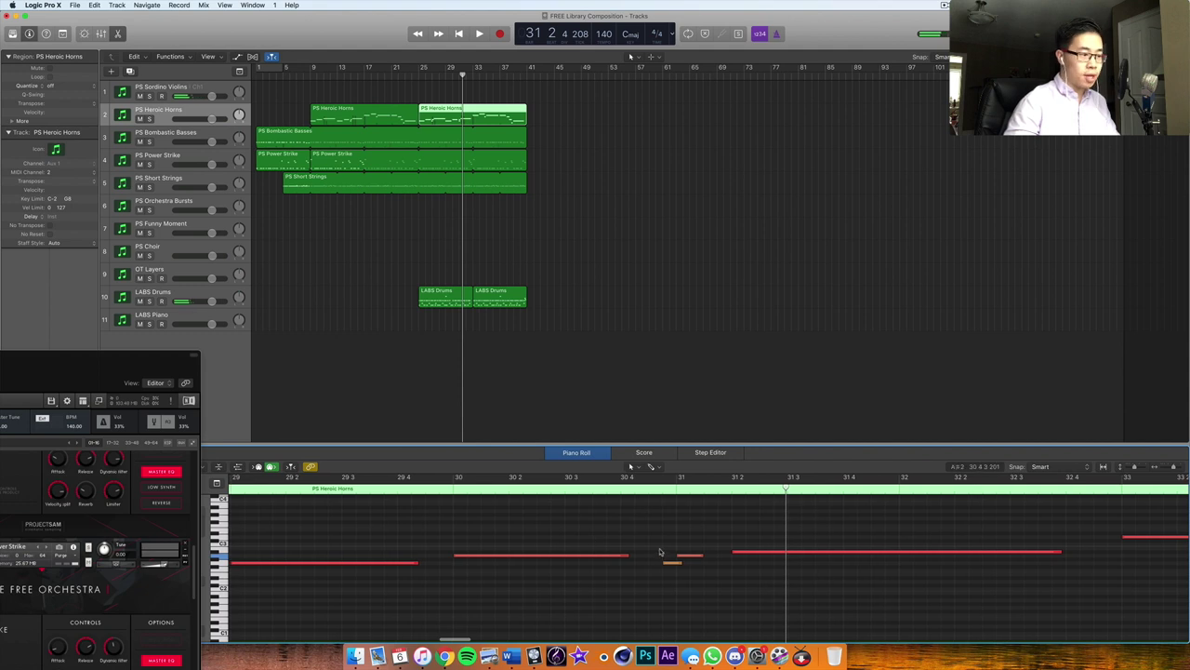
pyautogui.hscroll(-1, 535, 551)
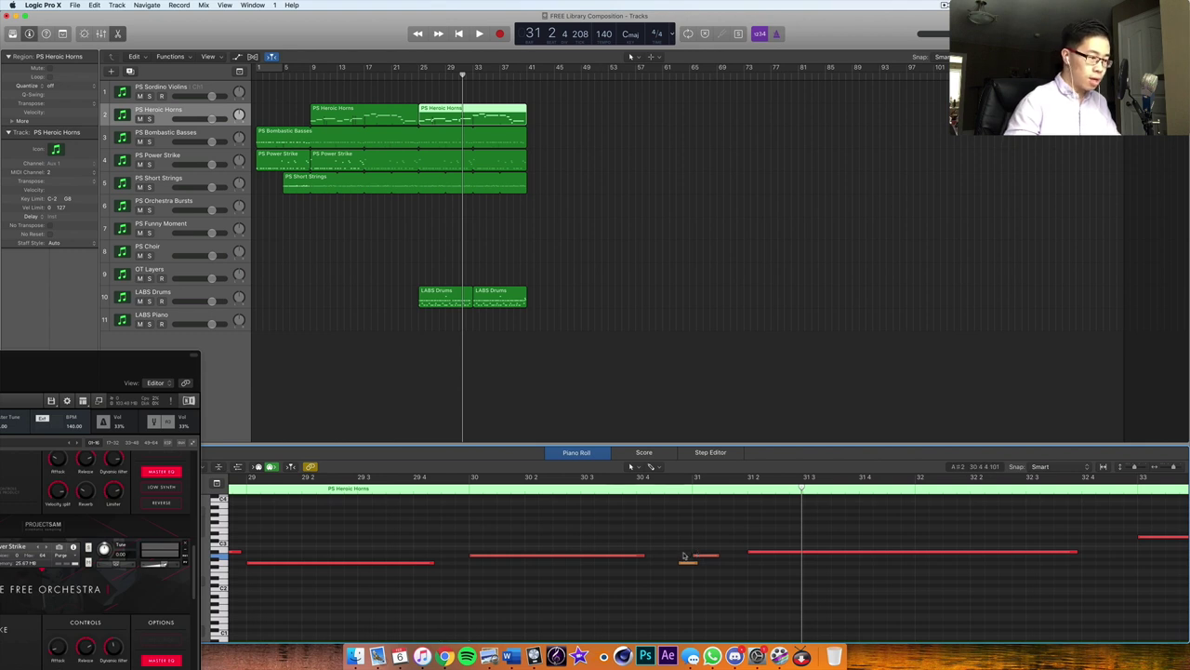
pyautogui.moveTo(694, 565); pyautogui.dragTo(756, 540)
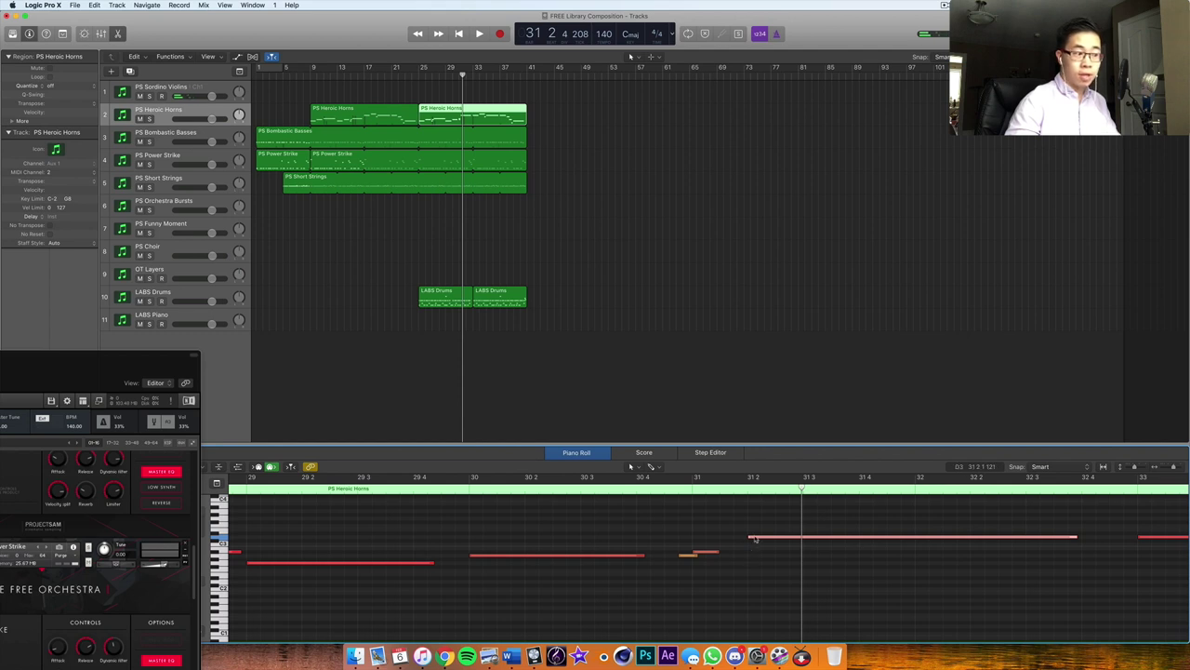
pyautogui.hscroll(-10, 632, 554)
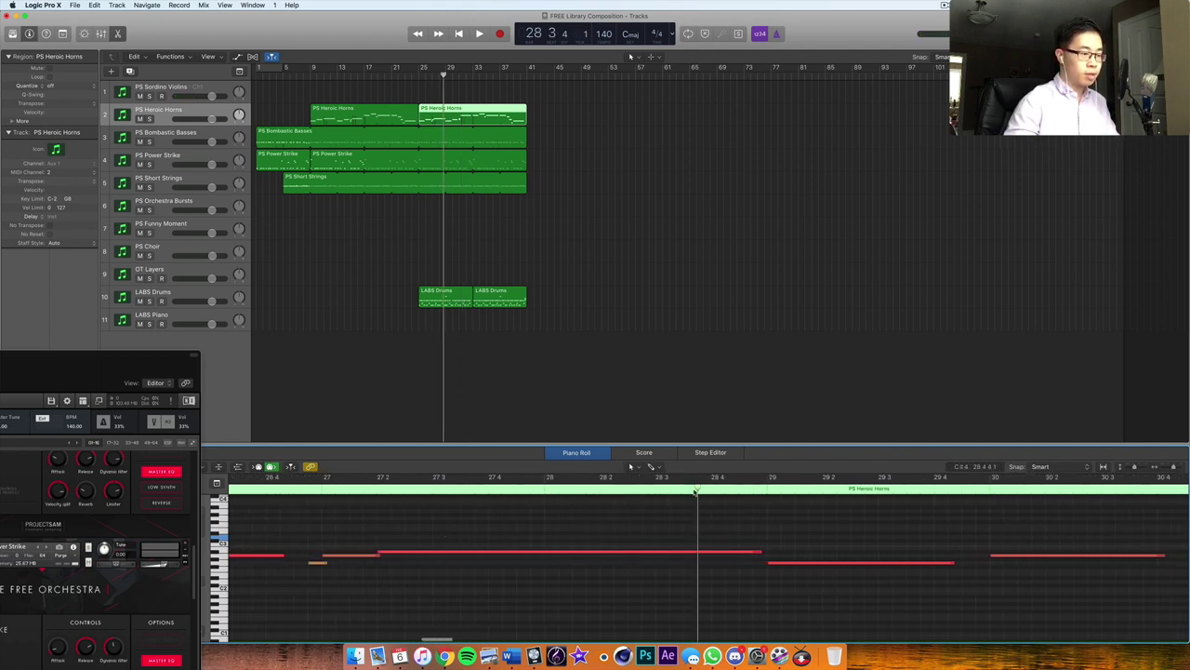
pyautogui.press('space')
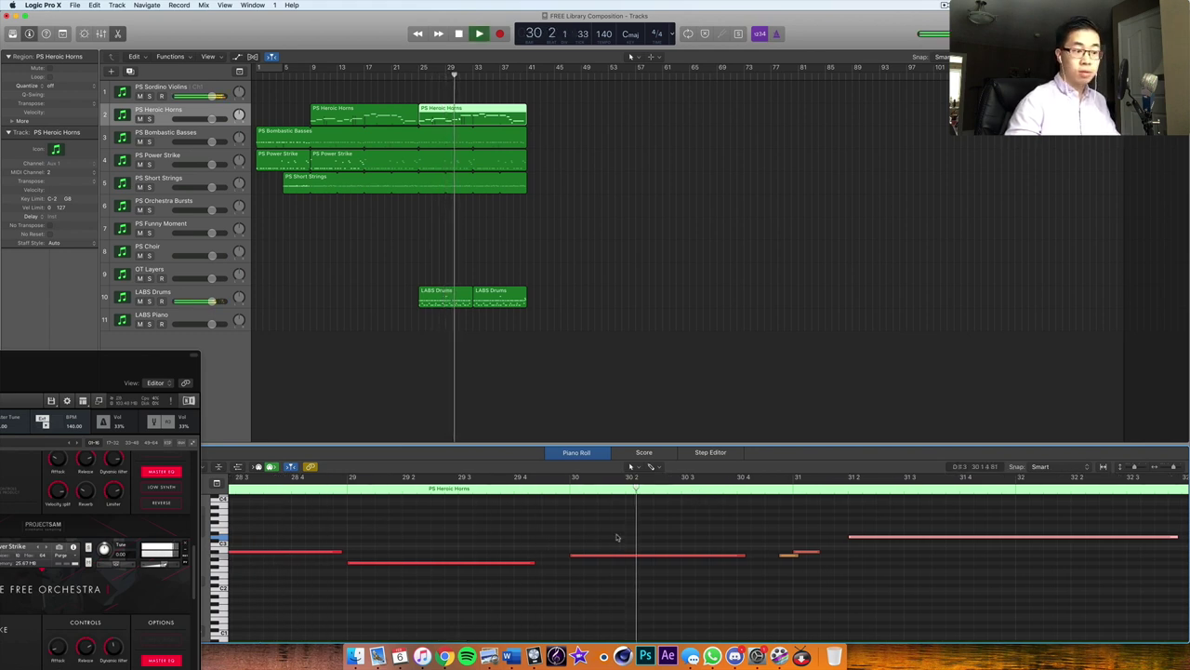
# Step: Nudge the pickup notes around bar 31 slightly earlier, lengthen the second one up to 31 2 and continue listening
pyautogui.press('space')
pyautogui.moveTo(818, 555); pyautogui.dragTo(771, 564)
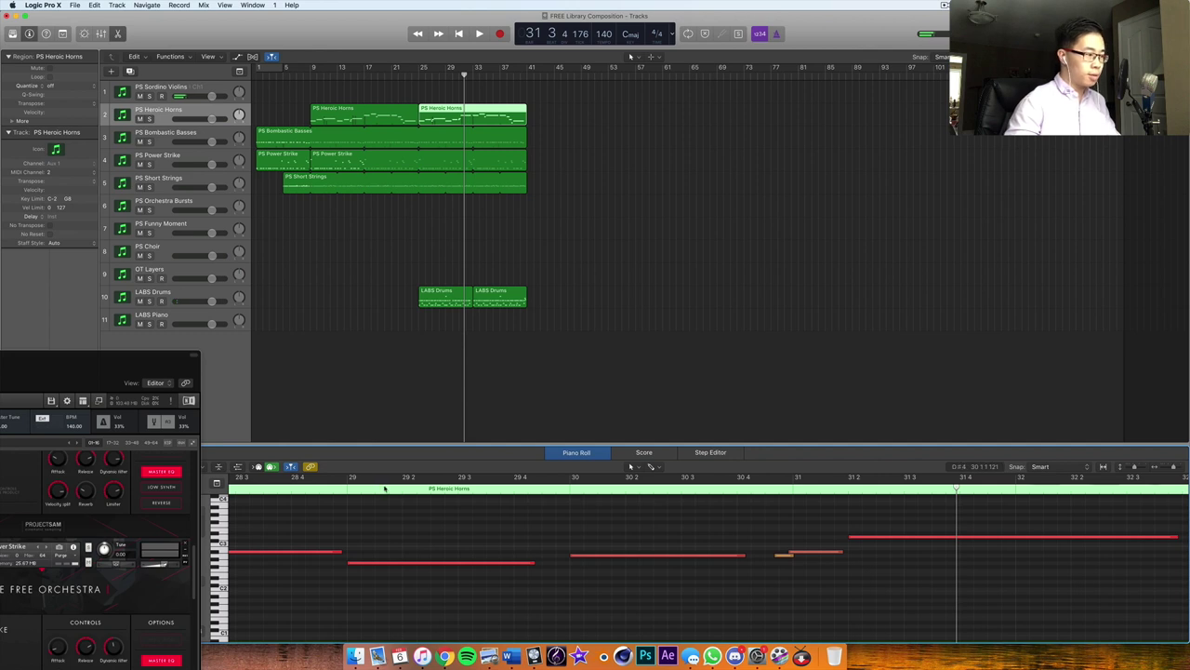
pyautogui.click(349, 490)
pyautogui.press('space')
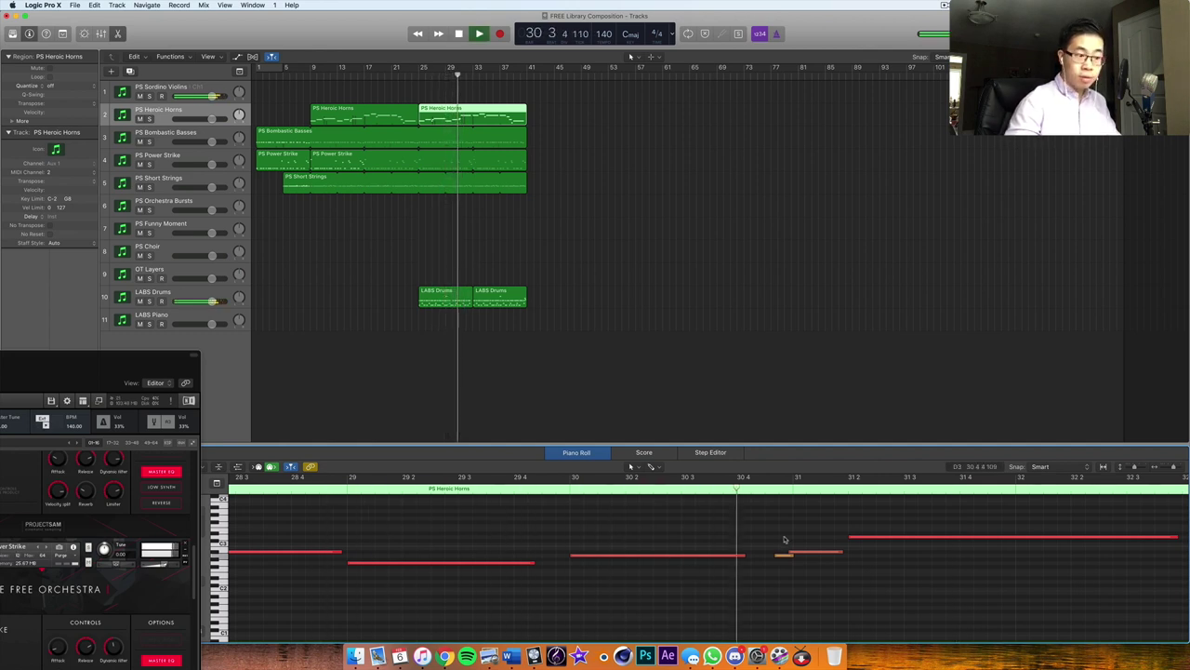
pyautogui.moveTo(842, 551); pyautogui.dragTo(852, 551)
pyautogui.click(770, 493)
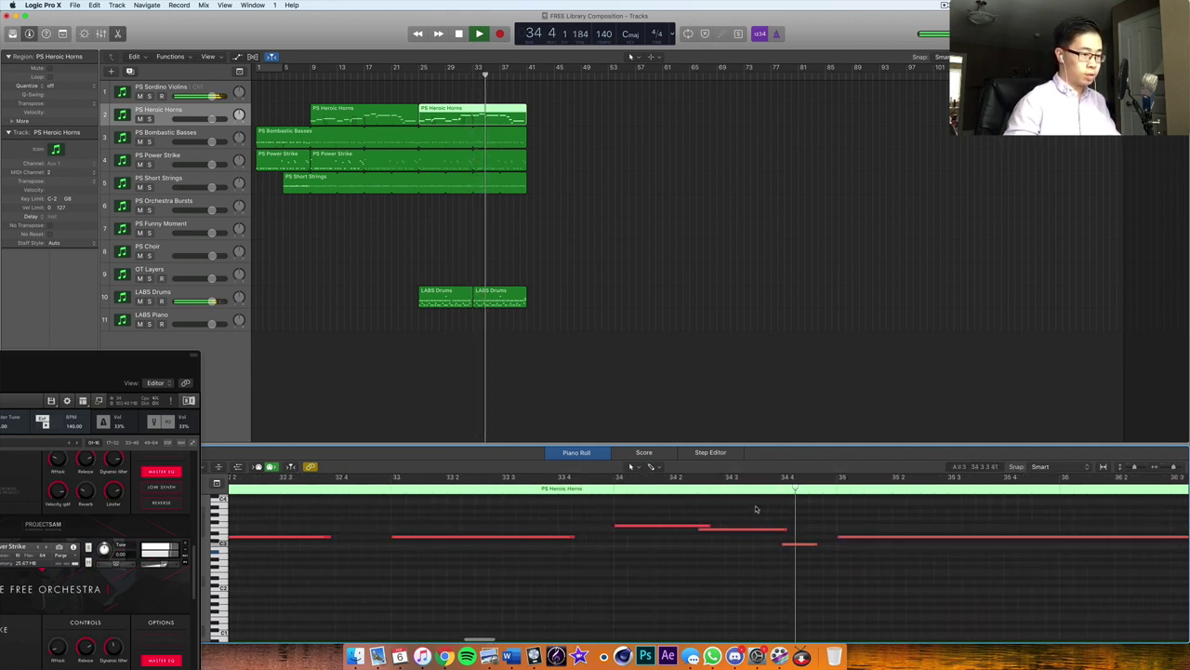
# Step: Slightly lengthen the short horn notes at 34 4 and 38 4 in the copied region while playing through to bar 39
pyautogui.press('space')
pyautogui.moveTo(817, 545); pyautogui.dragTo(821, 555)
pyautogui.press('space')
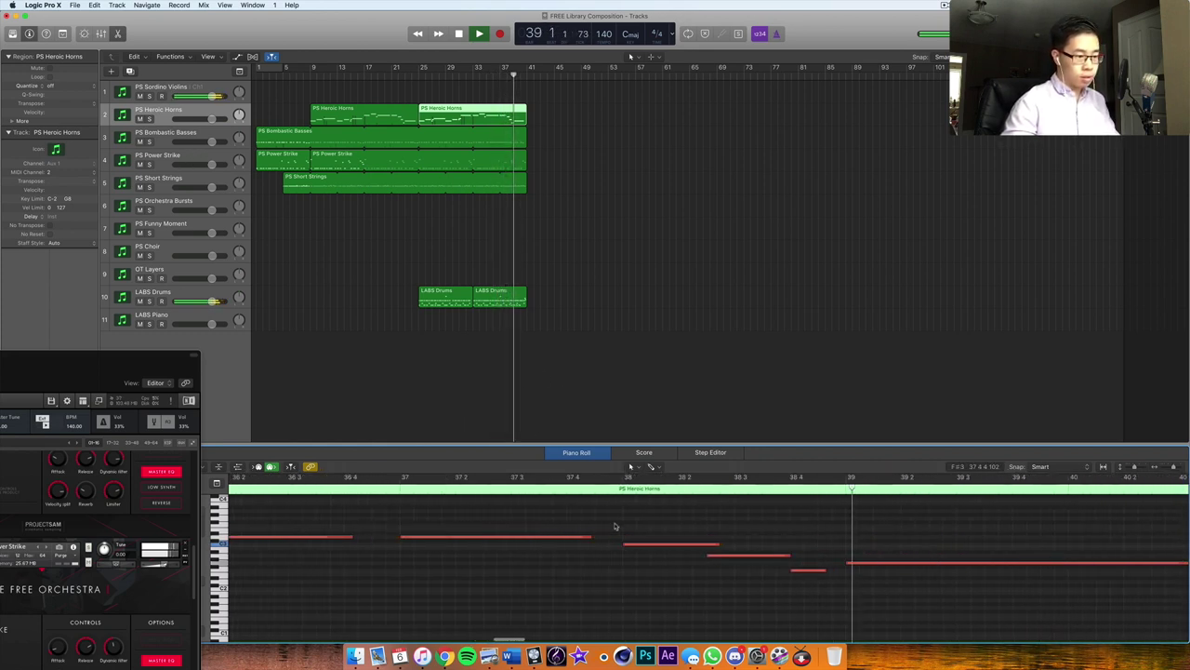
pyautogui.press('space')
pyautogui.moveTo(824, 570); pyautogui.dragTo(834, 573)
# Step: Review the opening of the copied horn region and bring up the closing notes of the first PS Heroic Horns region
pyautogui.hscroll(-10, 835, 575)
pyautogui.hscroll(-2, 835, 579)
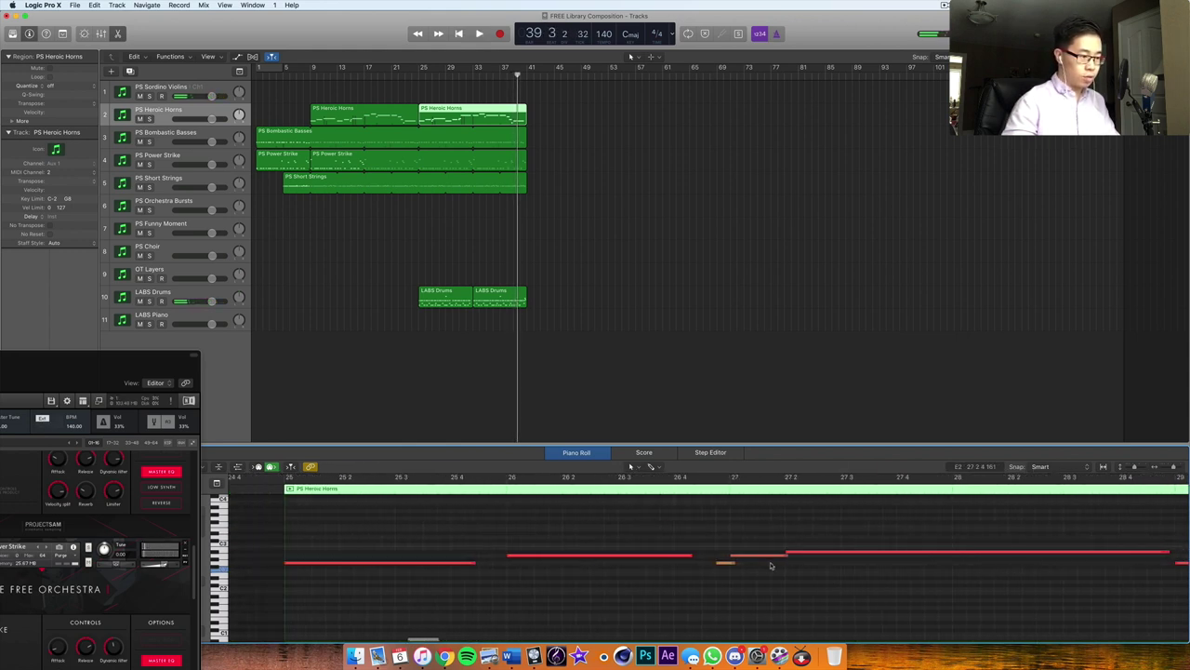
pyautogui.hscroll(-5, 680, 561)
pyautogui.click(391, 116)
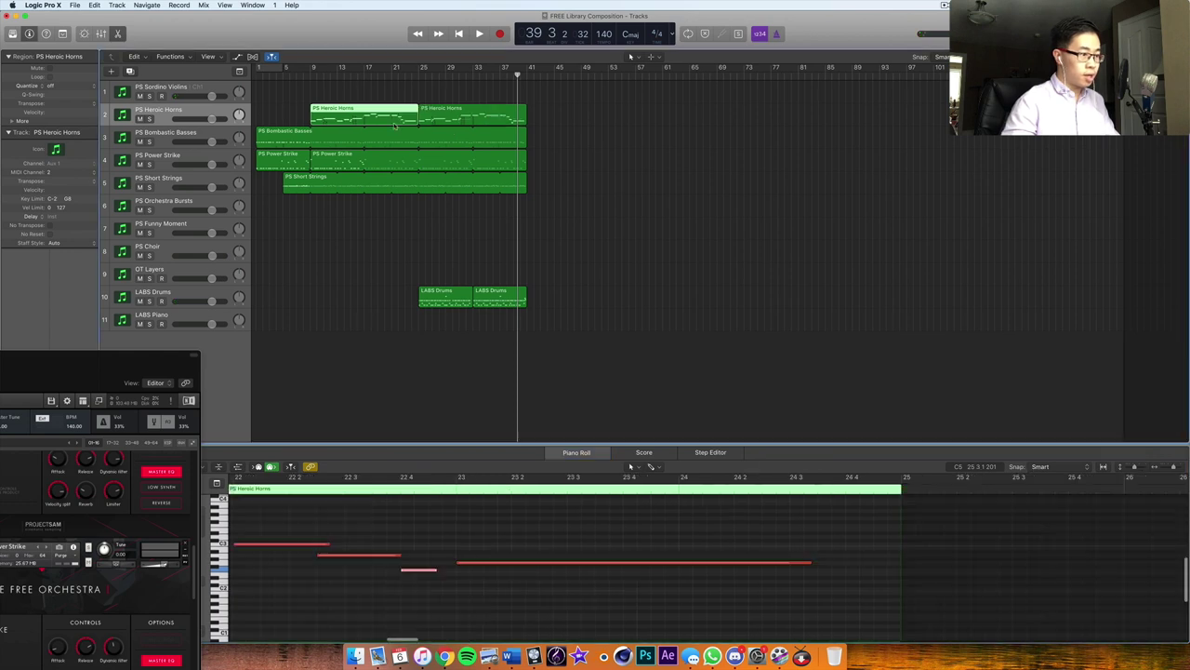
# Step: Lengthen the short F2 note before bar 23 in the first Heroic Horns region and adjust the lower short note before bar 15
pyautogui.click(439, 570)
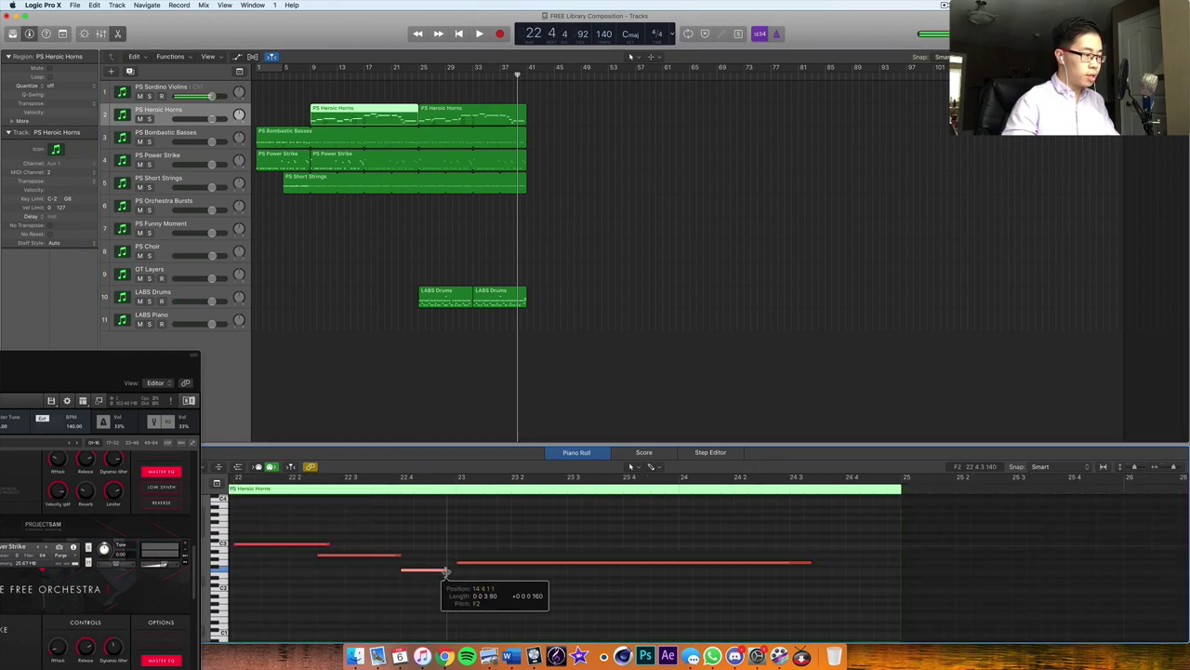
pyautogui.hscroll(-5, 472, 528)
pyautogui.hscroll(-10, 472, 530)
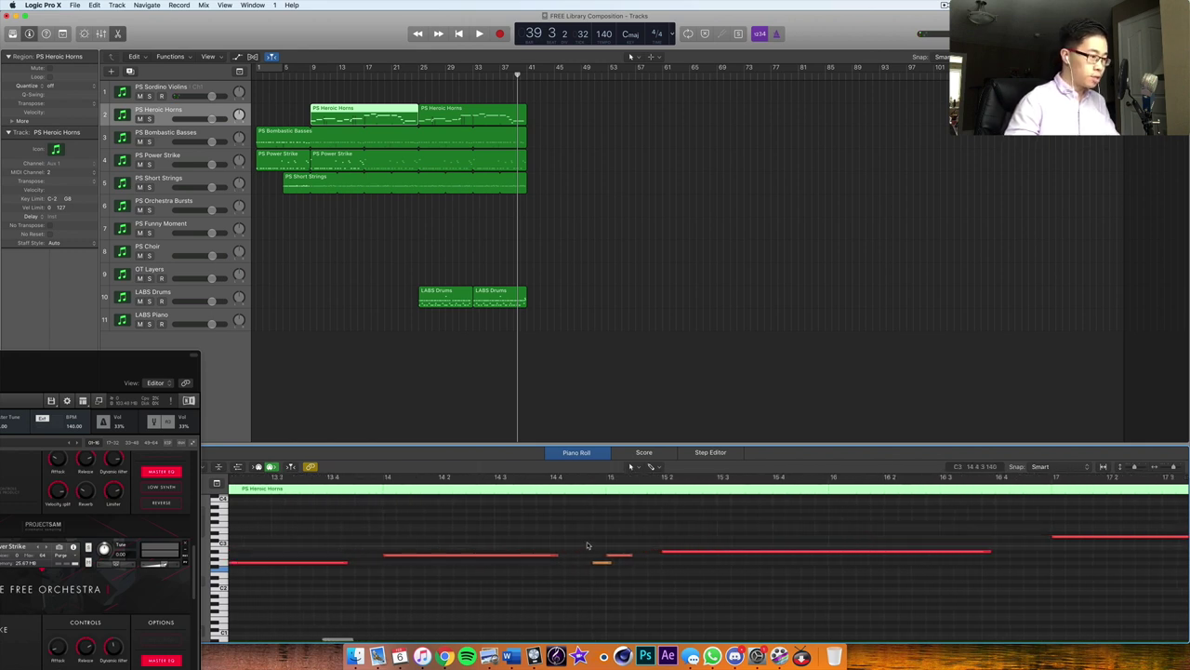
pyautogui.click(604, 563)
pyautogui.moveTo(604, 563); pyautogui.dragTo(599, 563)
pyautogui.click(389, 90)
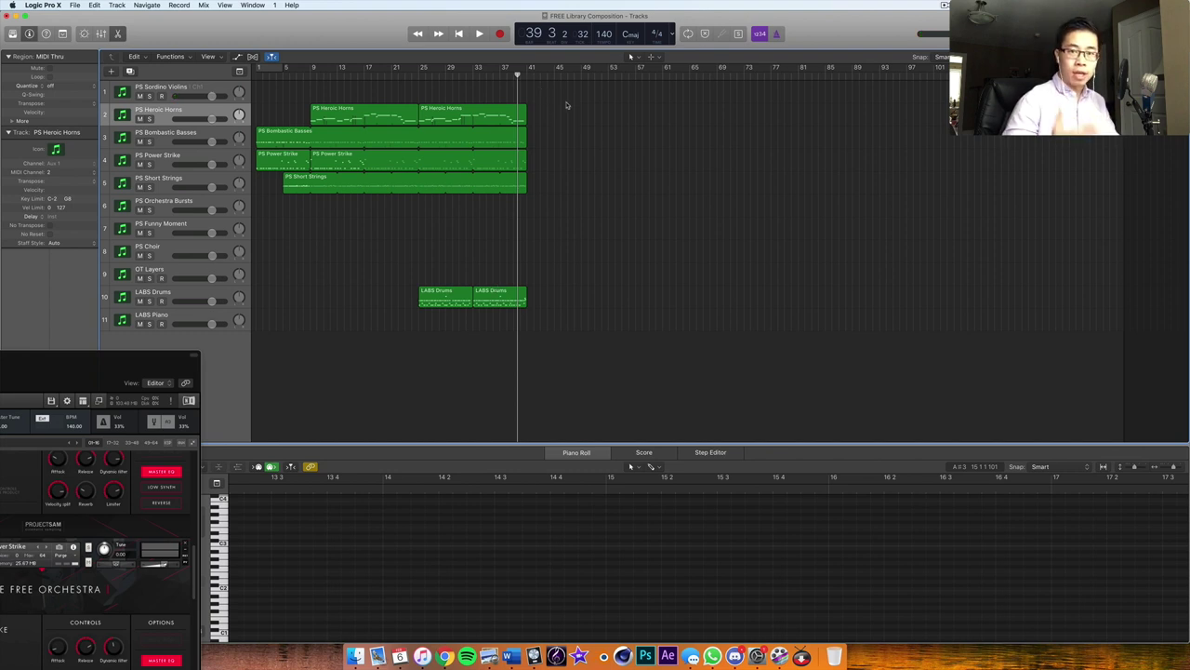
# Step: Play the arrangement from about bar 37, and again from about bar 32
pyautogui.click(500, 73)
pyautogui.press('space')
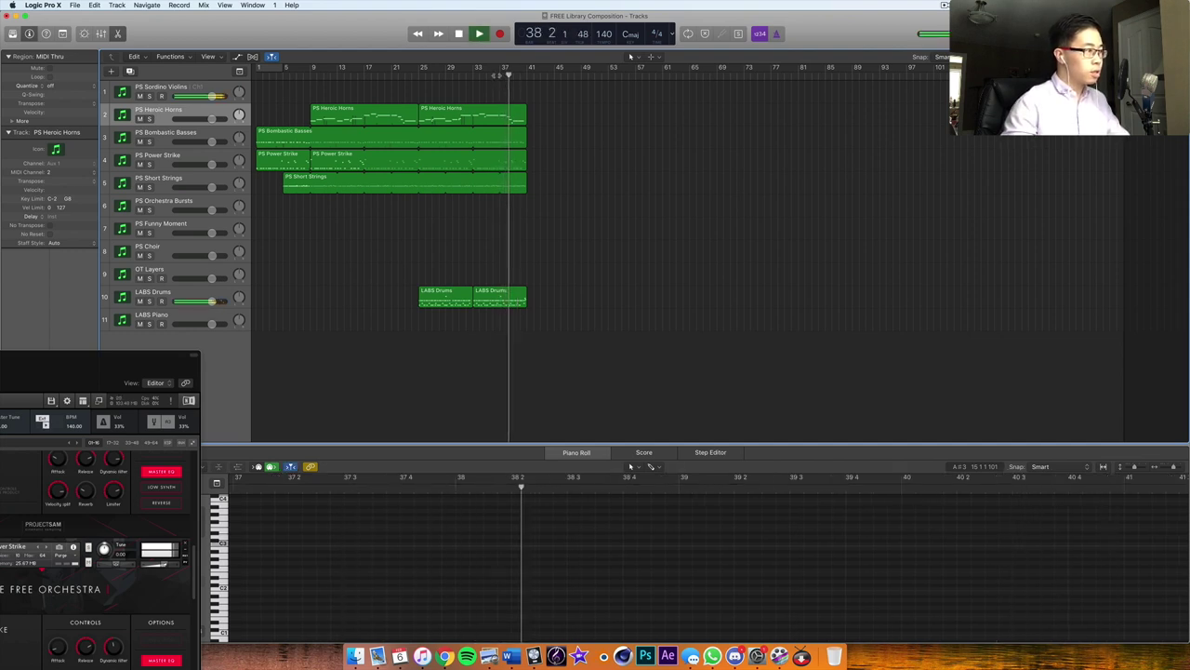
pyautogui.press('space')
pyautogui.press('space')
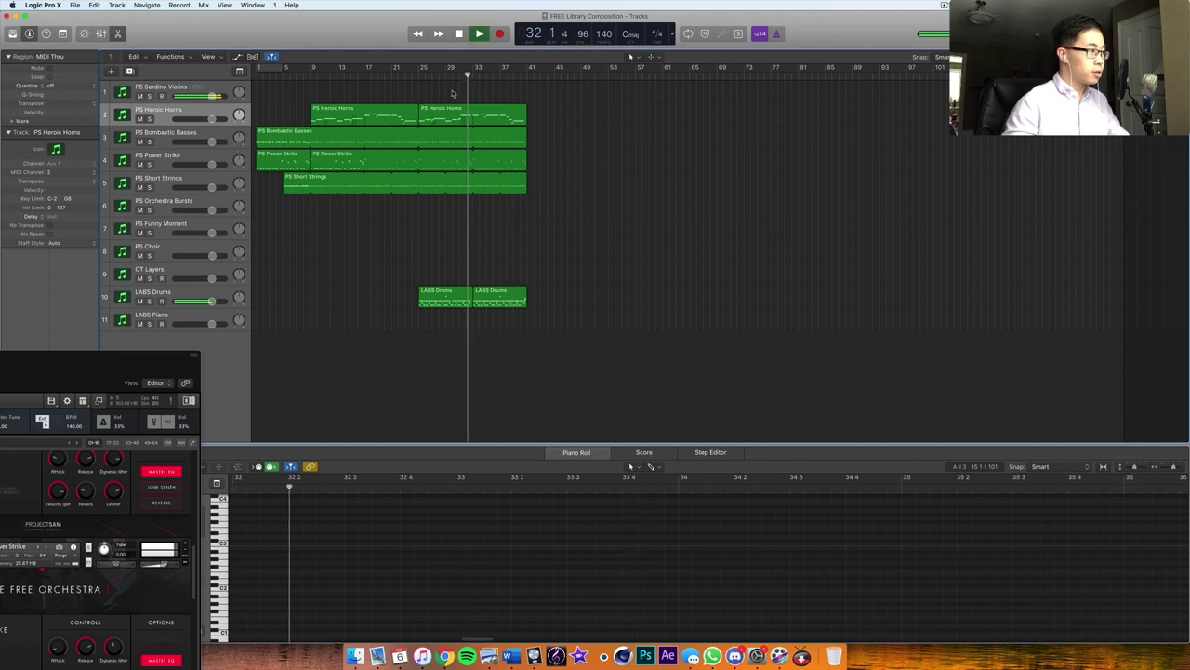
# Step: Record a PS Sordino Violins part from about bar 36 to bar 41, with the piano roll closed
pyautogui.press('Up')
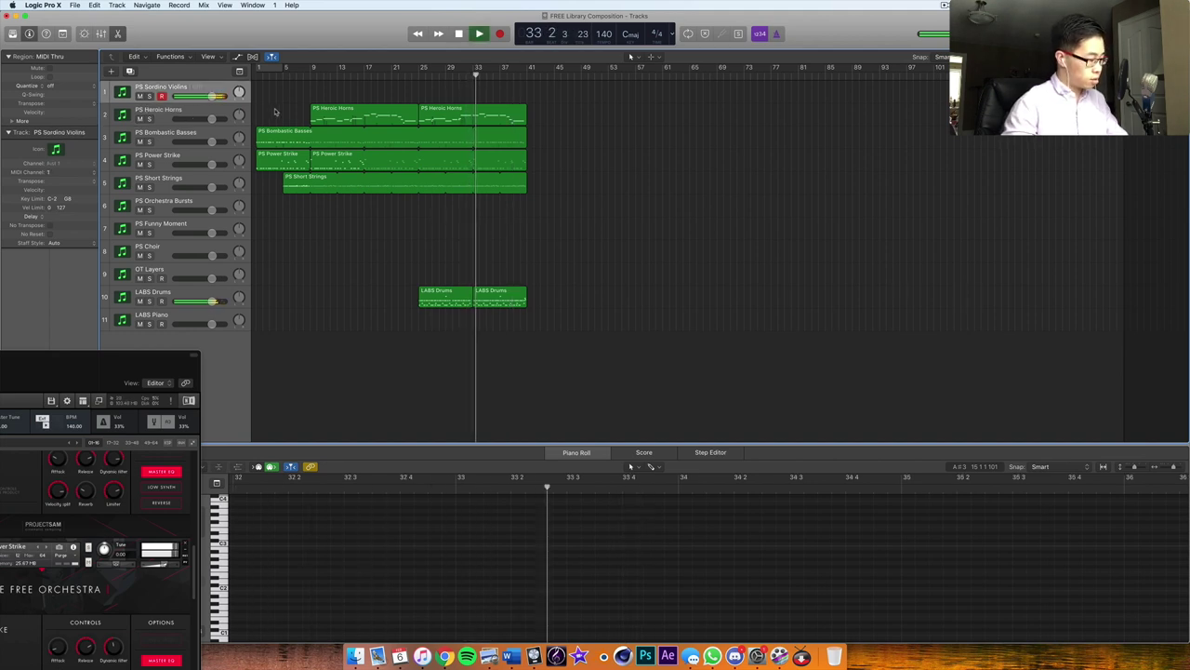
pyautogui.press('e')
pyautogui.press('r')
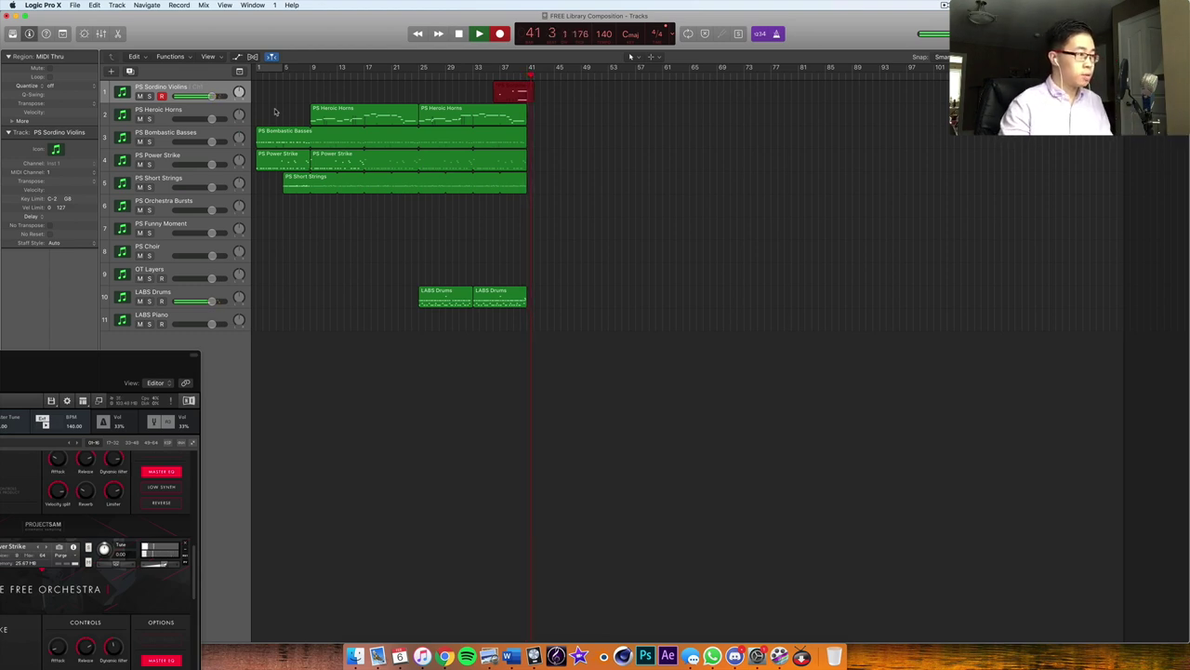
pyautogui.press('space')
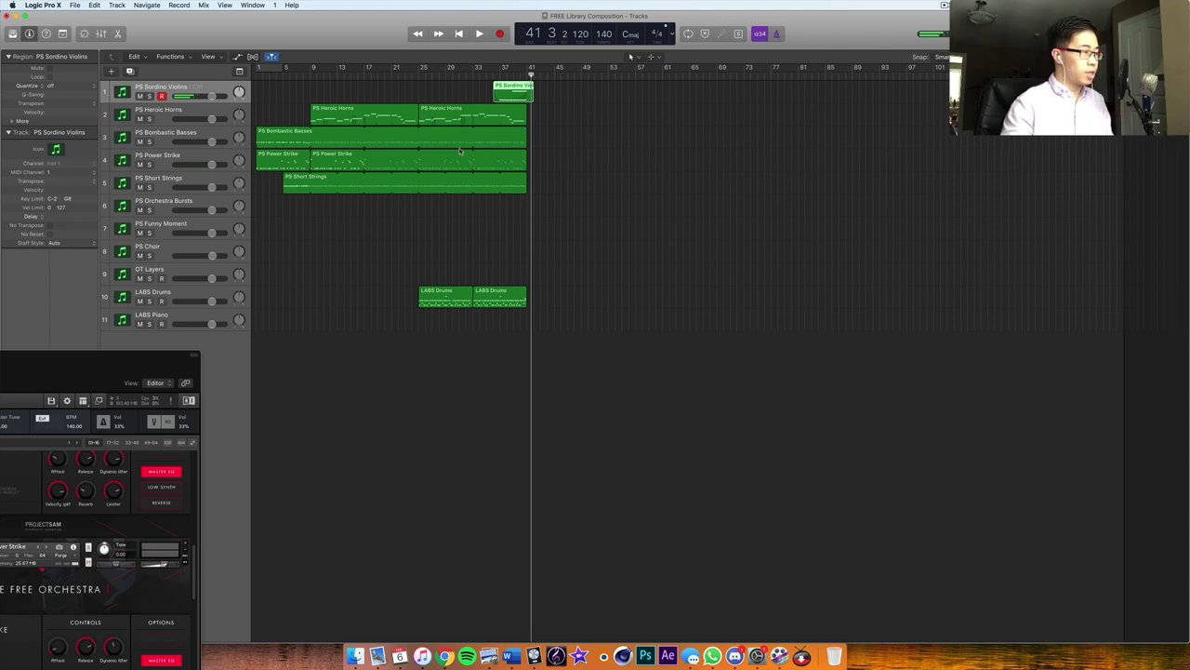
# Step: Play back the new Sordino Violins region from bar 36
pyautogui.click(494, 78)
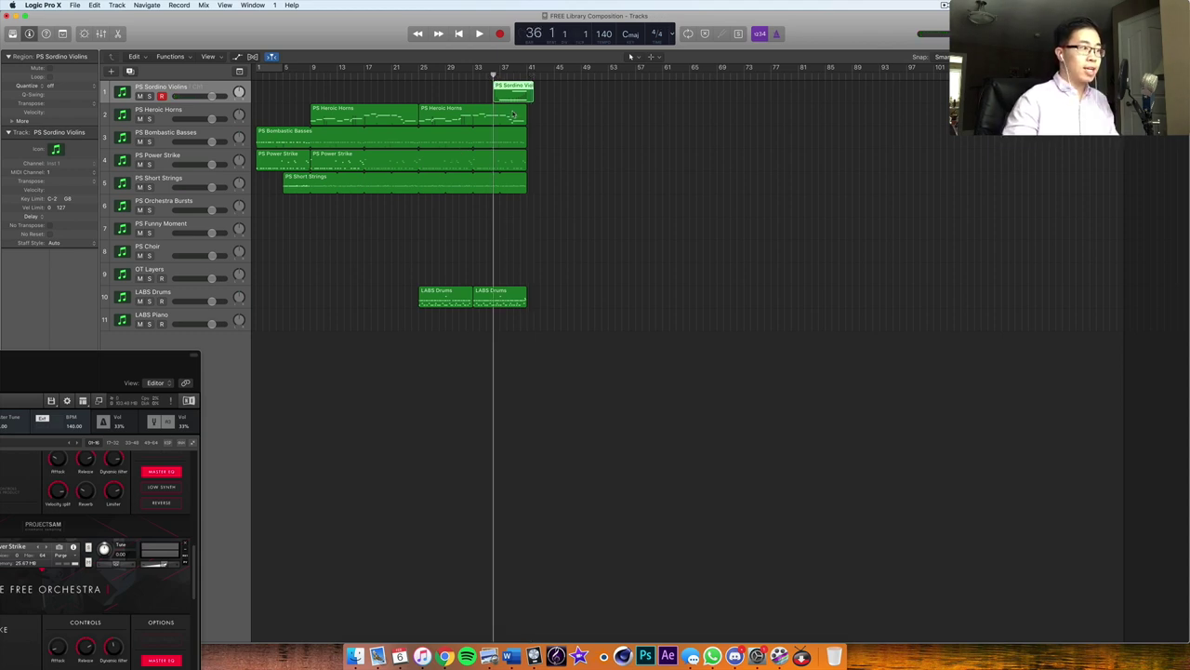
pyautogui.press('space')
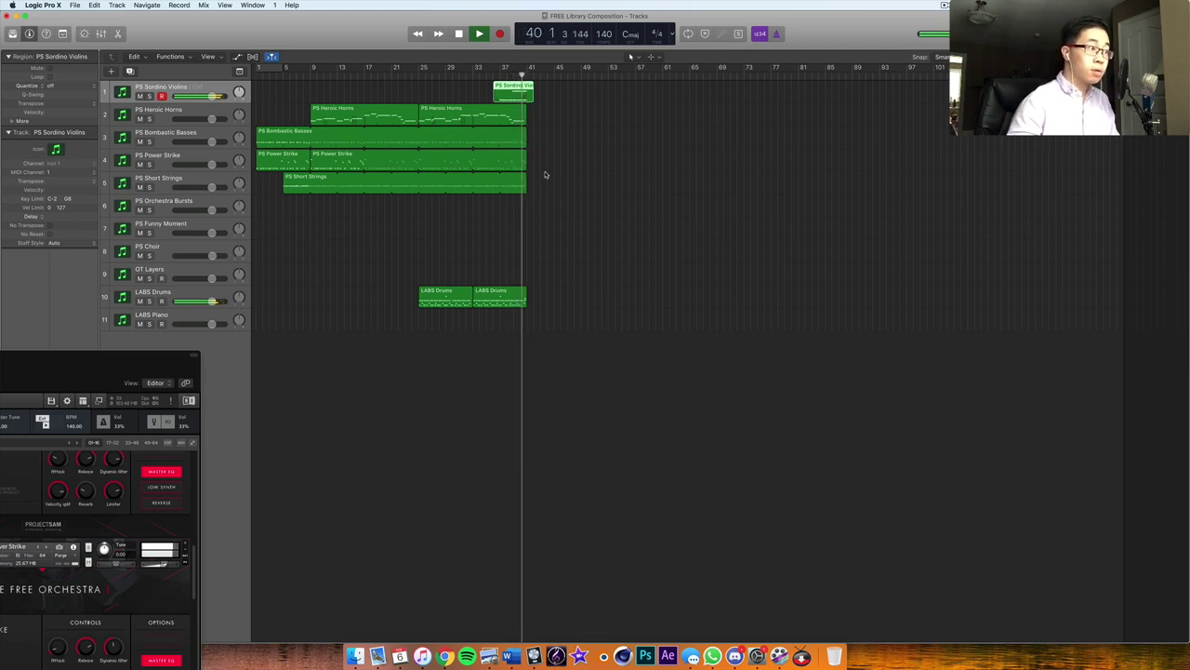
pyautogui.press('space')
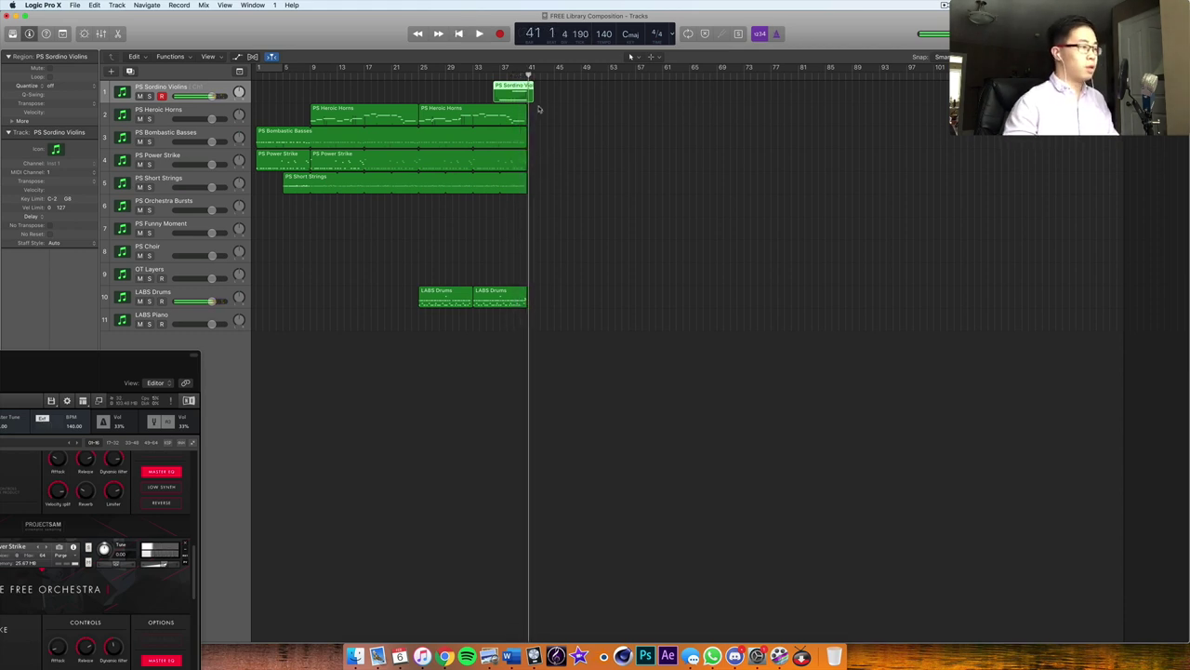
# Step: Select the OT Layers track, look through the Free Orchestra patches in Kontakt and close the Kontakt window
pyautogui.click(183, 273)
pyautogui.moveTo(149, 367); pyautogui.dragTo(909, 91)
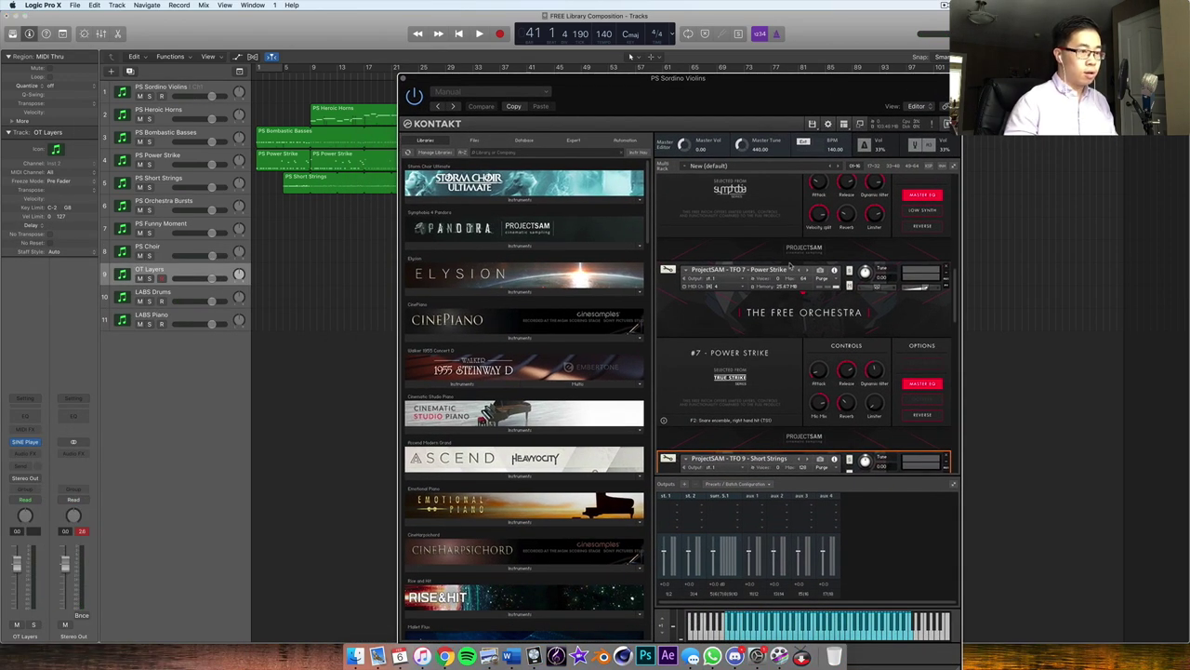
pyautogui.scroll(-10, 790, 266)
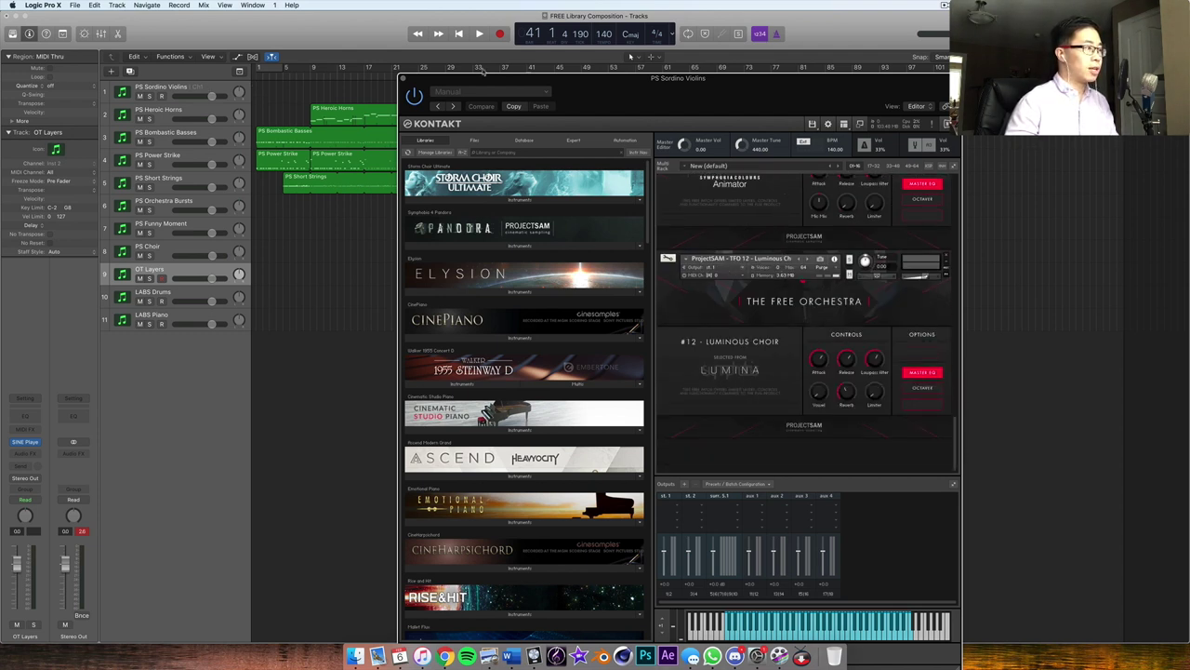
pyautogui.click(404, 80)
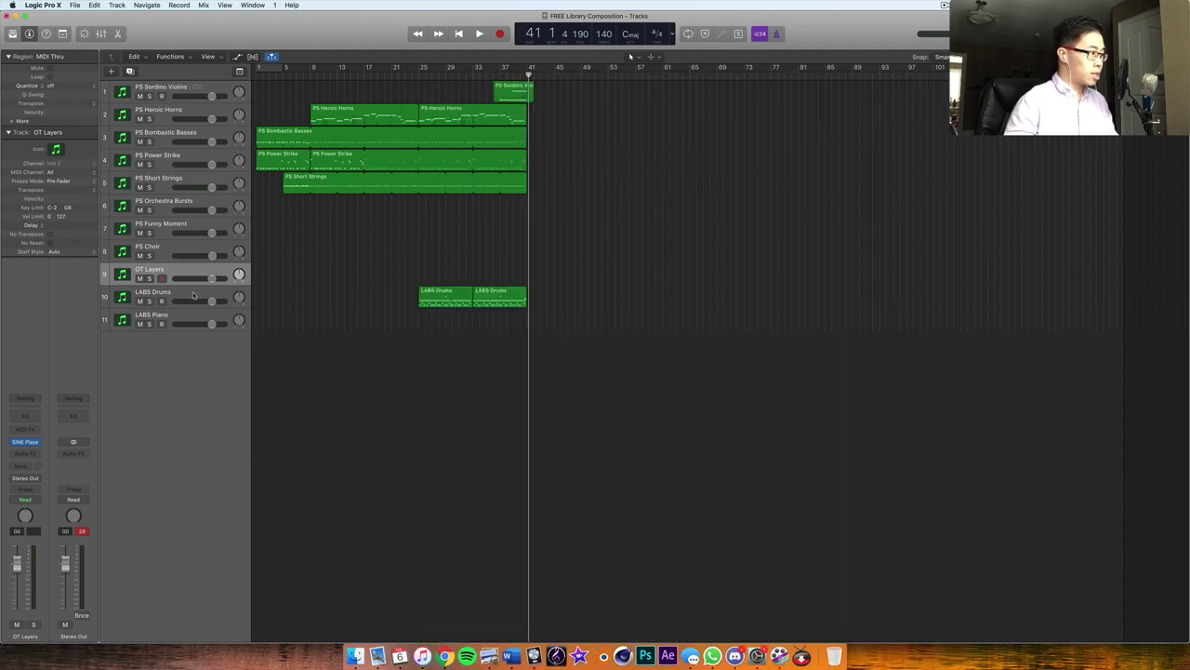
# Step: Open SINE Player on OT Layers, view its Performance and Mixer pages, and move its window clear of the arrangement
pyautogui.click(25, 442)
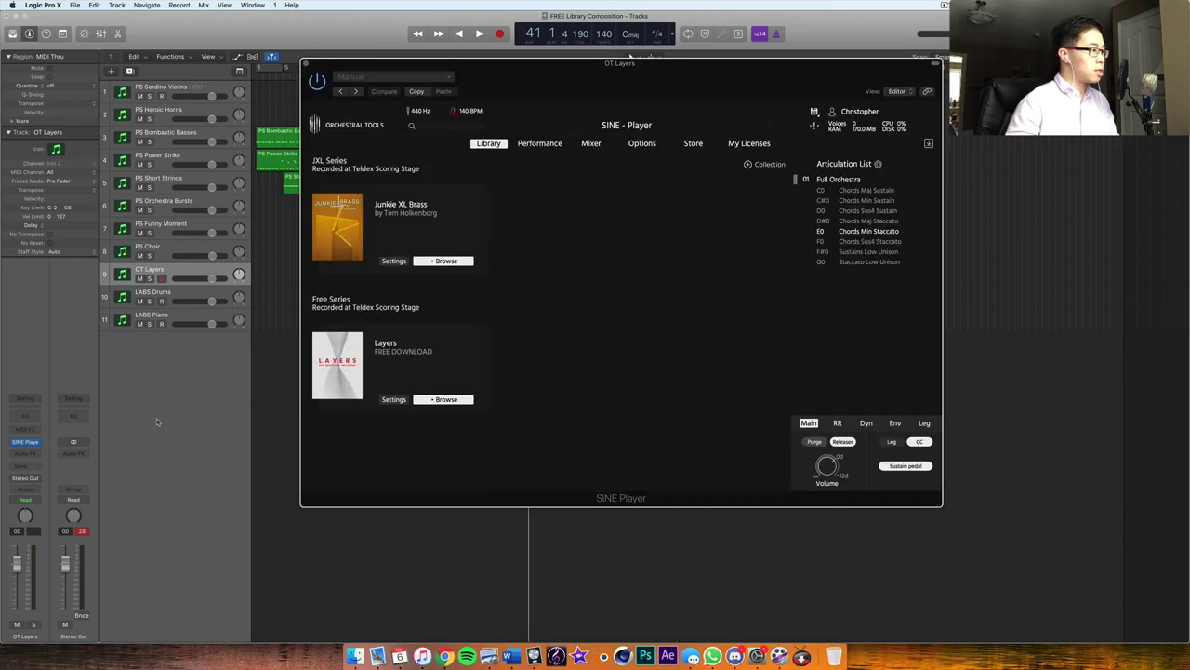
pyautogui.click(538, 142)
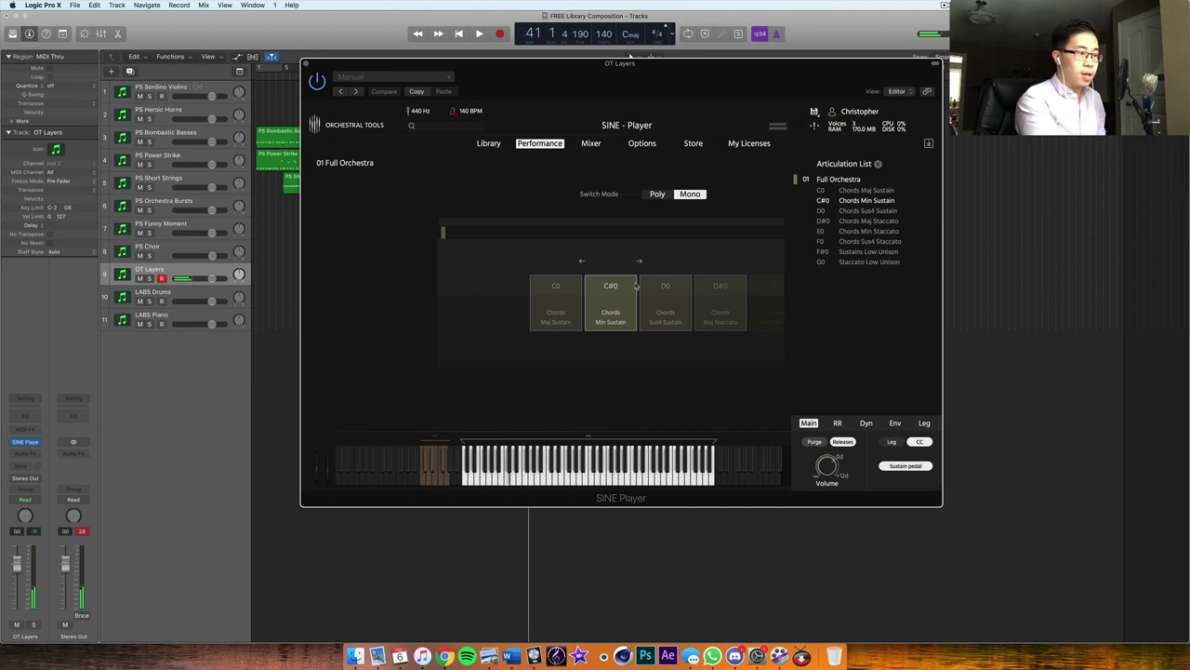
pyautogui.click(592, 145)
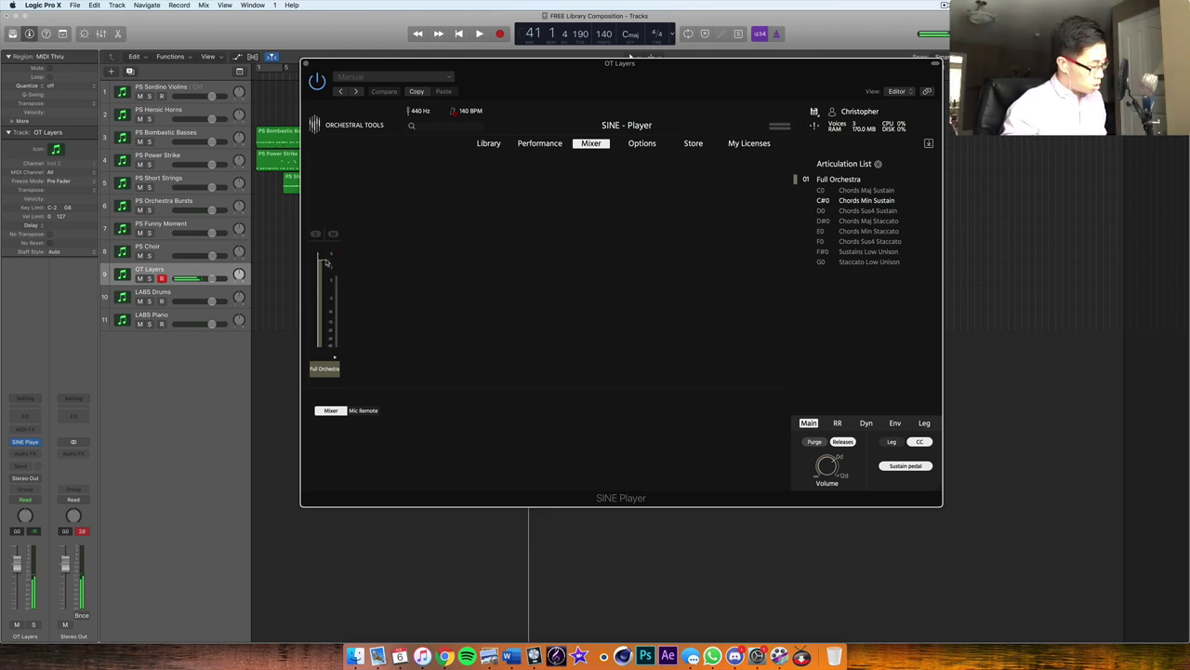
pyautogui.moveTo(556, 94); pyautogui.dragTo(386, 541)
pyautogui.press(',')
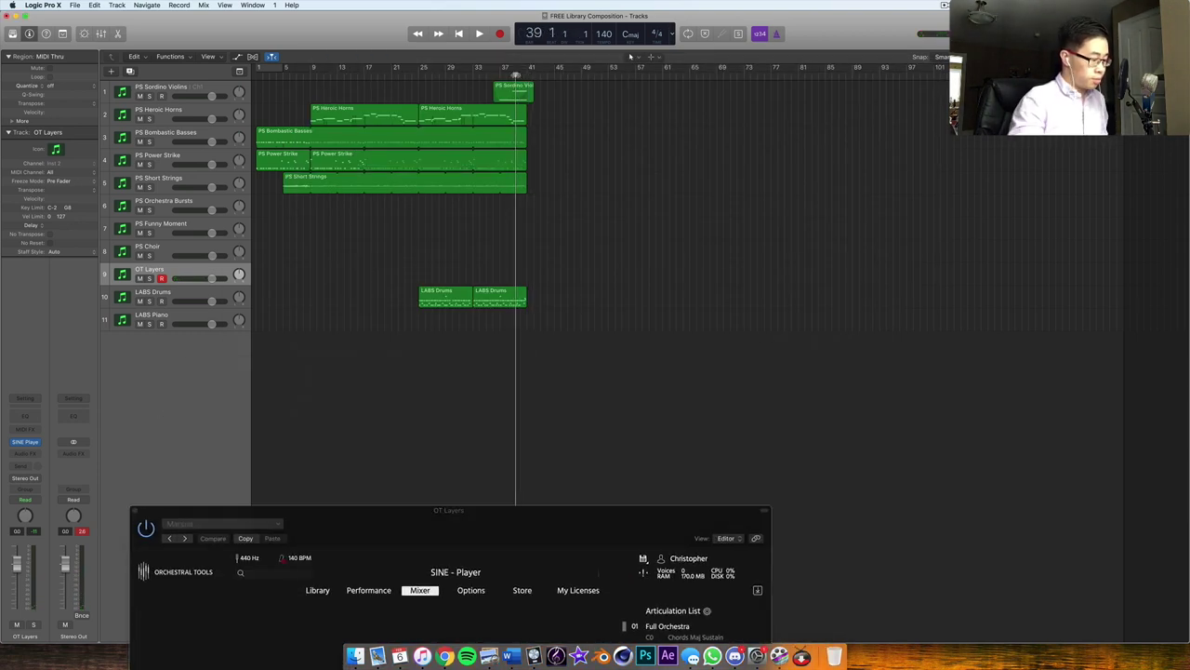
pyautogui.press('space')
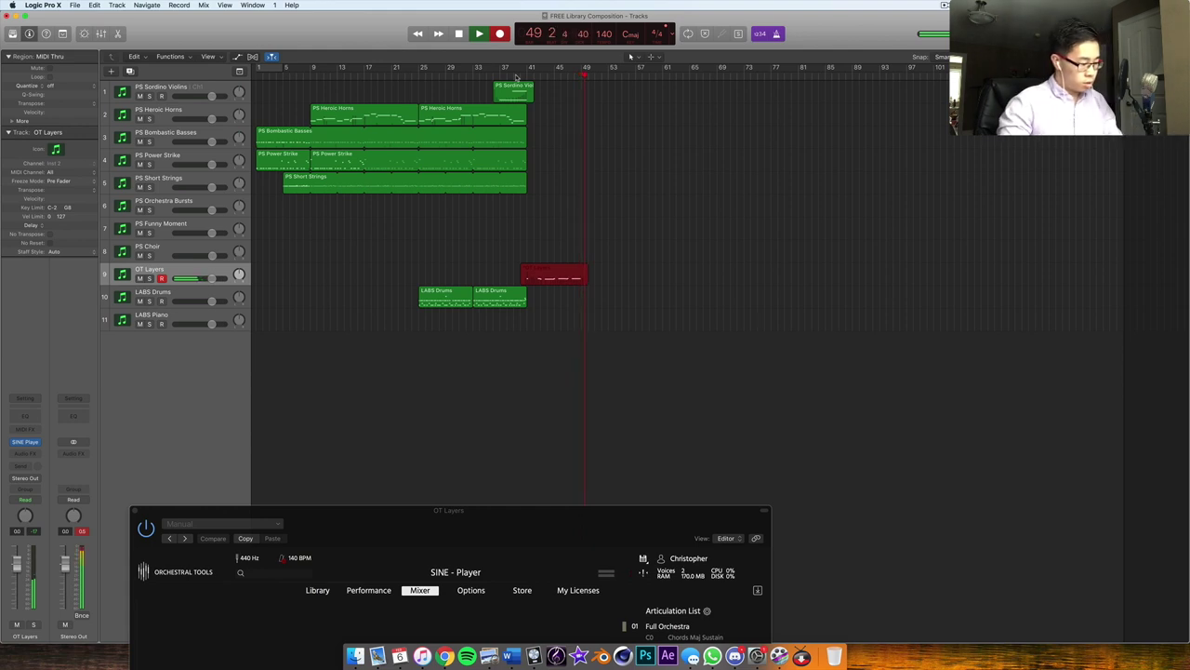
pyautogui.press('space')
pyautogui.press('super+z')
# Step: Record an OT Layers chord part from bar 40 to about bar 57
pyautogui.click(520, 71)
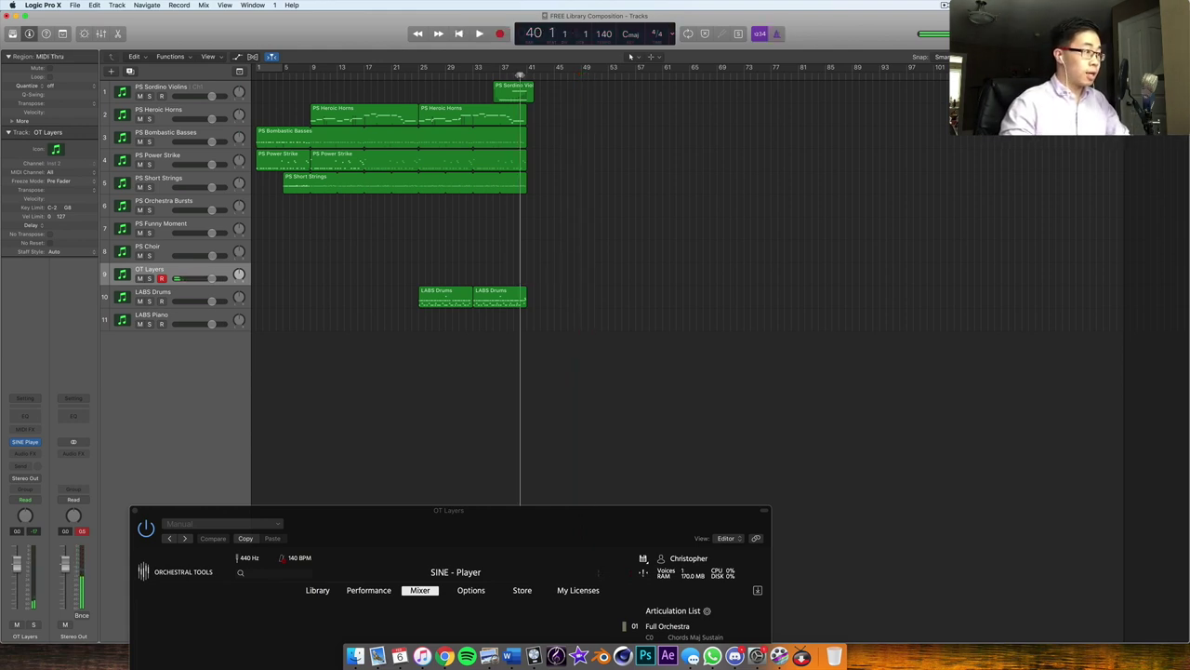
pyautogui.press('r')
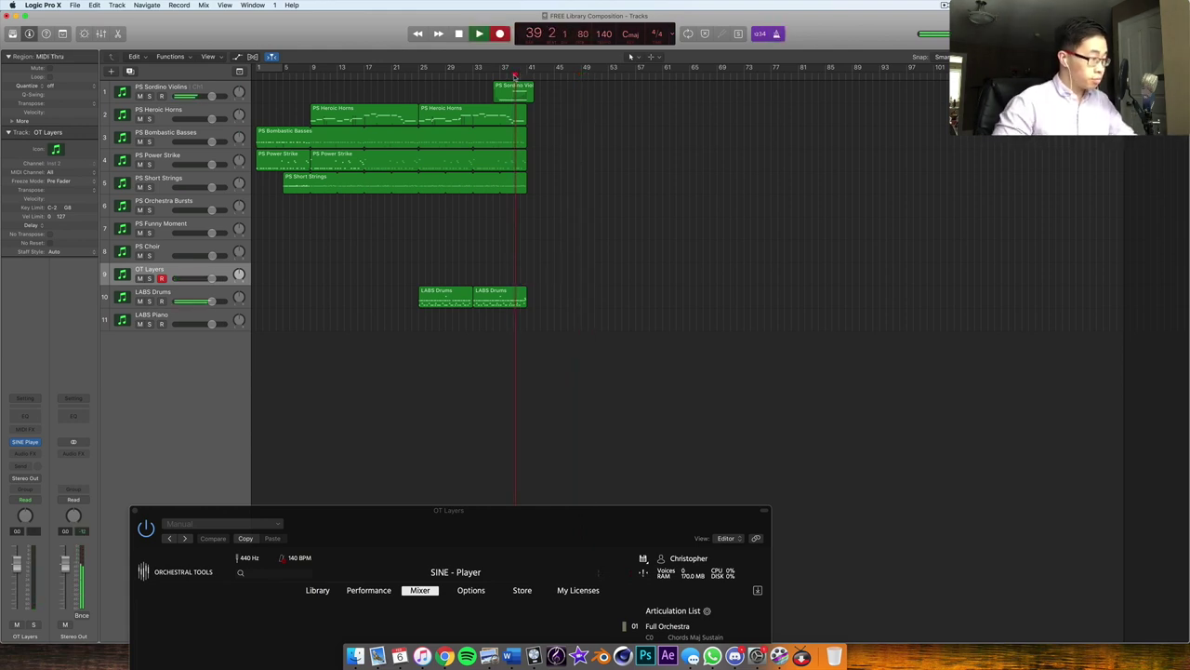
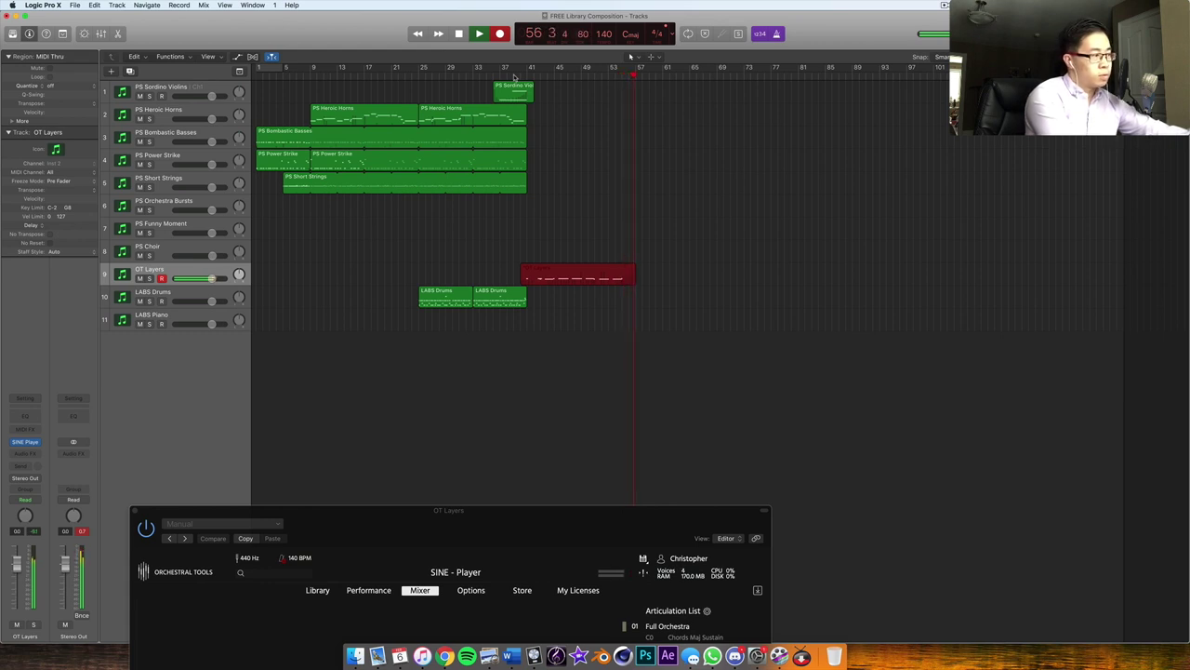
pyautogui.press('space')
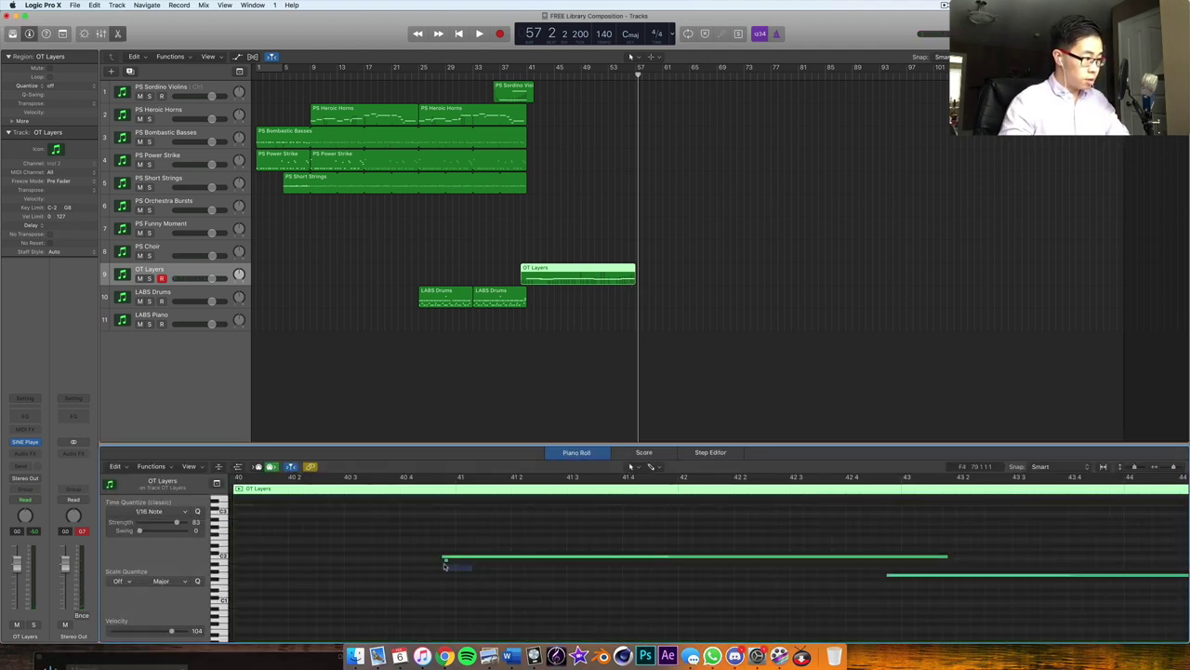
# Step: Move the first long OT Layers note to start at bar 41 and play the part back
pyautogui.moveTo(460, 561); pyautogui.dragTo(472, 560)
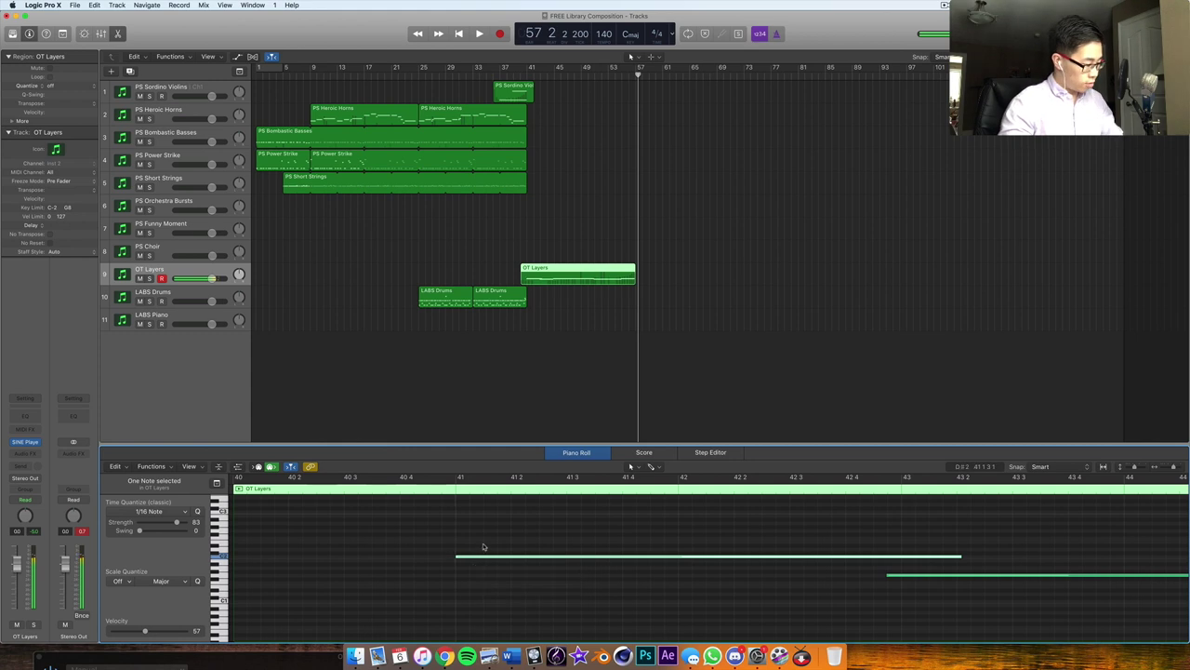
pyautogui.press('super+a')
pyautogui.click(415, 490)
pyautogui.press('space')
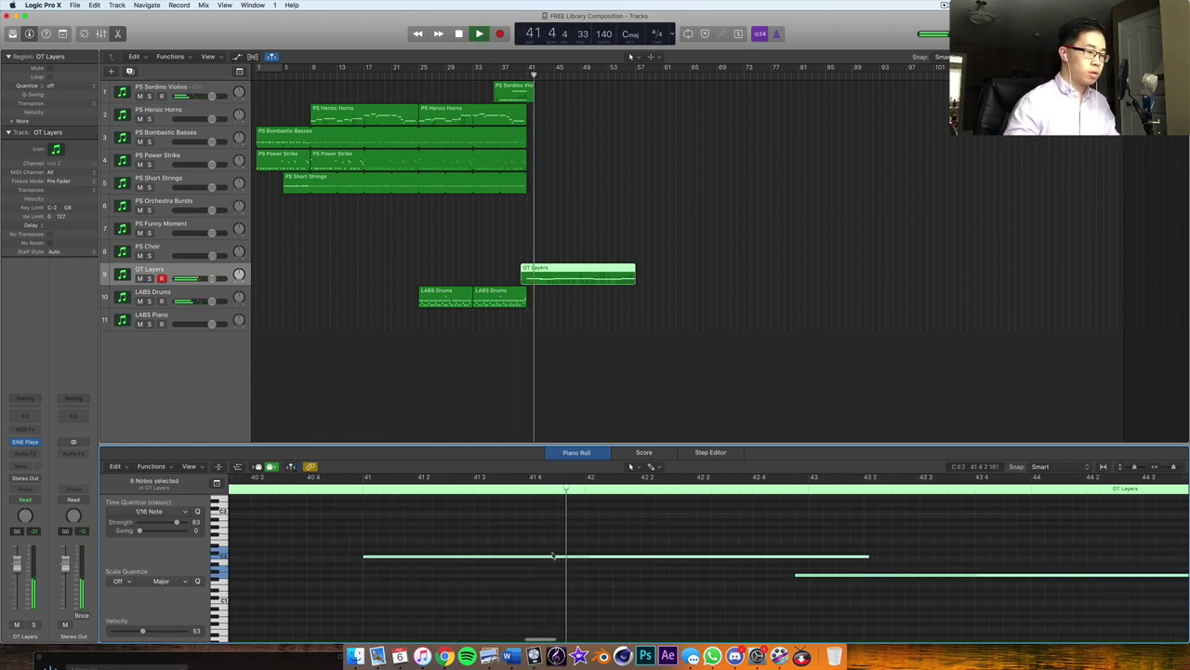
# Step: Adjust the first long OT Layers note and continue playing the part to check it
pyautogui.click(758, 560)
pyautogui.moveTo(741, 558); pyautogui.dragTo(673, 558)
pyautogui.press('space')
pyautogui.click(653, 477)
pyautogui.press('space')
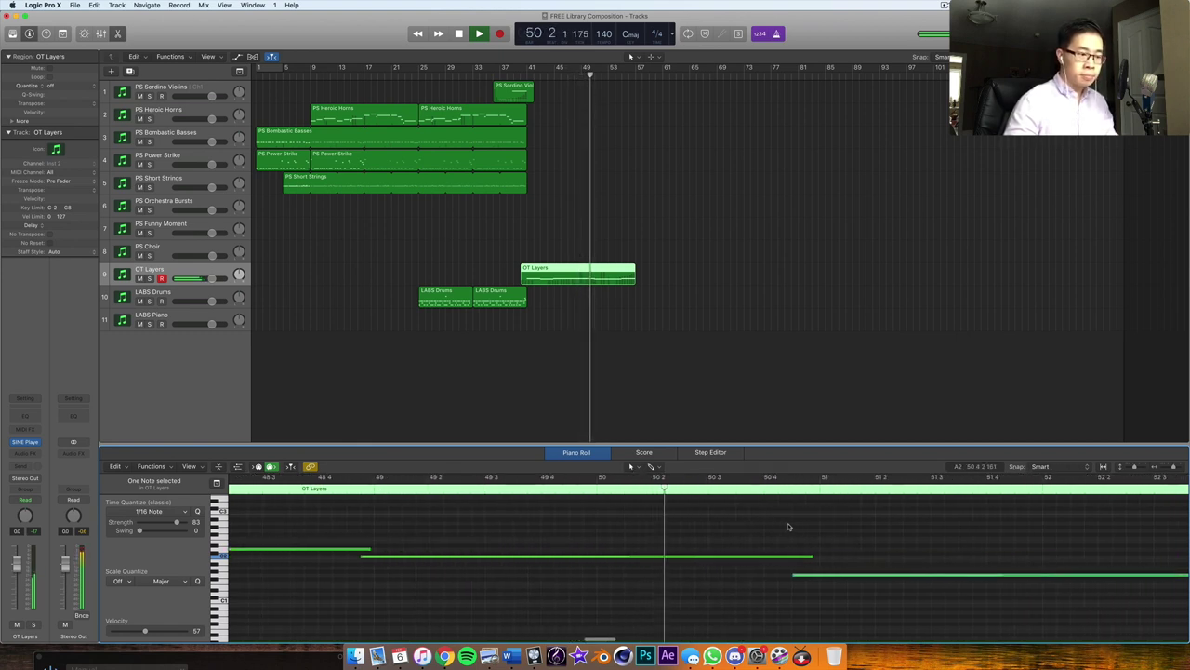
# Step: Adjust the long OT Layers note that starts just before bar 51 and resume playback
pyautogui.press('space')
pyautogui.moveTo(741, 574); pyautogui.dragTo(747, 575)
pyautogui.press('space')
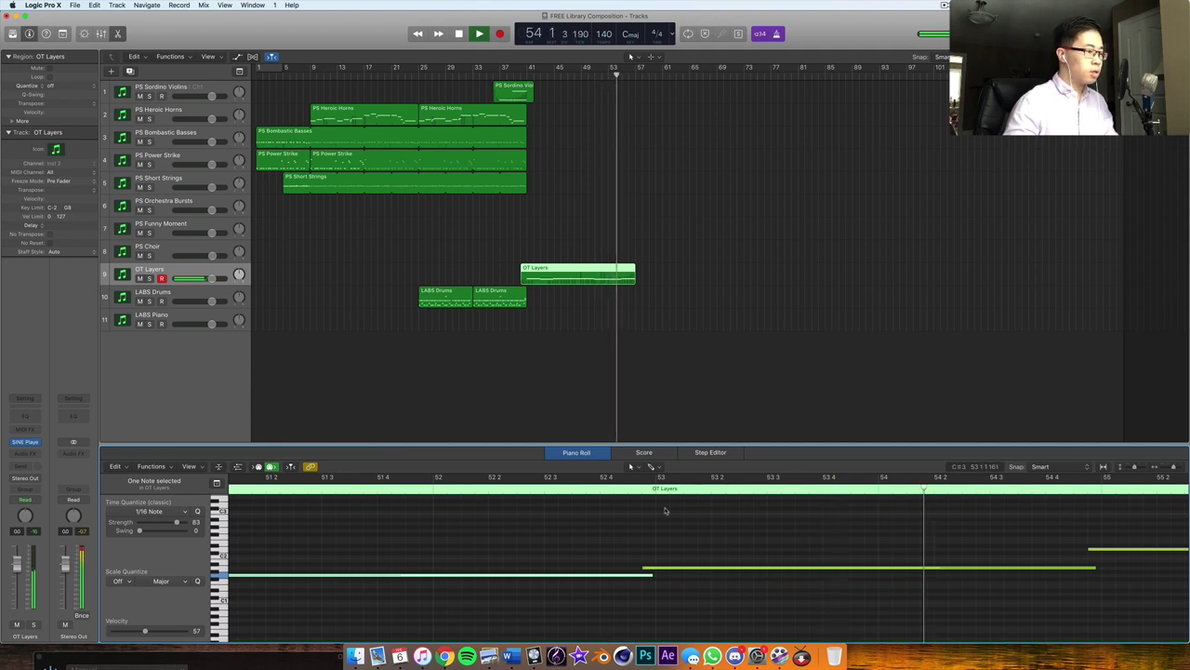
# Step: Replay the OT Layers chord change leading into bar 55
pyautogui.press('space')
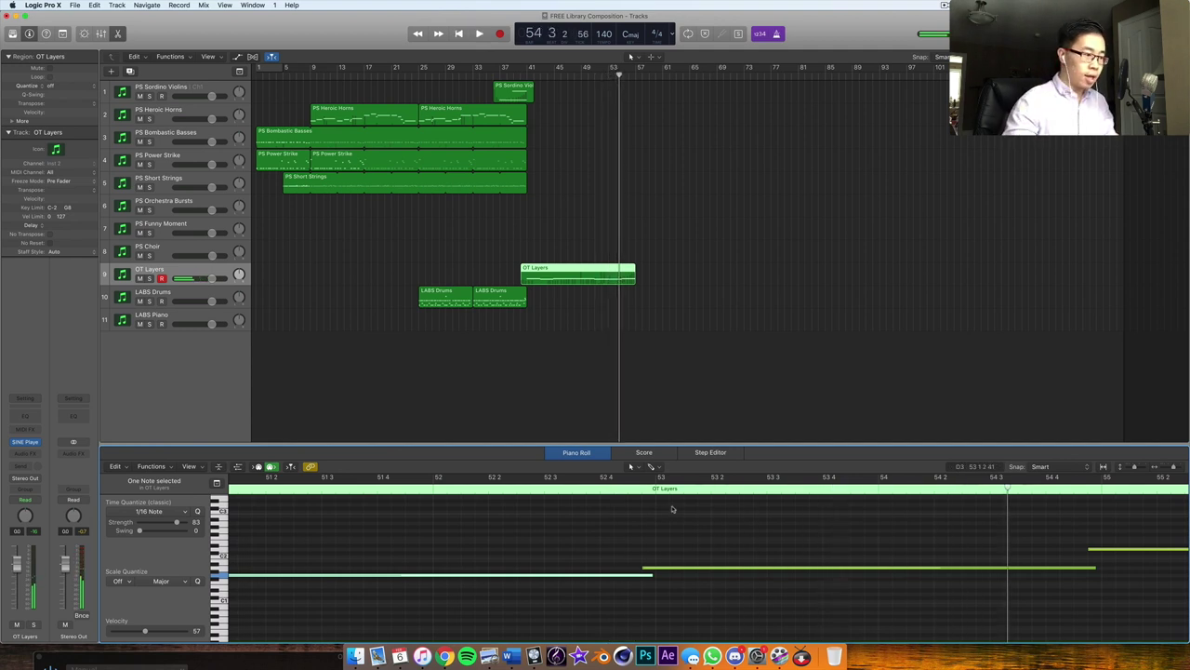
pyautogui.click(625, 488)
pyautogui.press('space')
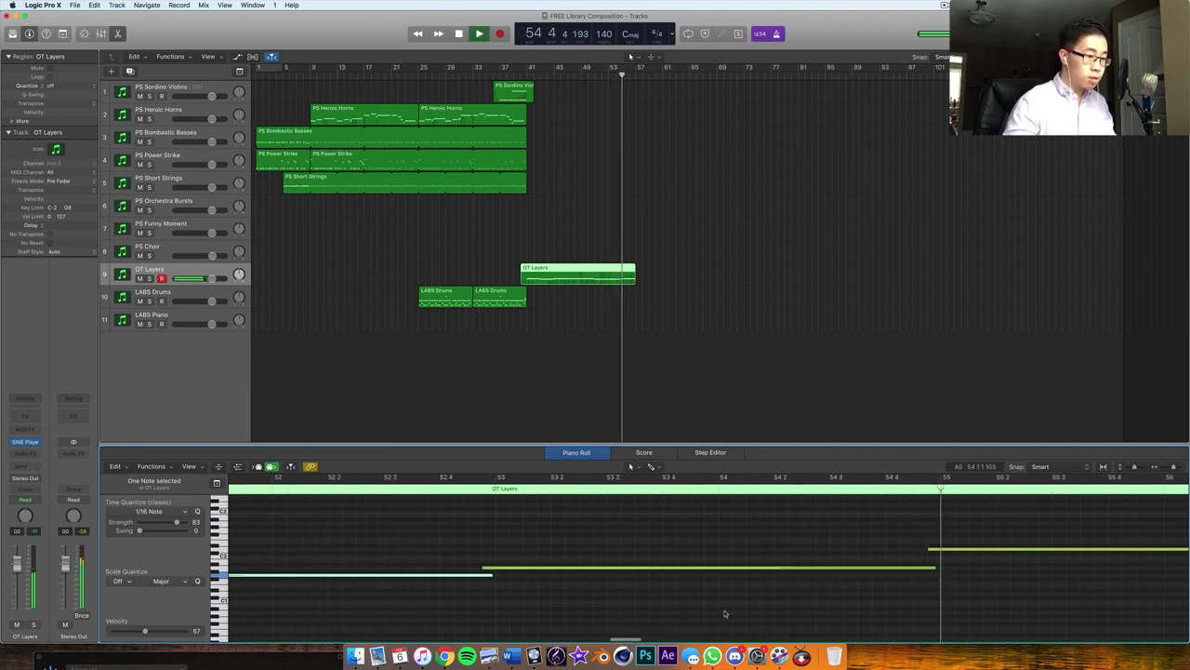
pyautogui.press('space')
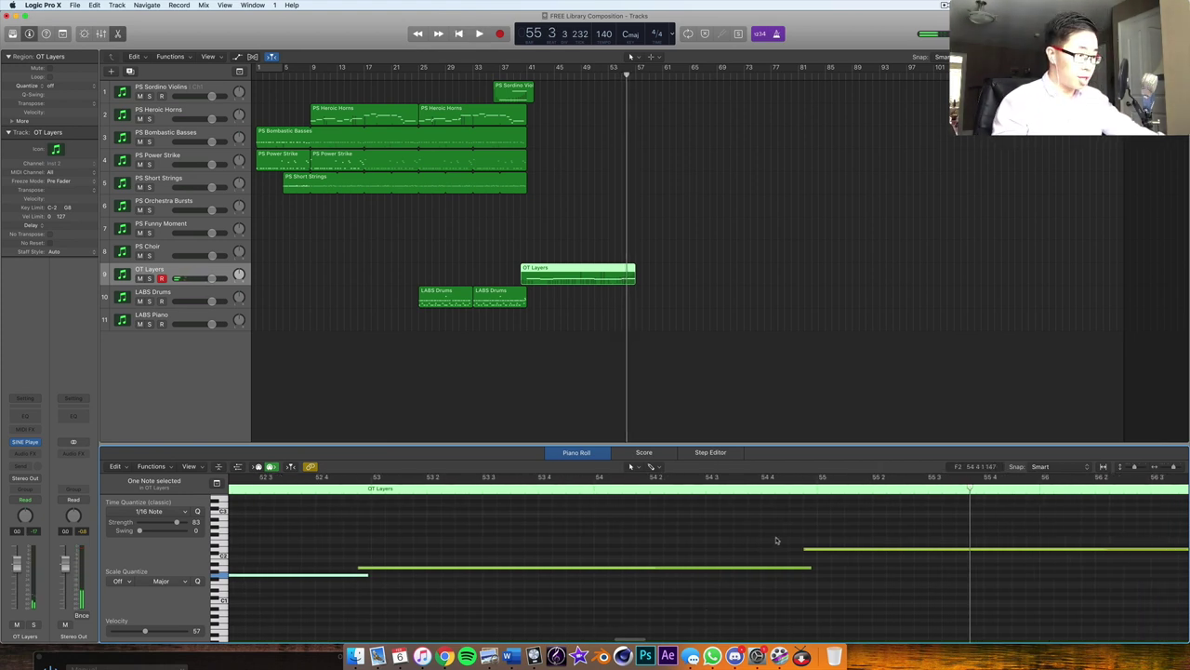
# Step: Record a C0 keyswitch note into the OT Layers region just before bar 55
pyautogui.click(691, 490)
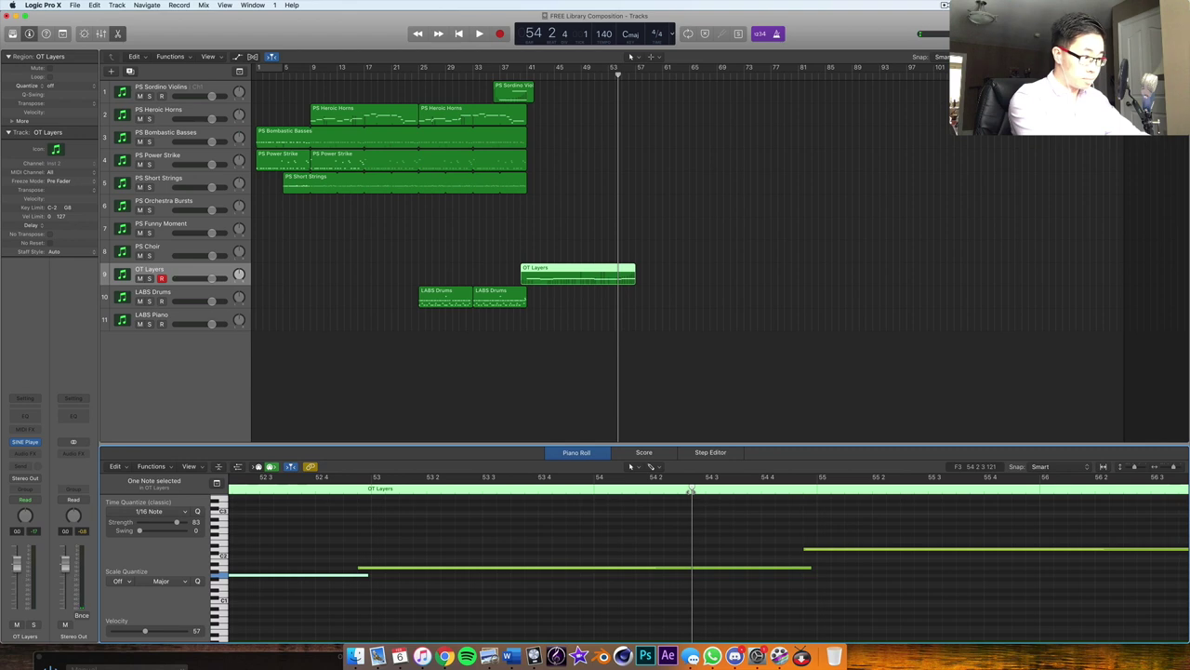
pyautogui.press('r')
pyautogui.press('space')
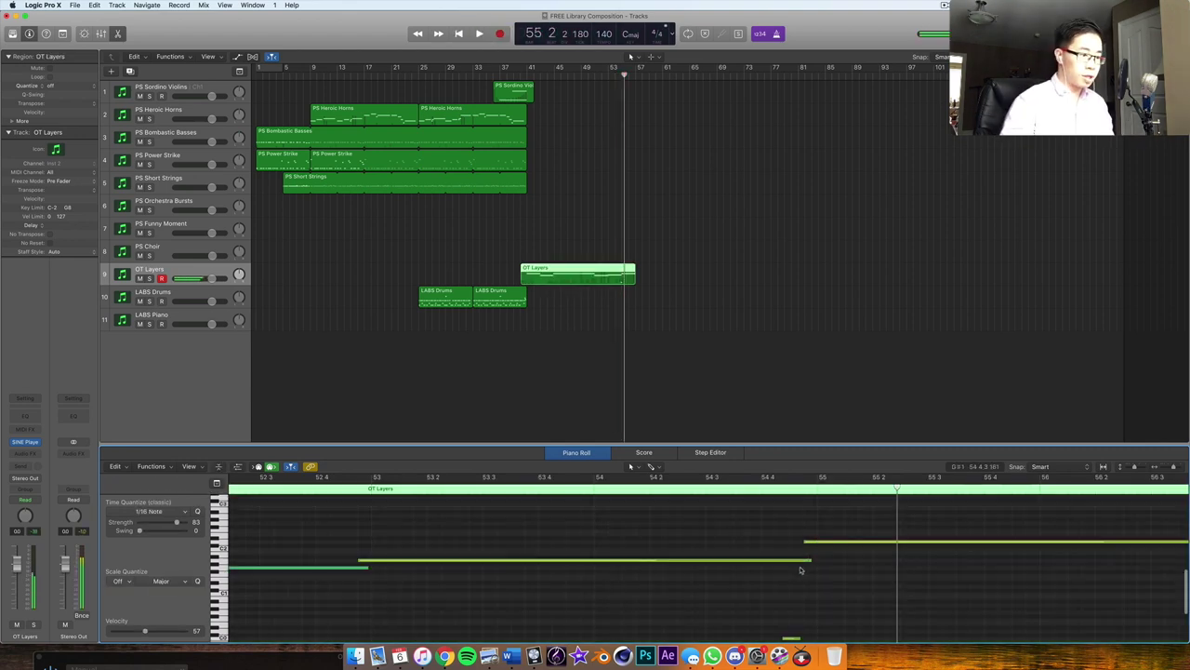
pyautogui.scroll(-2, 742, 594)
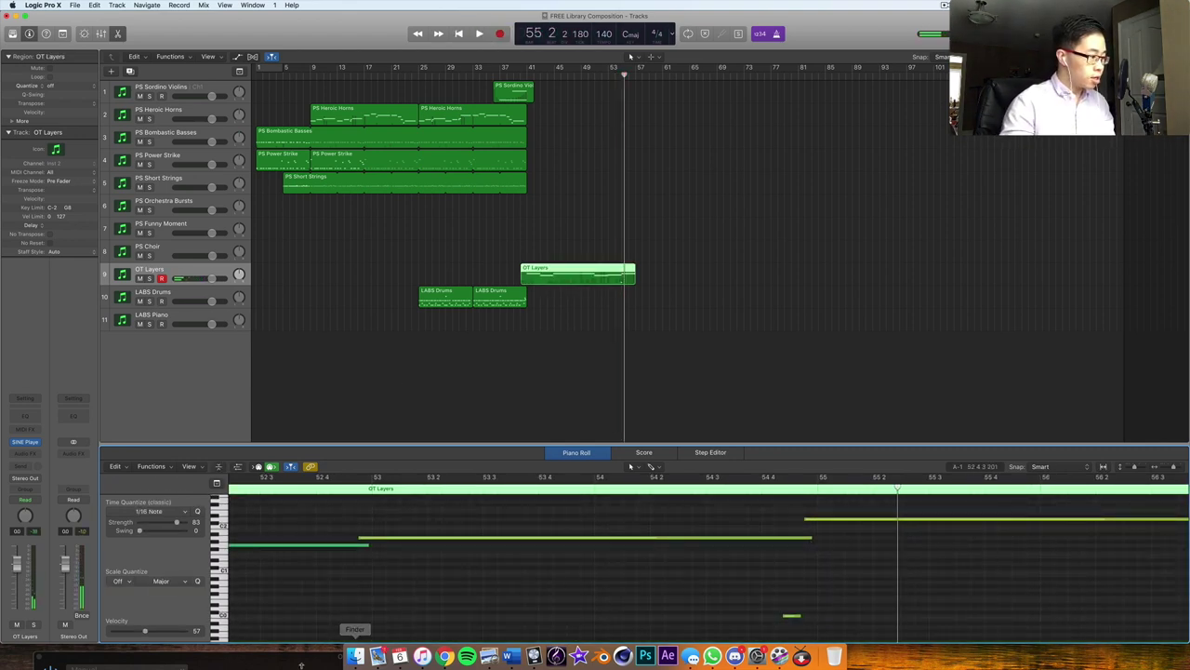
# Step: Bring back the SINE Player window over the arrangement and show its Performance page with the articulation keyswitches
pyautogui.press('v')
pyautogui.moveTo(583, 333); pyautogui.dragTo(691, 160)
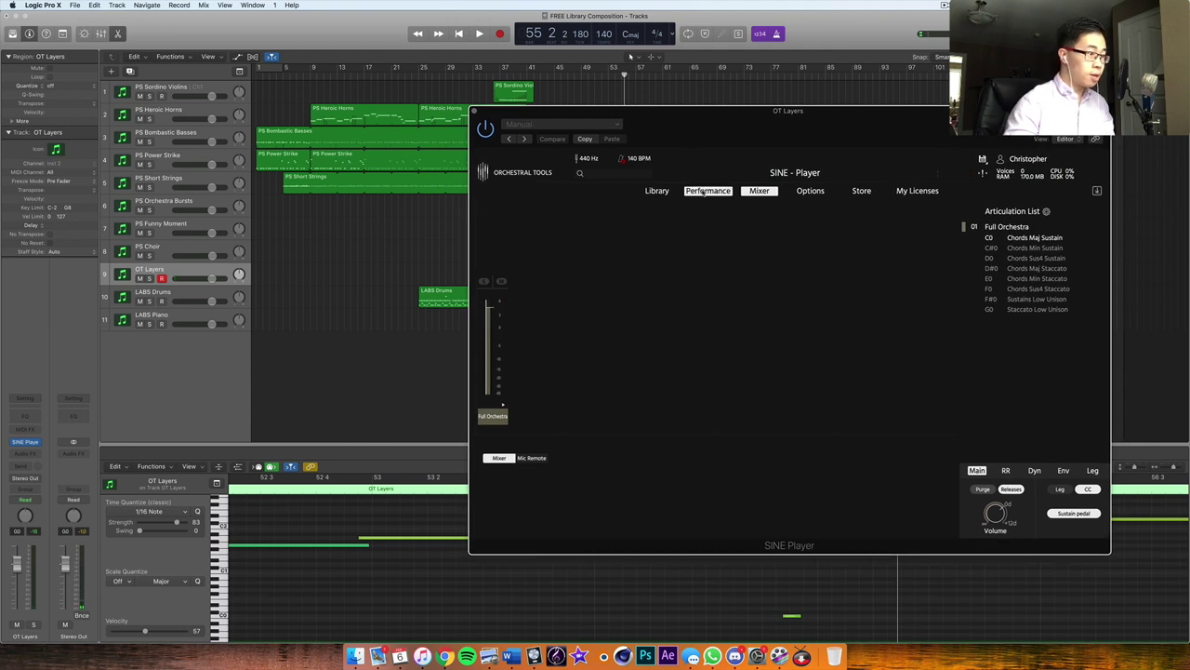
pyautogui.click(704, 191)
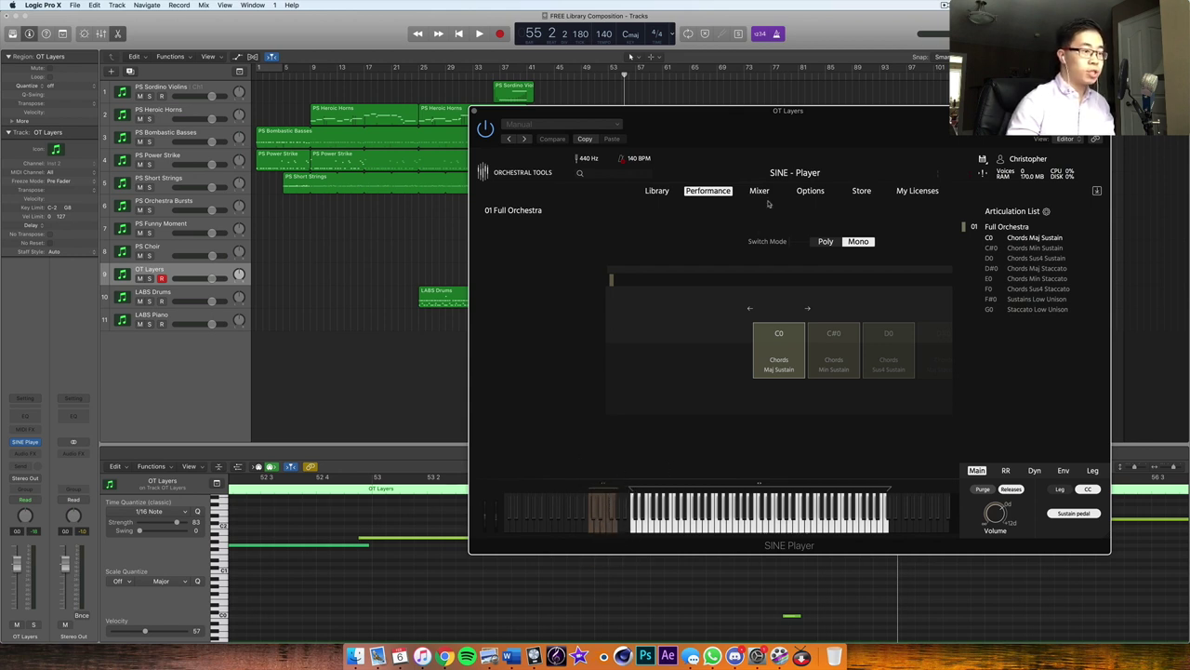
# Step: Check the SINE Player's Library page, return to its Performance page and move the window clear of the arrangement
pyautogui.moveTo(778, 129); pyautogui.dragTo(635, 446)
pyautogui.moveTo(704, 474); pyautogui.dragTo(663, 101)
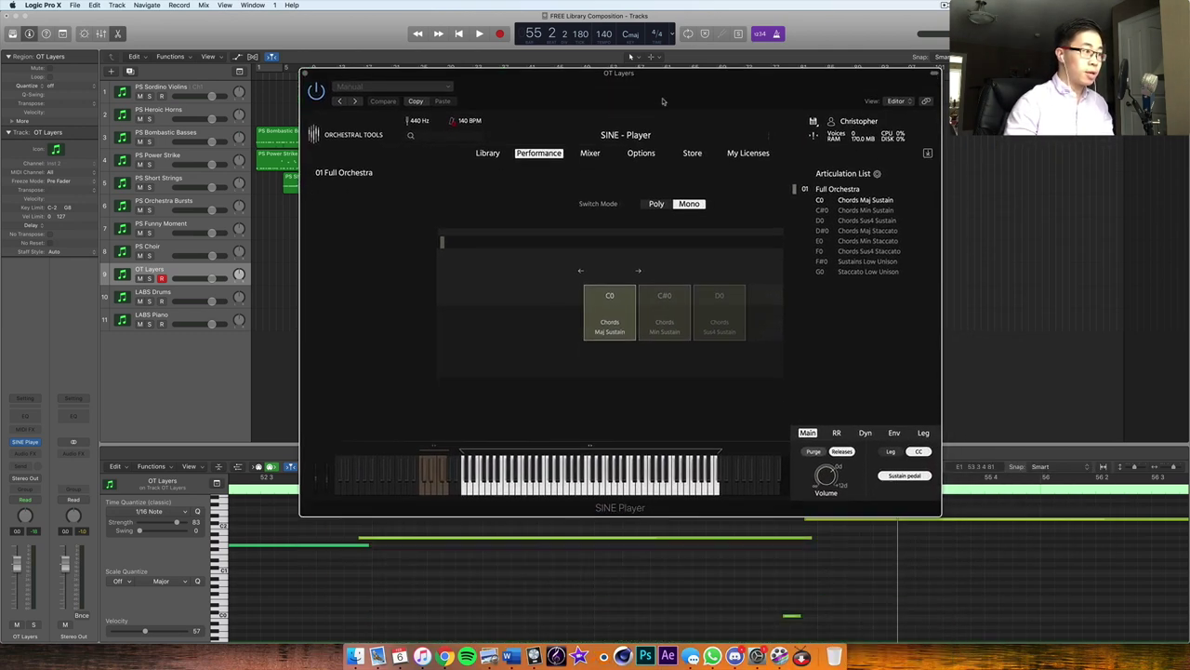
pyautogui.click(490, 155)
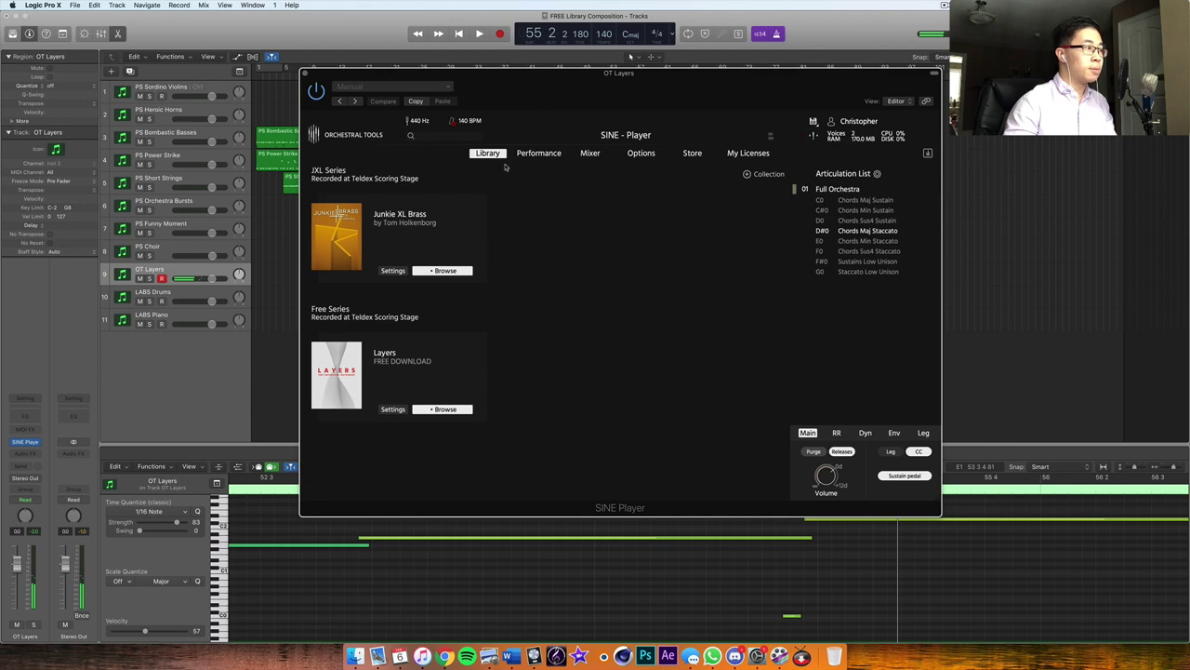
pyautogui.click(538, 153)
pyautogui.moveTo(573, 82); pyautogui.dragTo(538, 455)
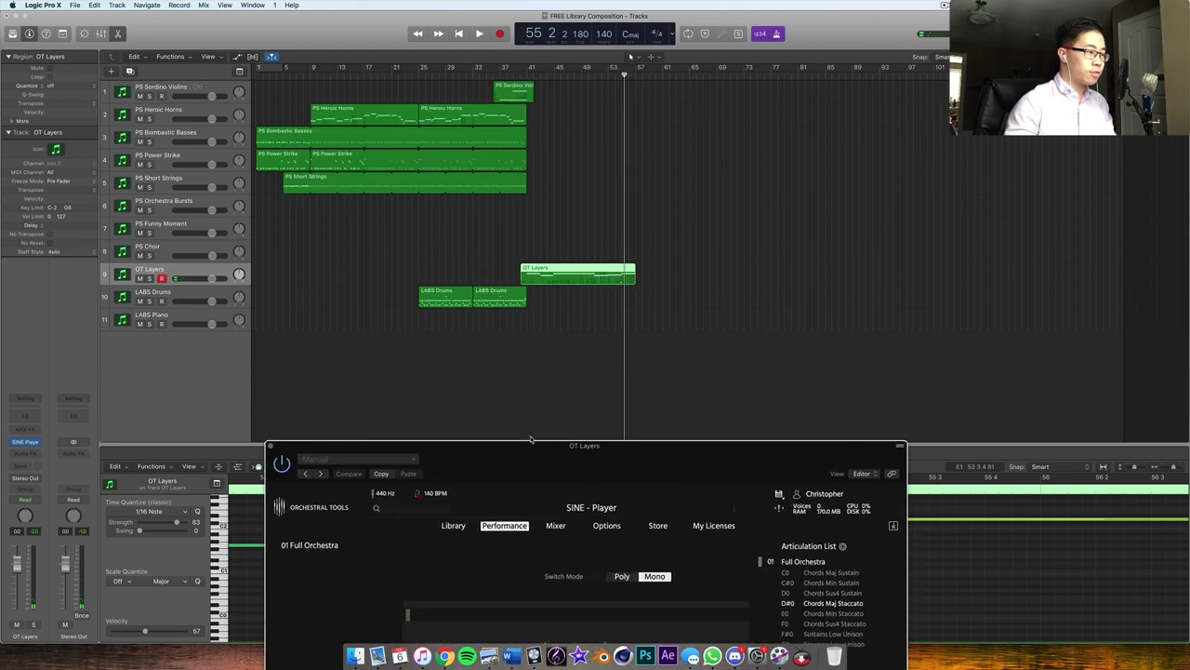
# Step: Record a C#0 keyswitch for Chords Min Sustain at the start of the OT Layers region, just before bar 41
pyautogui.press('space')
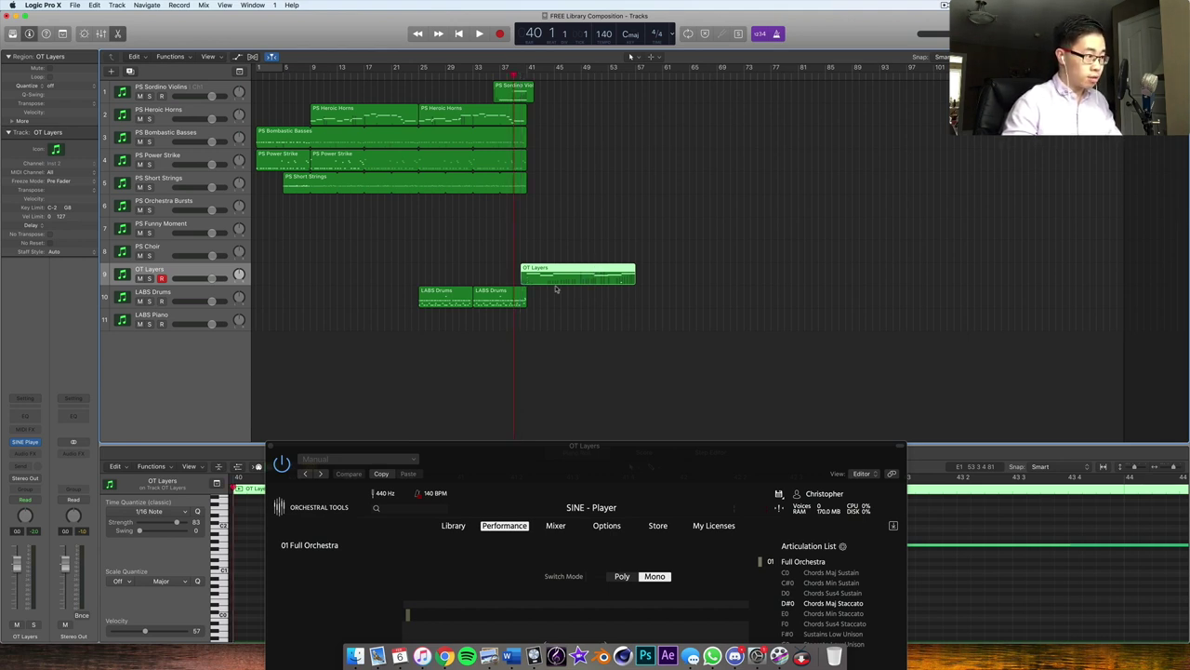
pyautogui.press('space')
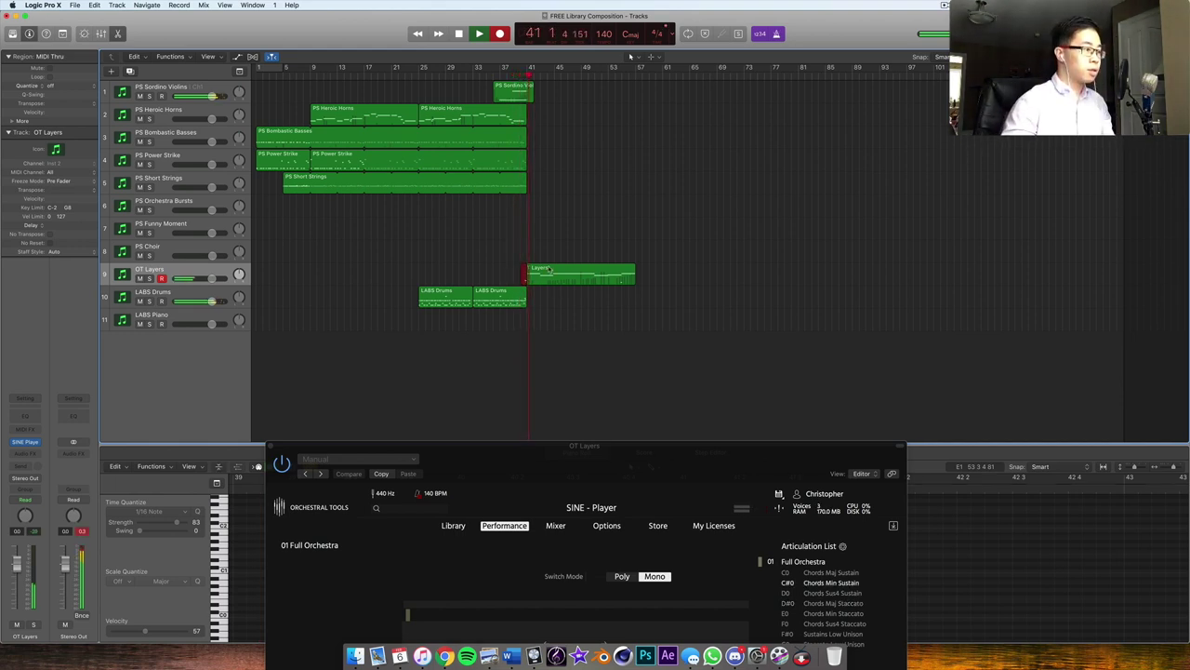
pyautogui.press('space')
# Step: Show the OT Layers region's Modulation data in the Piano Roll, zoomed out, with the SINE Player window moved aside
pyautogui.doubleClick(555, 279)
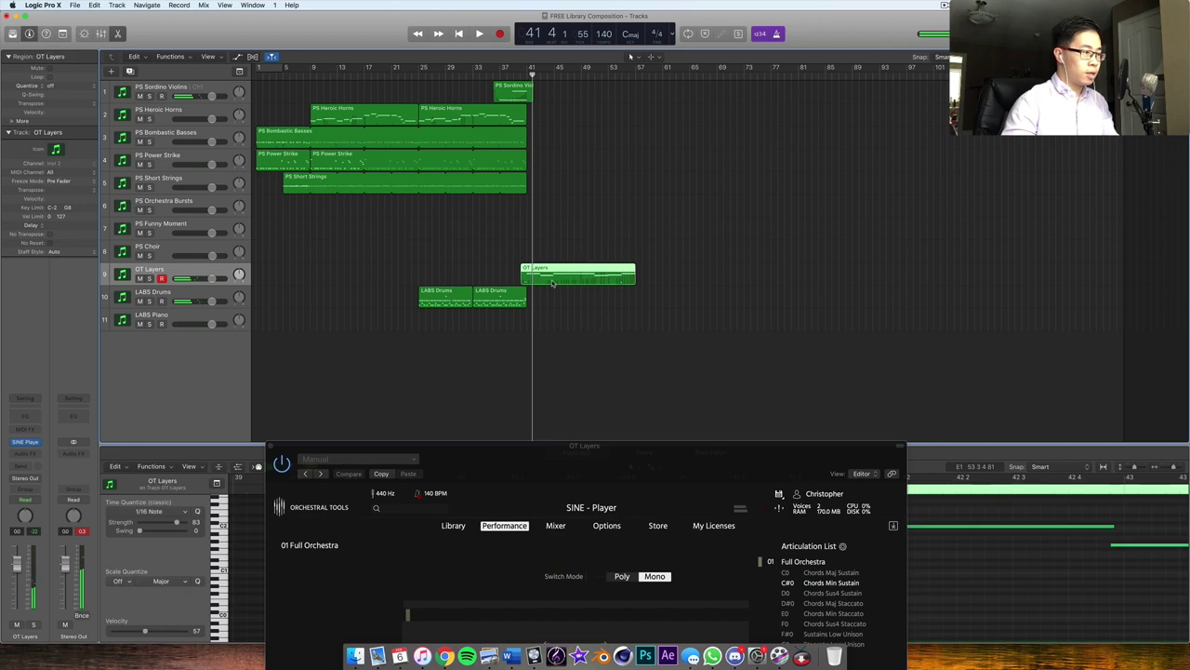
pyautogui.moveTo(722, 473); pyautogui.dragTo(168, 464)
pyautogui.moveTo(307, 436); pyautogui.dragTo(76, 391)
pyautogui.click(238, 466)
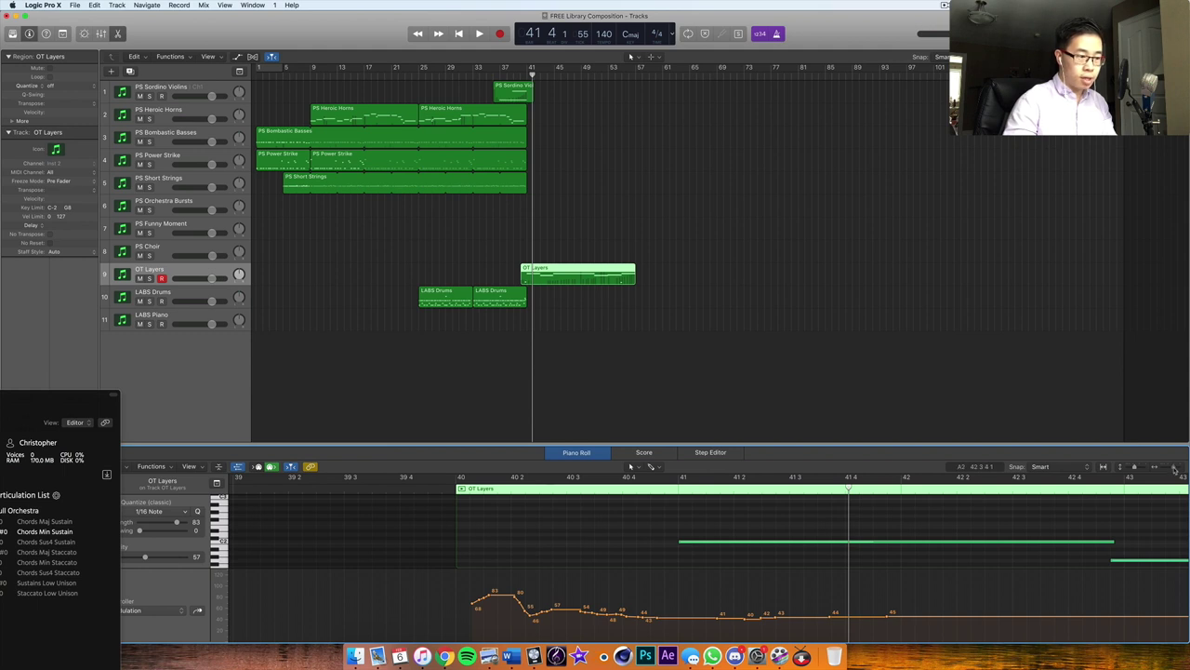
pyautogui.moveTo(1174, 470); pyautogui.dragTo(1142, 468)
# Step: Hold the OT Layers modulation at 68 from bar 40 to about bar 43, and start the first note slightly earlier
pyautogui.press('space')
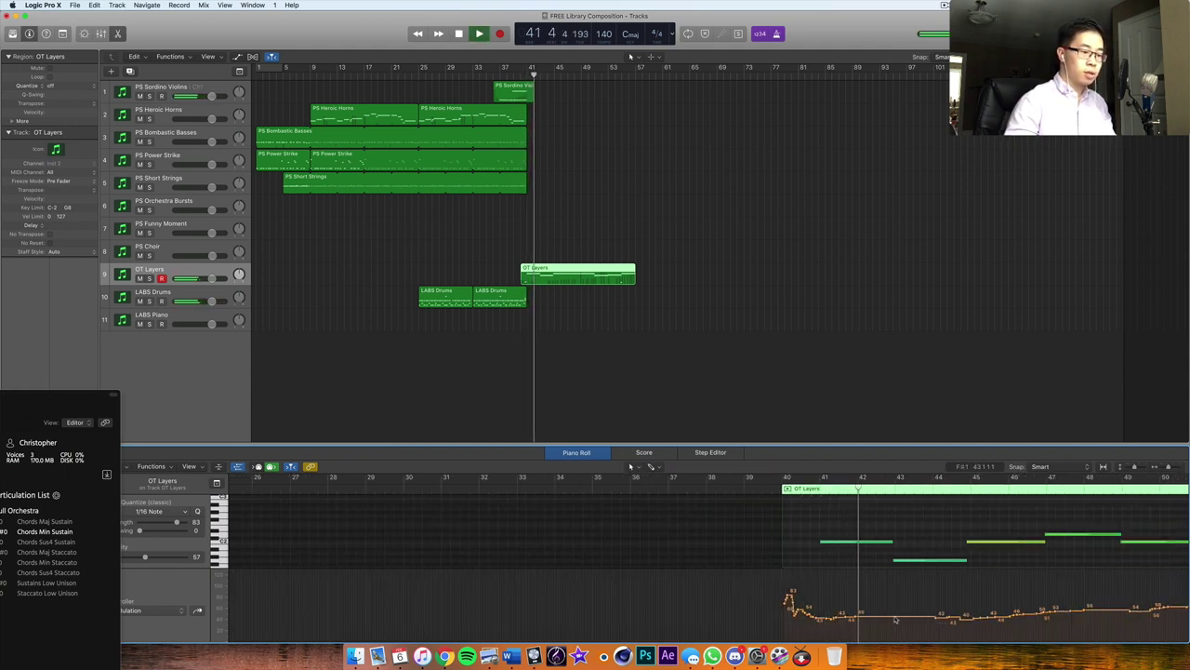
pyautogui.moveTo(854, 618)
pyautogui.mouseDown()
pyautogui.moveTo(787, 612)
pyautogui.moveTo(846, 610)
pyautogui.mouseUp()
pyautogui.press('space')
pyautogui.moveTo(821, 541); pyautogui.dragTo(816, 544)
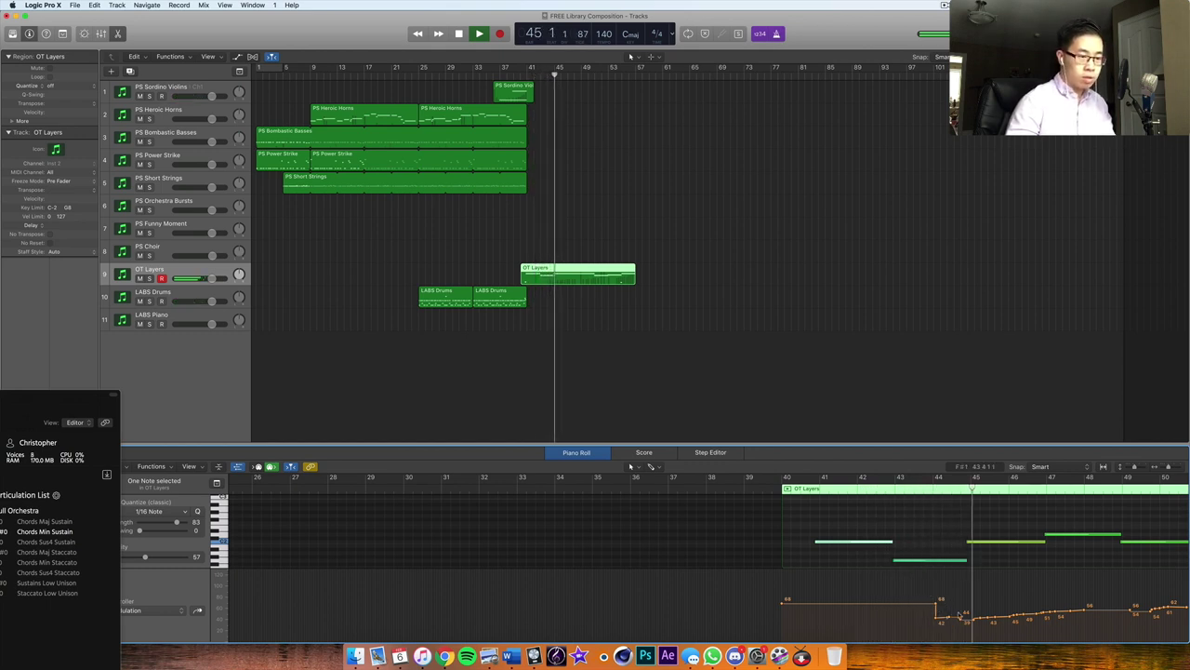
pyautogui.moveTo(936, 621); pyautogui.dragTo(911, 601)
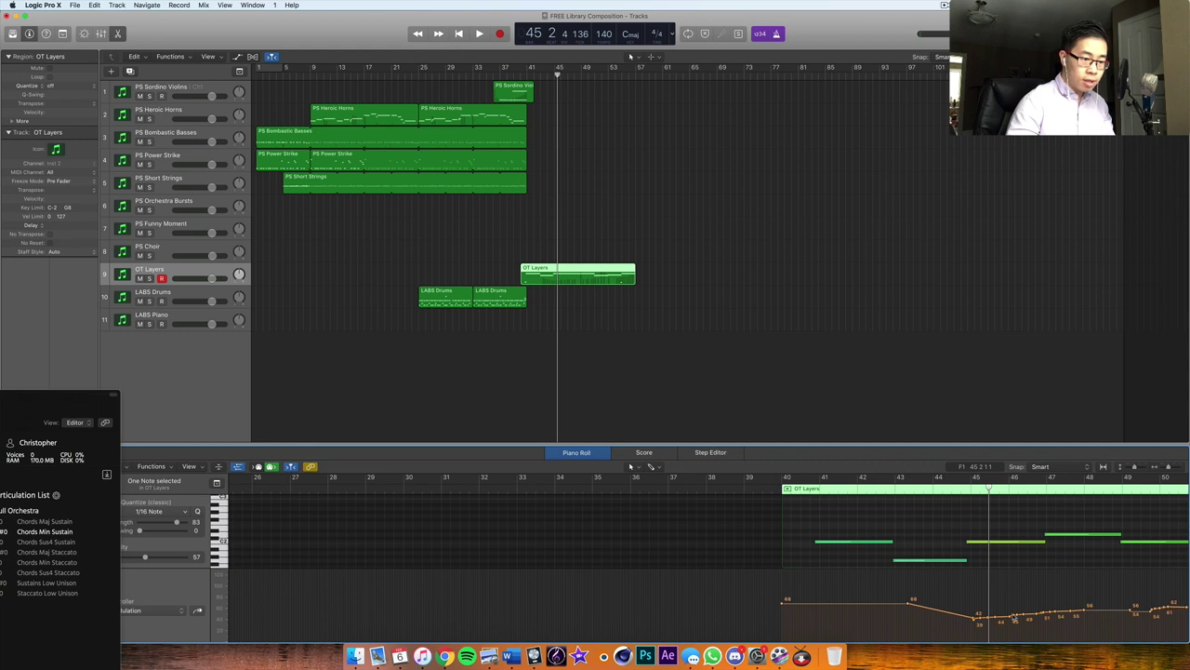
# Step: Play on and smooth the OT Layers modulation between bars 51 and 55, dipping to 51 at about bar 53
pyautogui.press('space')
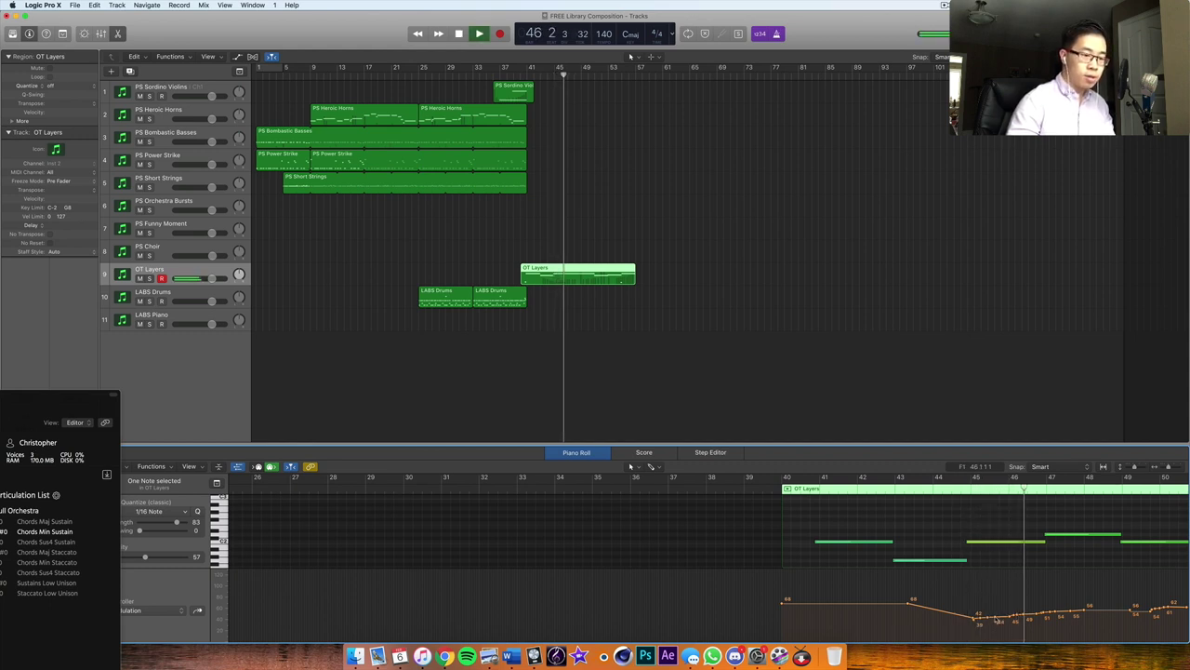
pyautogui.hscroll(10, 993, 597)
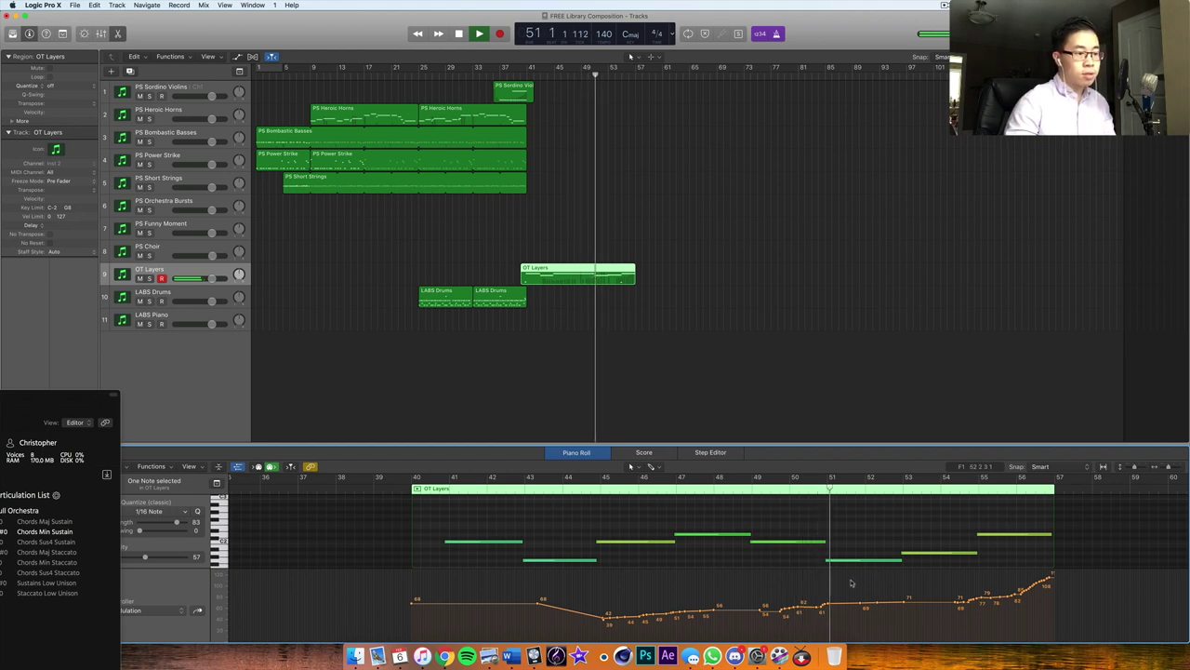
pyautogui.scroll(-2, 872, 598)
pyautogui.moveTo(833, 603)
pyautogui.mouseDown()
pyautogui.moveTo(884, 602)
pyautogui.moveTo(898, 619)
pyautogui.moveTo(911, 601)
pyautogui.moveTo(986, 603)
pyautogui.mouseUp()
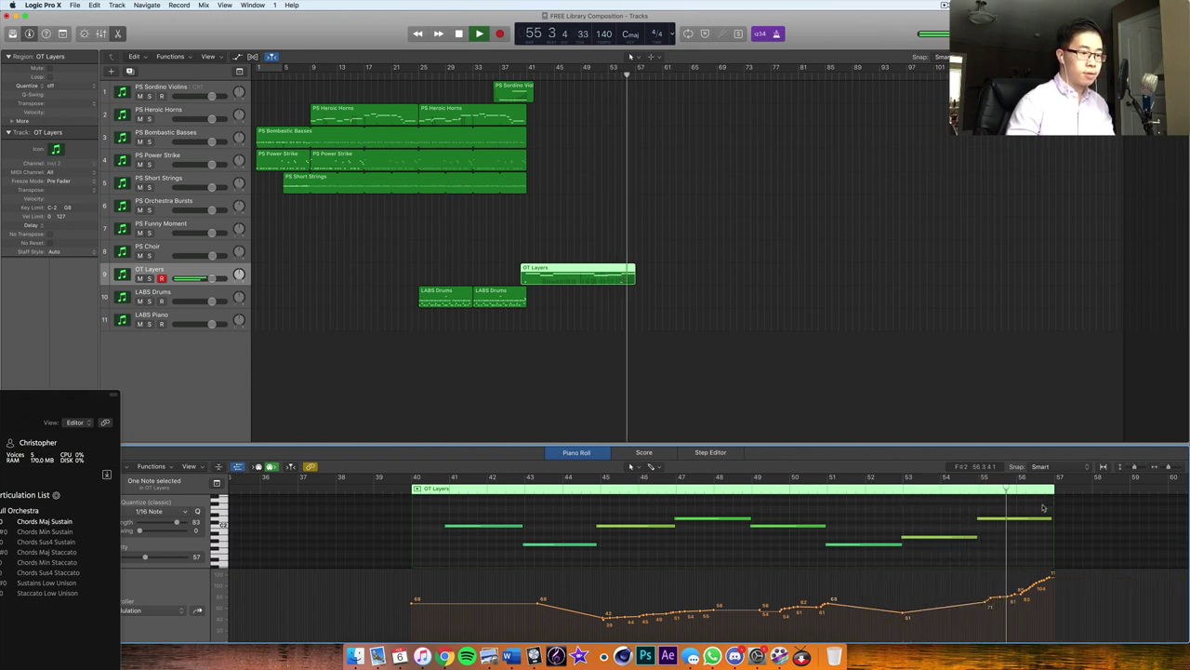
# Step: Transpose the final OT Layers note up 12 semitones and replay the ending from about bar 53
pyautogui.rightClick(991, 522)
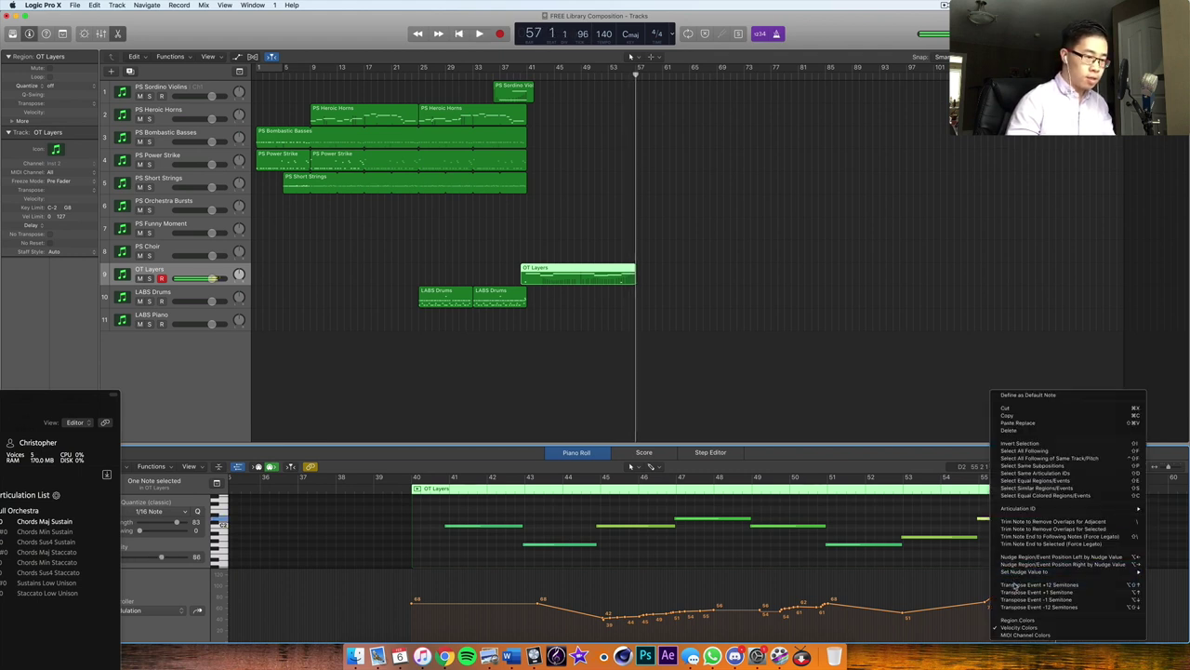
pyautogui.click(1015, 585)
pyautogui.click(892, 490)
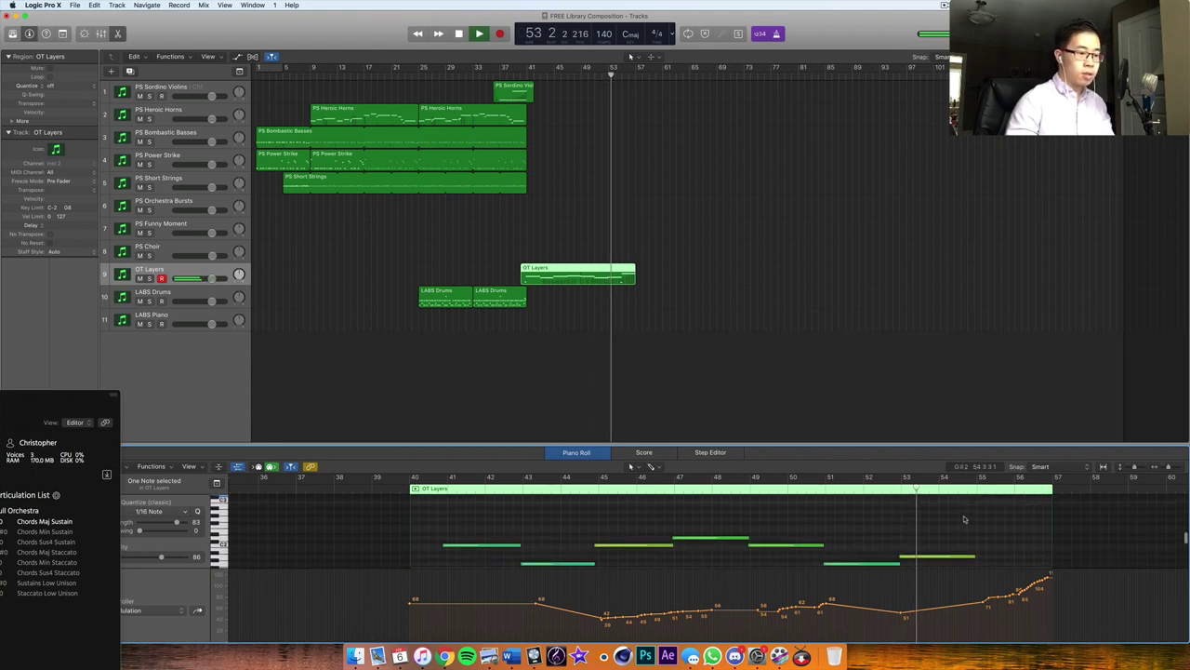
# Step: Move the OT Layers keyswitch note just before bar 55 back to just before bar 53
pyautogui.scroll(-1, 965, 519)
pyautogui.scroll(-3, 966, 534)
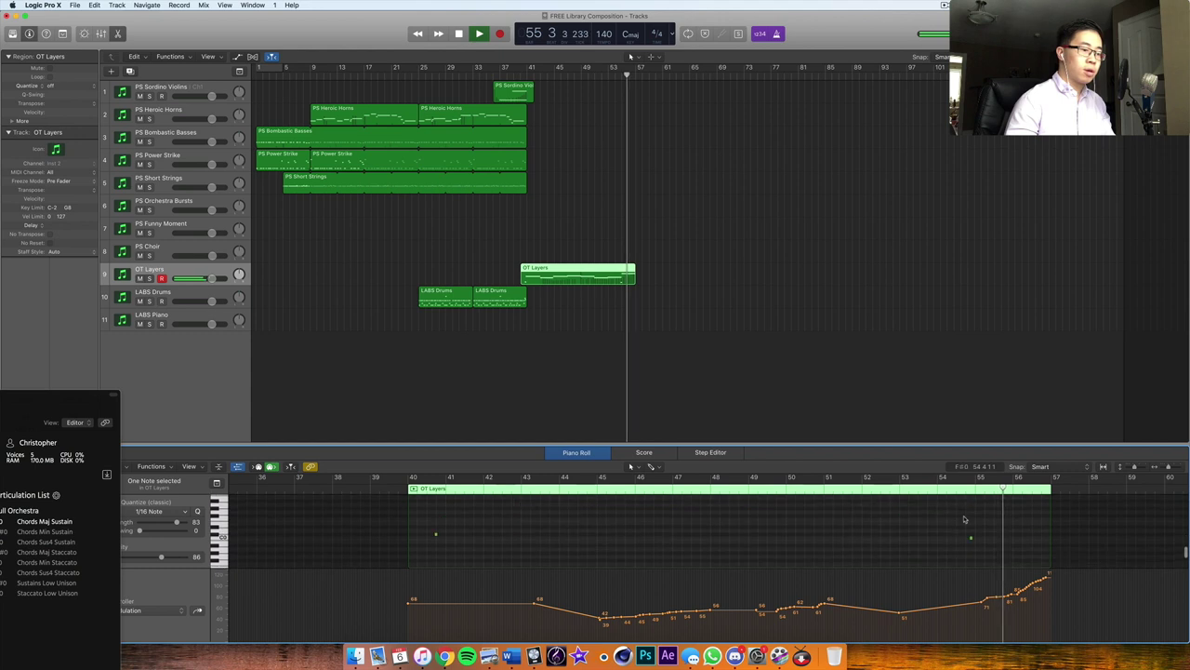
pyautogui.moveTo(970, 554); pyautogui.dragTo(894, 556)
pyautogui.scroll(4, 894, 556)
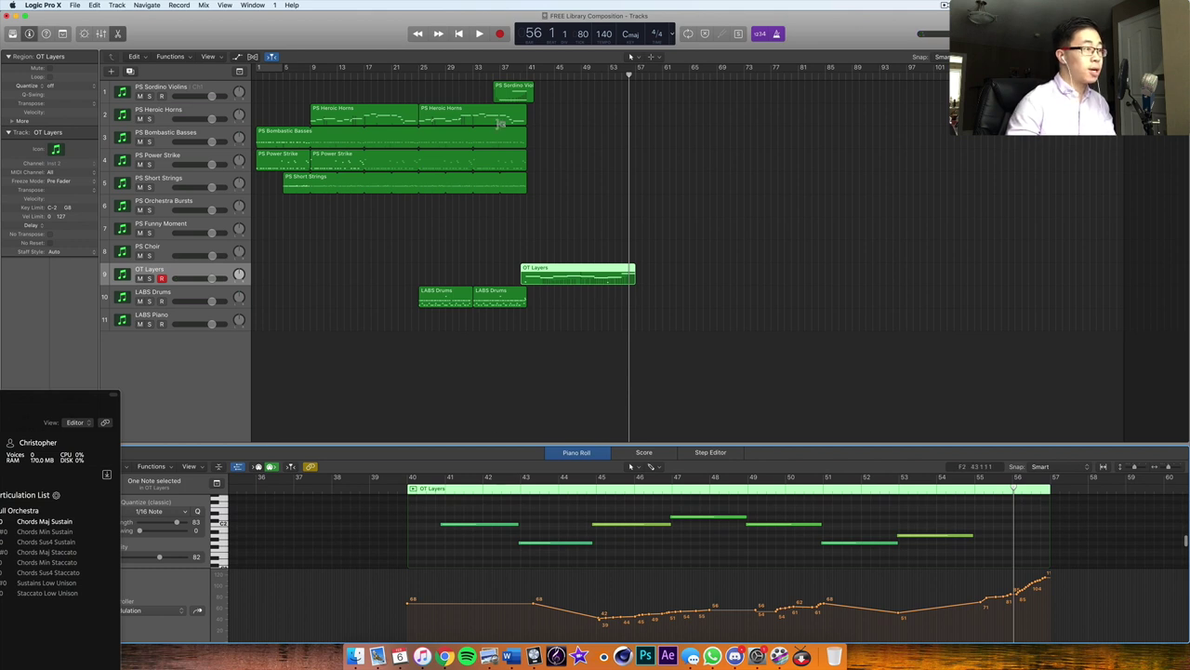
# Step: Record a melody on the PS Choir track over the OT Layers chords, up to bar 57
pyautogui.click(520, 73)
pyautogui.press('space')
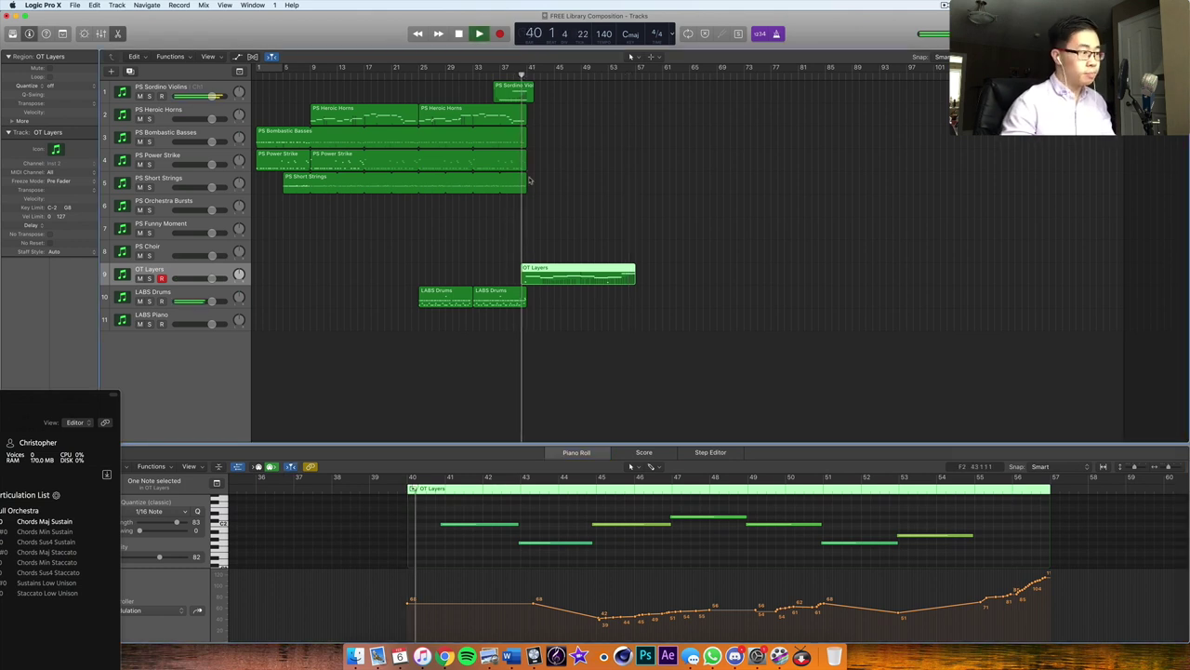
pyautogui.click(170, 246)
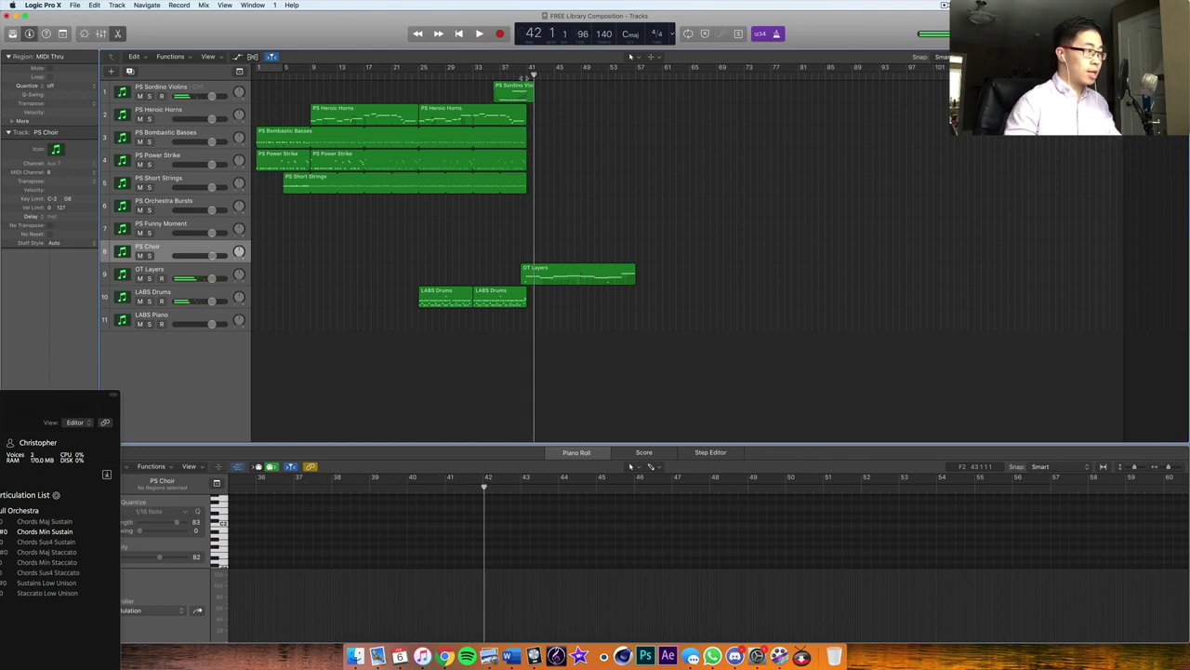
pyautogui.press('space')
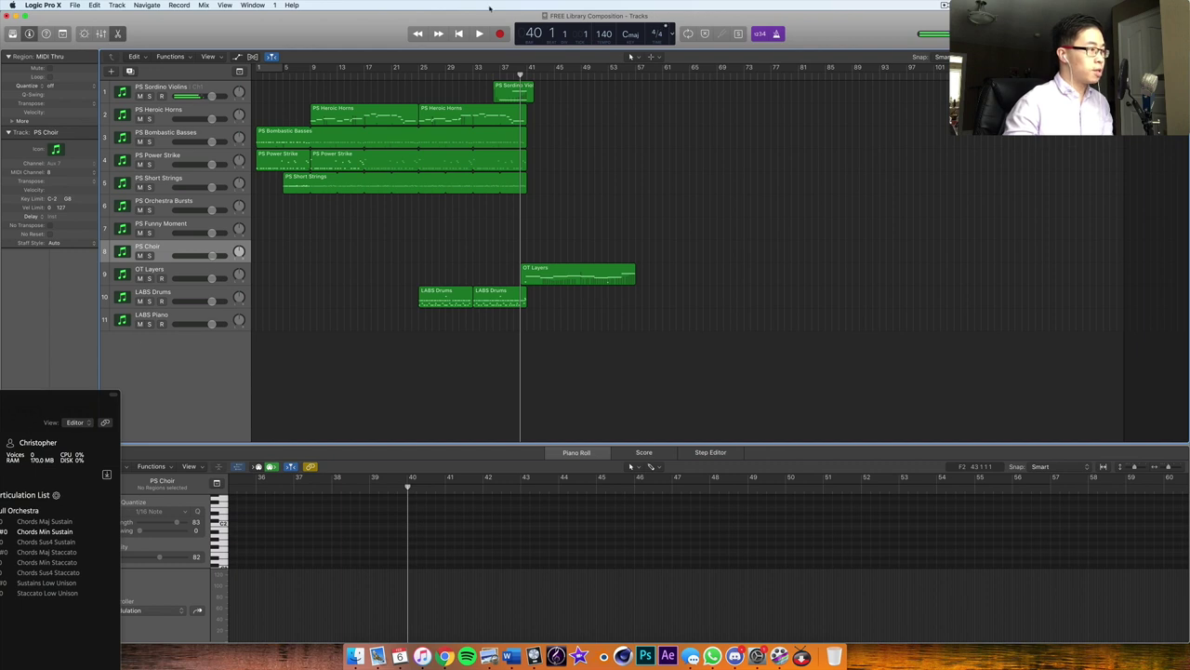
pyautogui.press('space')
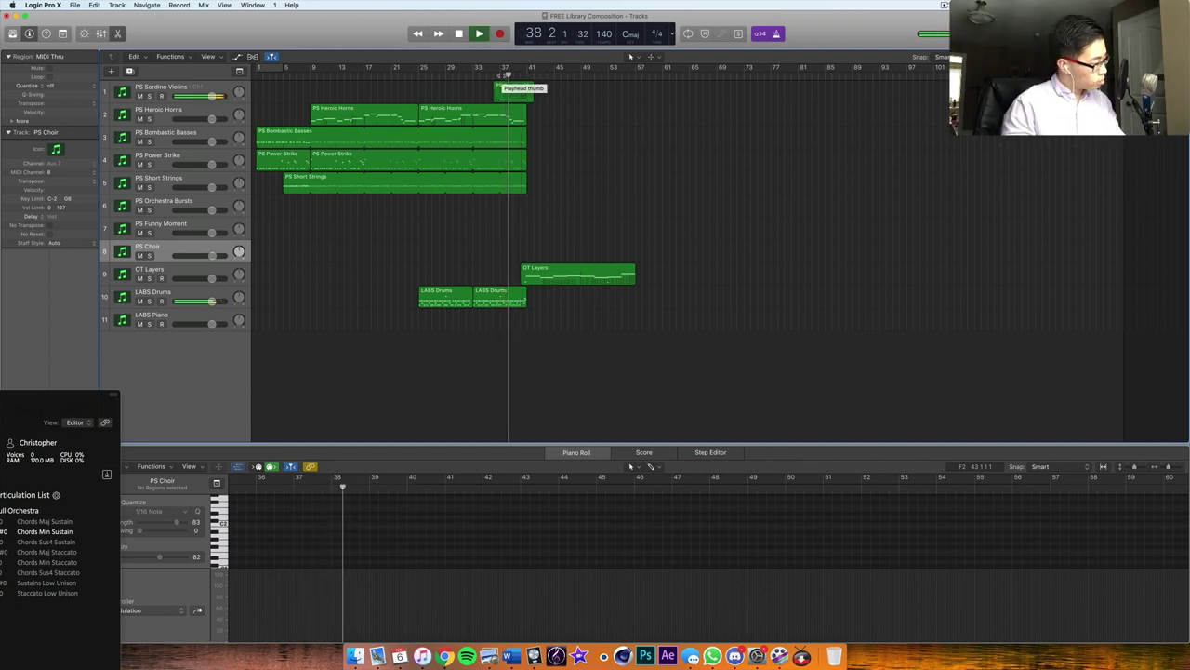
pyautogui.press('r')
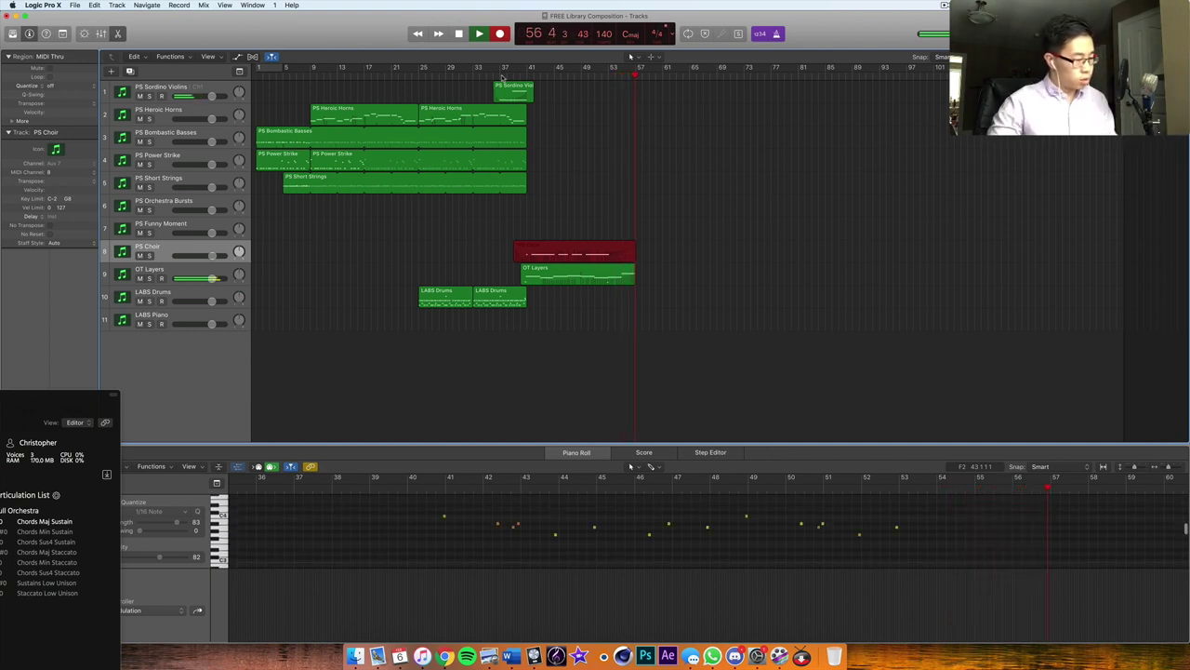
pyautogui.press('space')
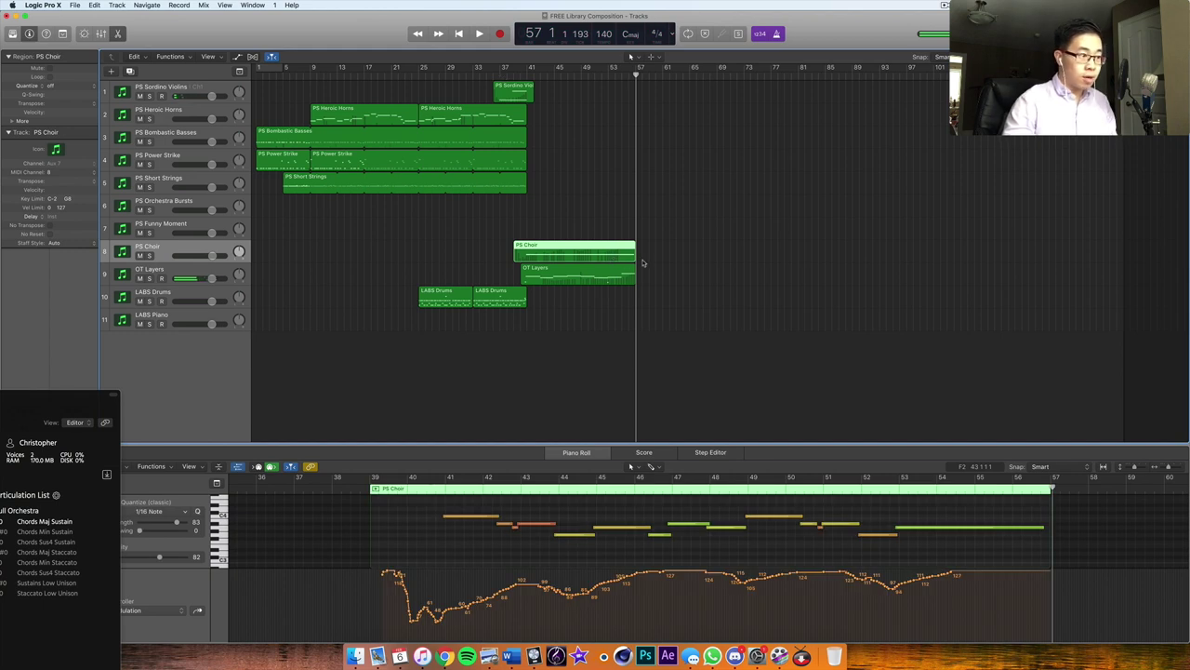
# Step: Play back the choir with the chords, look through the SINE Player's Library and Mixer pages and close its window
pyautogui.press('Return')
pyautogui.press('space')
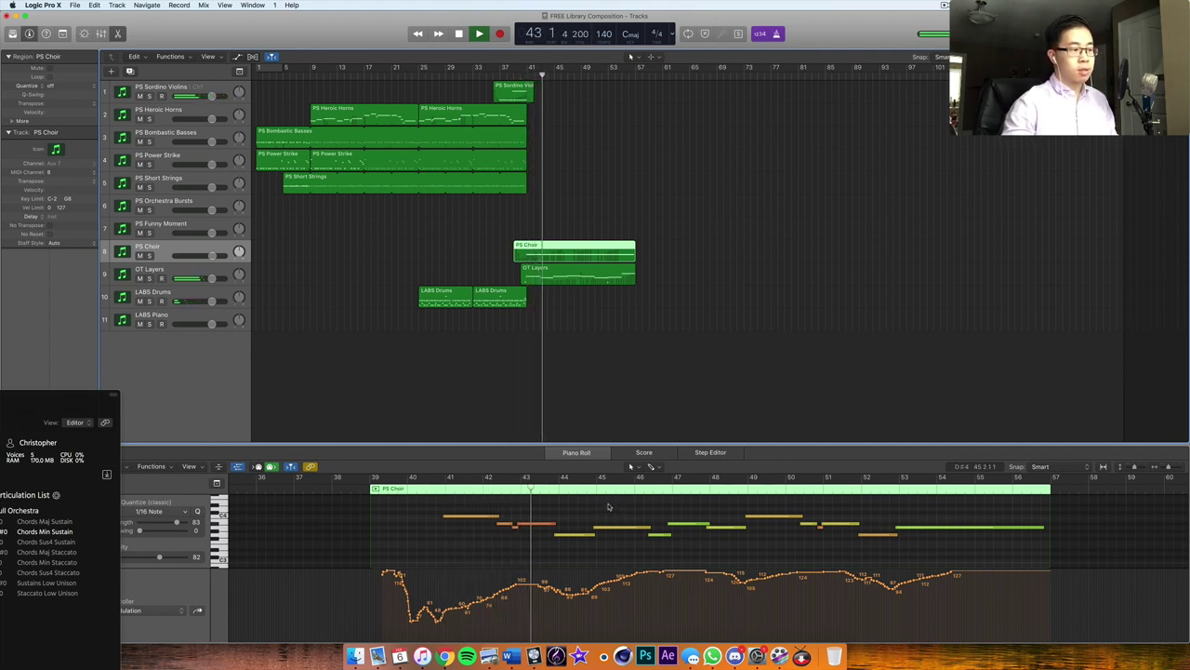
pyautogui.press('v')
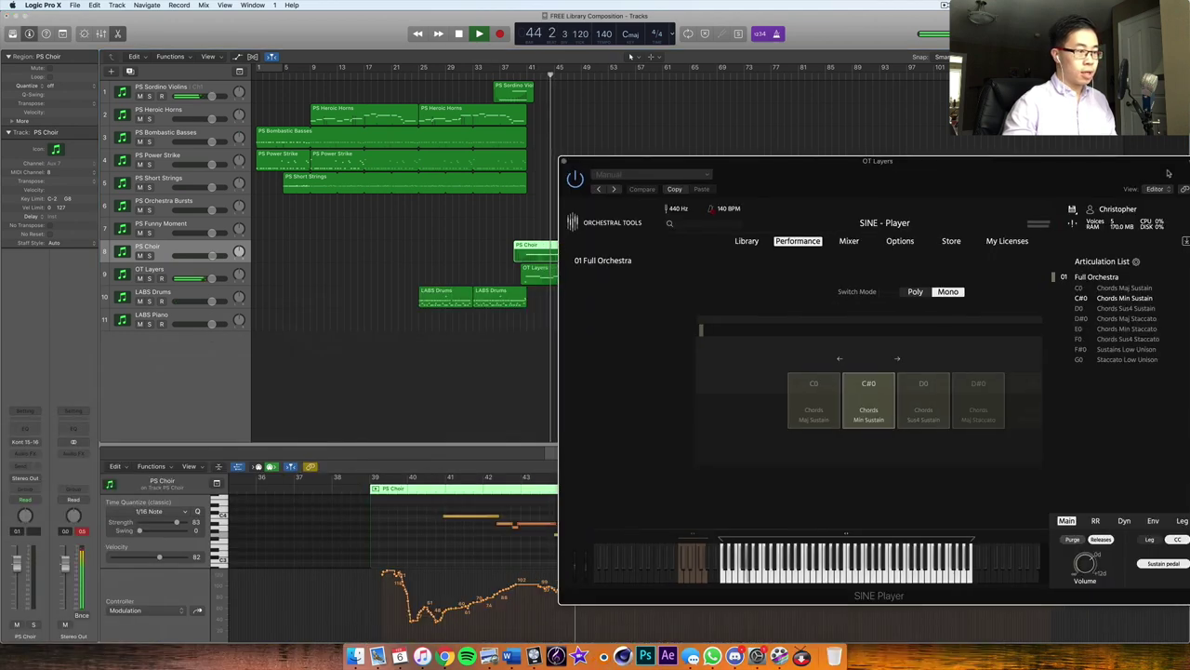
pyautogui.moveTo(1169, 173); pyautogui.dragTo(1166, 174)
pyautogui.click(742, 243)
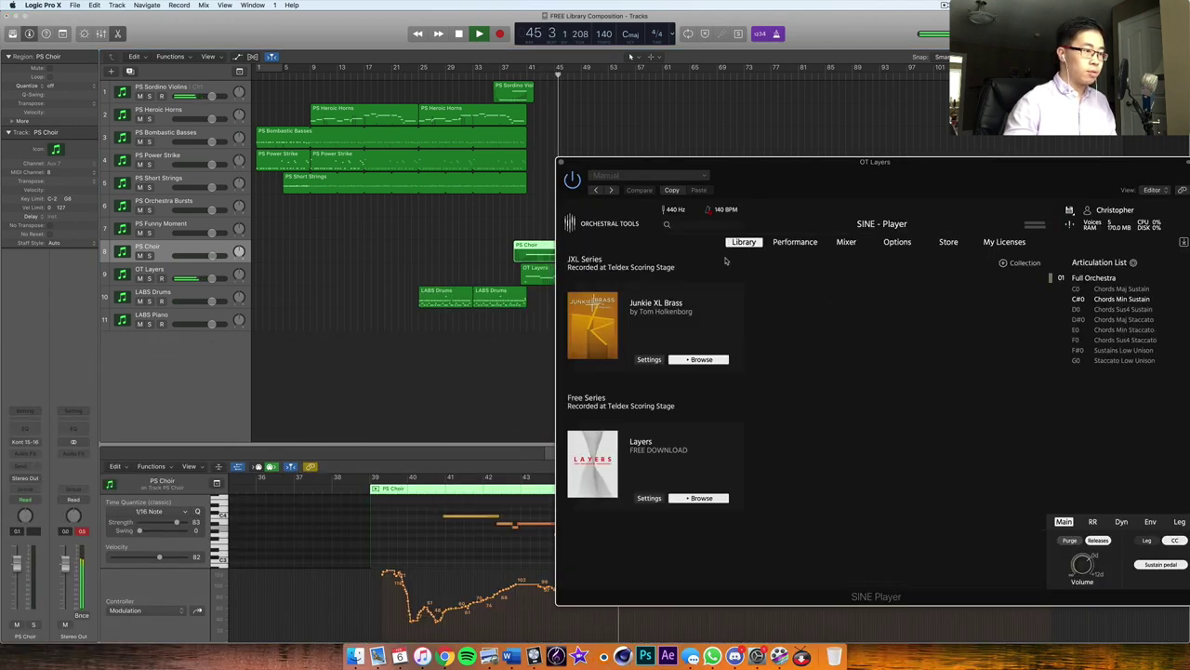
pyautogui.click(847, 242)
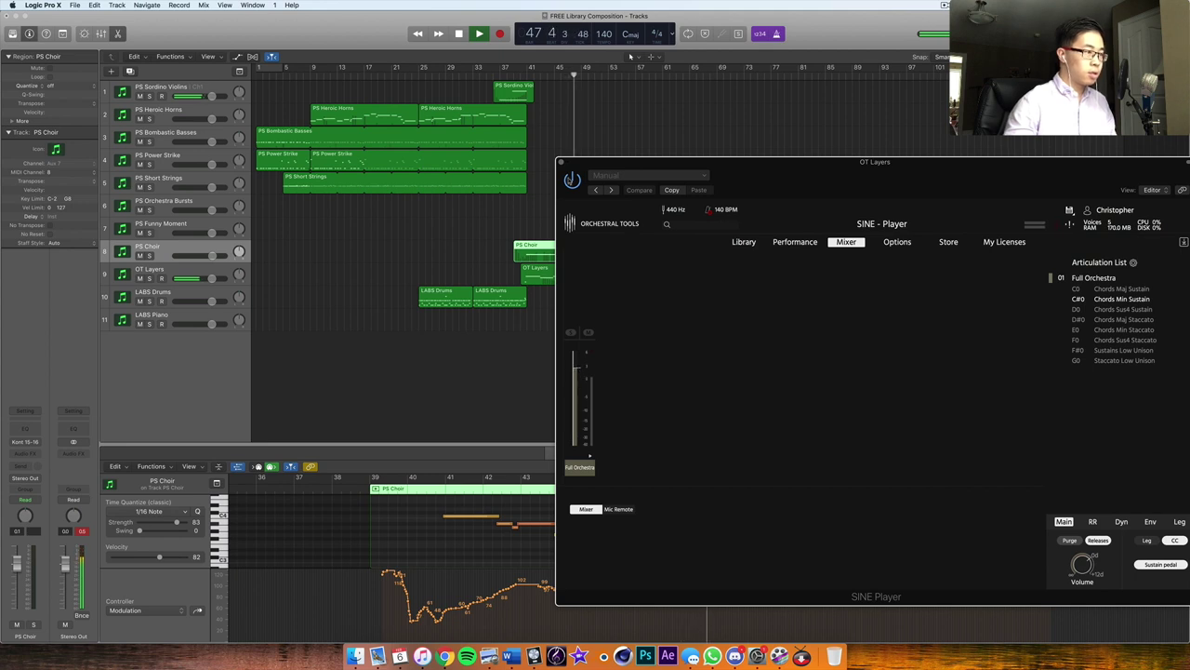
pyautogui.press('super+w')
# Step: Replace the two PS Choir notes between about bars 47 and 49 with one held note and resume playback
pyautogui.press('space')
pyautogui.press('space')
pyautogui.press('space')
pyautogui.moveTo(691, 527); pyautogui.dragTo(668, 536)
pyautogui.press('space')
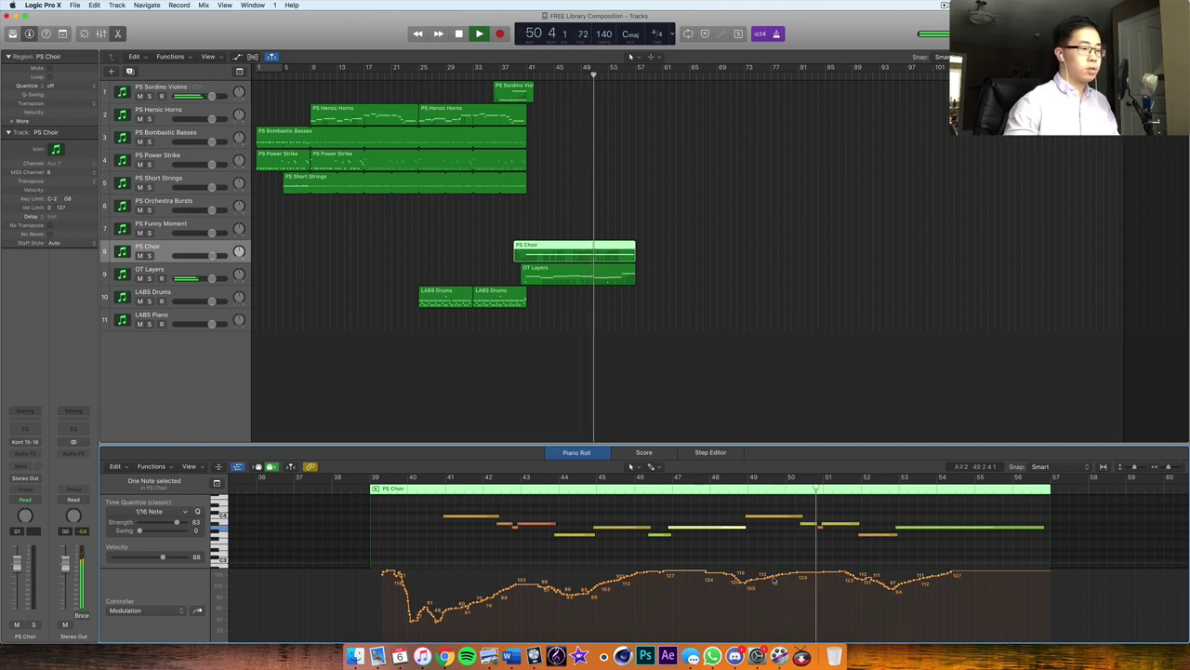
# Step: Record a second PS Sordino Violins part from bar 48 to bar 57 over the choir and orchestral chords
pyautogui.click(226, 96)
pyautogui.press(',')
pyautogui.press(',')
pyautogui.press(',')
pyautogui.press(',')
pyautogui.press(',')
pyautogui.press(',')
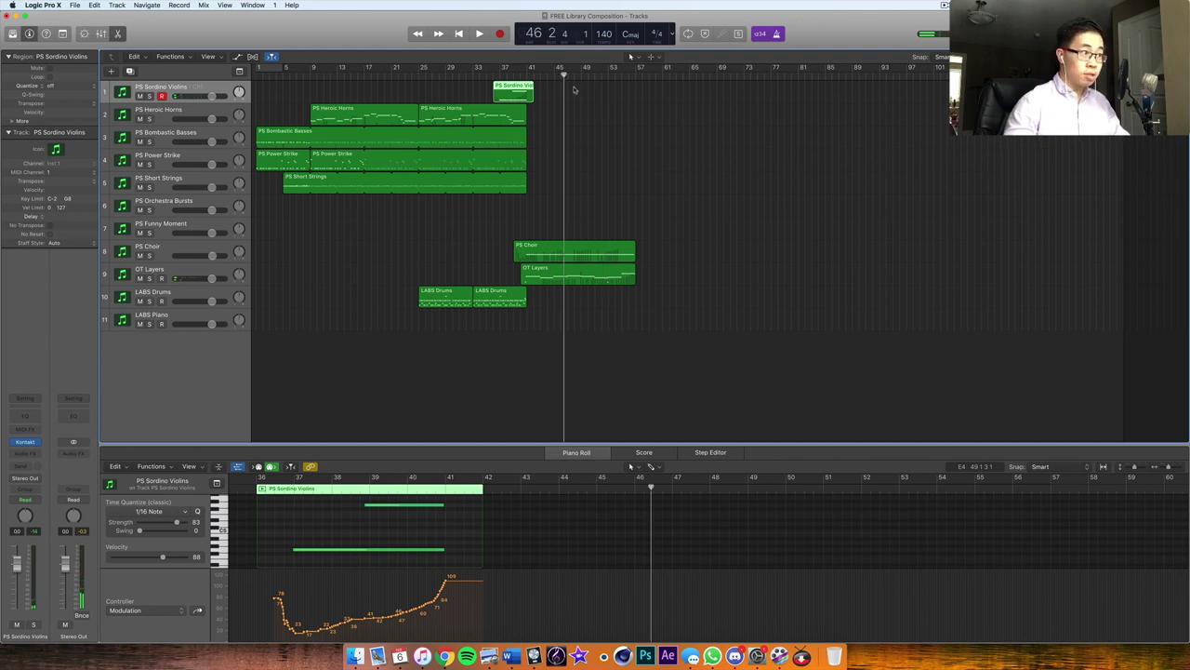
pyautogui.press('t')
pyautogui.press('Escape')
pyautogui.press('space')
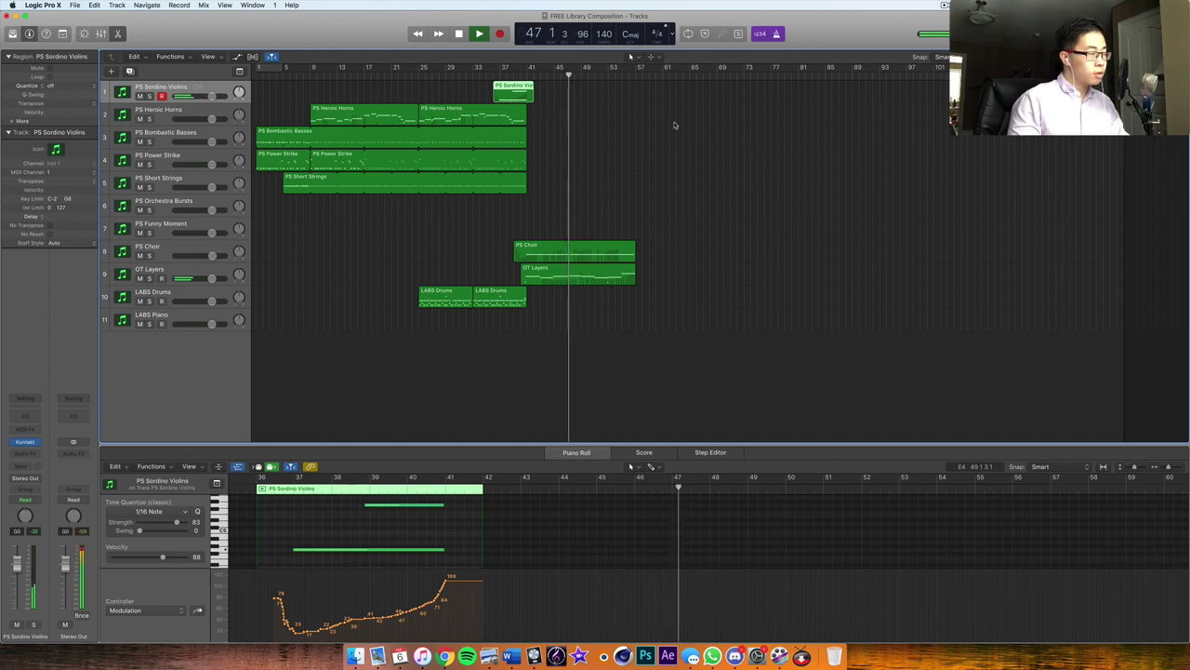
pyautogui.press('r')
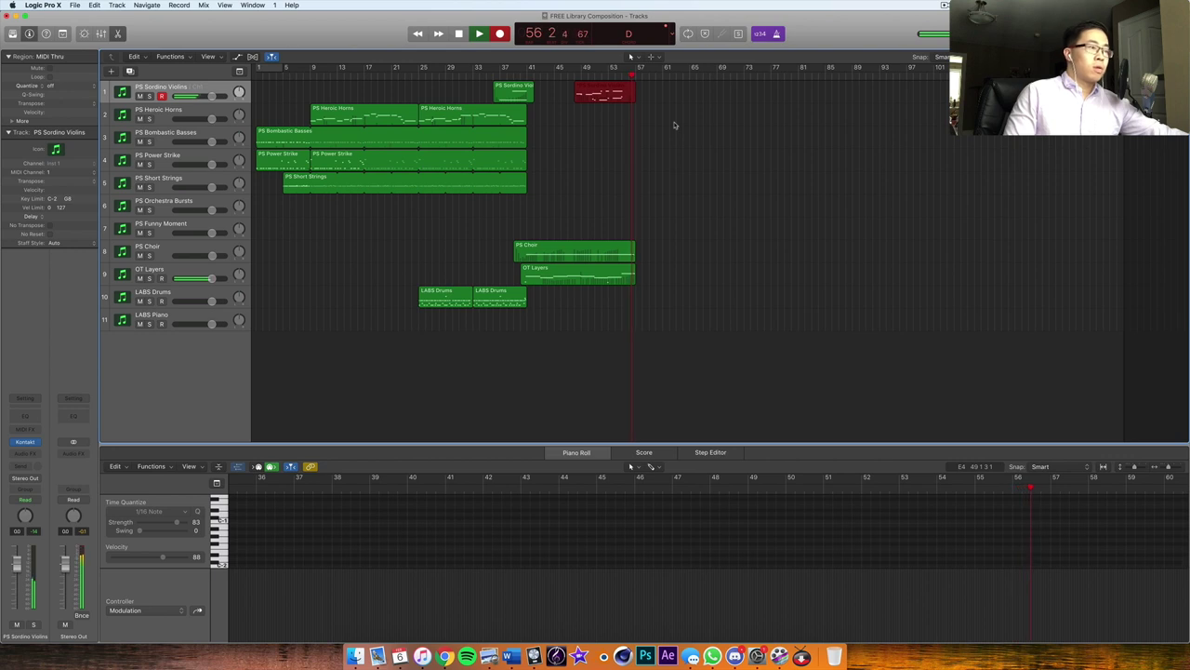
pyautogui.press('space')
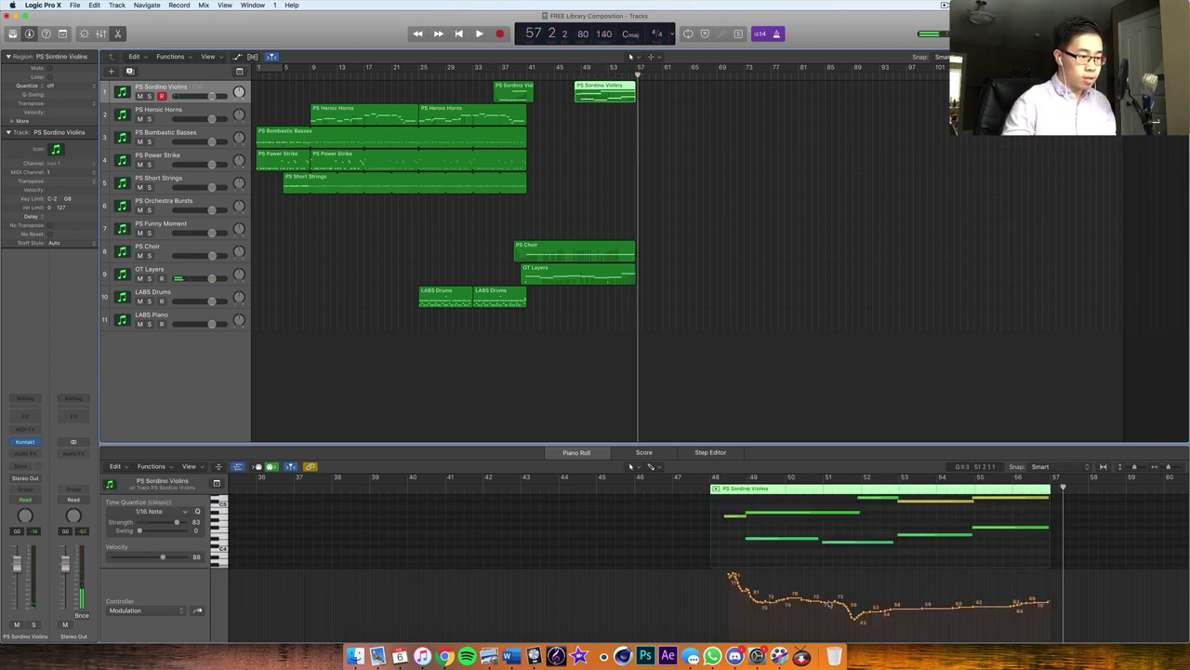
# Step: Reshape the new violin region's opening modulation into a ramp from 48 at bar 48 to just past bar 51, and play it
pyautogui.moveTo(732, 574); pyautogui.dragTo(711, 616)
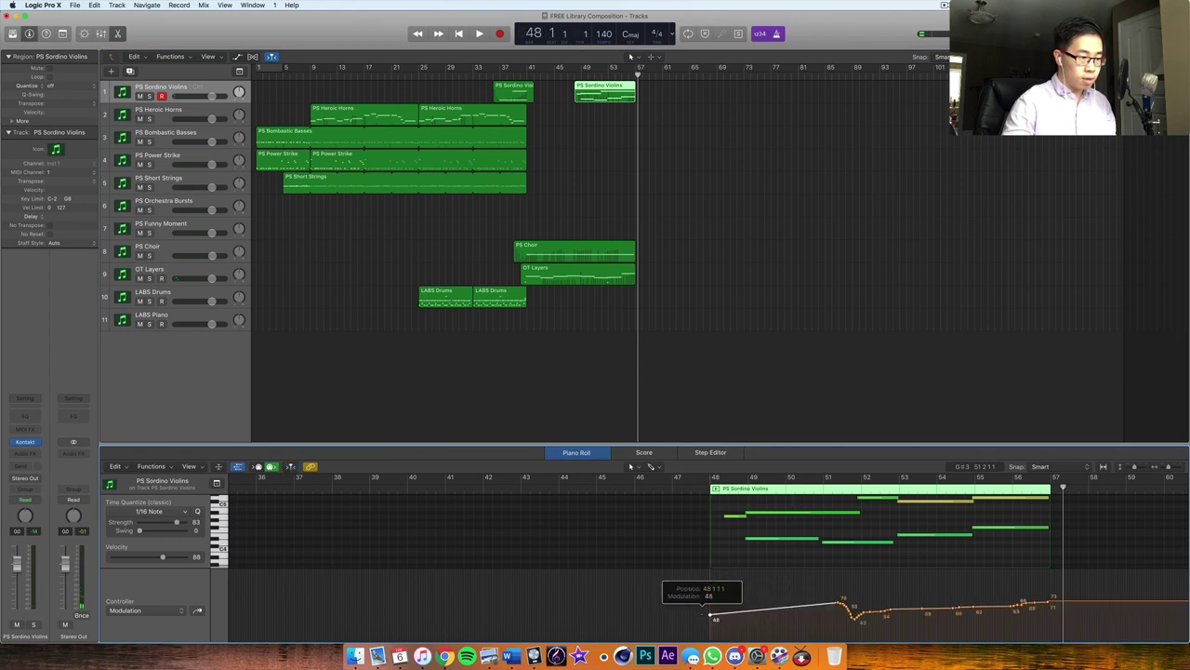
pyautogui.click(725, 491)
pyautogui.press('space')
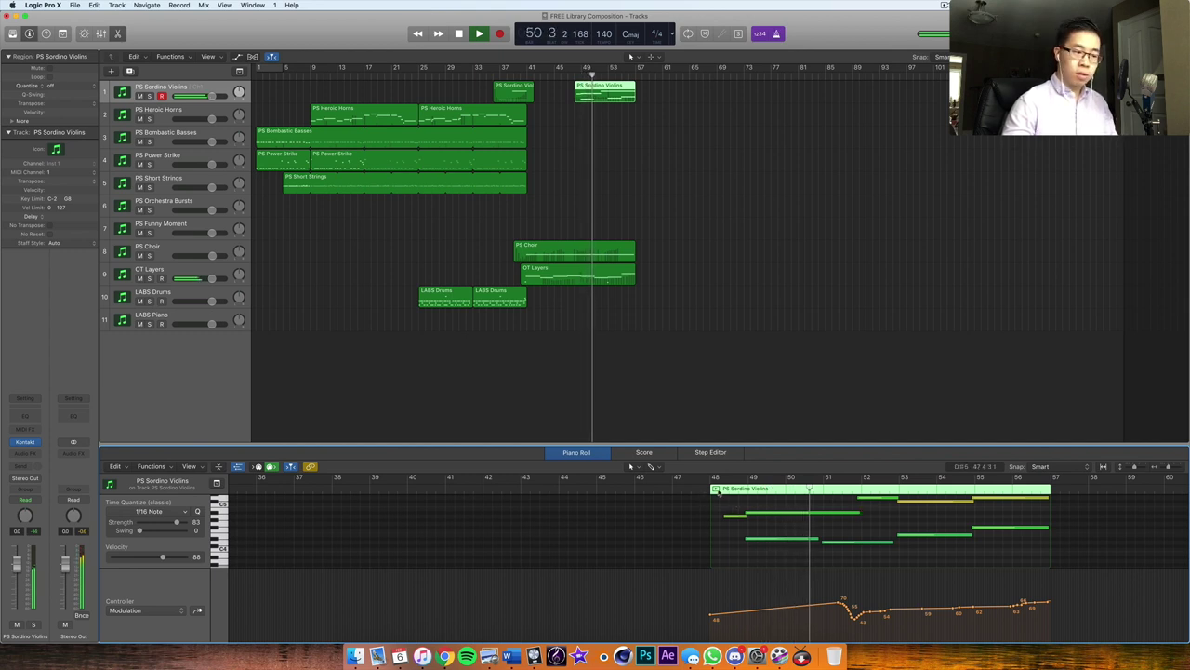
pyautogui.click(658, 223)
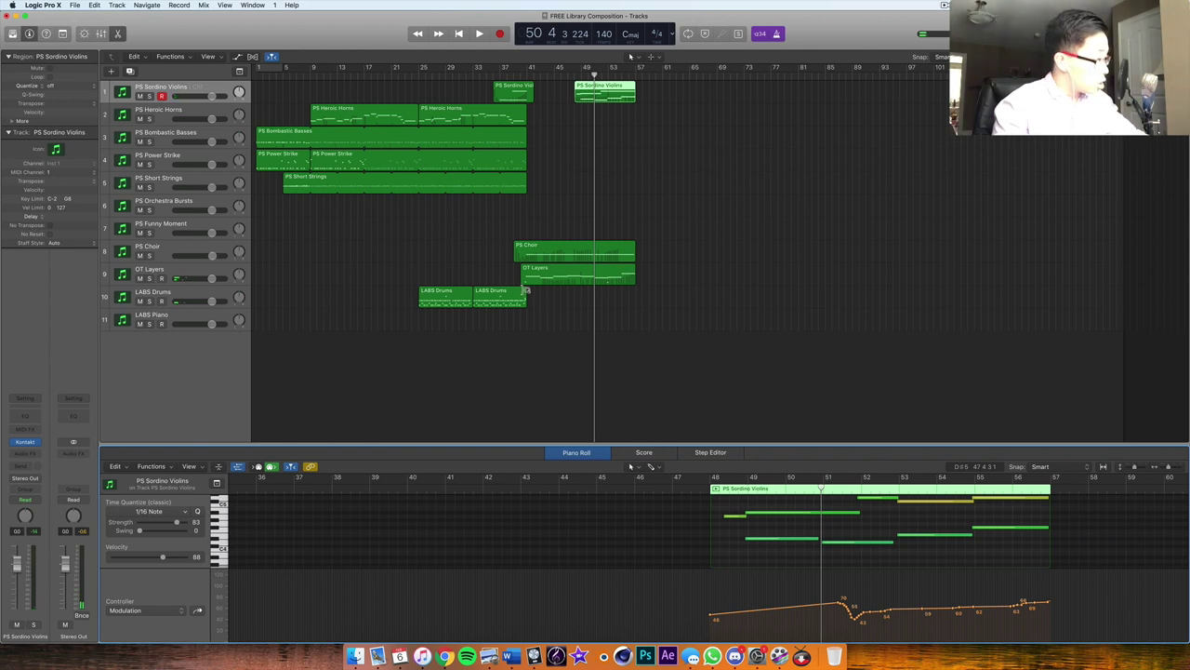
# Step: Play from bar 48 and replace the second PS Sordino Violins region's modulation with one straight rising ramp from 48 across the whole region
pyautogui.click(208, 270)
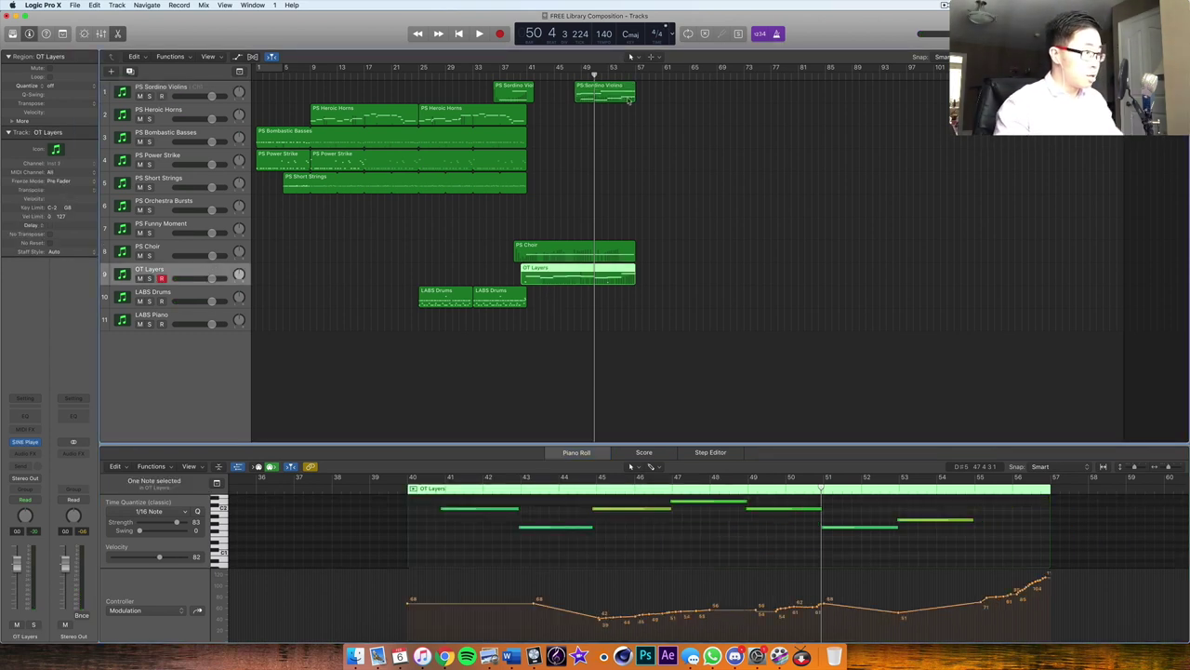
pyautogui.press('space')
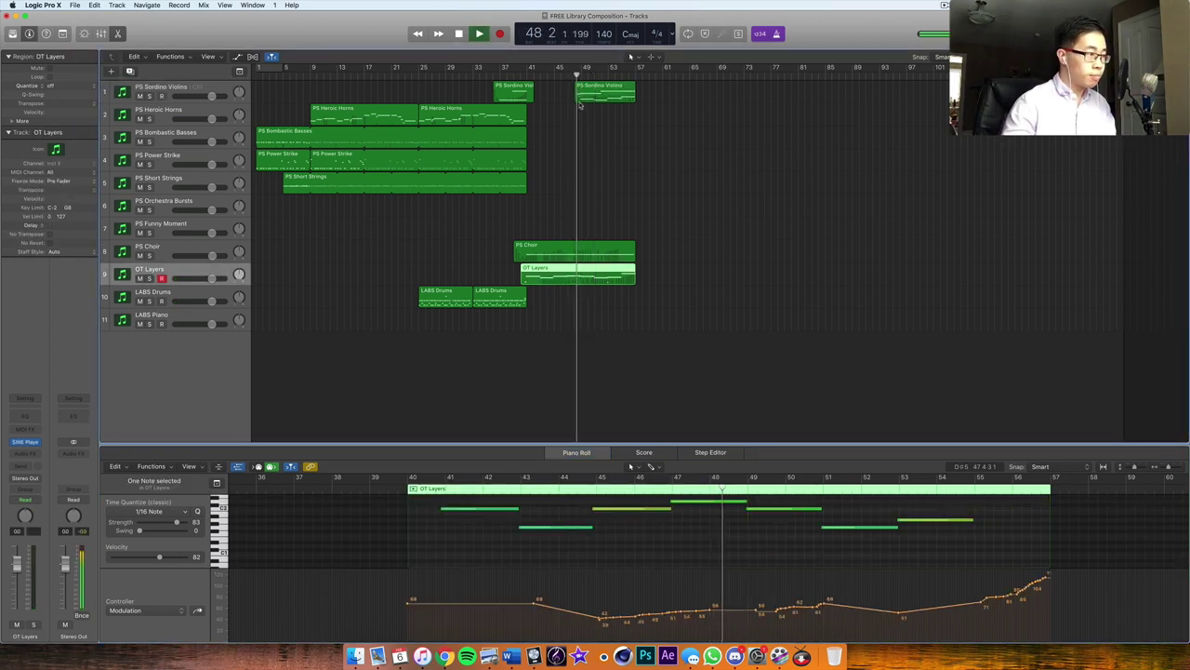
pyautogui.press('Up')
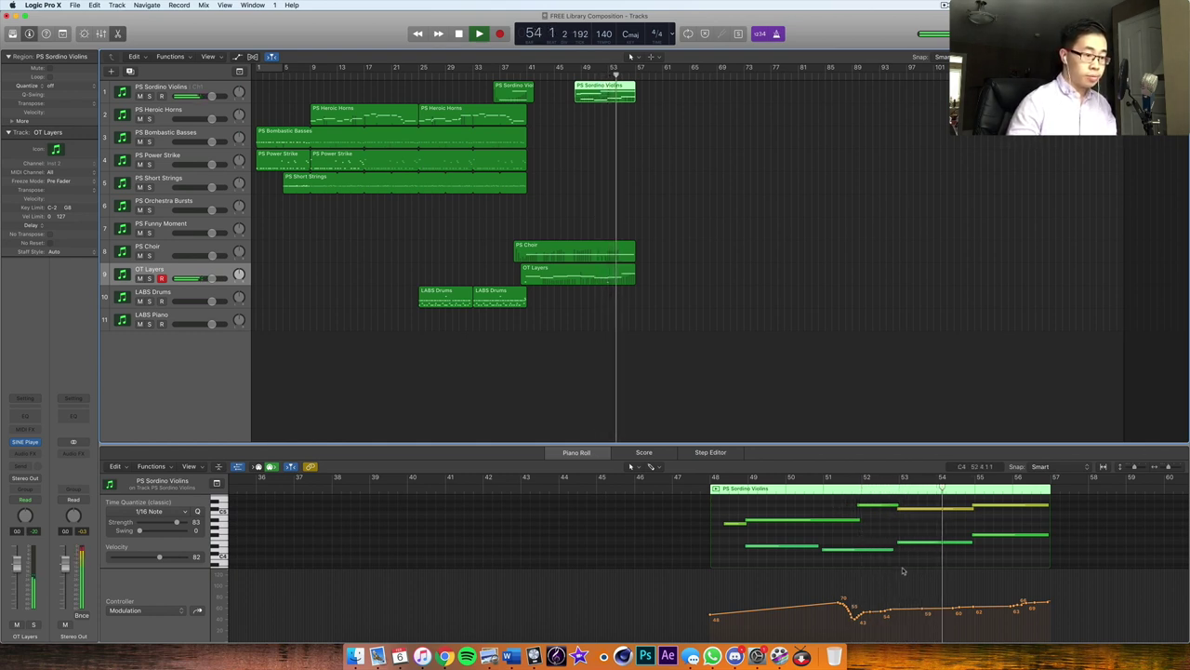
pyautogui.moveTo(713, 616); pyautogui.dragTo(1049, 600)
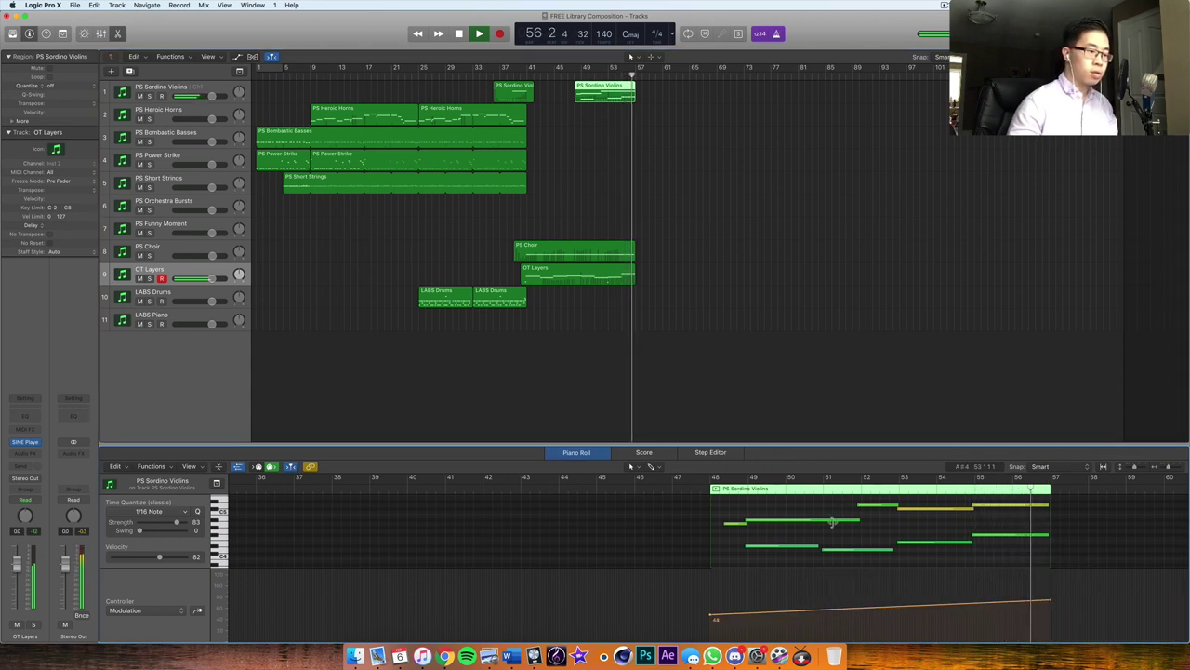
pyautogui.press('space')
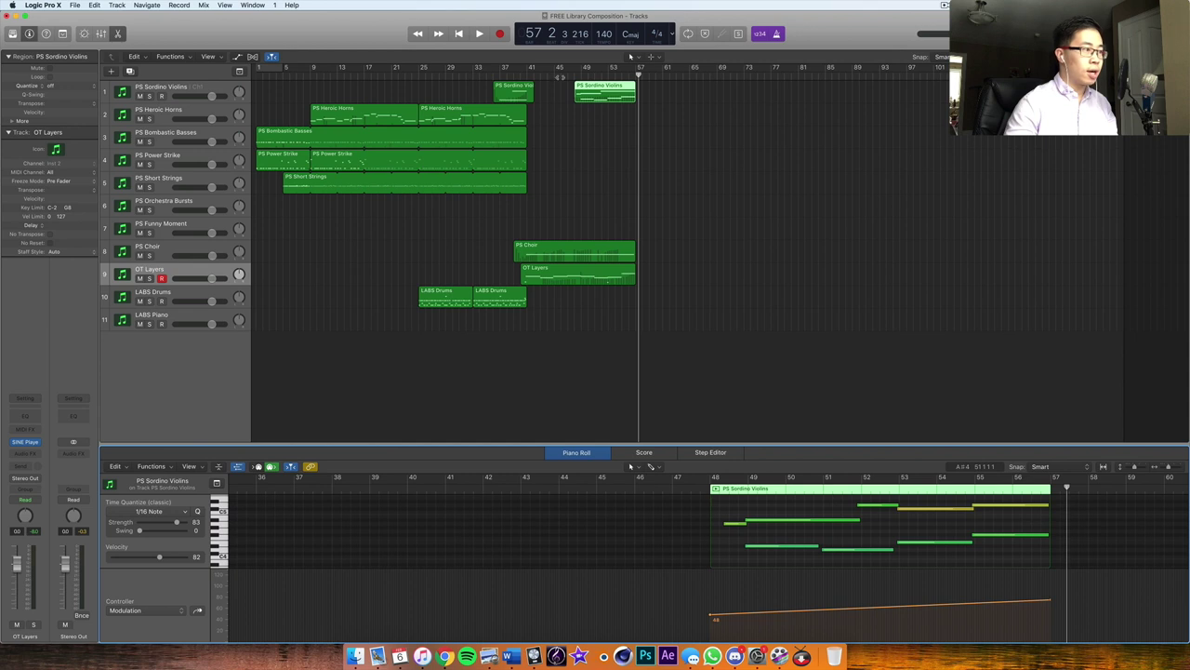
pyautogui.press('Return')
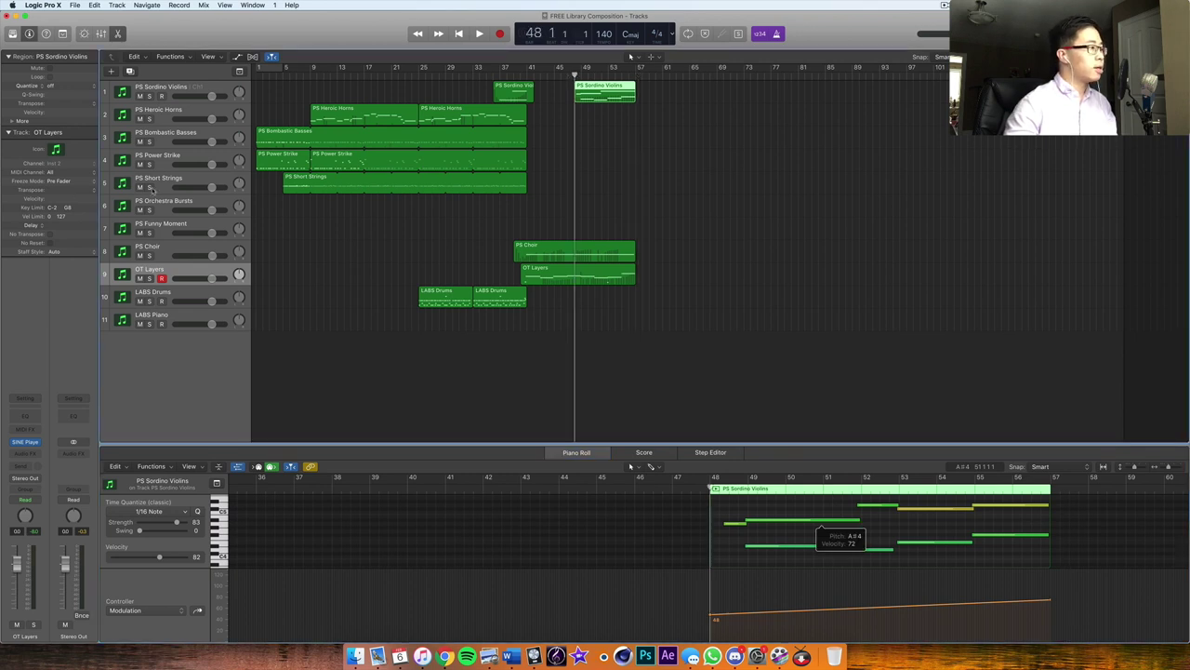
# Step: Copy all the existing regions on every track and paste them at bar 57
pyautogui.click(209, 203)
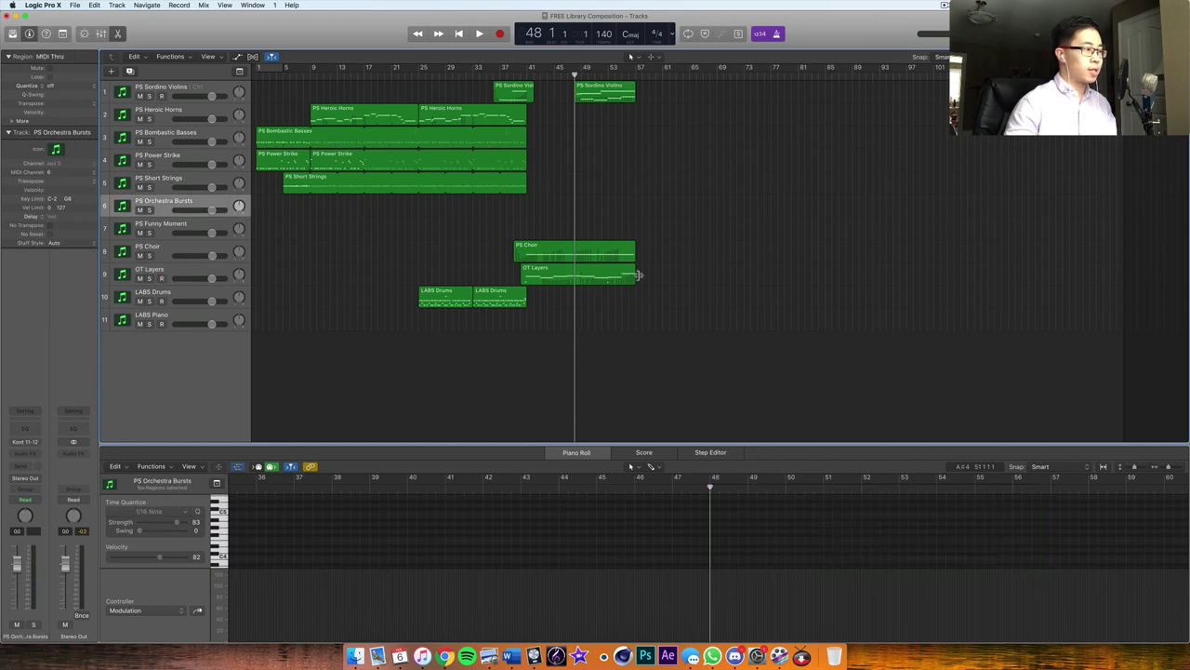
pyautogui.moveTo(643, 319); pyautogui.dragTo(270, 89)
pyautogui.click(637, 73)
pyautogui.click(209, 85)
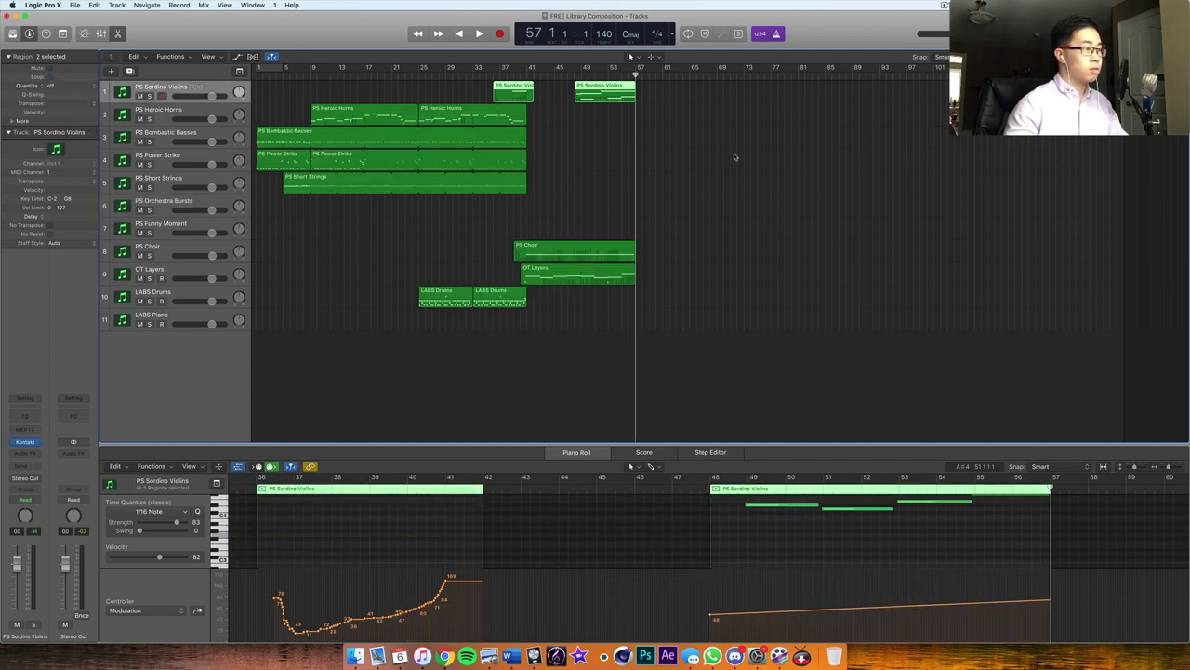
pyautogui.press('super+v')
pyautogui.click(697, 203)
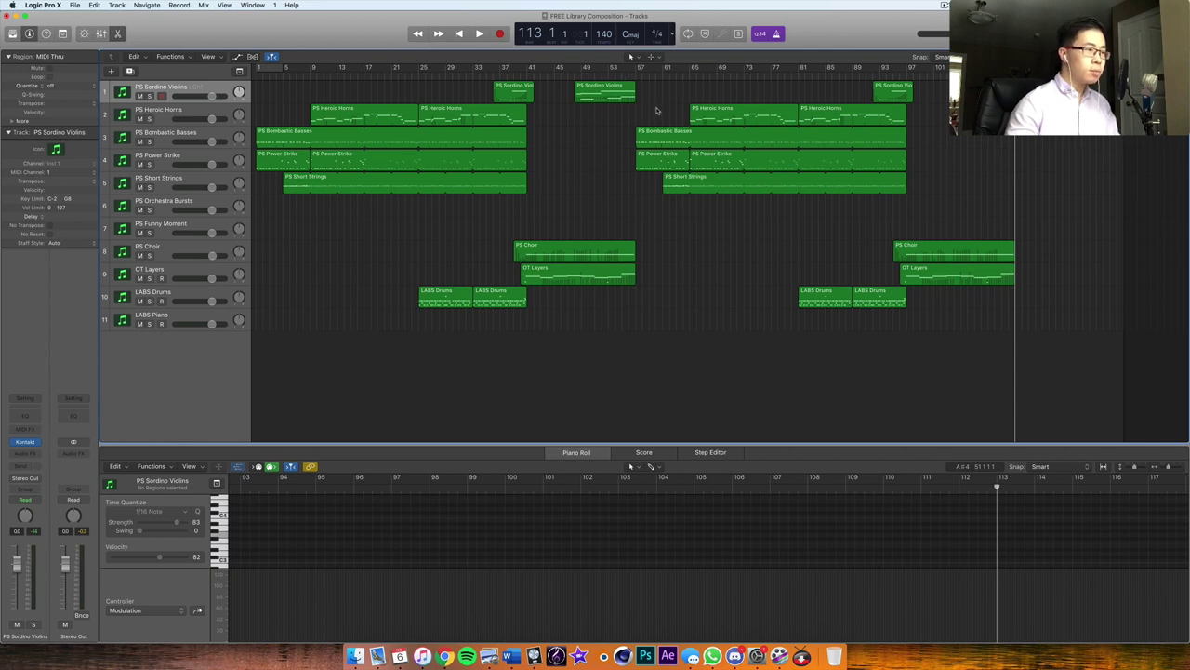
# Step: Move the copied PS Bombastic Basses, PS Power Strike, PS Short Strings and LABS Drums regions to start at bar 65 with the horns
pyautogui.moveTo(654, 122); pyautogui.dragTo(712, 140)
pyautogui.moveTo(677, 186); pyautogui.dragTo(704, 186)
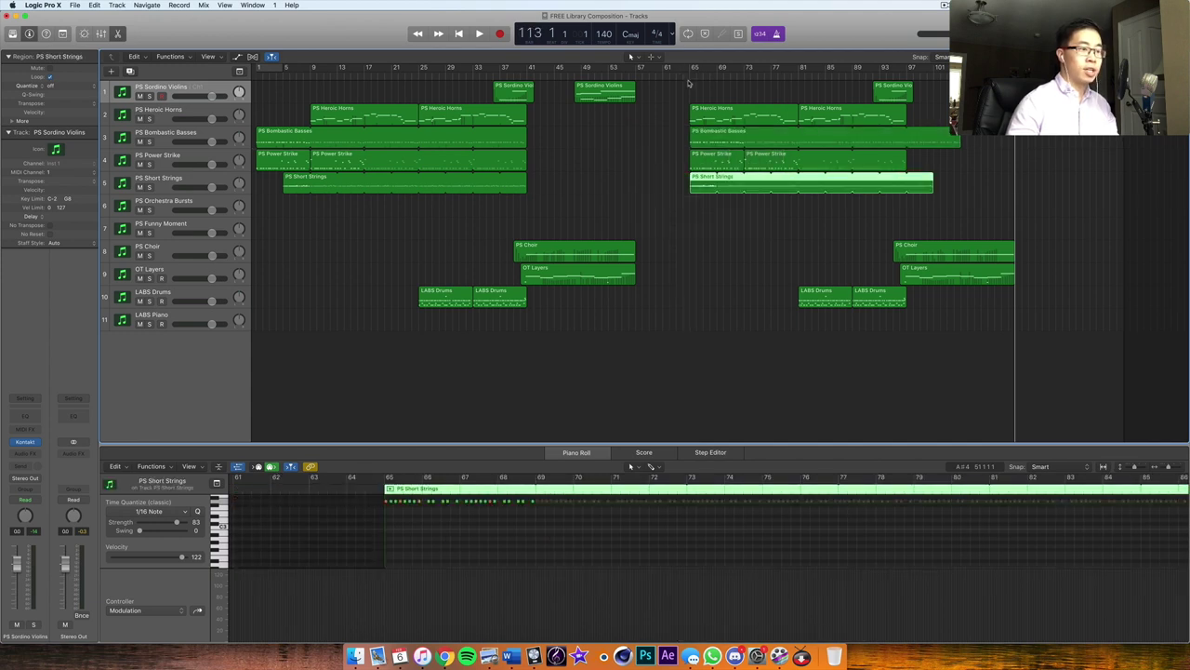
pyautogui.click(849, 299)
pyautogui.keyDown('shift'); pyautogui.click(874, 298); pyautogui.keyUp('shift')
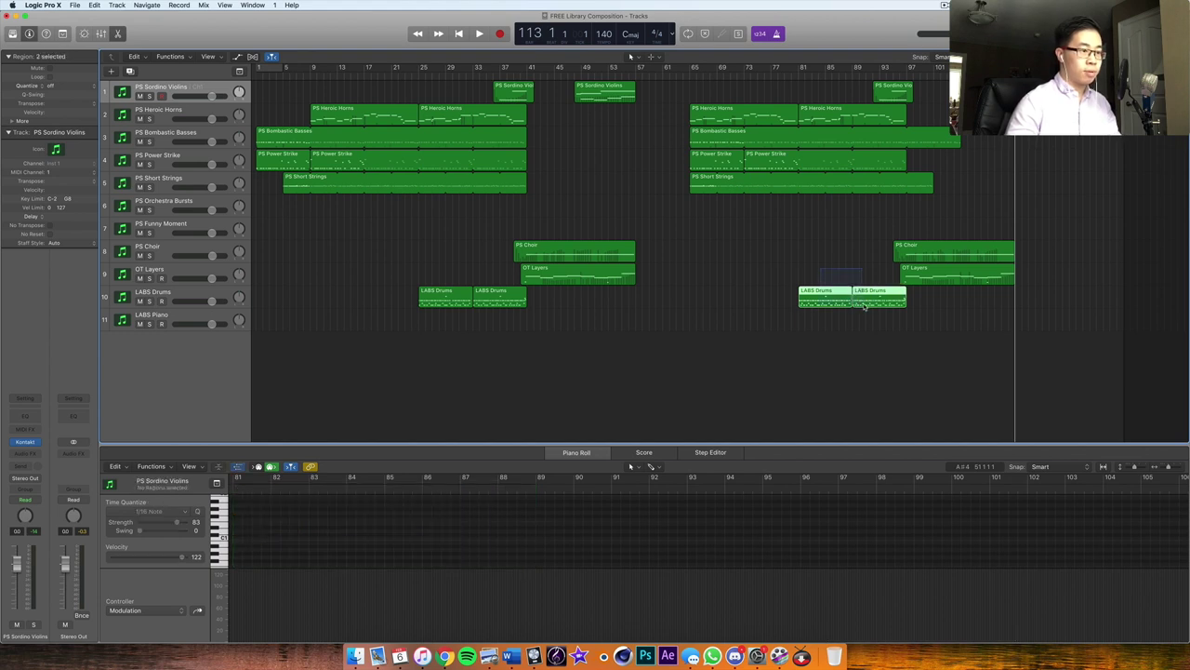
pyautogui.moveTo(835, 298); pyautogui.dragTo(722, 300)
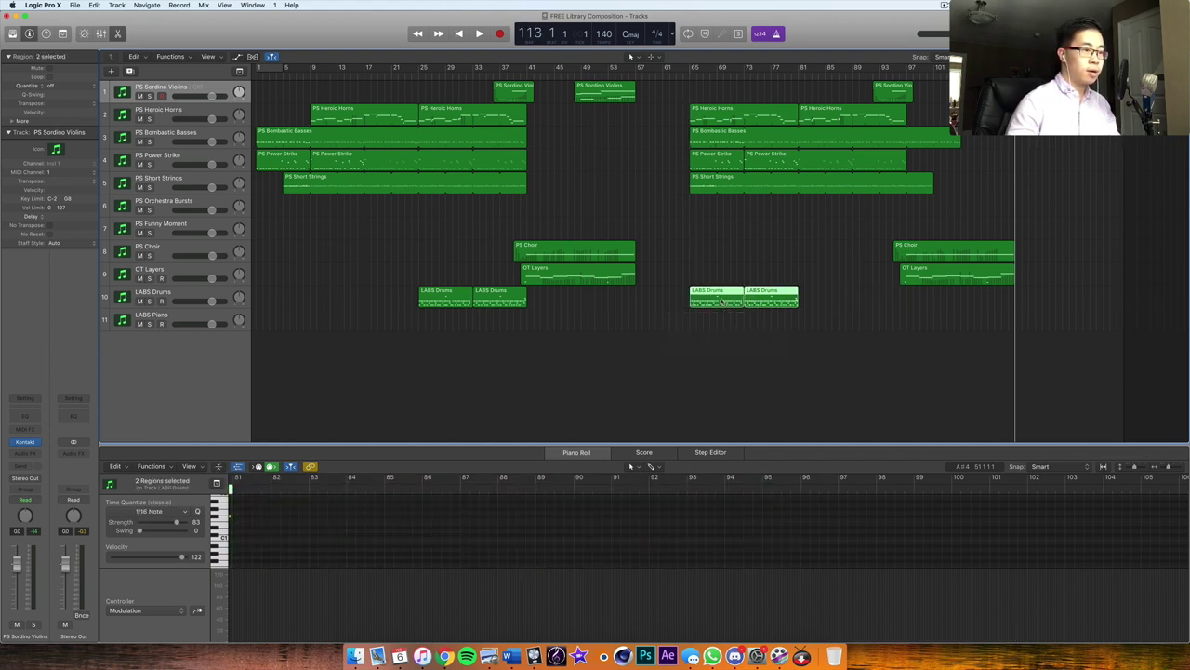
# Step: Delete the copied PS Choir and OT Layers regions and play the new section from bar 64
pyautogui.moveTo(914, 217); pyautogui.dragTo(939, 279)
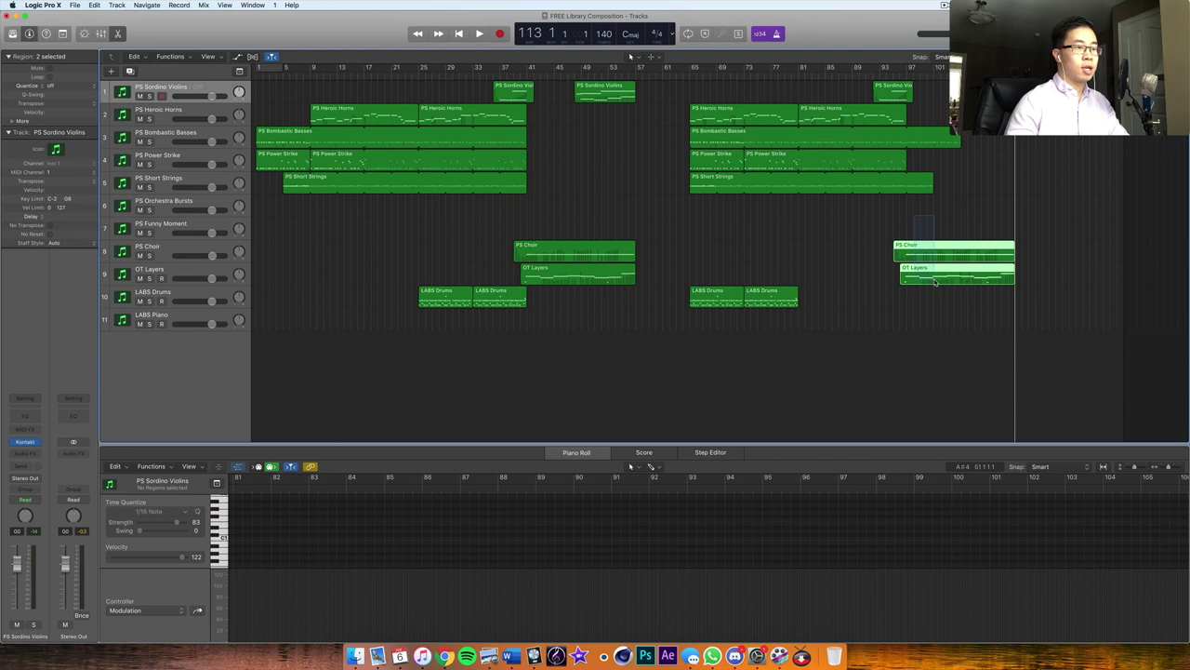
pyautogui.press('Delete')
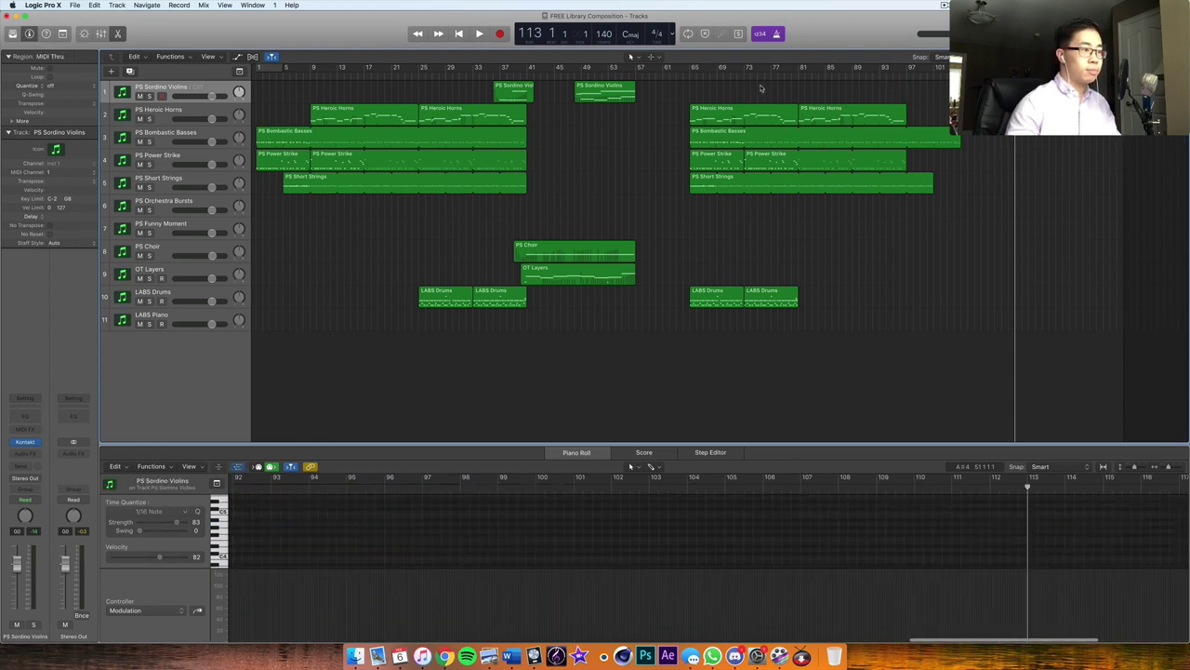
pyautogui.click(684, 74)
pyautogui.press('super+v')
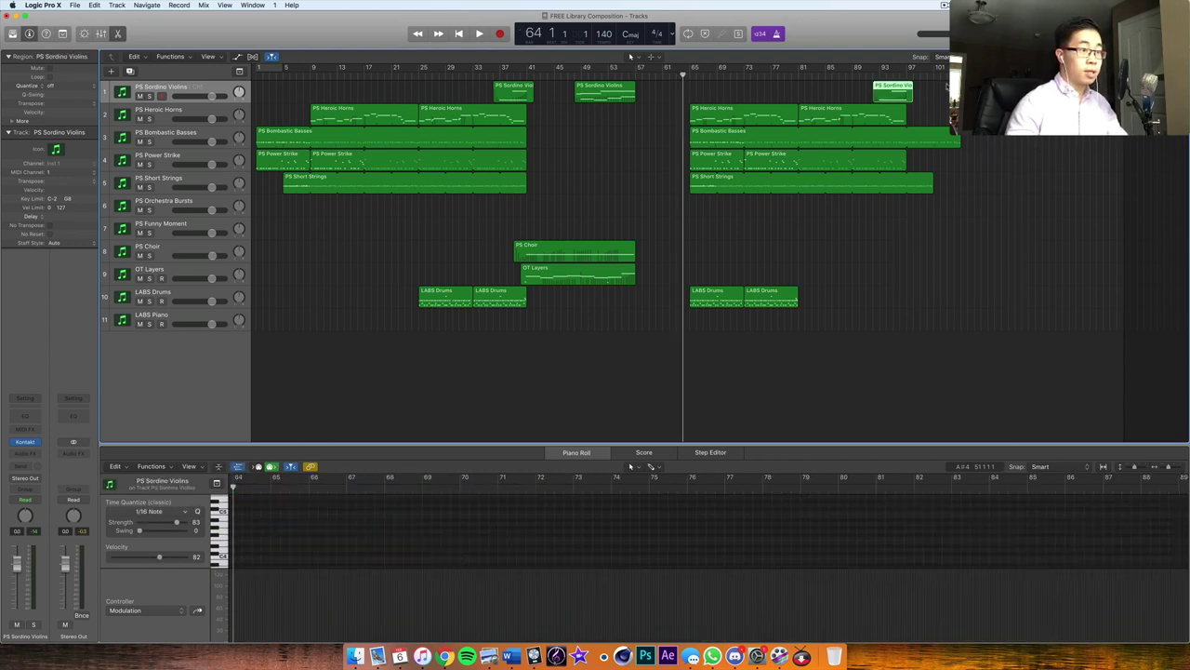
pyautogui.click(930, 95)
pyautogui.press('space')
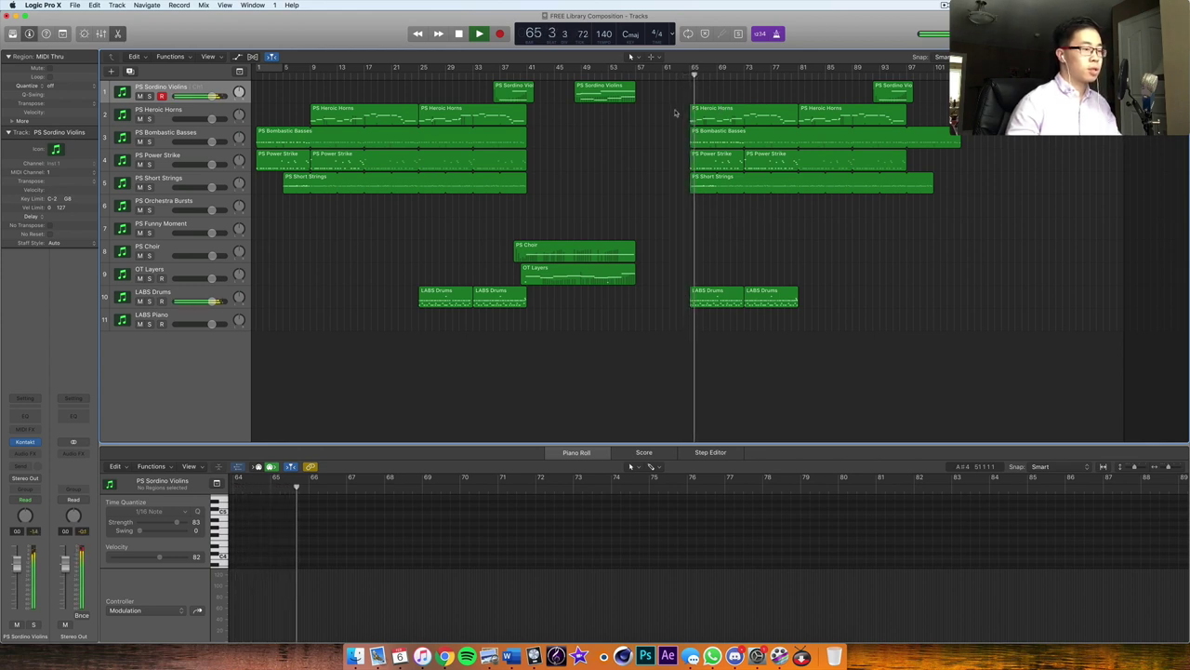
pyautogui.press('space')
# Step: Move all the copied regions together eight bars earlier so the section starts at bar 57
pyautogui.moveTo(683, 98); pyautogui.dragTo(965, 319)
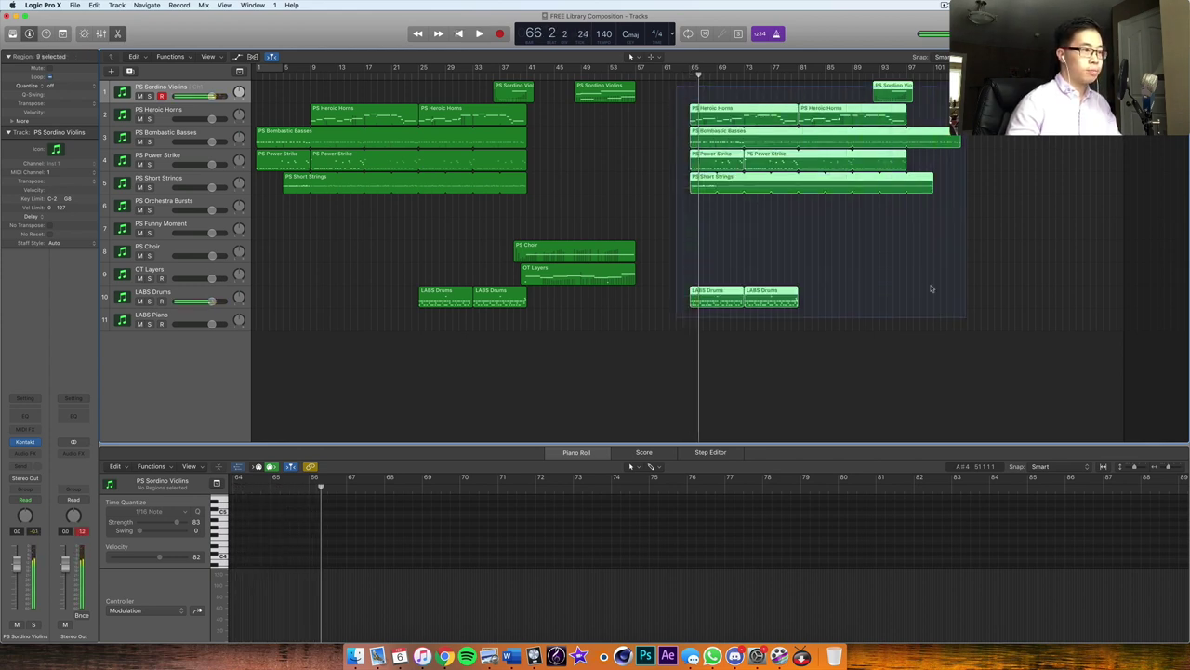
pyautogui.moveTo(701, 121); pyautogui.dragTo(647, 120)
pyautogui.click(728, 210)
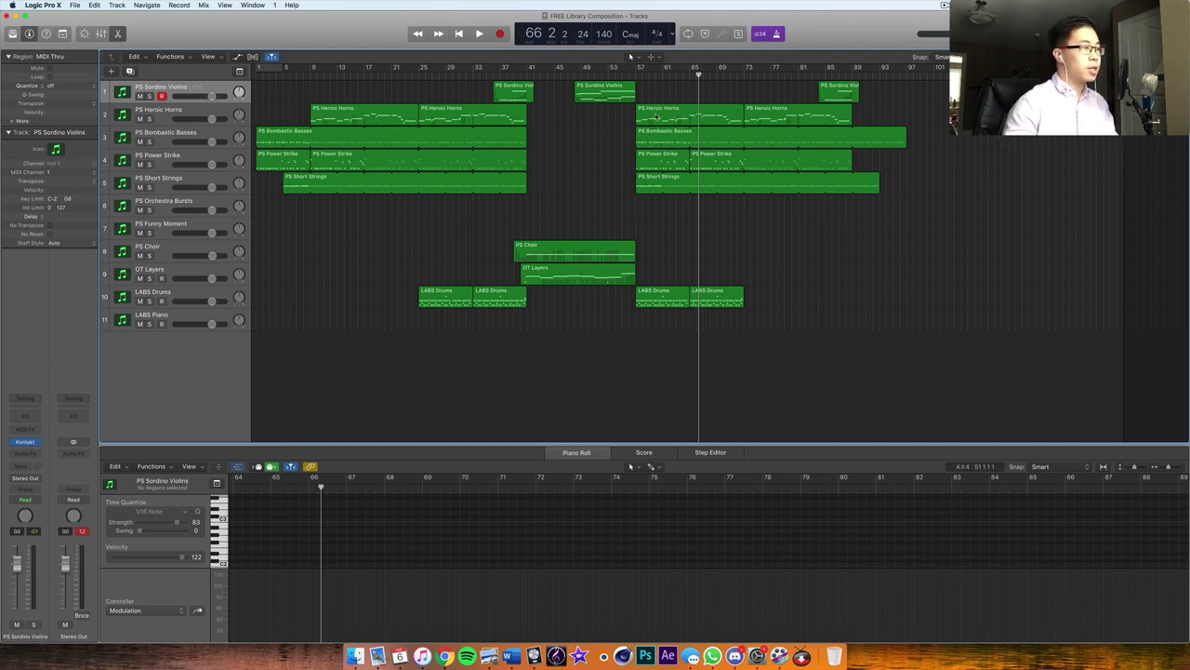
# Step: Record a PS Orchestra Bursts hit at bar 57, starting playback from bar 55
pyautogui.click(188, 206)
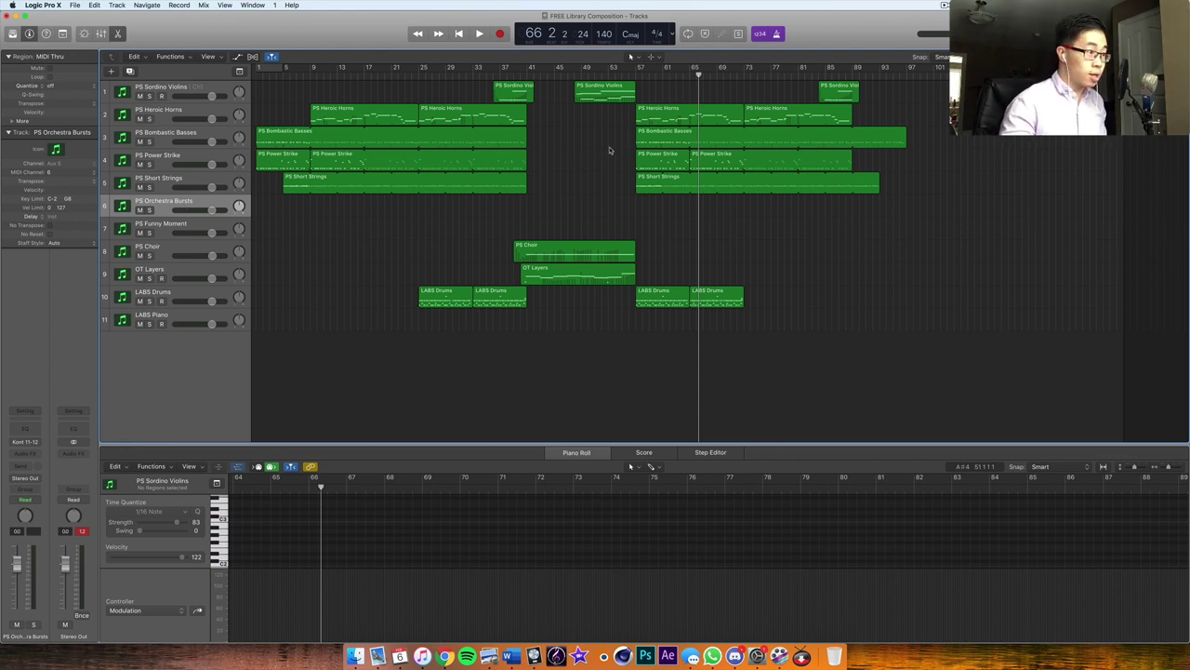
pyautogui.click(631, 57)
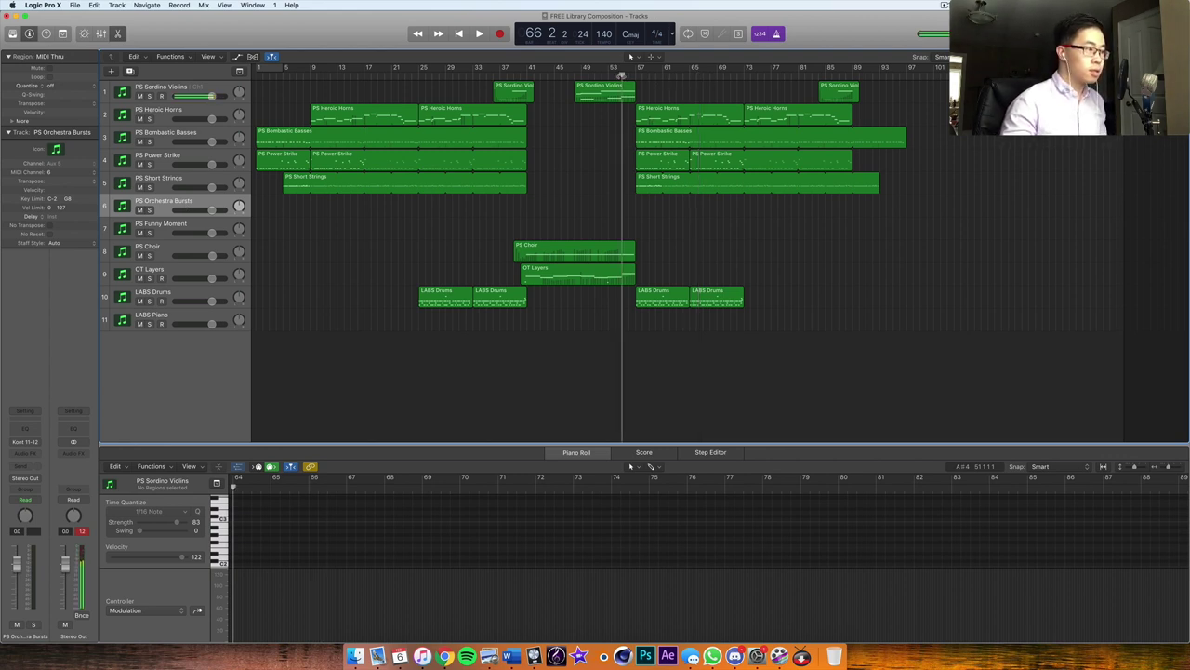
pyautogui.press('space')
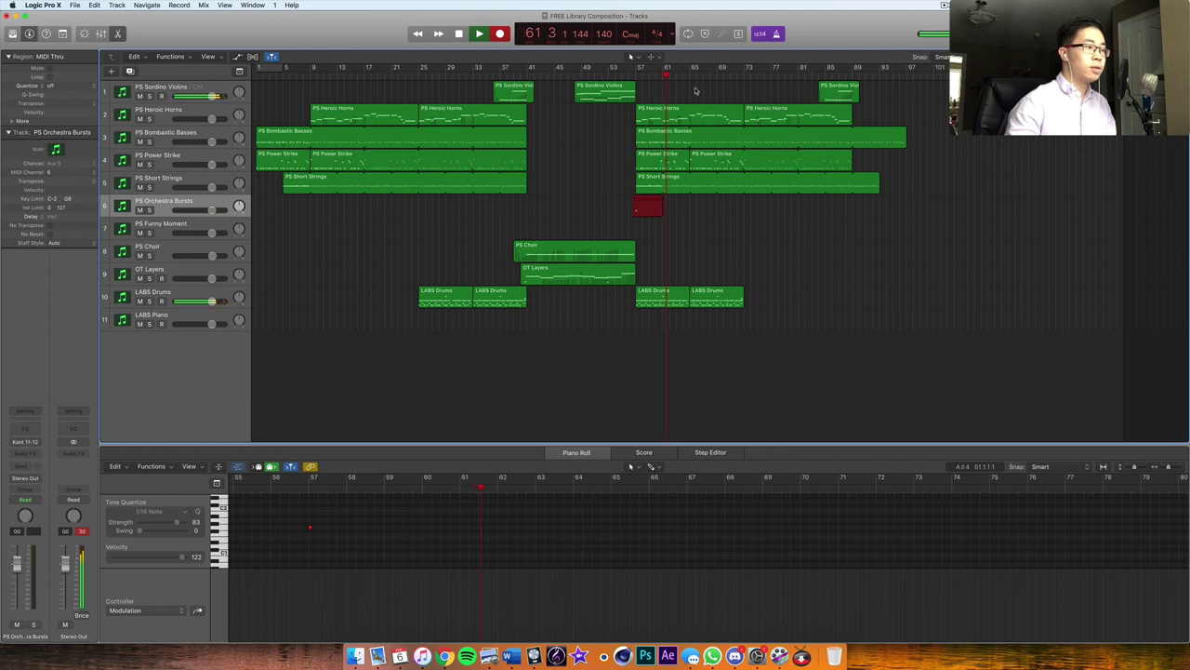
pyautogui.press('space')
# Step: Copy the PS Orchestra Bursts region to bar 73, where the second horn phrase starts
pyautogui.click(737, 70)
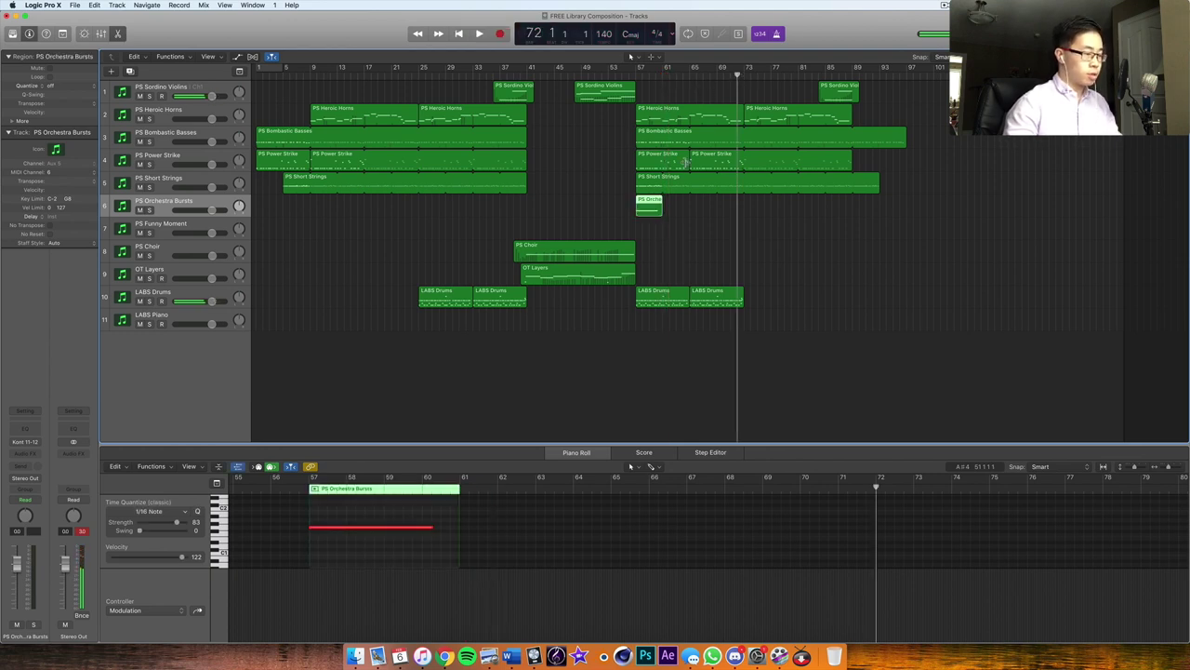
pyautogui.click(745, 84)
pyautogui.click(744, 73)
pyautogui.press('r')
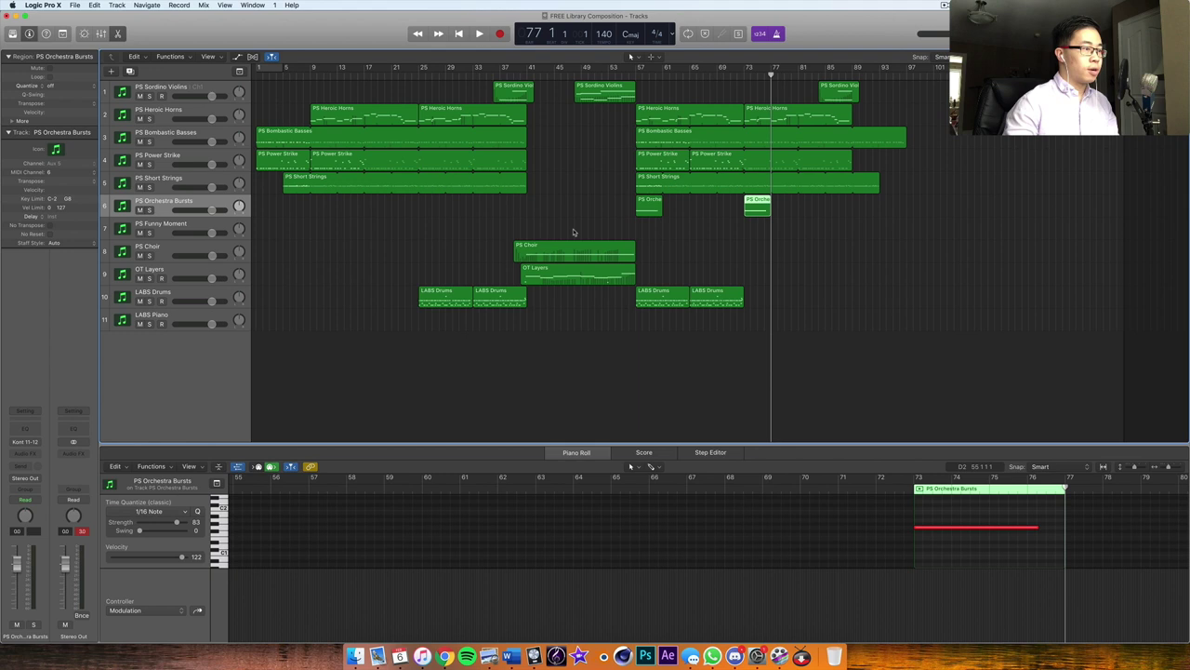
# Step: Record a trial LABS Piano part over the choir section from about bar 41 to bar 47 and delete the take
pyautogui.press('super+period')
pyautogui.press('space')
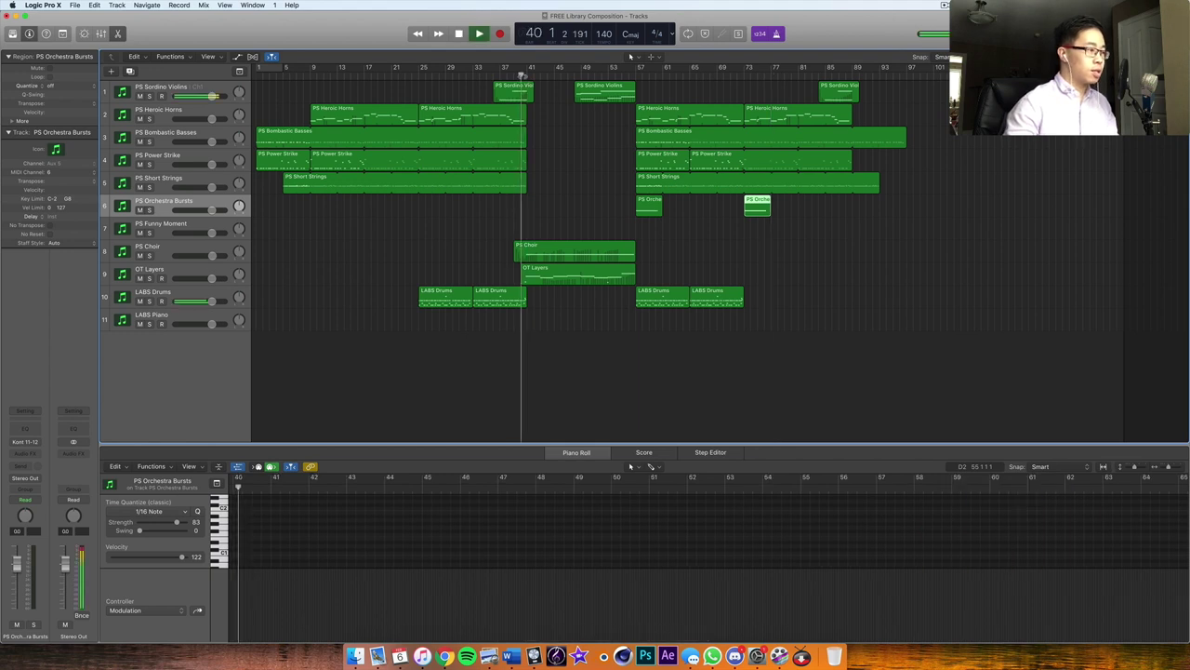
pyautogui.click(186, 316)
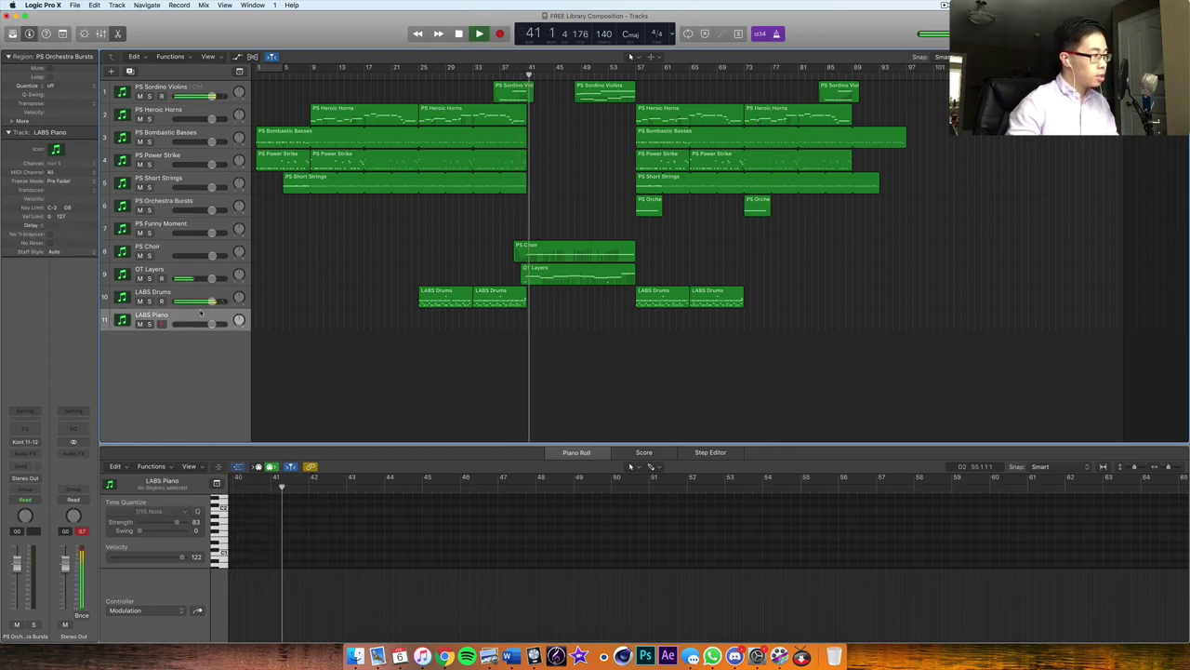
pyautogui.press('space')
pyautogui.press(',')
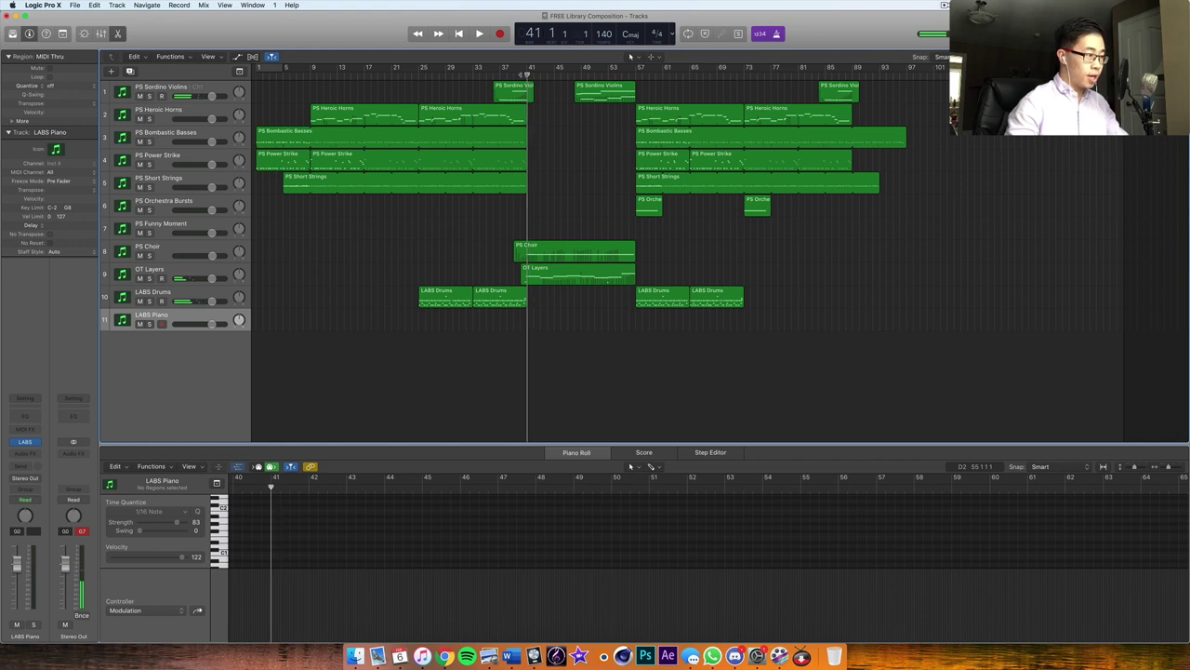
pyautogui.press('r')
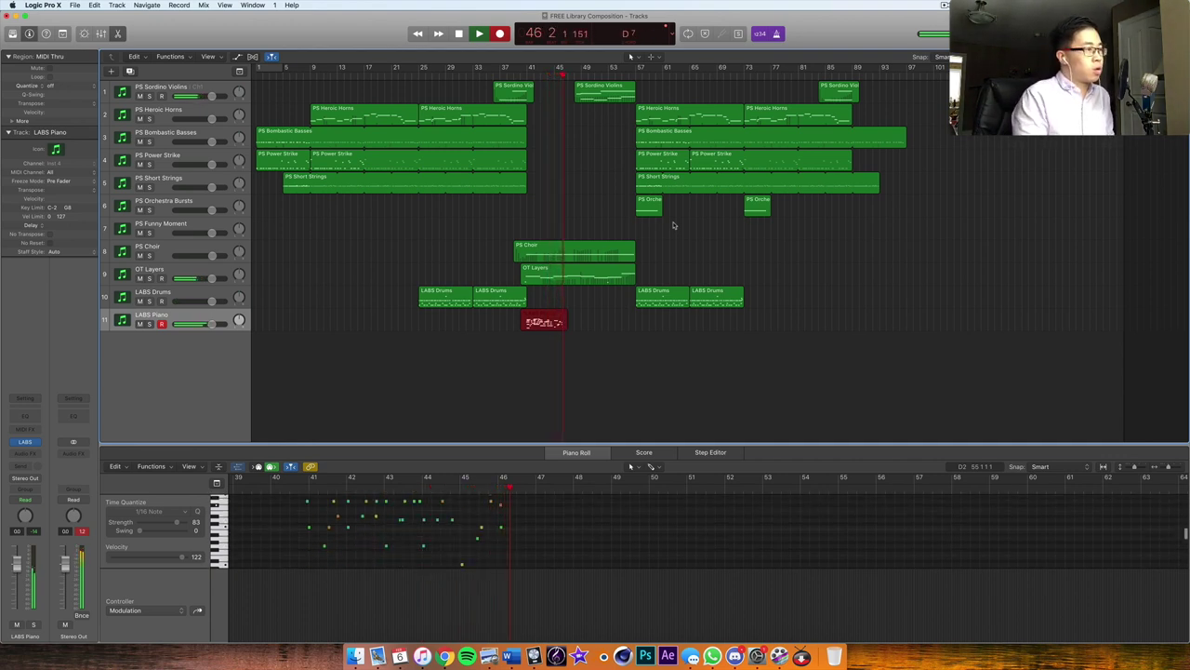
pyautogui.press('space')
pyautogui.press('Delete')
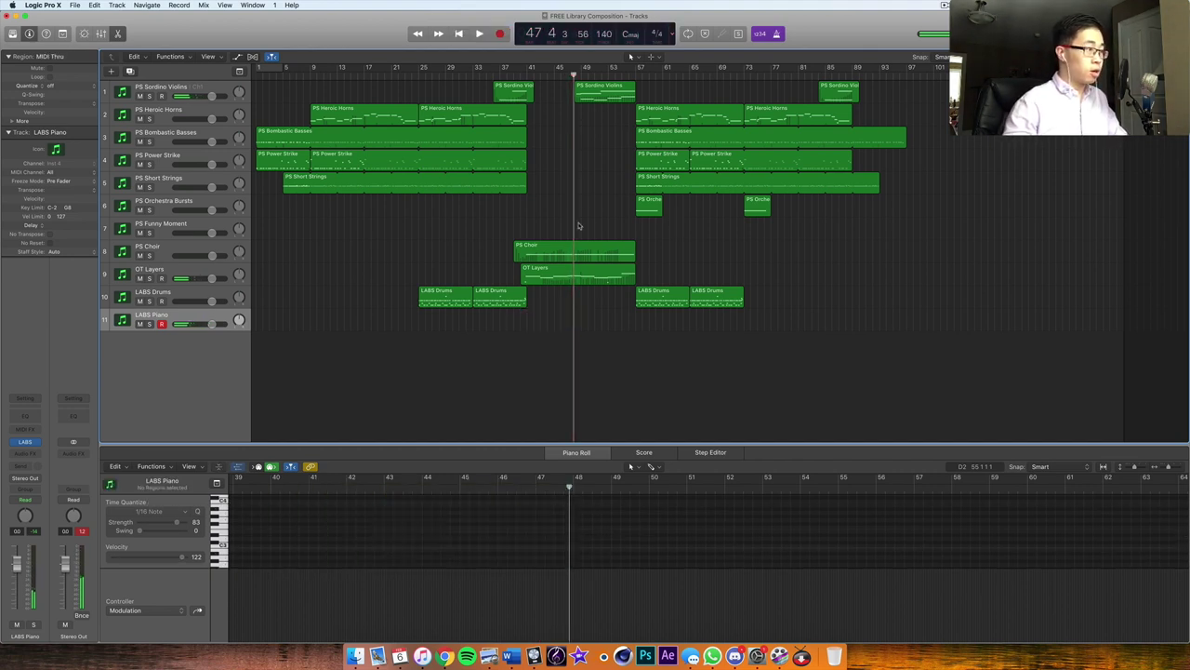
# Step: Record a new LABS Piano part over the choir and orchestral chords from bar 41 to about bar 57
pyautogui.press('space')
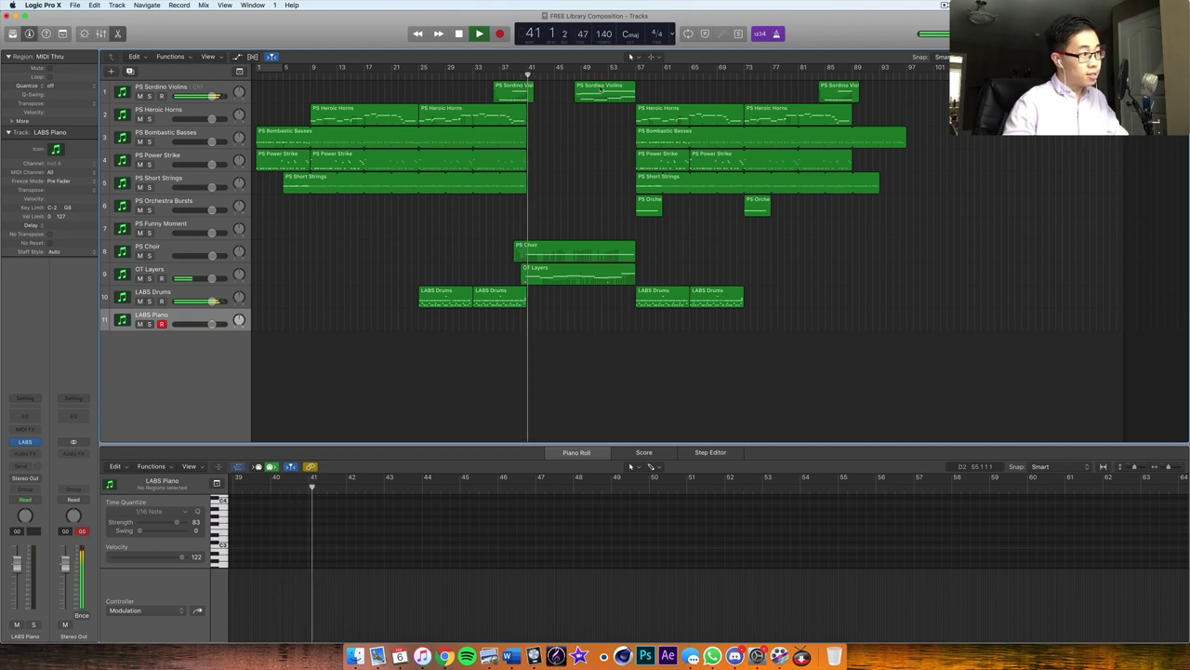
pyautogui.press('space')
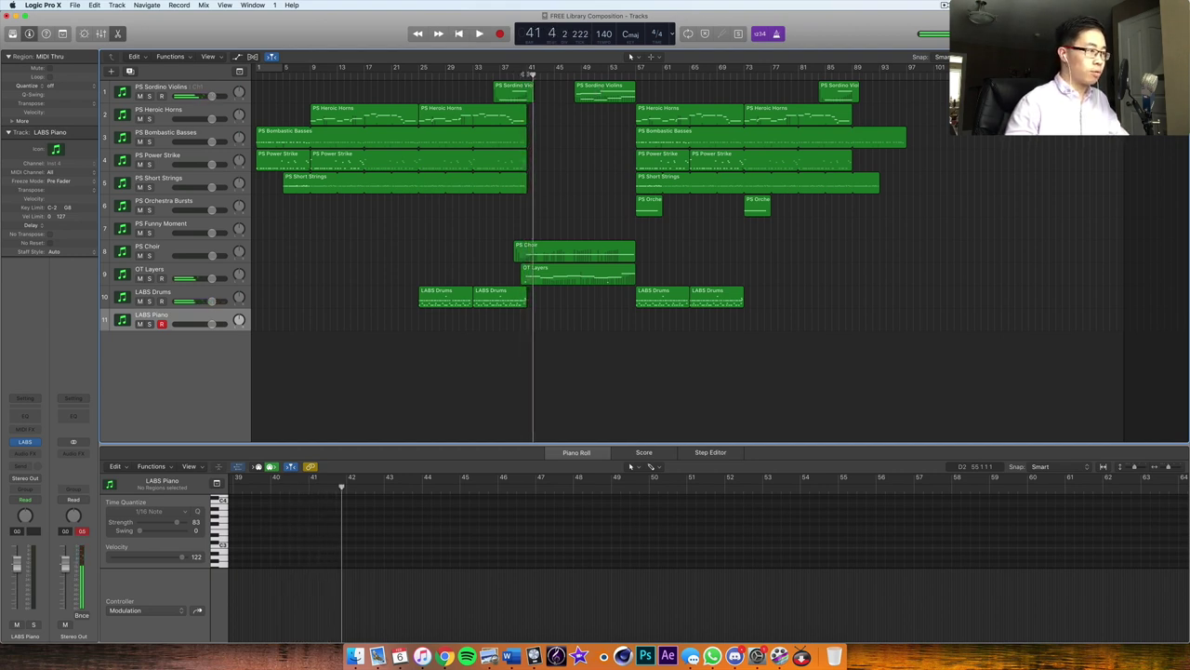
pyautogui.press('r')
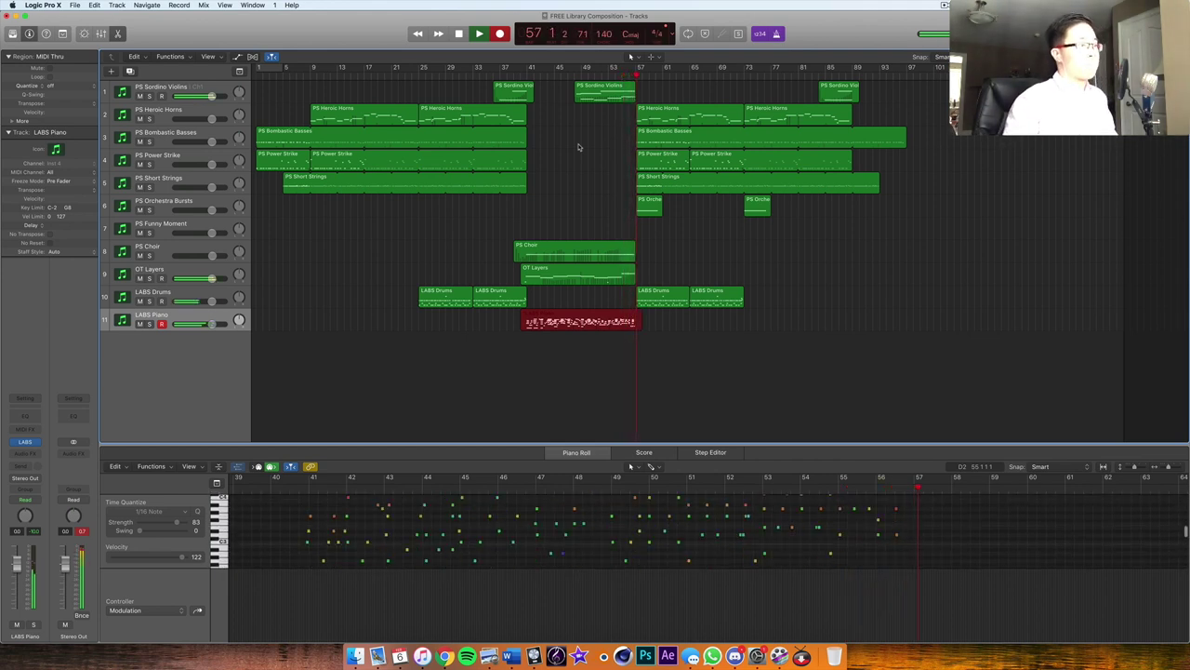
pyautogui.press('space')
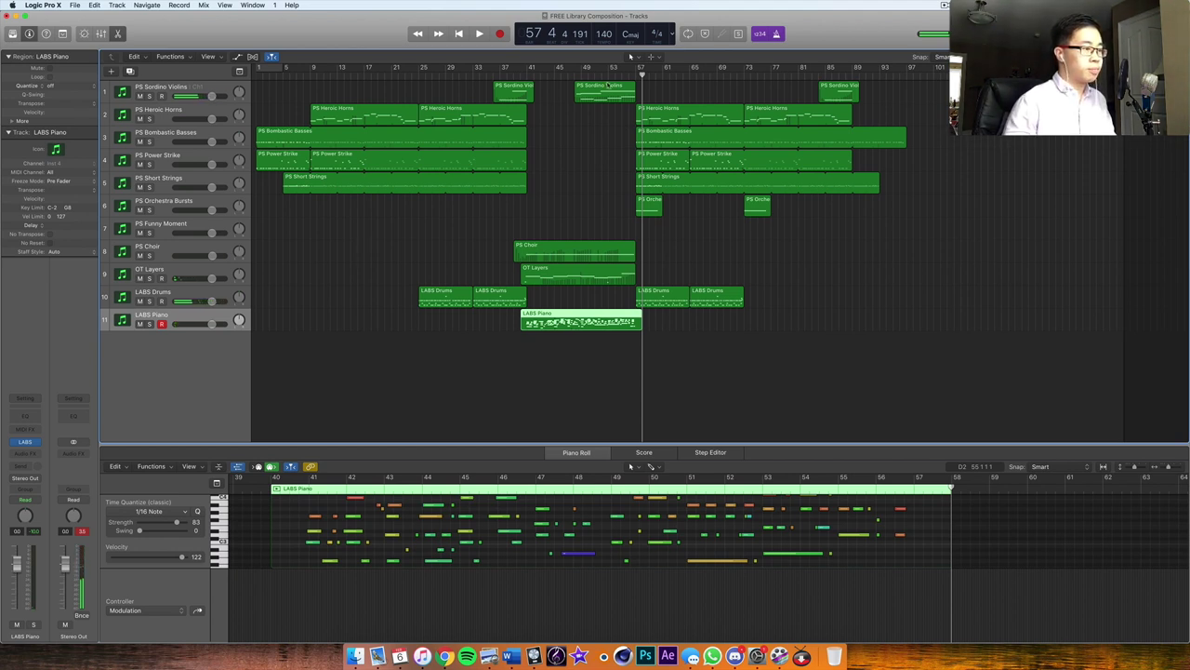
# Step: Record a short LABS Drums fill in bar 56, leading into the repeated section at bar 57
pyautogui.click(631, 58)
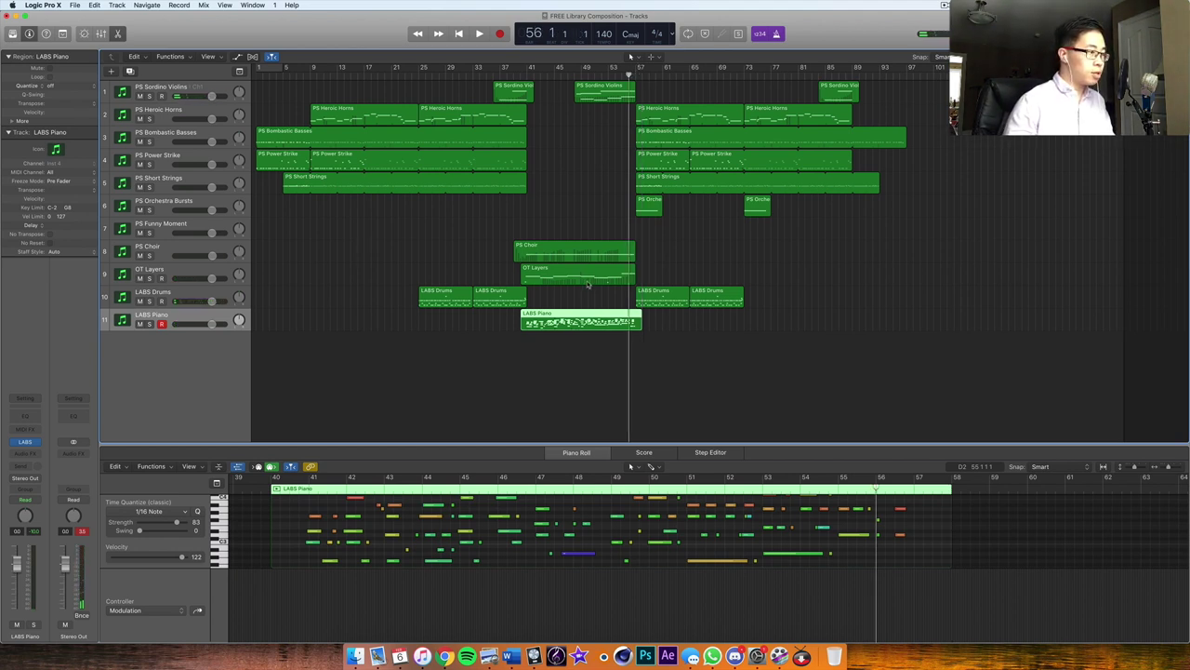
pyautogui.click(172, 296)
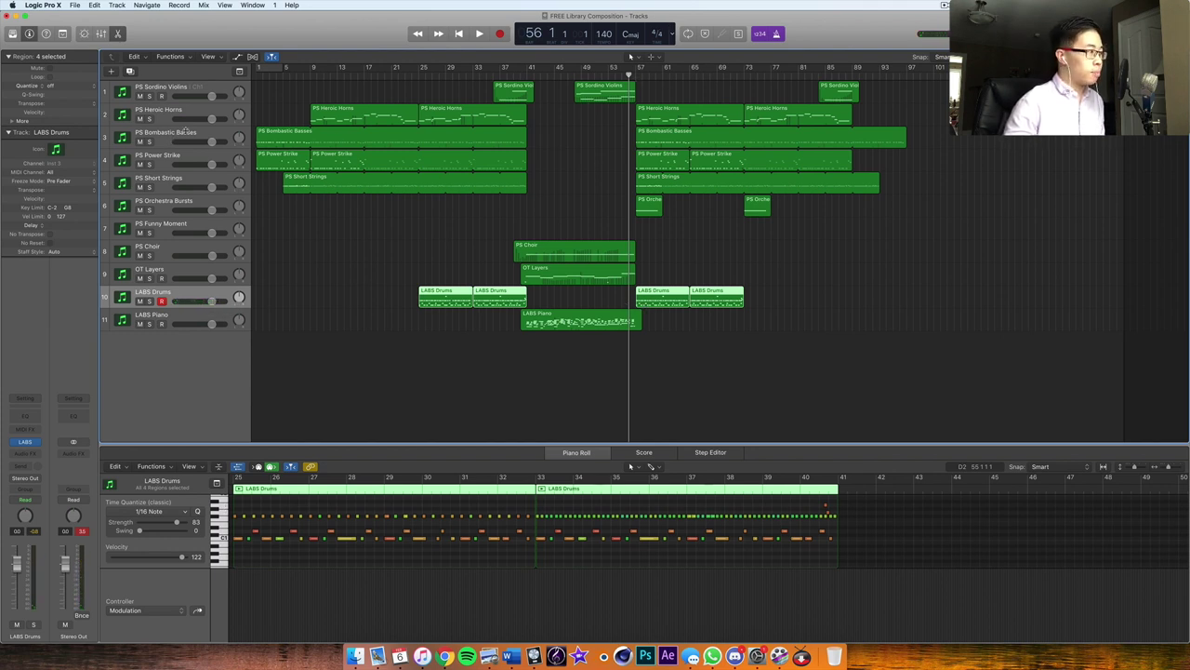
pyautogui.press(',')
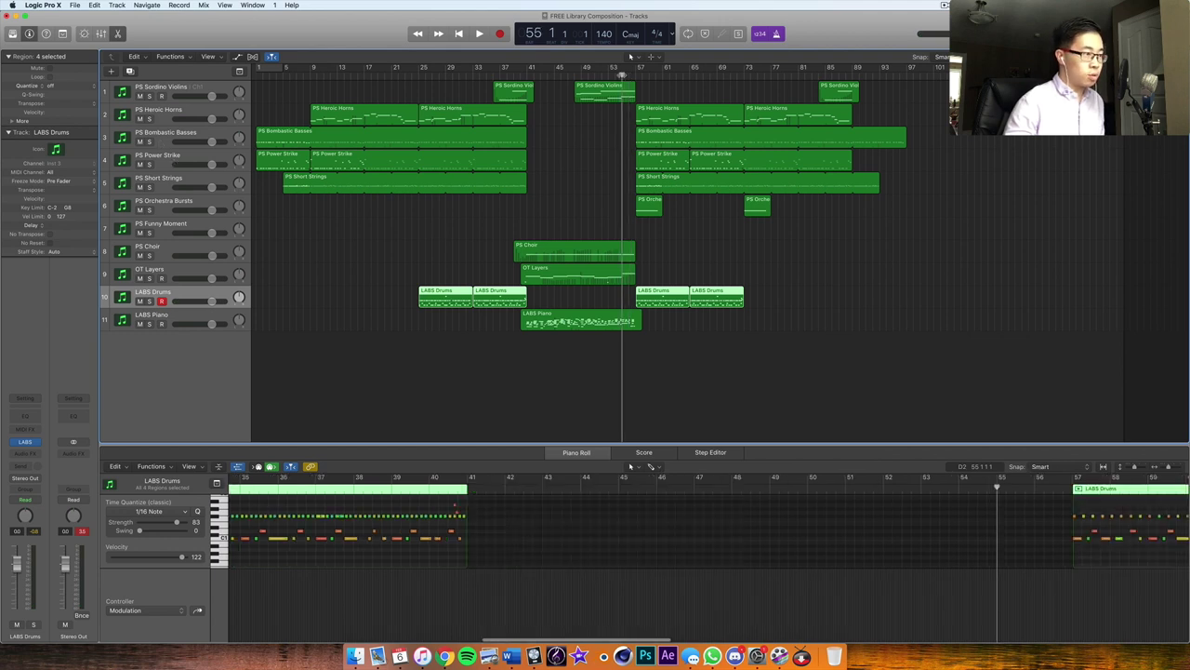
pyautogui.press('.')
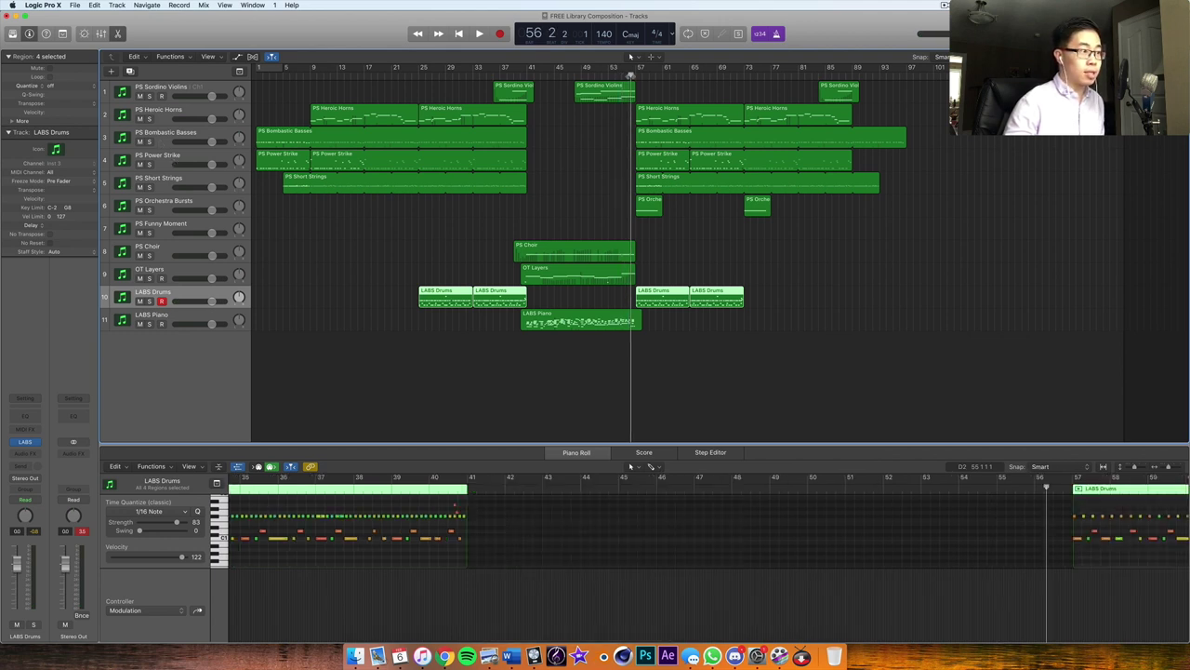
pyautogui.press(',')
pyautogui.press('space')
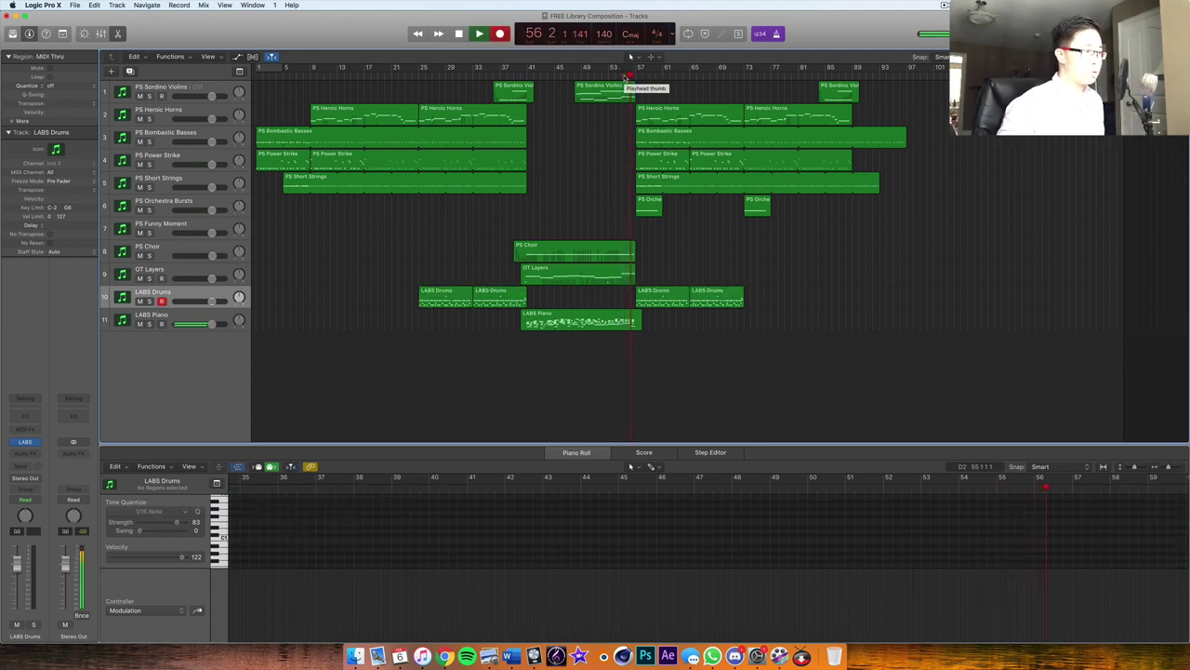
pyautogui.press('r')
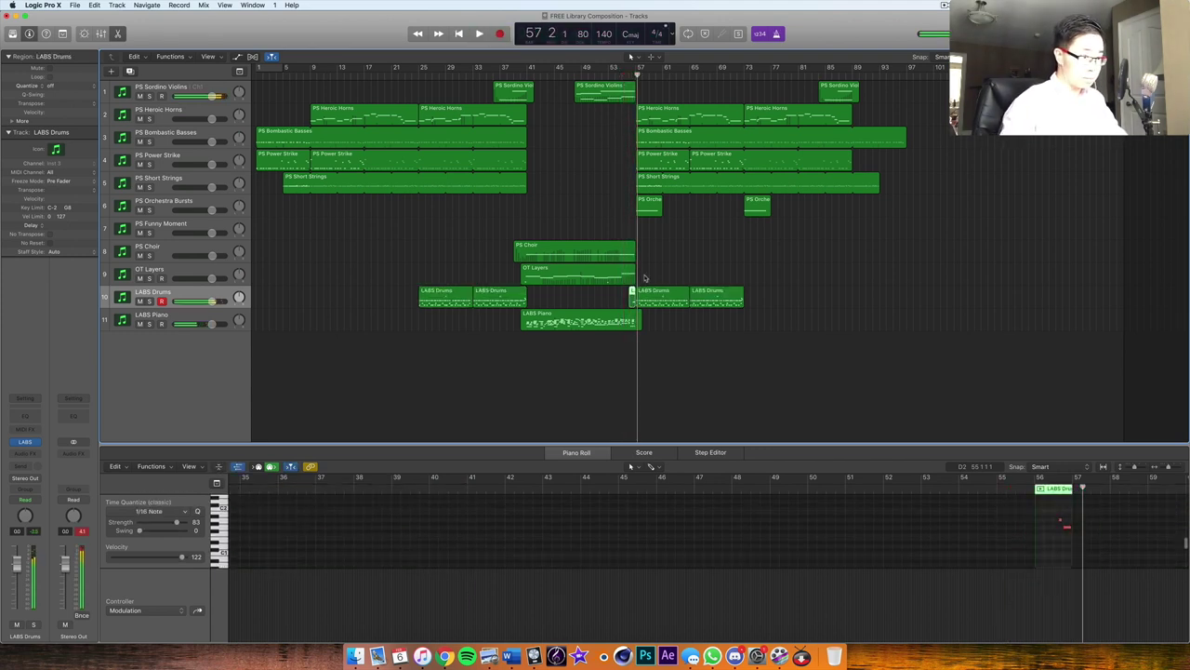
# Step: Quantize the two LABS Drums fill notes in bar 56 to 1/16 notes and play back the transition
pyautogui.moveTo(1059, 511); pyautogui.dragTo(1079, 532)
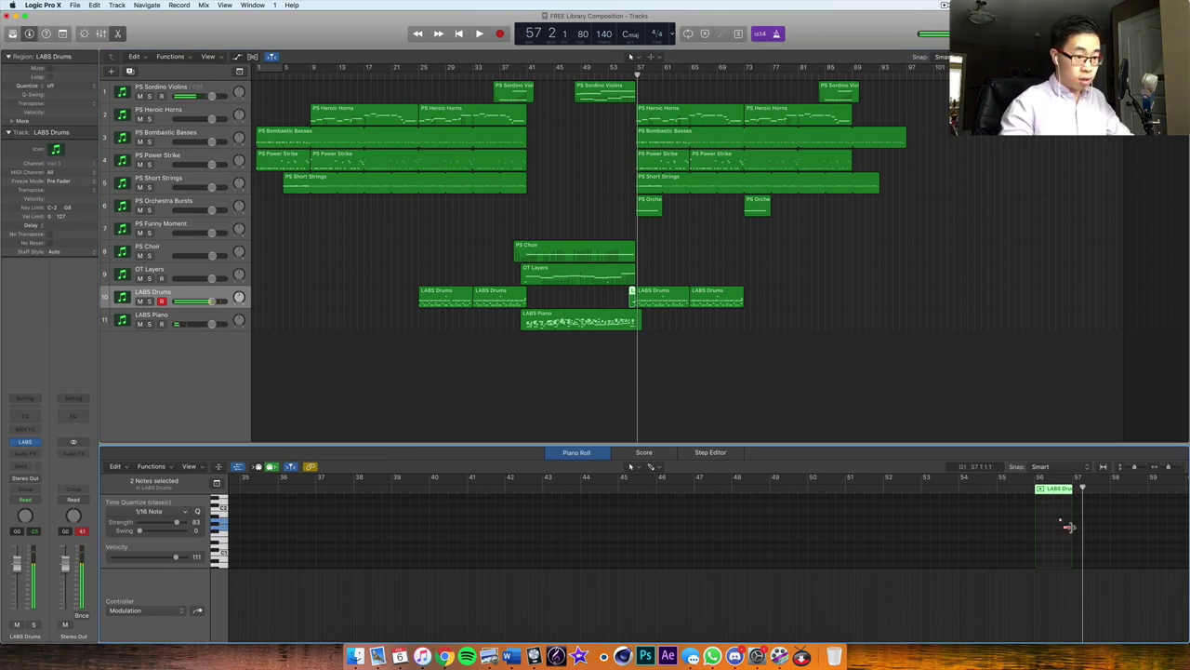
pyautogui.press('space')
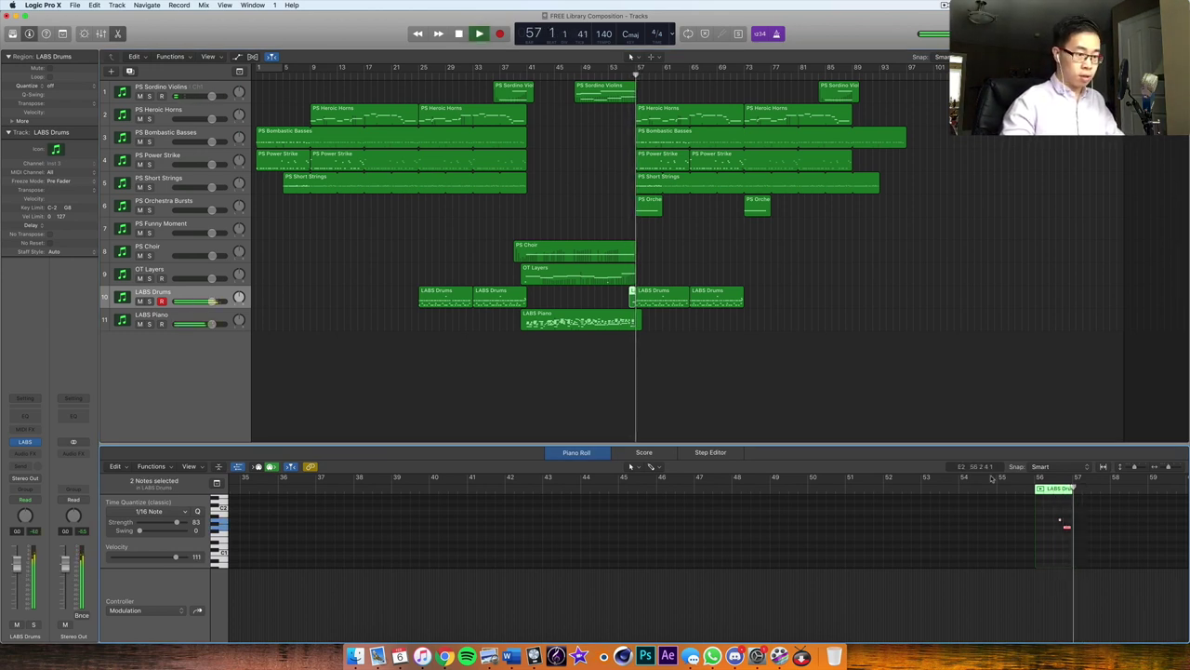
pyautogui.press('space')
pyautogui.scroll(5, 1061, 521)
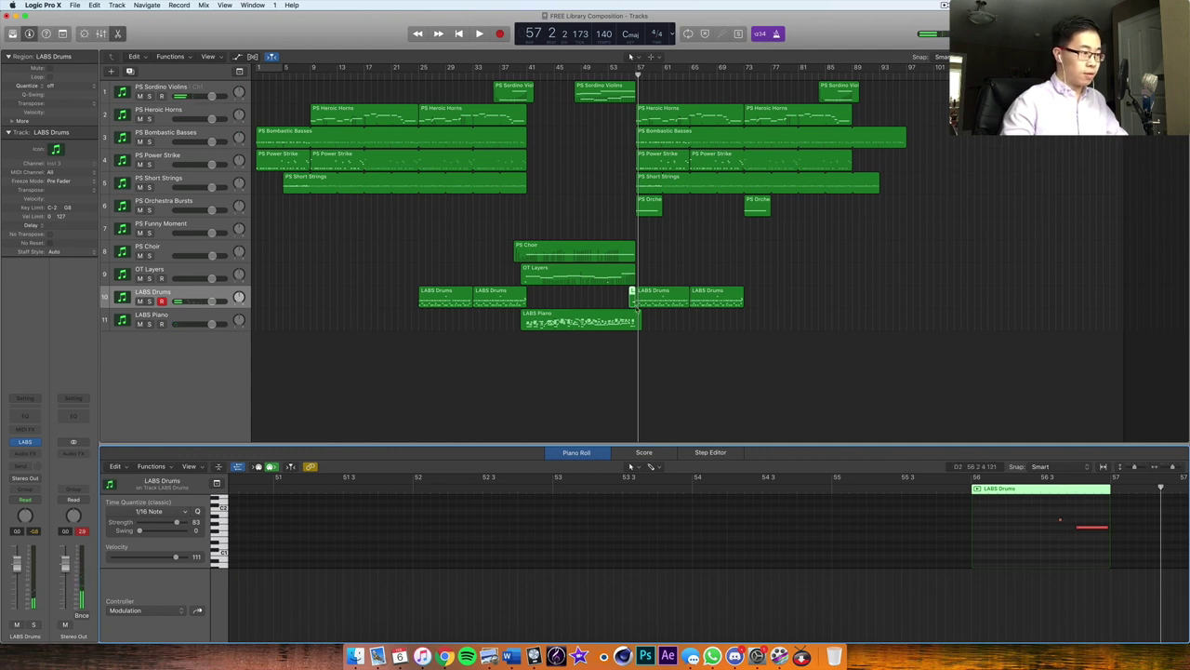
# Step: Record a matching PS Power Strike fill in bar 56, merged into the region that starts the repeat
pyautogui.click(176, 156)
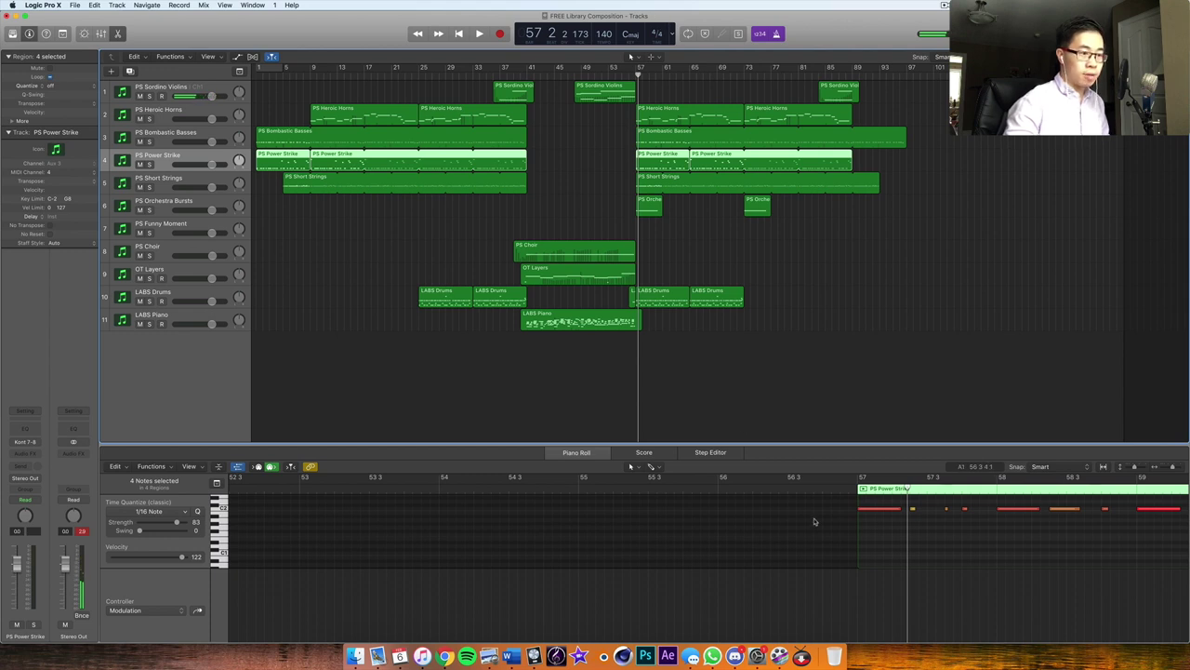
pyautogui.hscroll(5, 814, 521)
pyautogui.scroll(2, 814, 521)
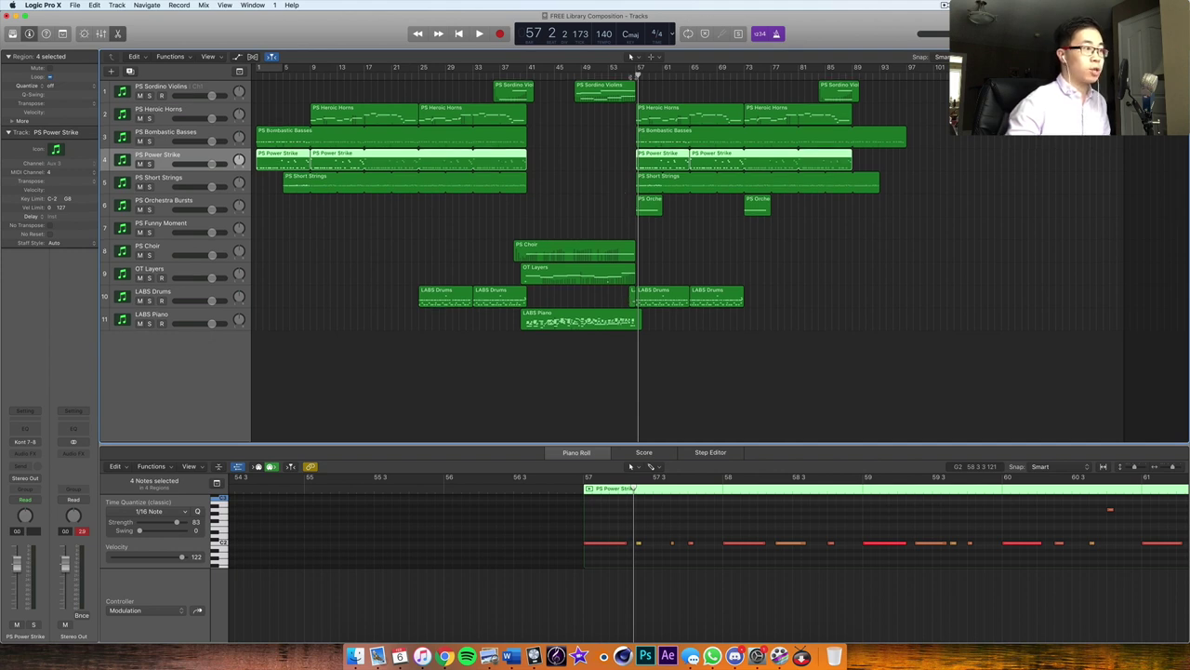
pyautogui.press(',')
pyautogui.press(',')
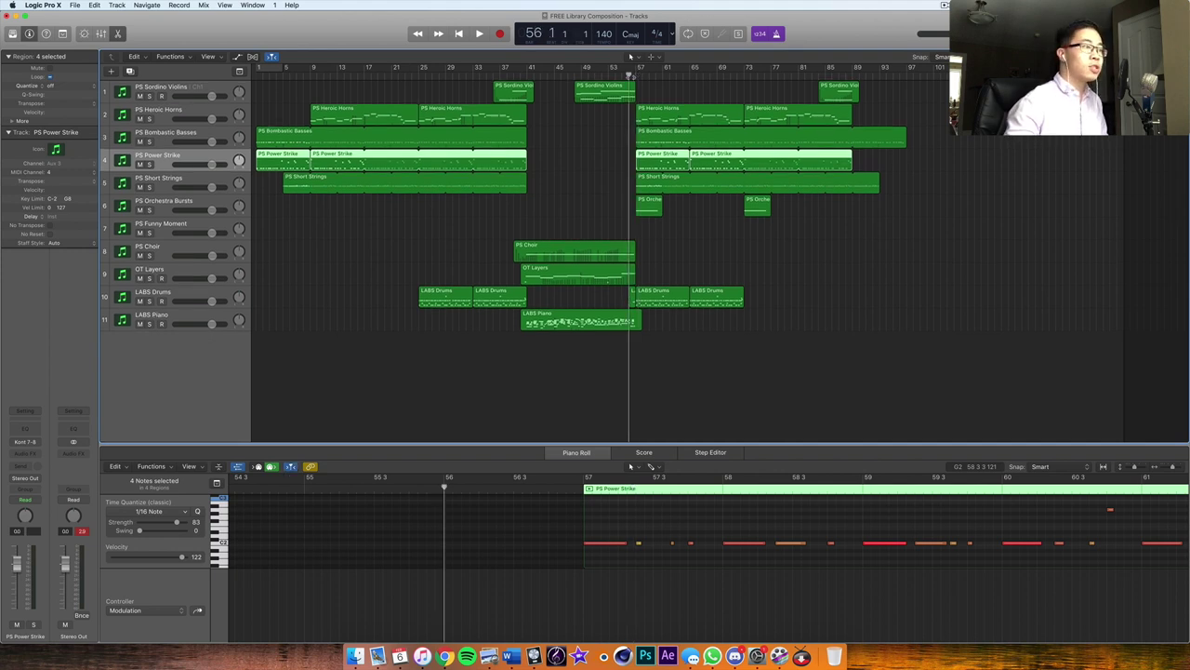
pyautogui.press('space')
pyautogui.press('super+shift+a')
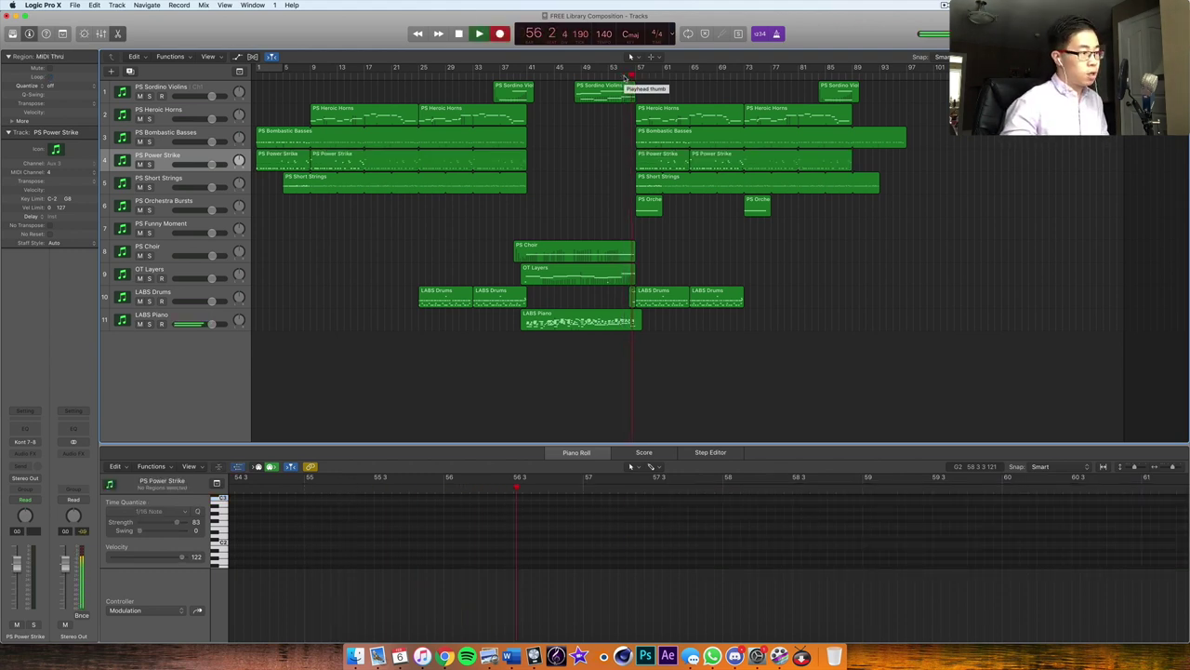
pyautogui.press('space')
# Step: Quantize the two PS Power Strike fill notes in bar 56 to 1/16 notes and play them back into bar 57
pyautogui.click(564, 535)
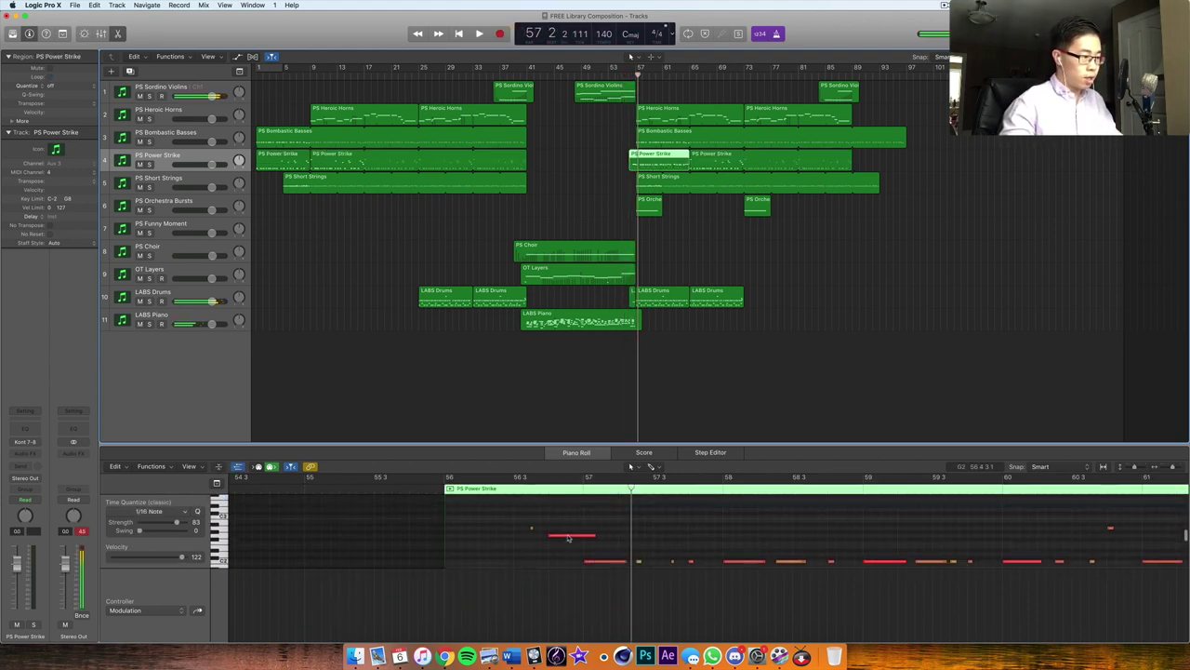
pyautogui.moveTo(527, 521); pyautogui.dragTo(569, 546)
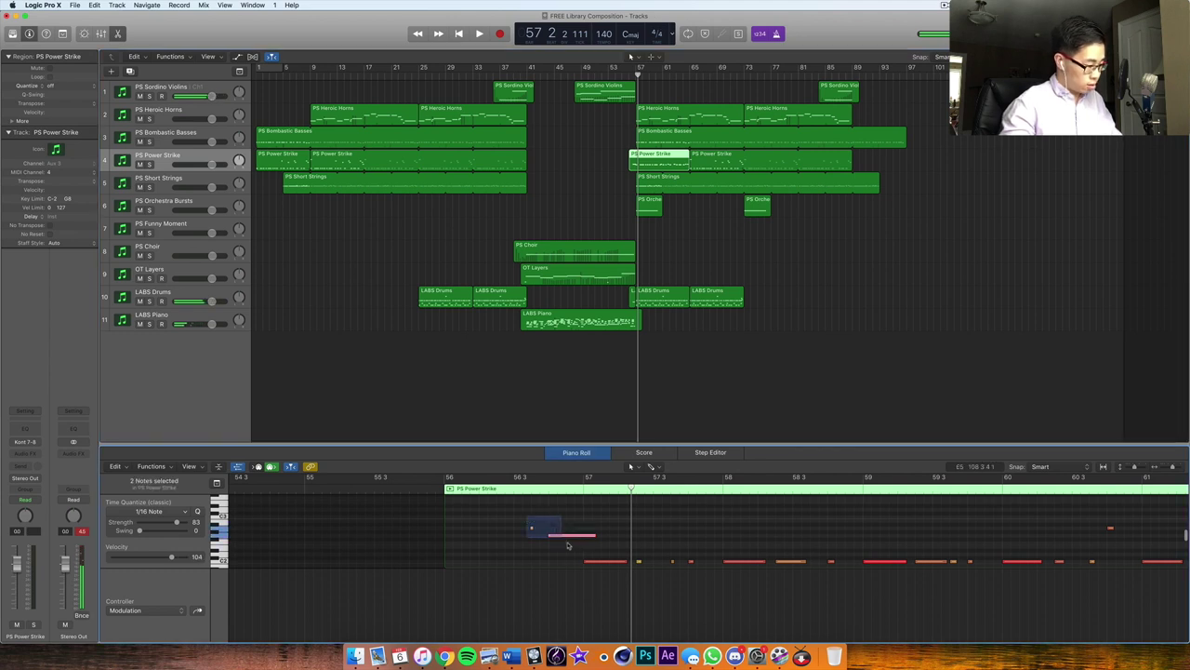
pyautogui.click(505, 497)
pyautogui.press('space')
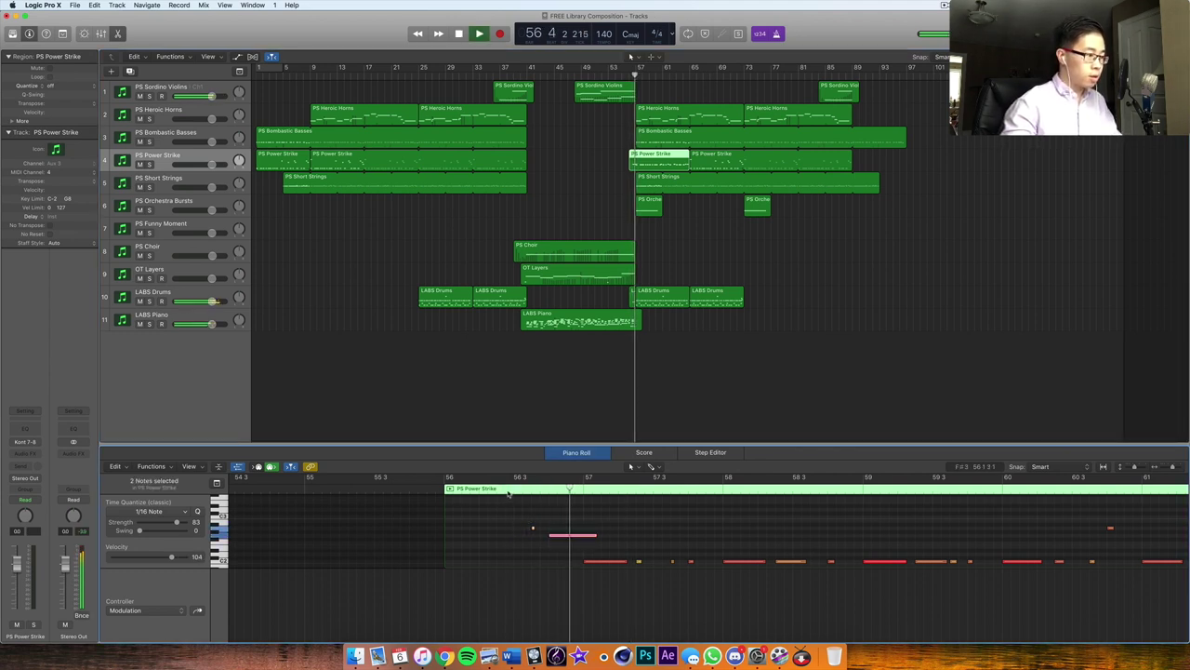
pyautogui.click(533, 521)
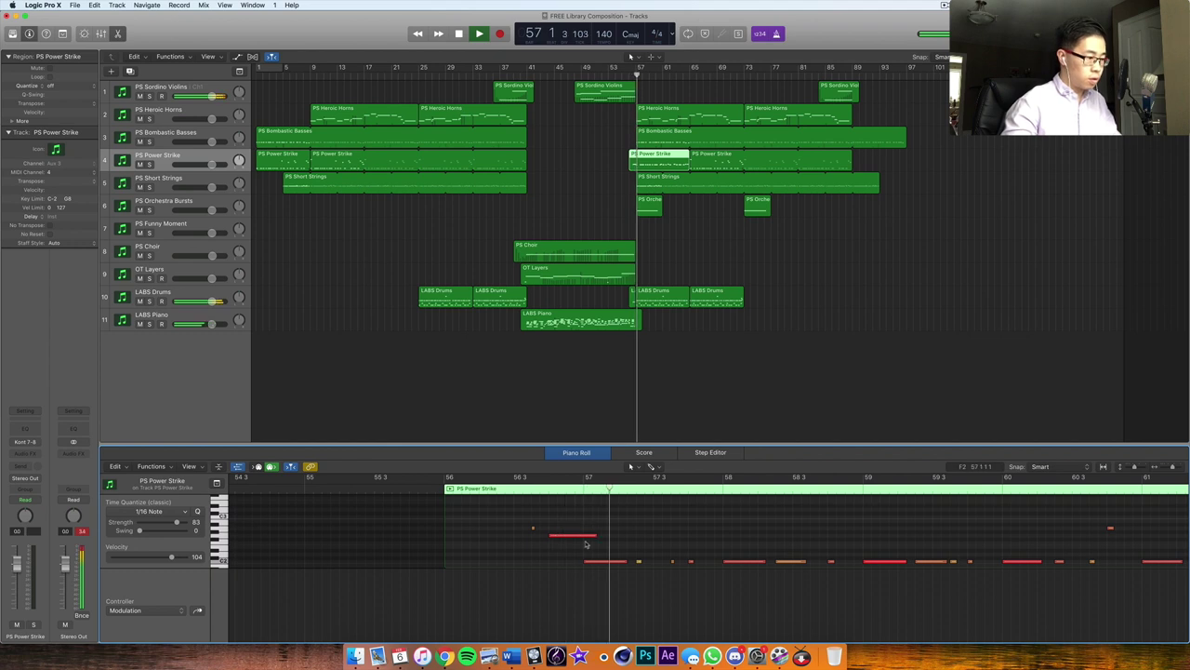
pyautogui.press('space')
pyautogui.scroll(-2, 608, 527)
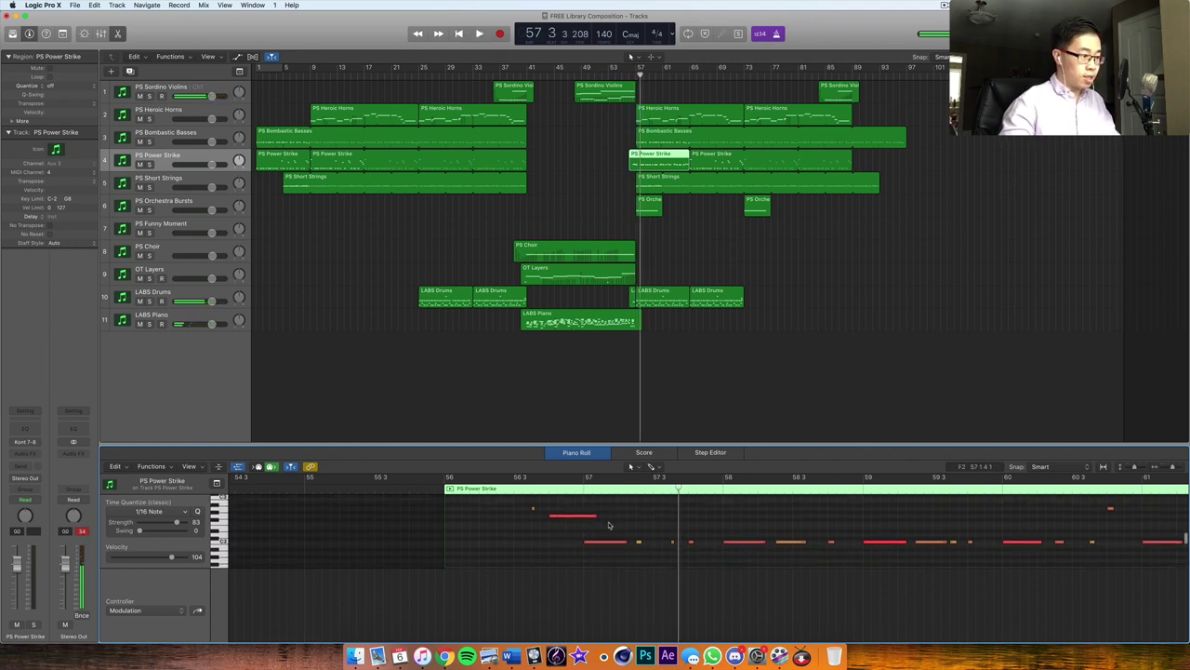
# Step: Record an additional PS Power Strike overdub into the region across bars 57 and 58
pyautogui.press('r')
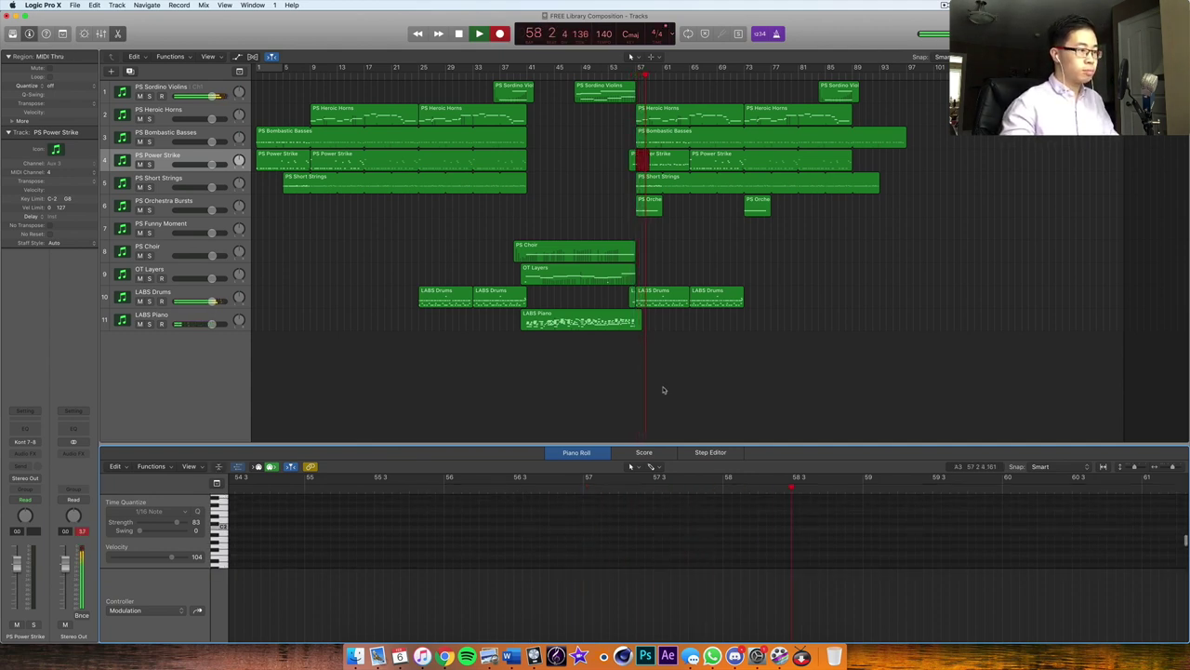
pyautogui.press('space')
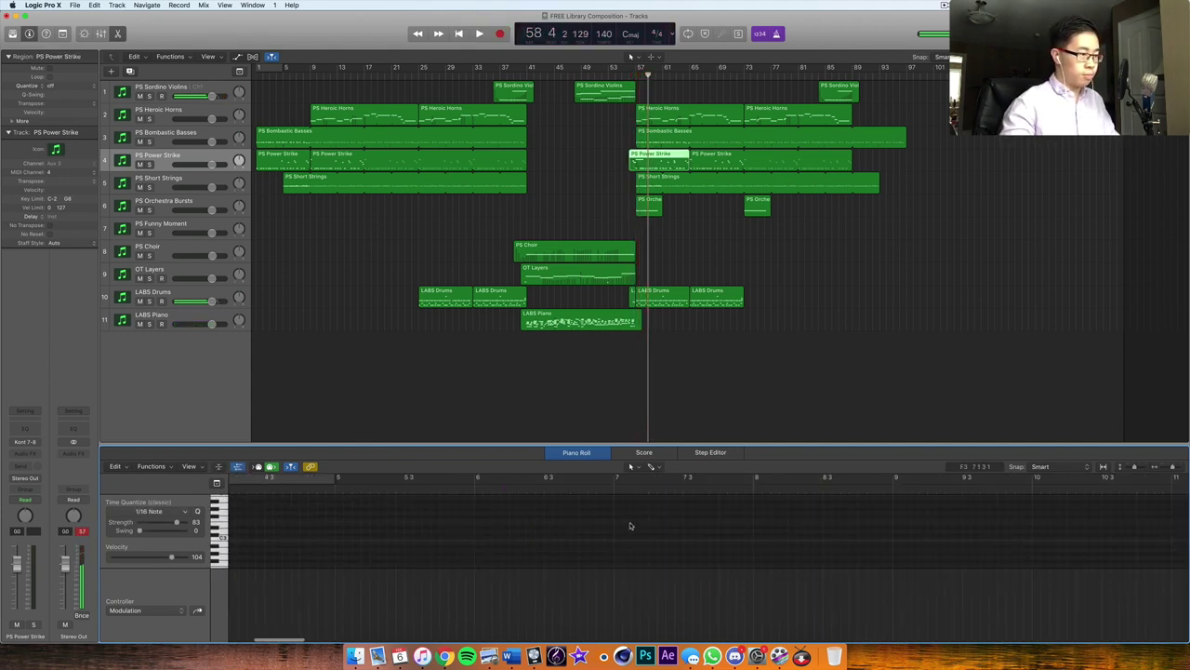
# Step: Replace the LABS Drums region at bar 57 with the busier one from bar 65 and play it back
pyautogui.click(709, 298)
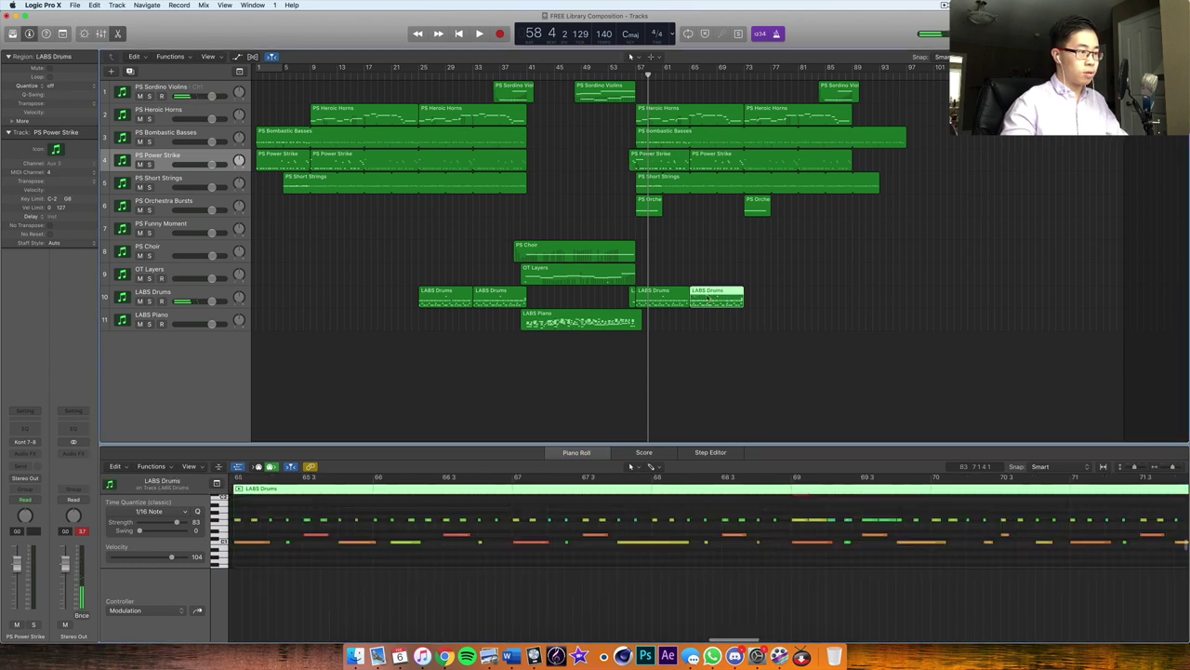
pyautogui.click(662, 302)
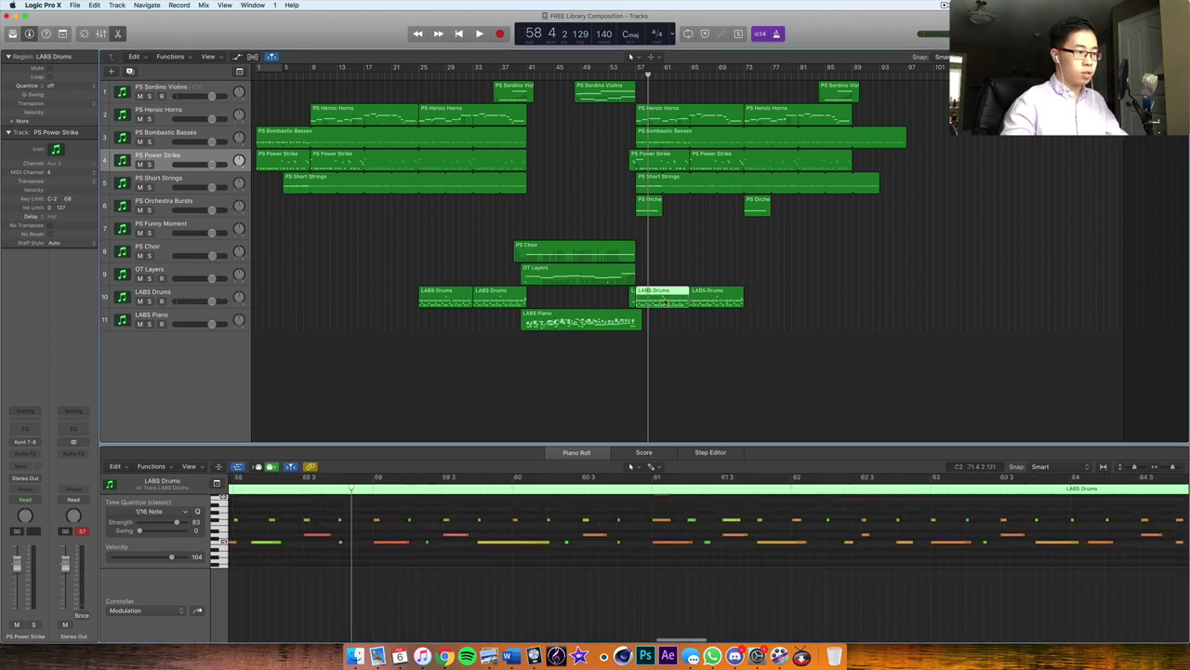
pyautogui.click(699, 296)
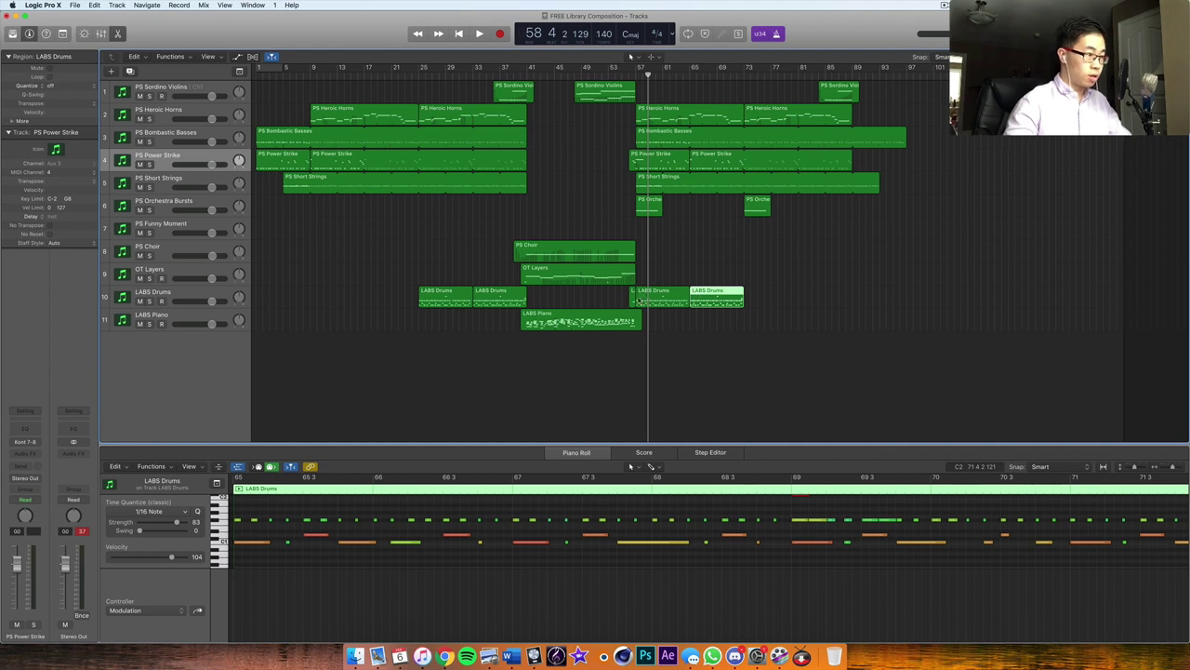
pyautogui.click(646, 300)
pyautogui.click(670, 197)
pyautogui.moveTo(722, 296); pyautogui.dragTo(664, 298)
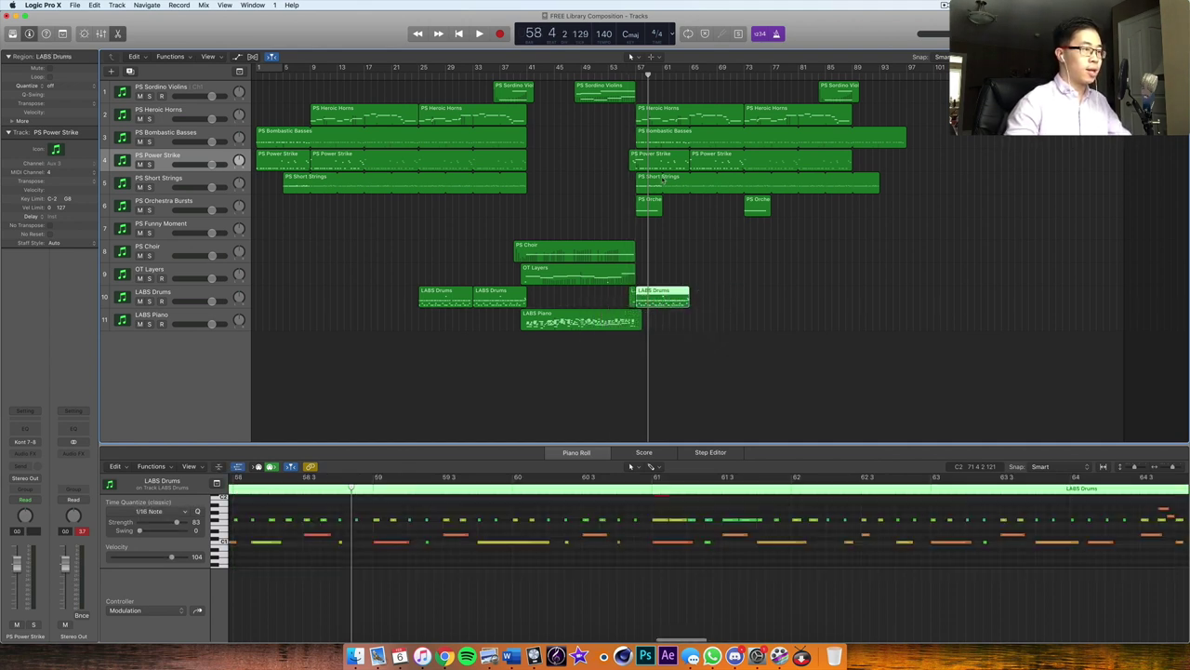
pyautogui.hotkey('shift', 'space')
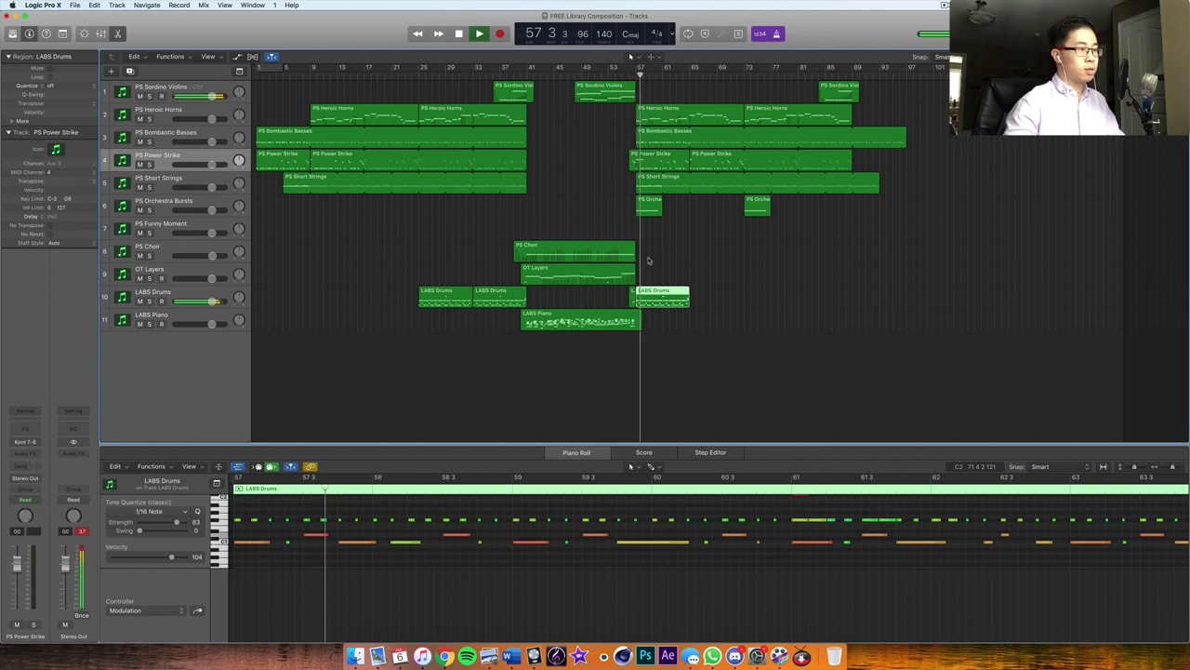
pyautogui.click(1172, 468)
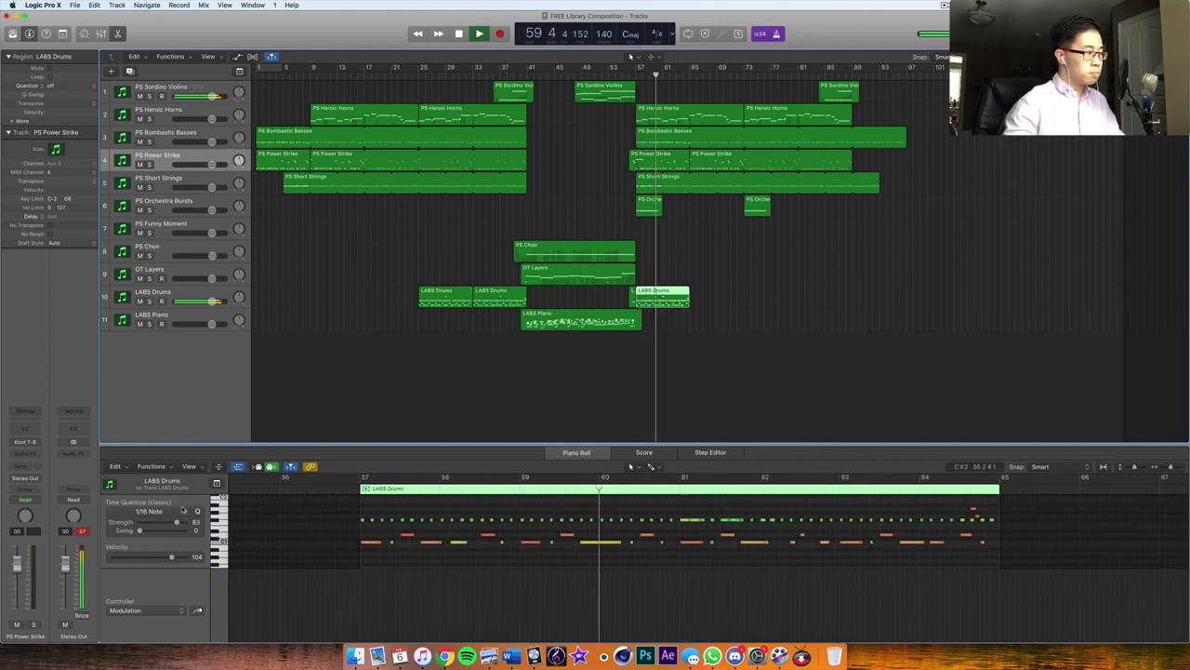
# Step: Add the ValhallaRoom reverb to the LABS Drums track with its mix at 22.1 %
pyautogui.click(177, 296)
pyautogui.press('space')
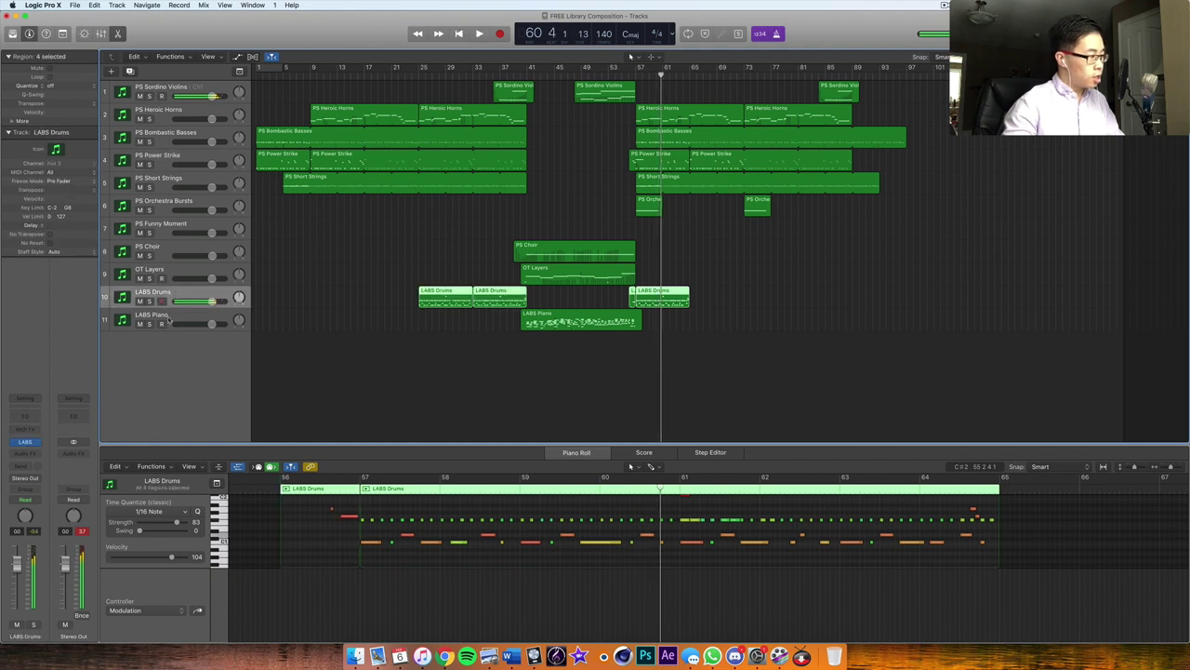
pyautogui.click(37, 453)
pyautogui.click(192, 330)
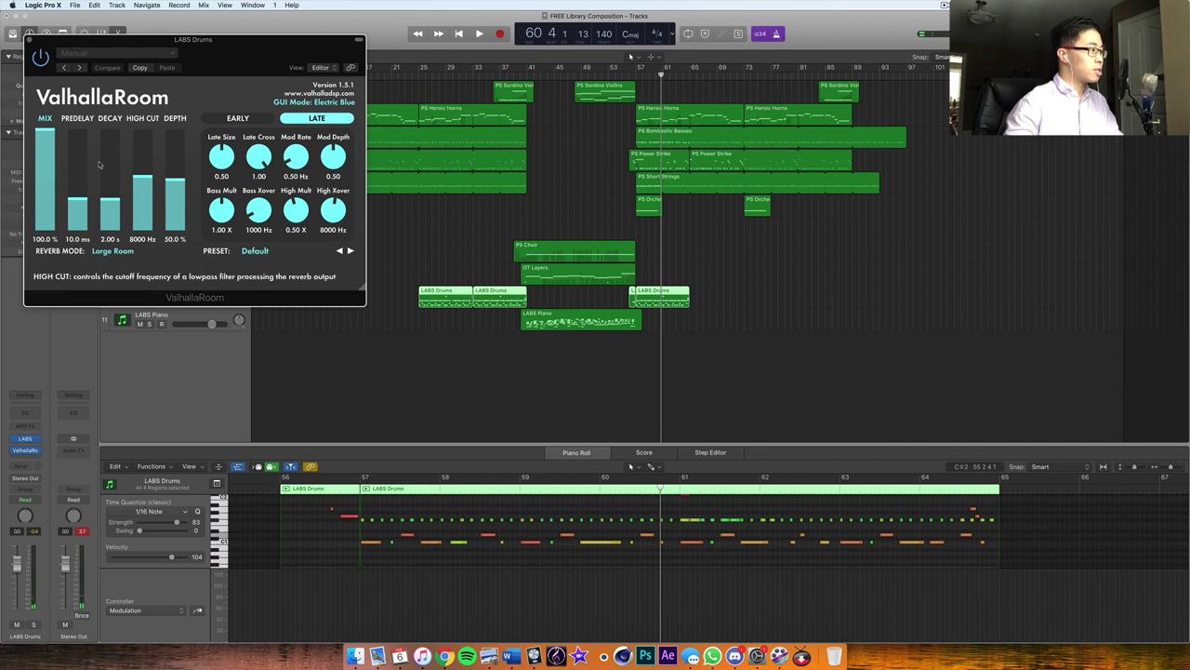
pyautogui.moveTo(44, 139); pyautogui.dragTo(45, 207)
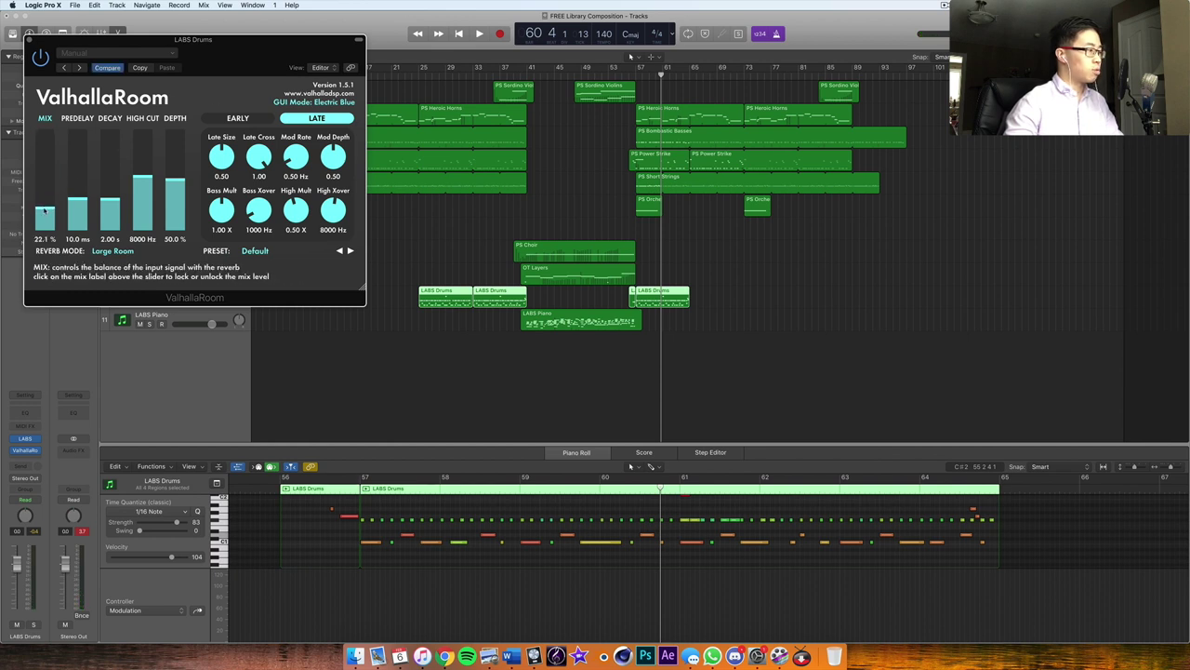
# Step: Play the drums from bar 57 and reduce the ValhallaRoom mix to 11.5 %
pyautogui.click(377, 480)
pyautogui.press('space')
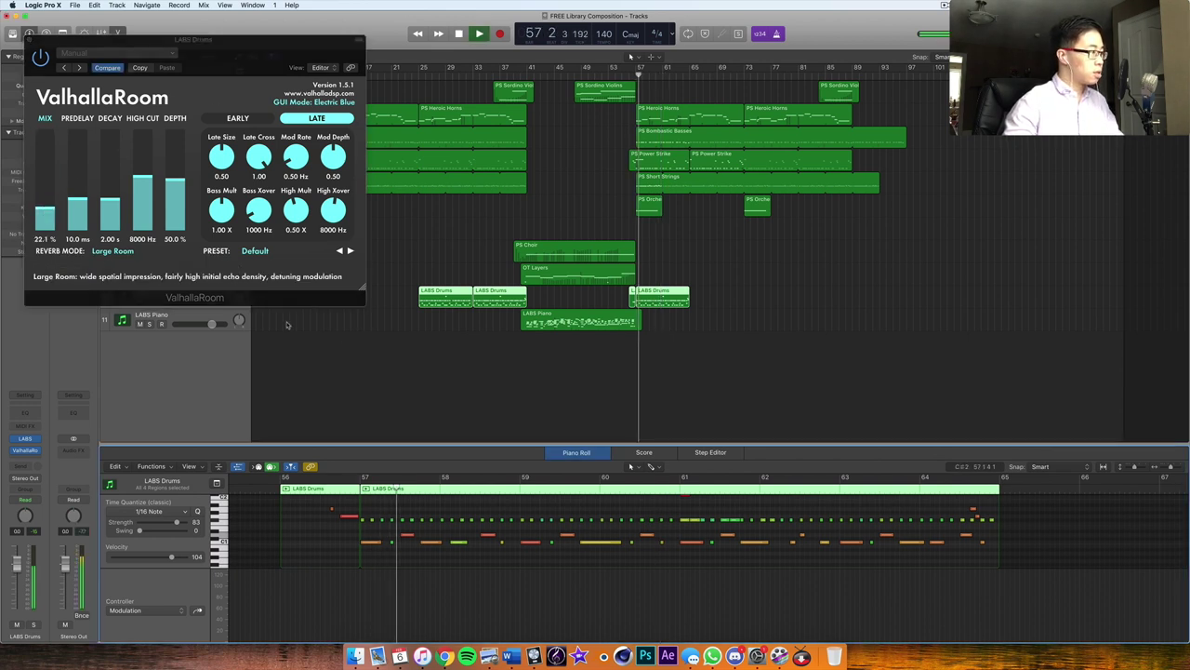
pyautogui.moveTo(49, 217); pyautogui.dragTo(48, 221)
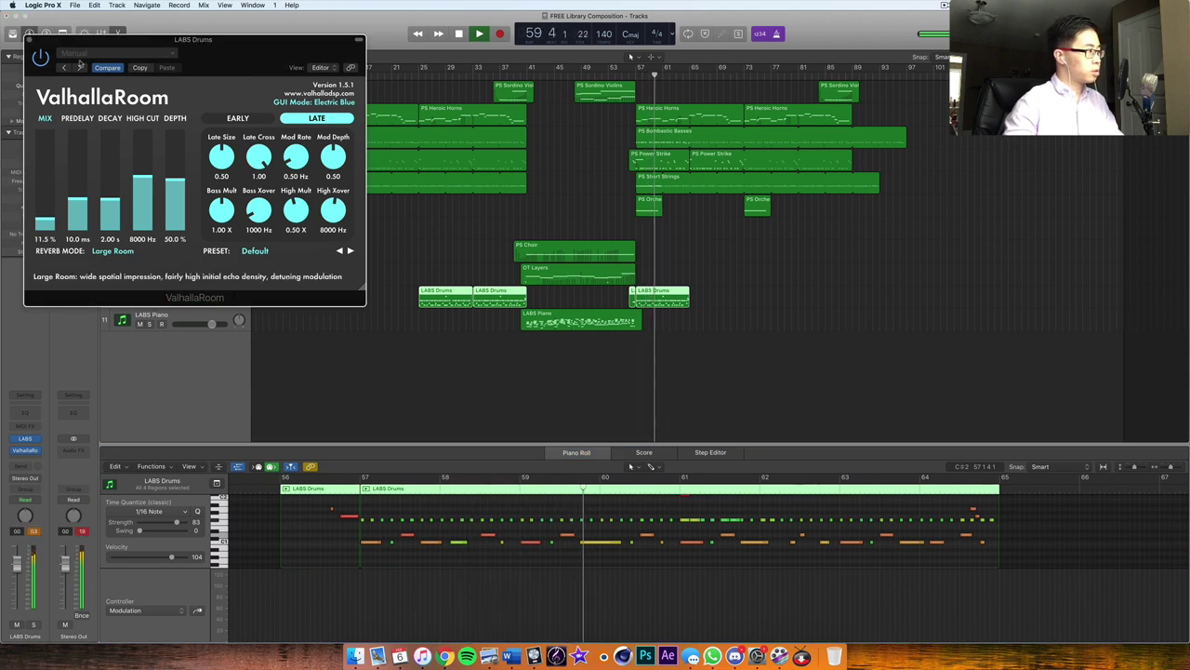
pyautogui.press('super+w')
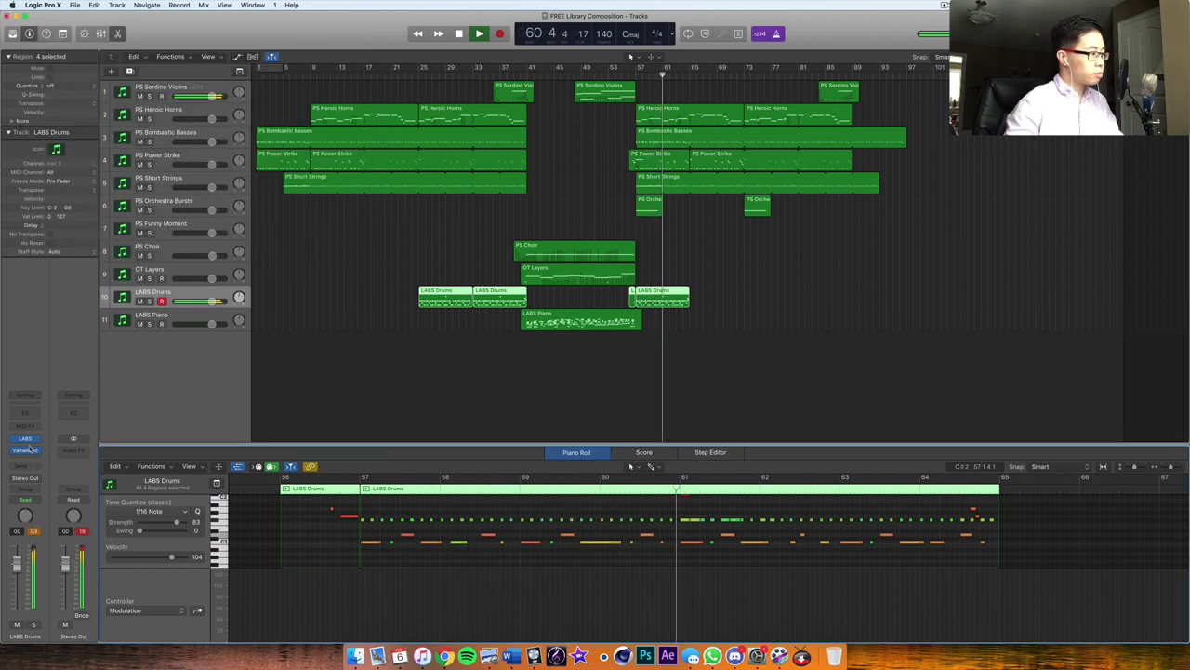
# Step: Open the LABS instrument on the drums track and lower its volume slightly while the section plays
pyautogui.click(25, 438)
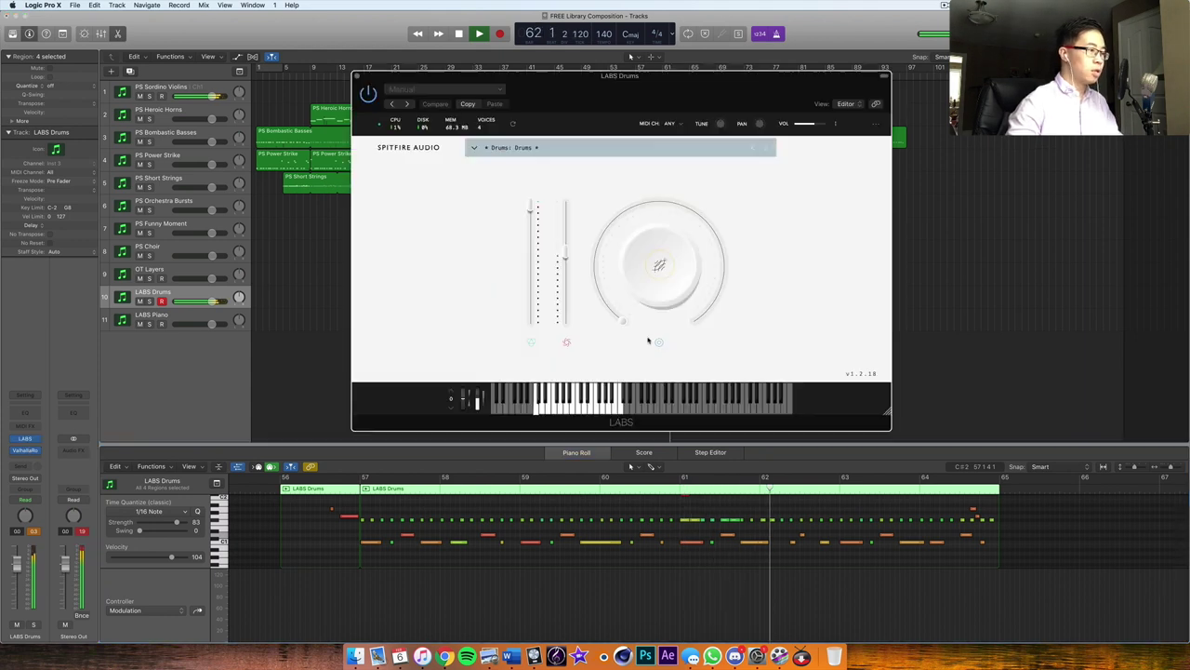
pyautogui.press('space')
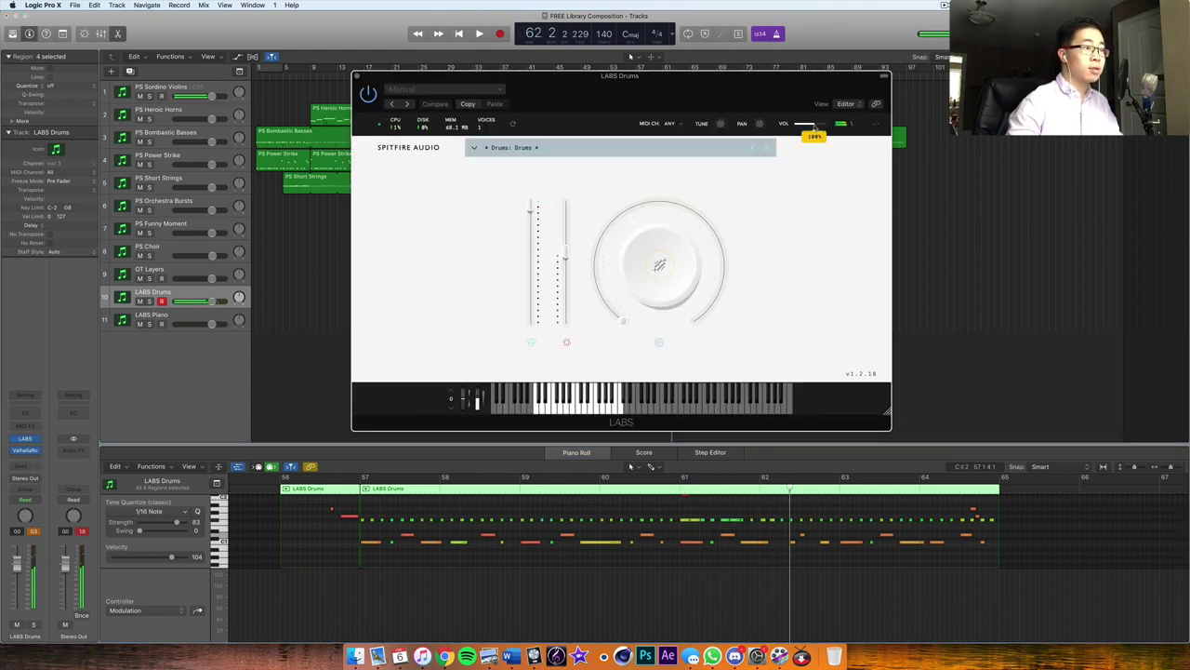
pyautogui.press('space')
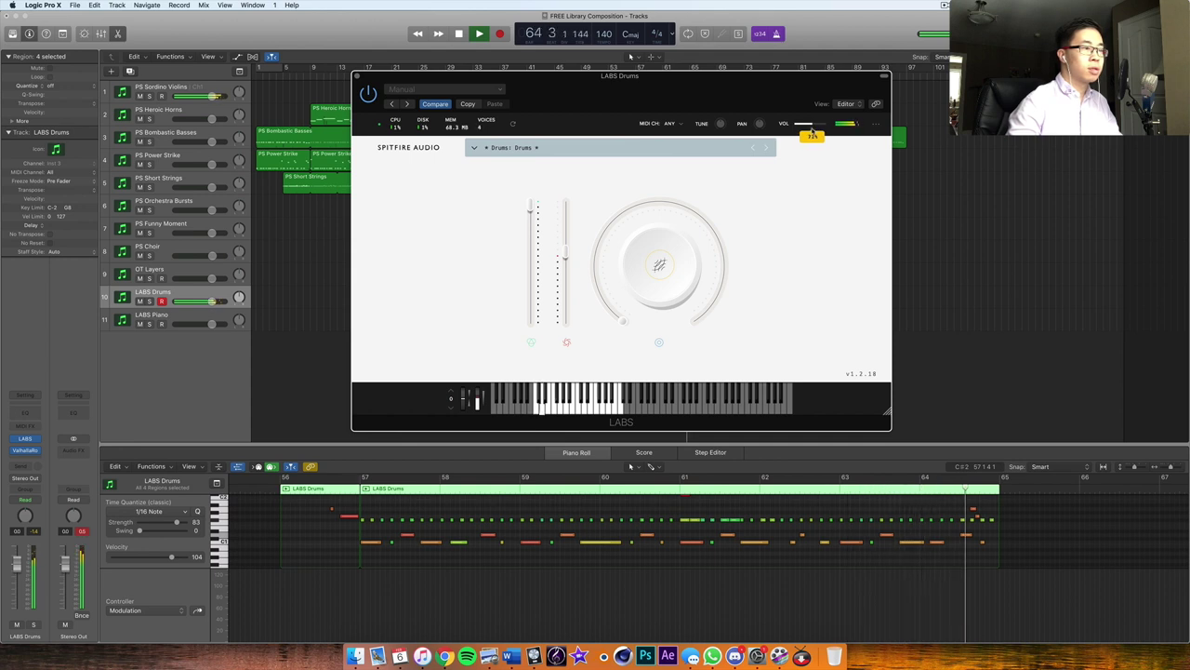
# Step: Close the LABS instrument and loop the LABS Drums regions, carrying the earlier part to bar 56 and the repeat to bar 73
pyautogui.click(357, 76)
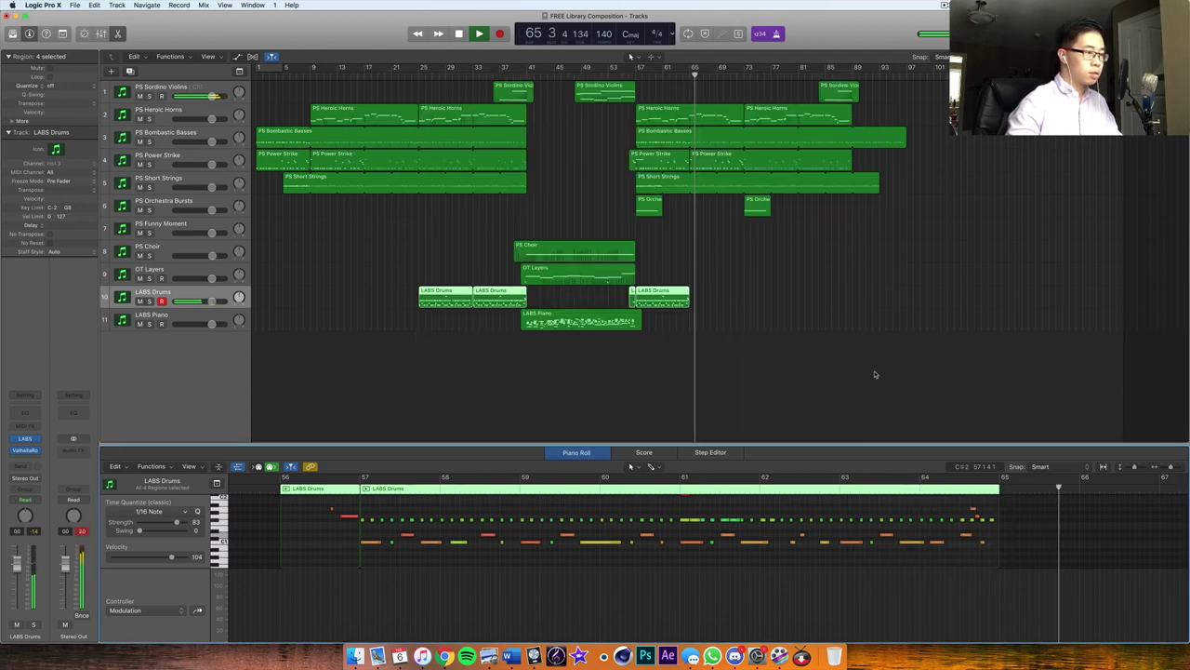
pyautogui.moveTo(630, 291); pyautogui.dragTo(748, 318)
pyautogui.click(816, 241)
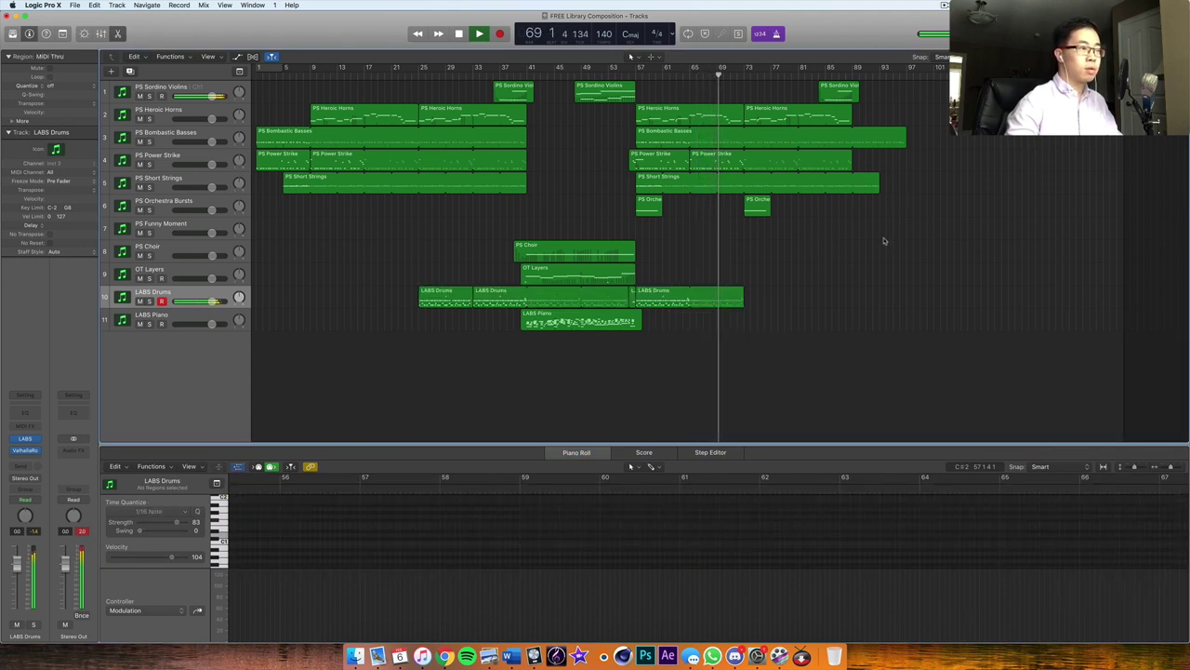
# Step: Delete the violin, horn and orchestra burst regions after bar 73, and shorten Bombastic Basses, Power Strike and Short Strings to end there
pyautogui.moveTo(764, 84); pyautogui.dragTo(742, 165)
pyautogui.press('Delete')
pyautogui.moveTo(849, 165); pyautogui.dragTo(733, 183)
pyautogui.moveTo(877, 186); pyautogui.dragTo(743, 208)
pyautogui.click(758, 203)
pyautogui.press('Delete')
pyautogui.click(729, 73)
pyautogui.press('space')
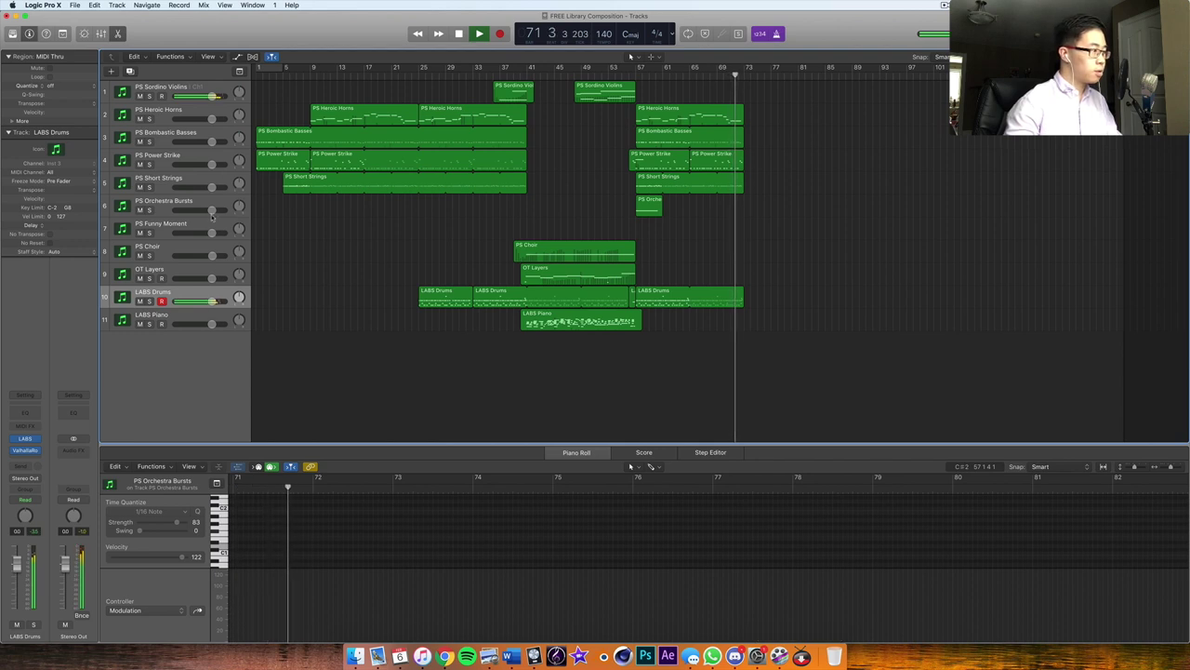
# Step: Record a four-note phrase on the PS Funny Moment track from bar 73 and select all its notes
pyautogui.click(212, 223)
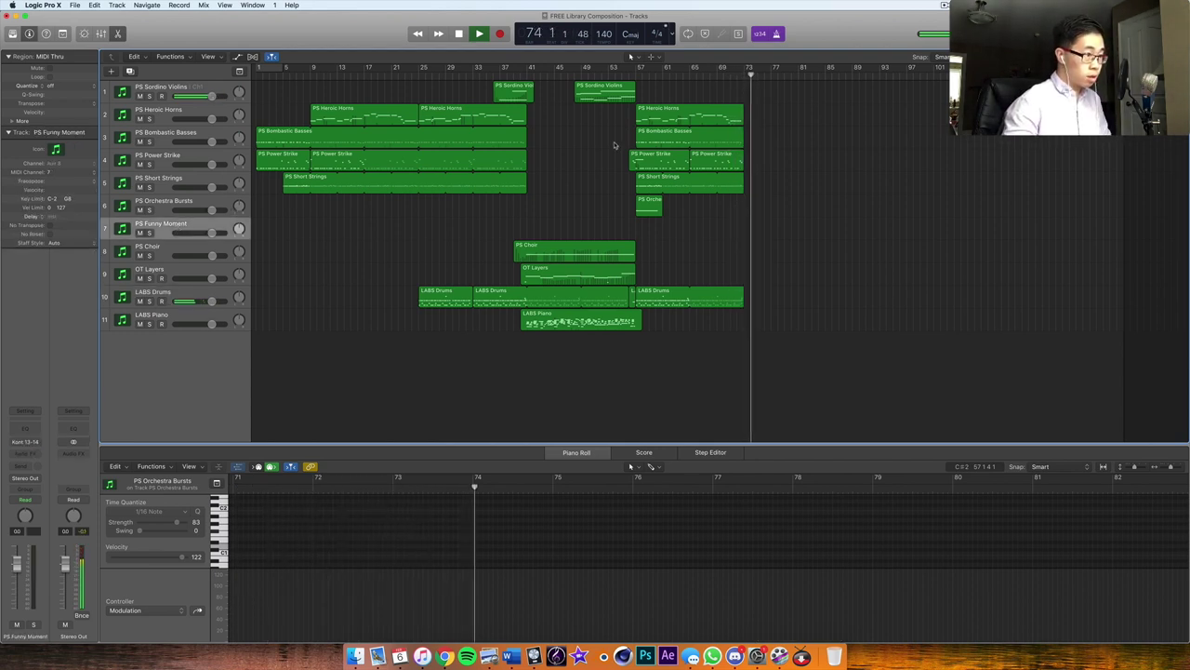
pyautogui.press('space')
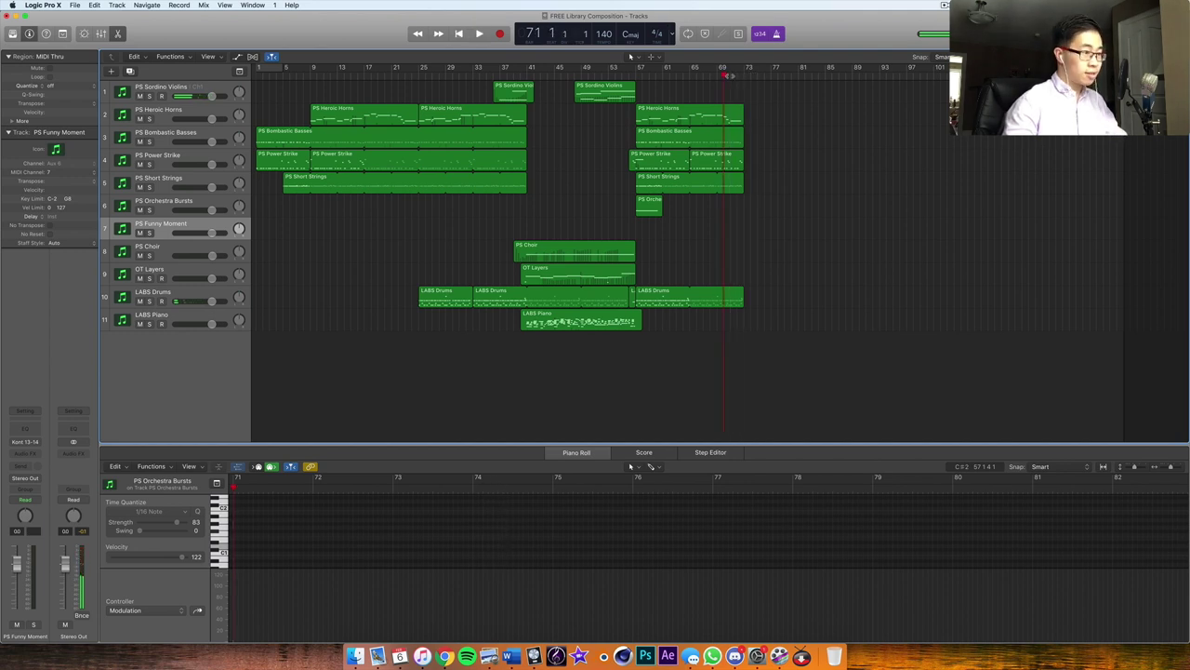
pyautogui.press('space')
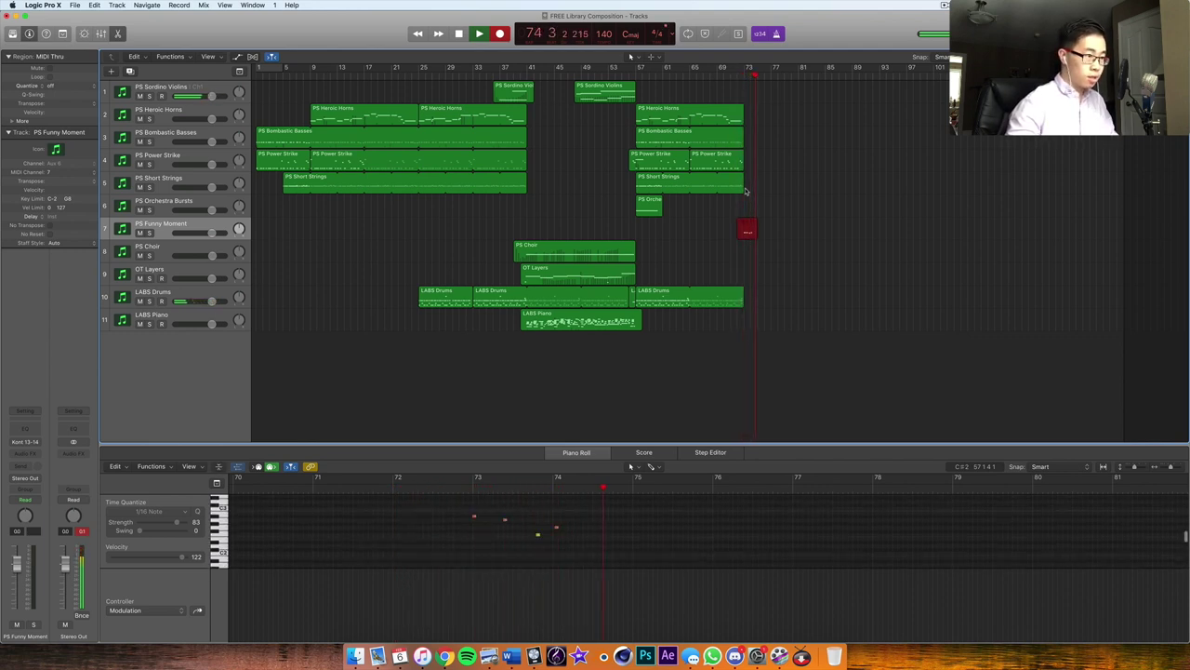
pyautogui.press('space')
pyautogui.click(491, 509)
pyautogui.press('super+a')
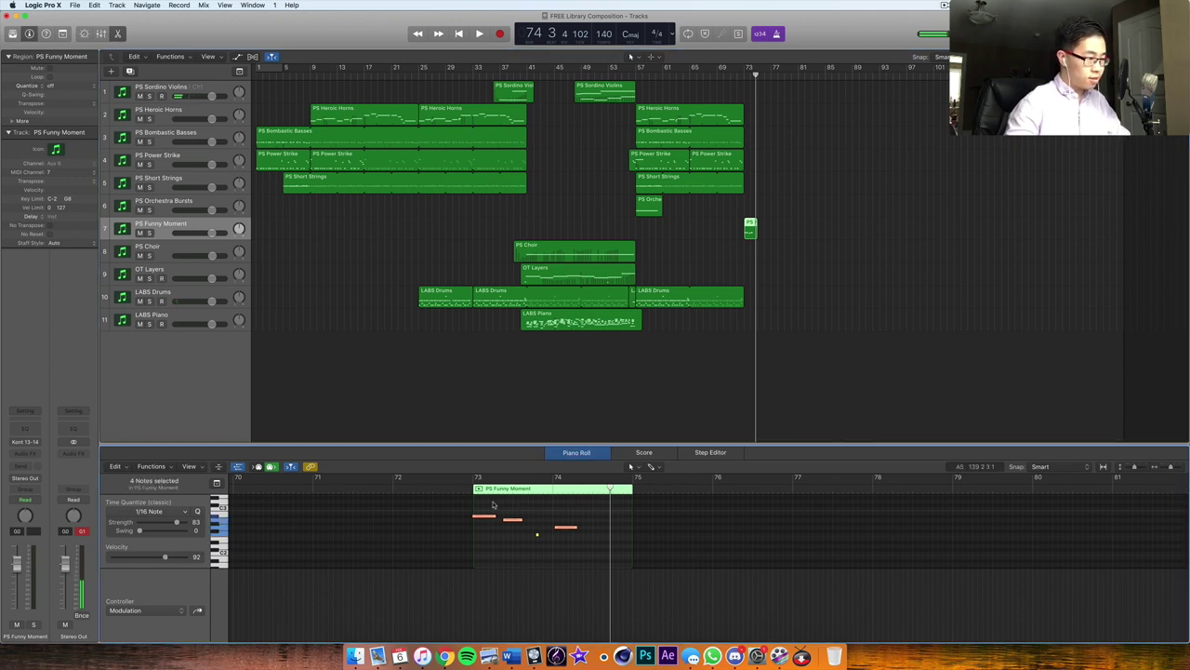
# Step: Try to overdub another note in bar 74 of the PS Funny Moment phrase
pyautogui.press('r')
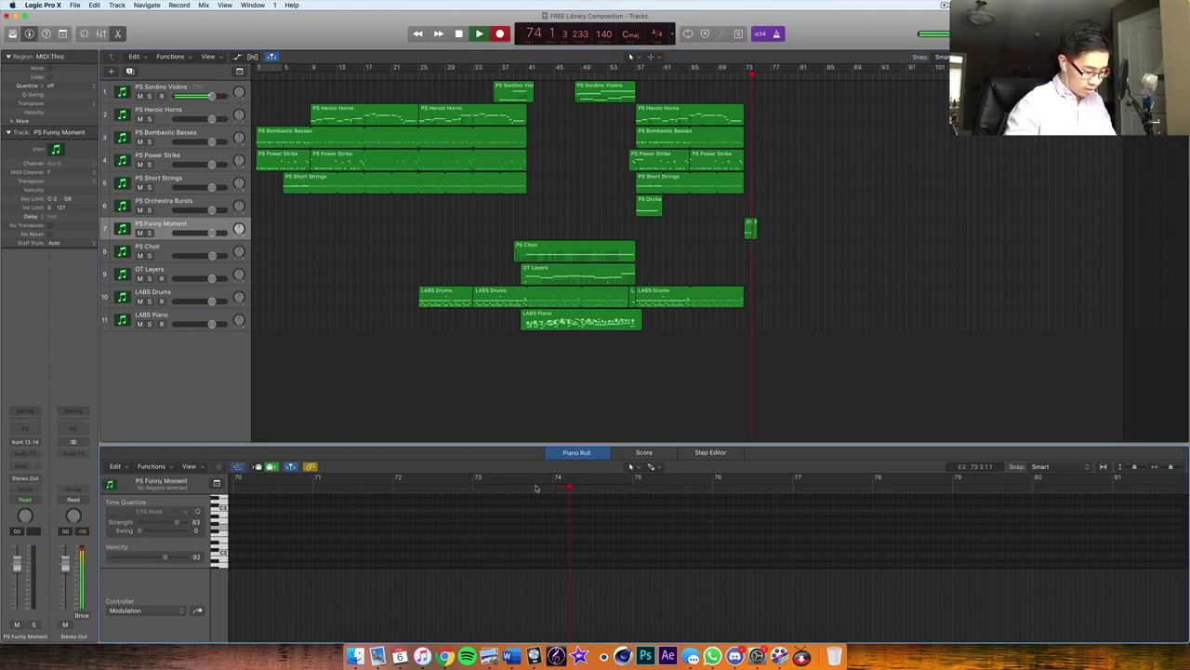
pyautogui.press('space')
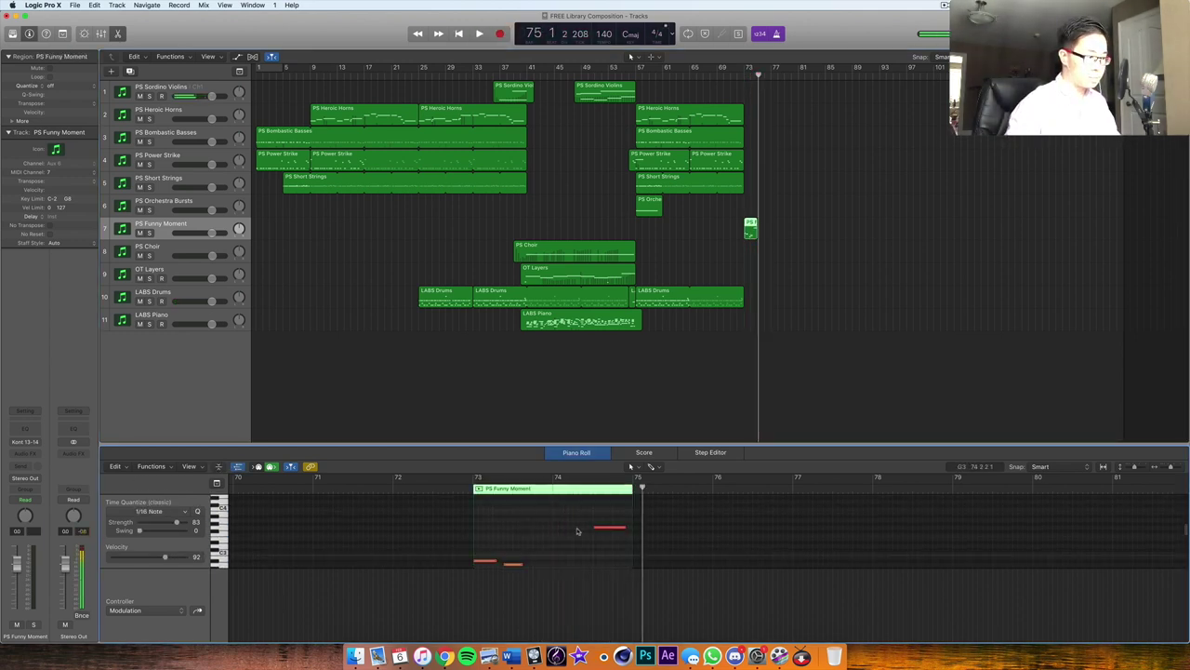
pyautogui.hscroll(-15, 590, 523)
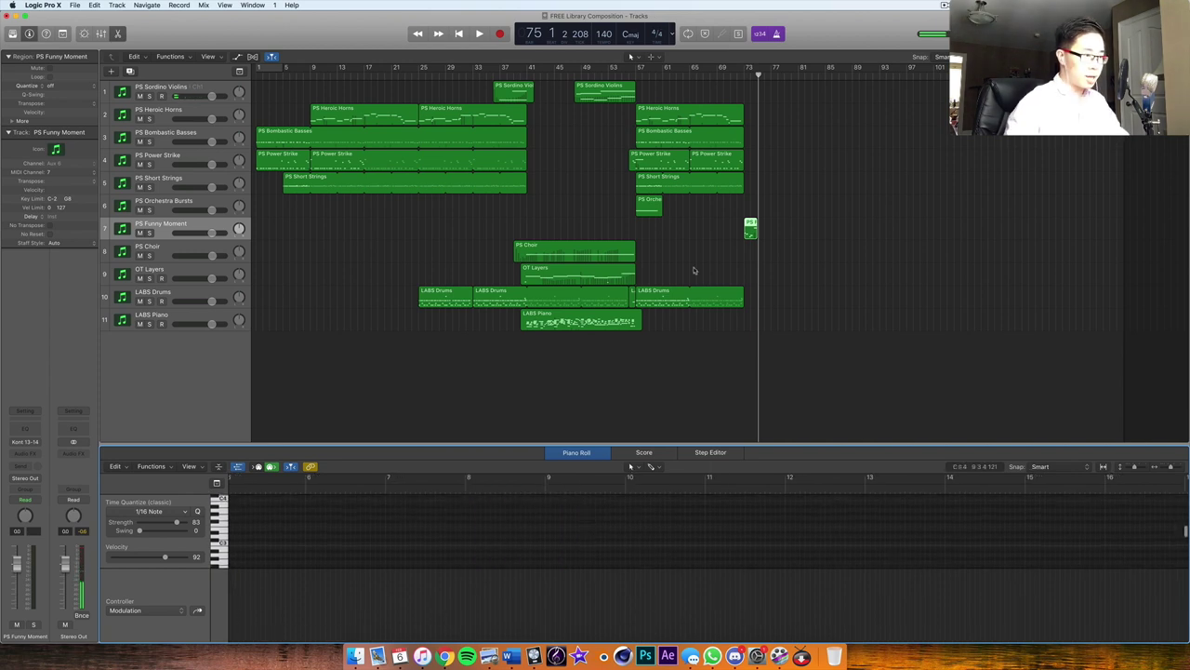
pyautogui.click(750, 229)
pyautogui.hscroll(-5, 447, 555)
pyautogui.click(525, 518)
pyautogui.press('Delete')
# Step: Duplicate the four PS Funny Moment notes at a higher pitch and play the phrase from bar 73
pyautogui.scroll(-2, 465, 519)
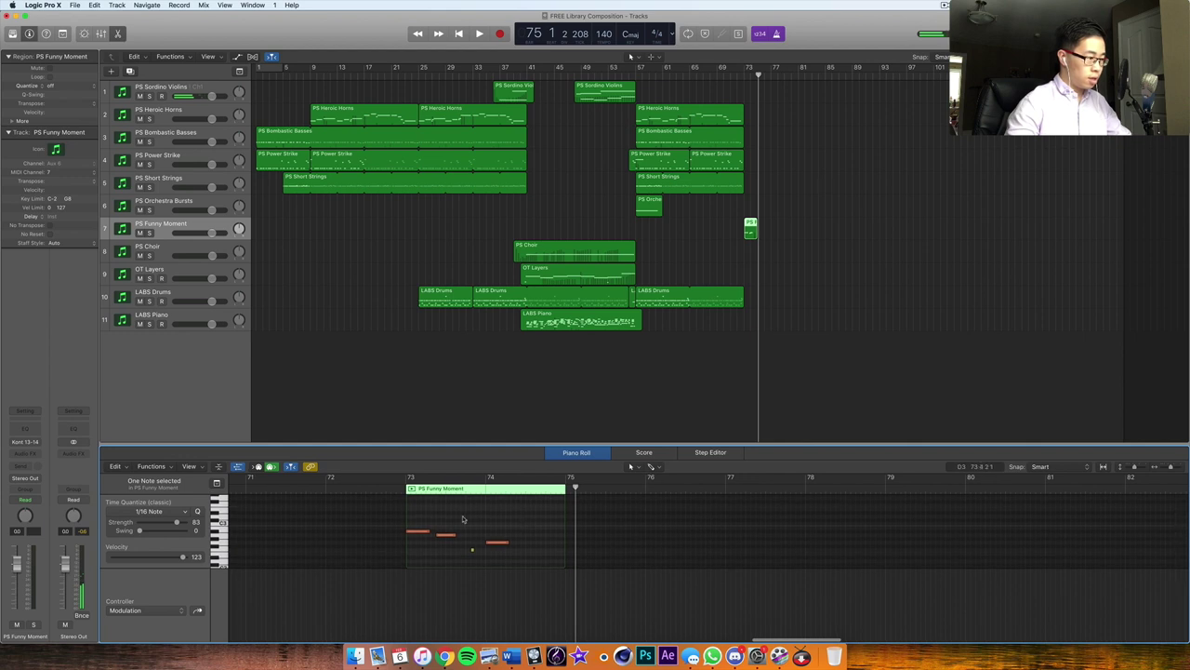
pyautogui.moveTo(414, 520); pyautogui.dragTo(510, 571)
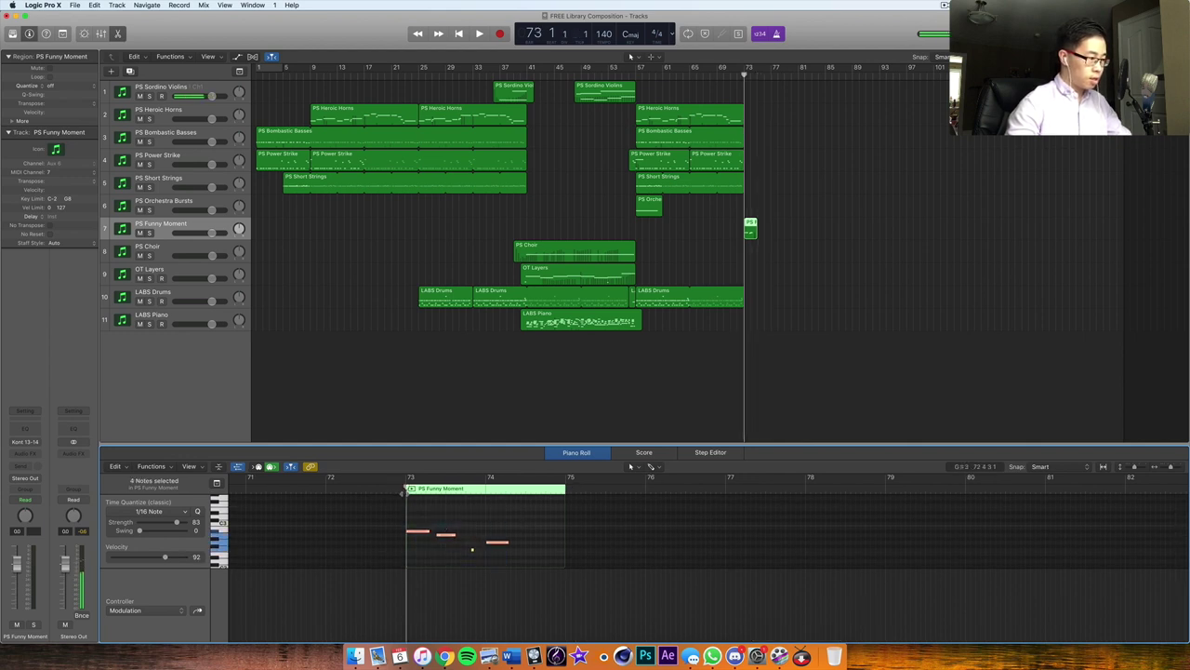
pyautogui.moveTo(423, 532)
pyautogui.mouseDown()
pyautogui.moveTo(423, 502)
pyautogui.moveTo(418, 523)
pyautogui.mouseUp()
pyautogui.press('space')
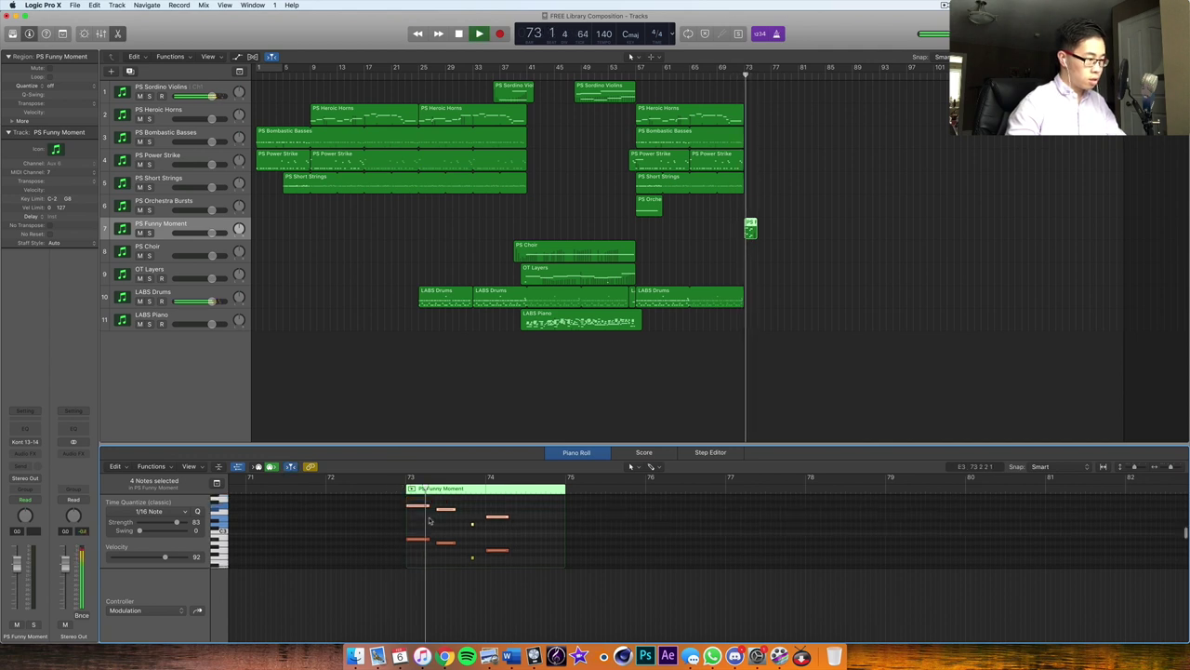
pyautogui.press('space')
pyautogui.press('space')
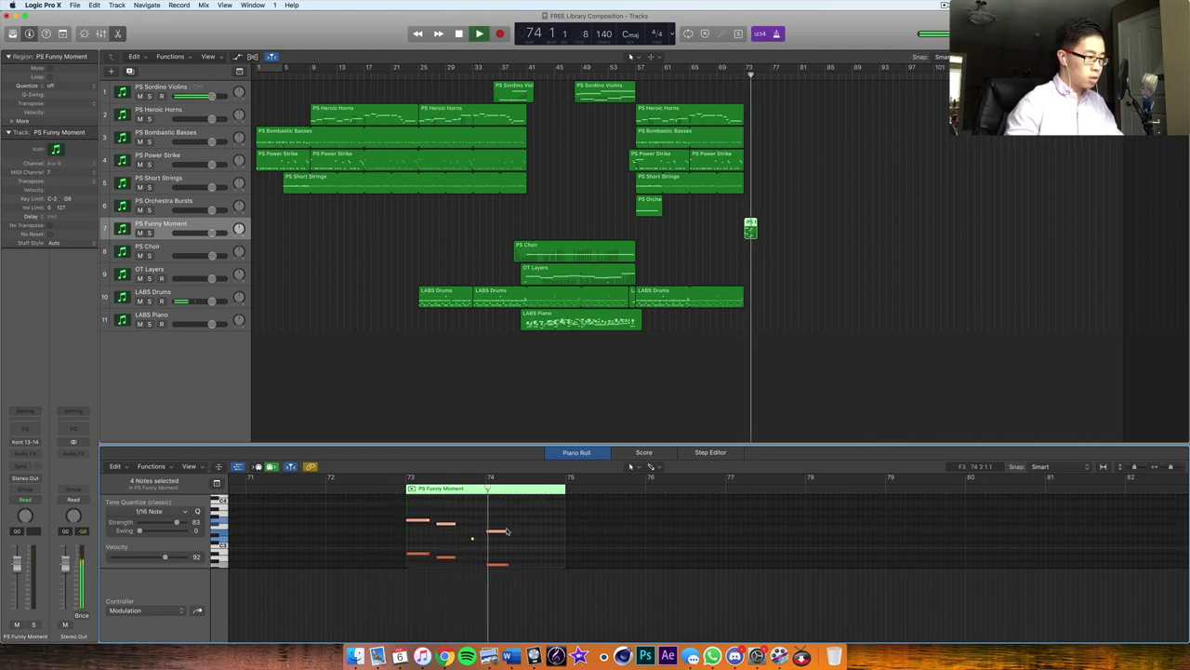
pyautogui.press('space')
pyautogui.scroll(-3, 467, 516)
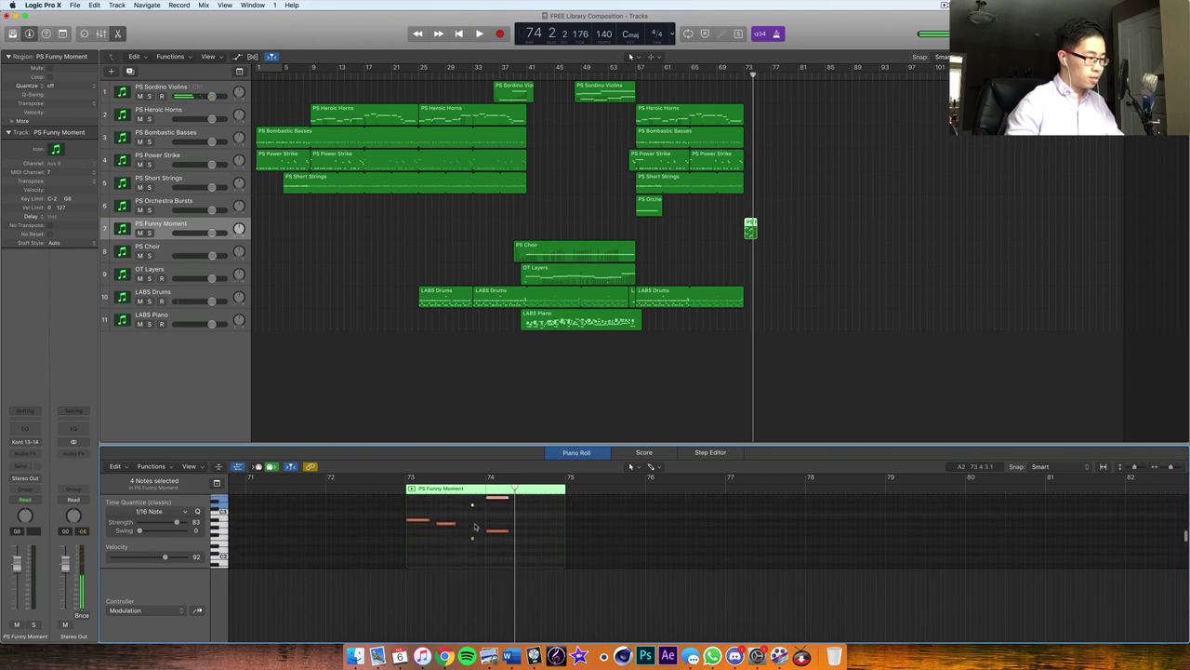
# Step: Move the two short PS Funny Moment notes a sixteenth earlier to 73 4 1 1 and play the phrase
pyautogui.click(476, 558)
pyautogui.scroll(3, 476, 548)
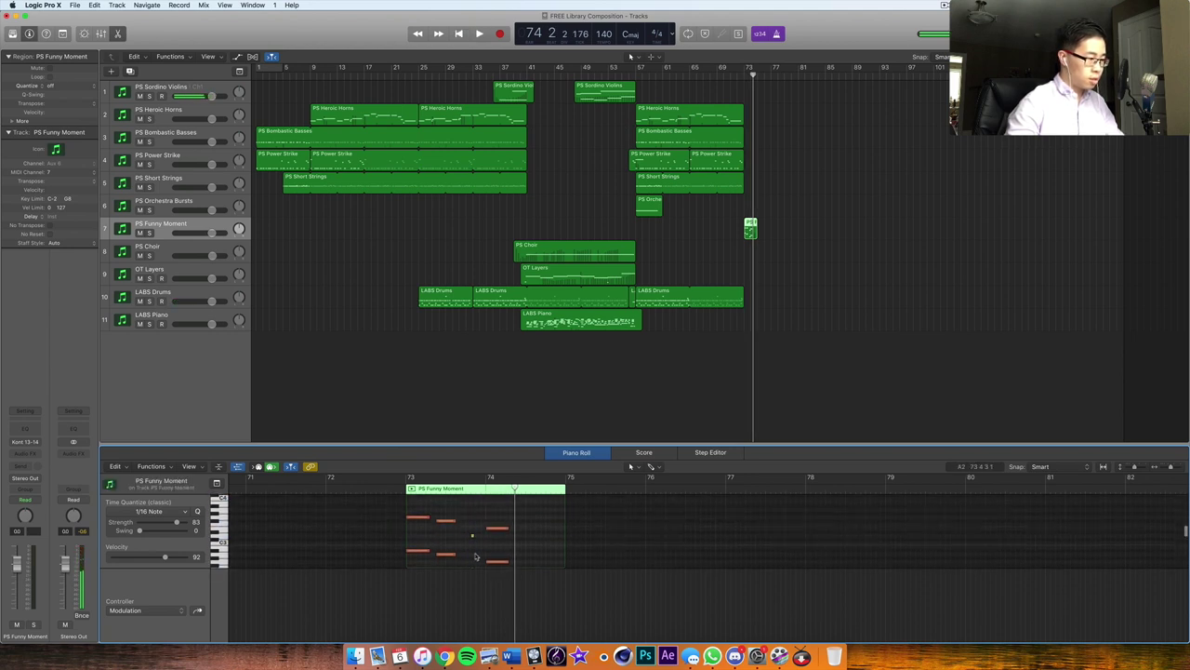
pyautogui.scroll(-6, 483, 587)
pyautogui.scroll(2, 478, 562)
pyautogui.moveTo(399, 502); pyautogui.dragTo(473, 525)
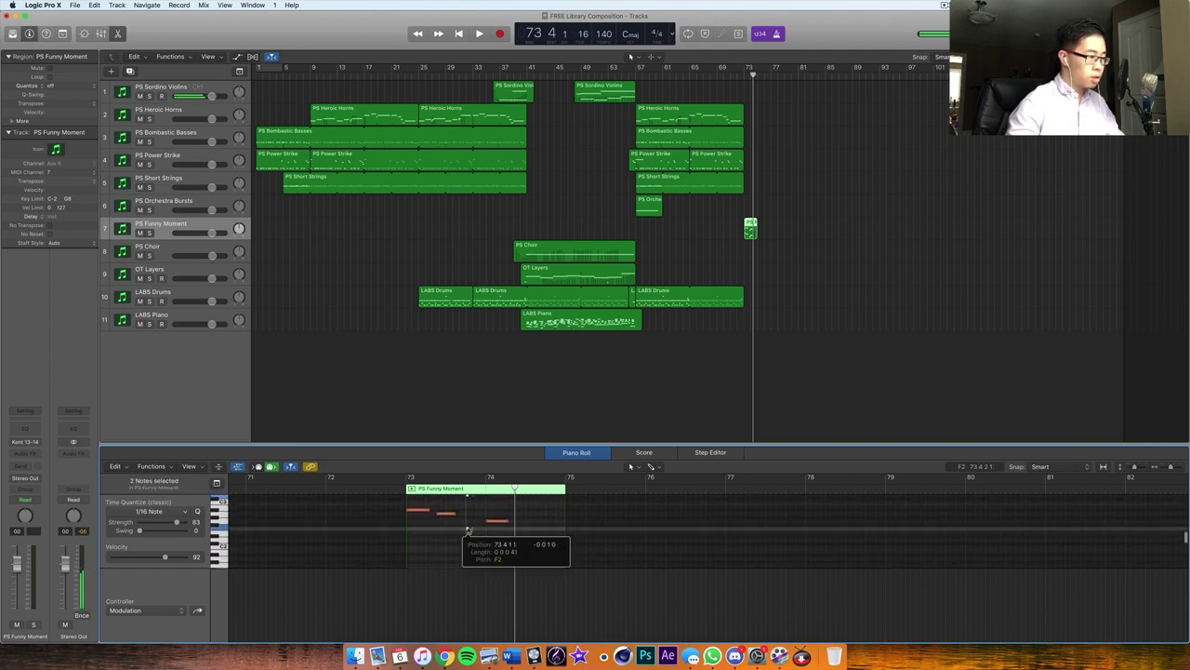
pyautogui.press('space')
pyautogui.scroll(4, 437, 521)
pyautogui.scroll(-1, 433, 519)
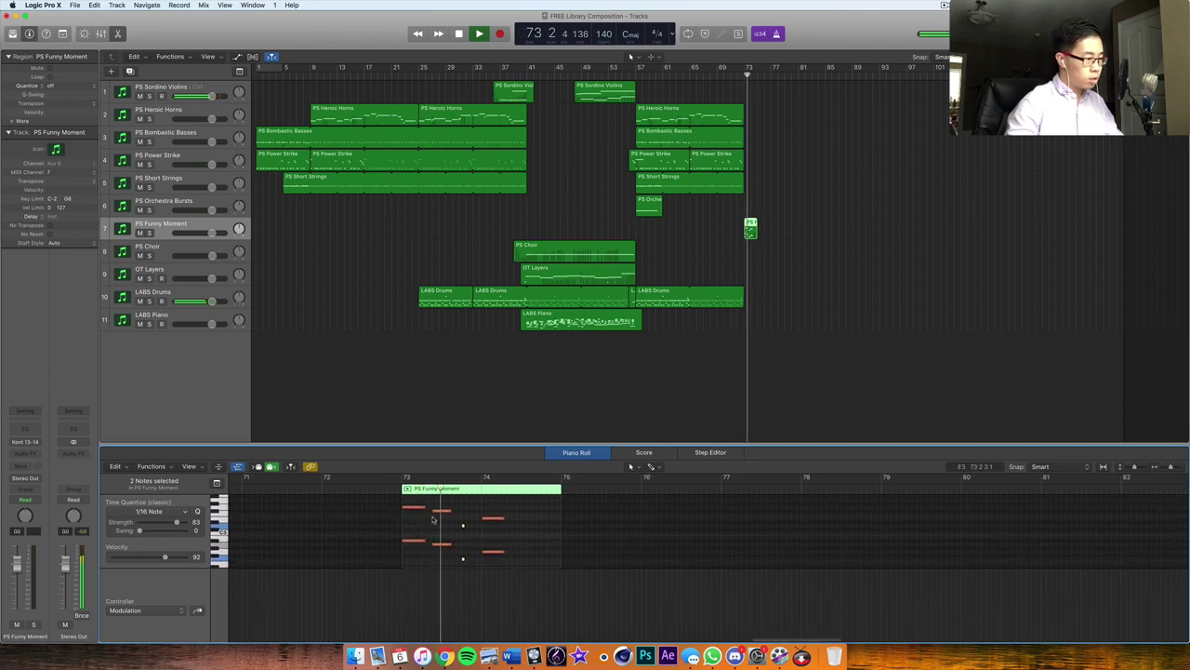
pyautogui.click(471, 522)
pyautogui.press('space')
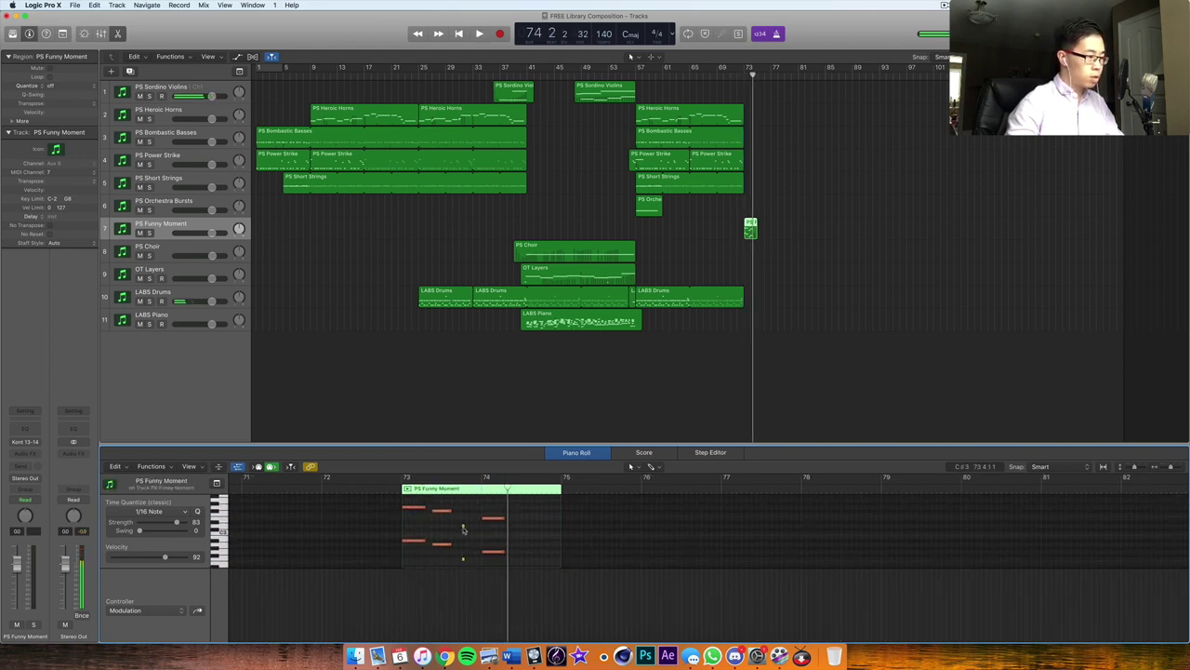
# Step: Raise the upper four PS Funny Moment notes to an octave above the lower ones and play from bar 73
pyautogui.click(463, 528)
pyautogui.moveTo(464, 533); pyautogui.dragTo(469, 570)
pyautogui.moveTo(409, 502); pyautogui.dragTo(506, 534)
pyautogui.scroll(1, 484, 526)
pyautogui.moveTo(418, 517); pyautogui.dragTo(418, 506)
pyautogui.click(398, 478)
pyautogui.press('space')
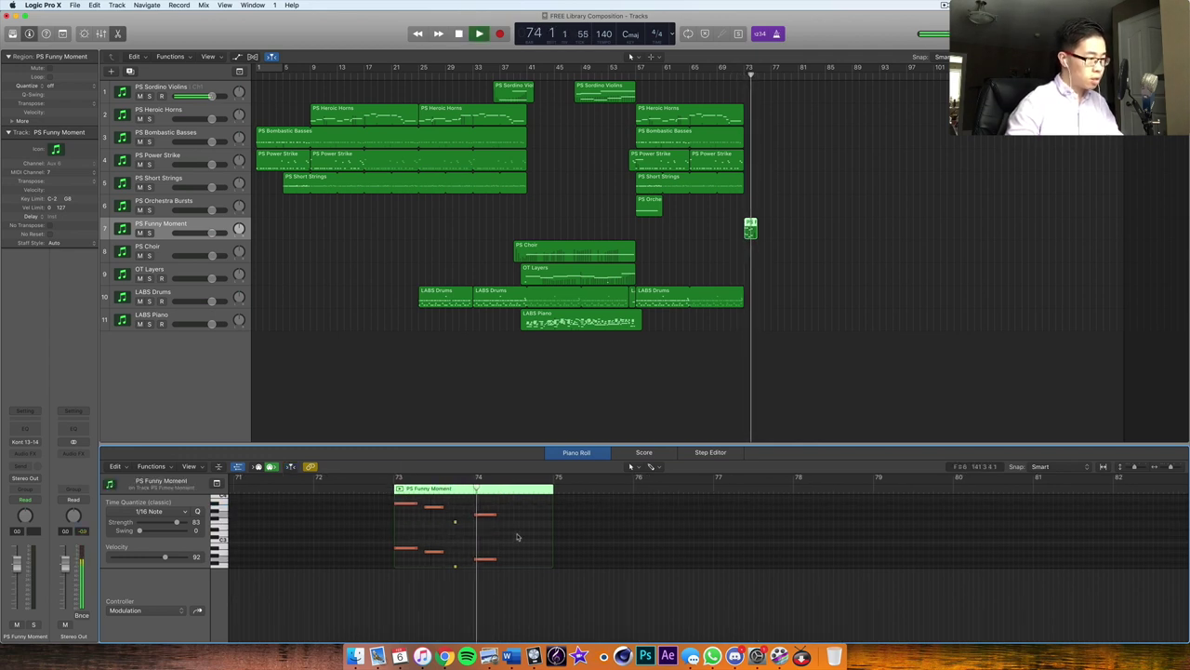
pyautogui.press('space')
# Step: Audition the Orchestra Bursts, Heroic Horns, Power Strike and LABS Piano tracks for the ending and play from bar 73
pyautogui.click(183, 206)
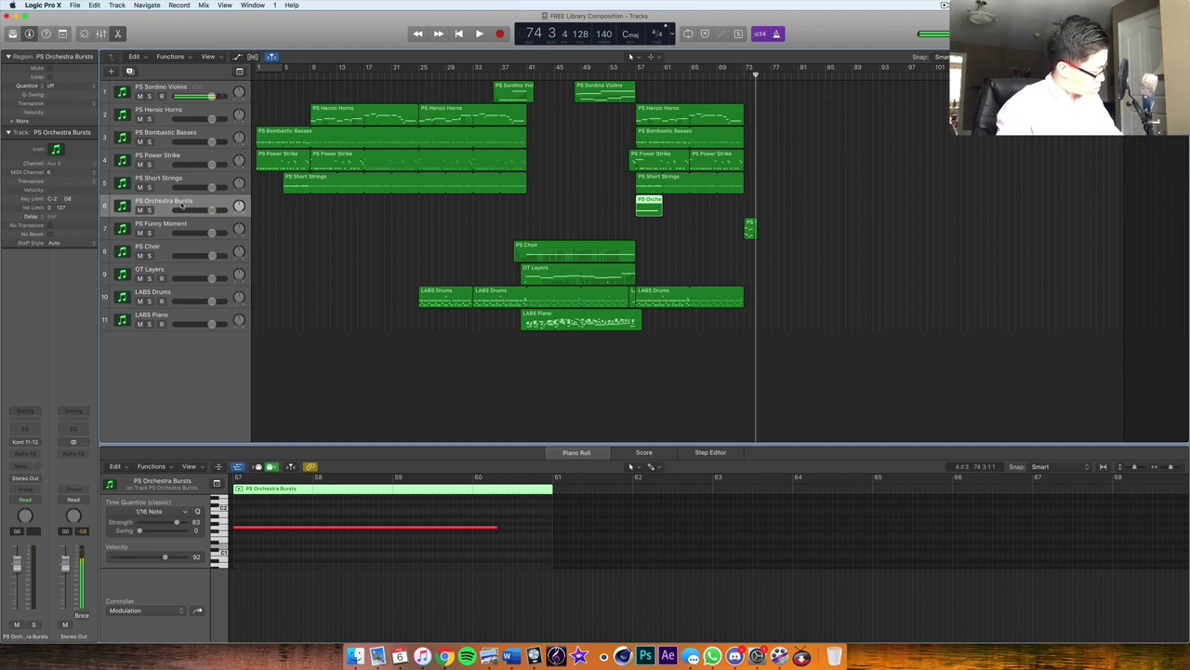
pyautogui.click(177, 110)
pyautogui.click(167, 156)
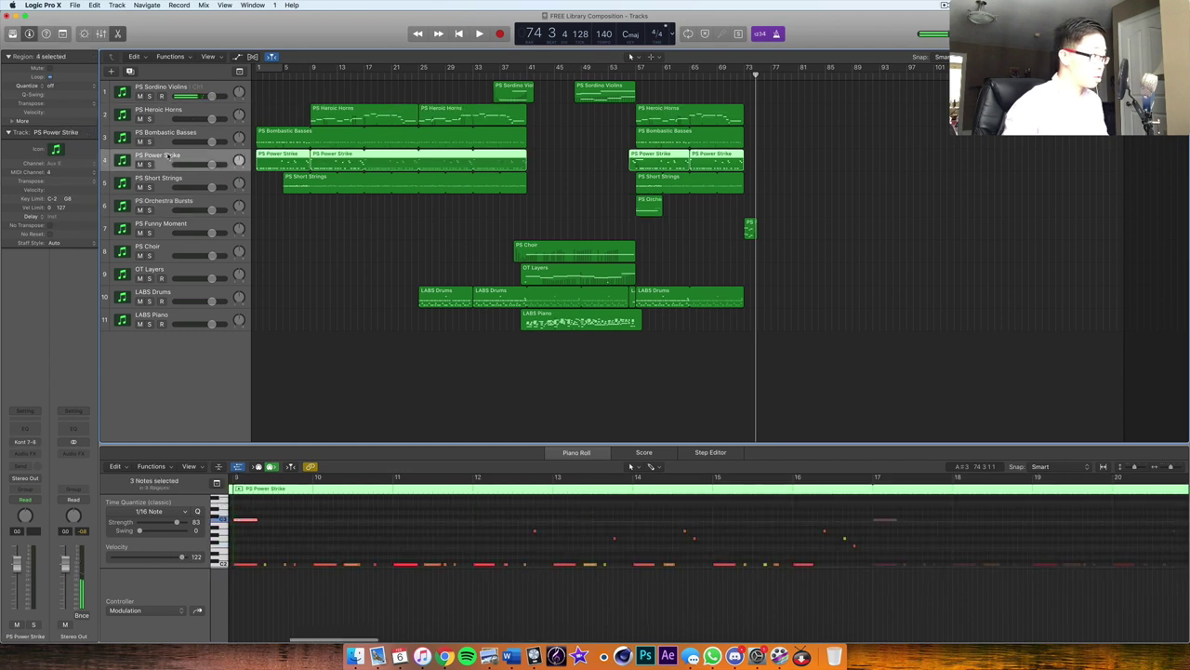
pyautogui.click(169, 206)
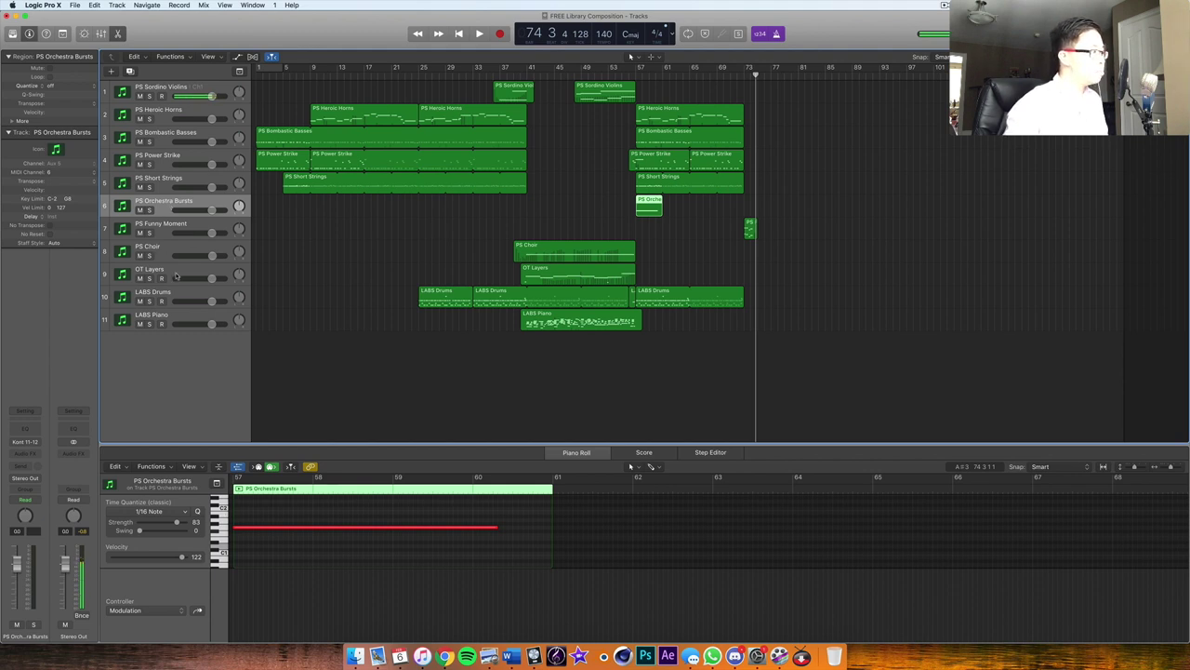
pyautogui.click(183, 314)
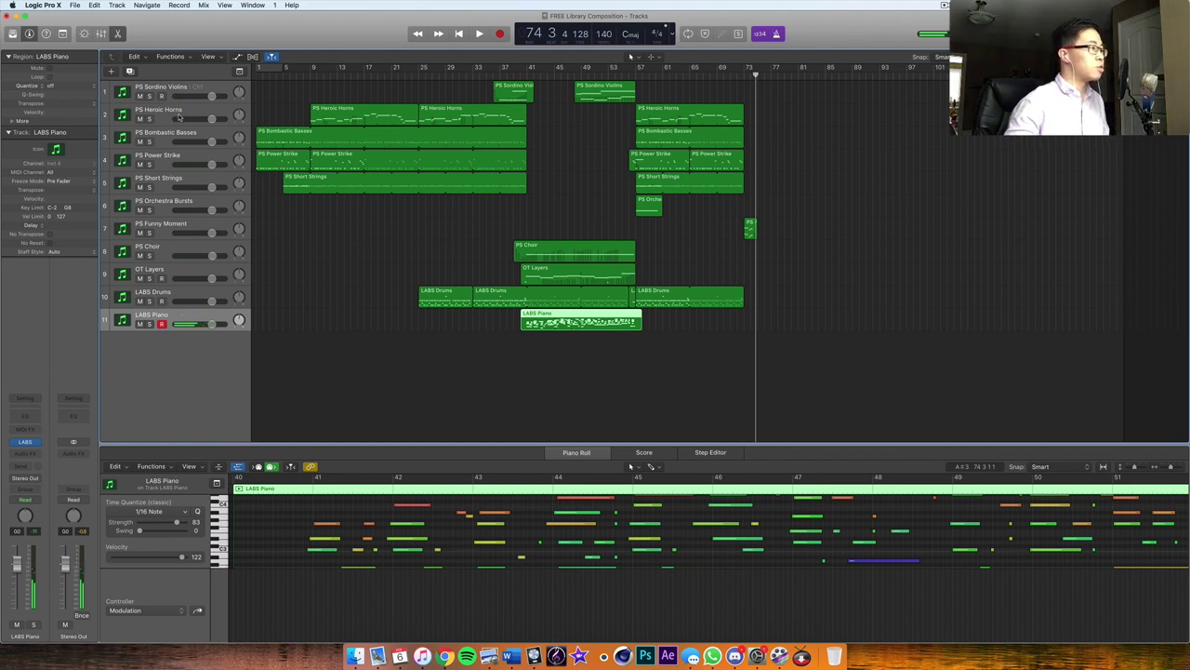
pyautogui.click(744, 73)
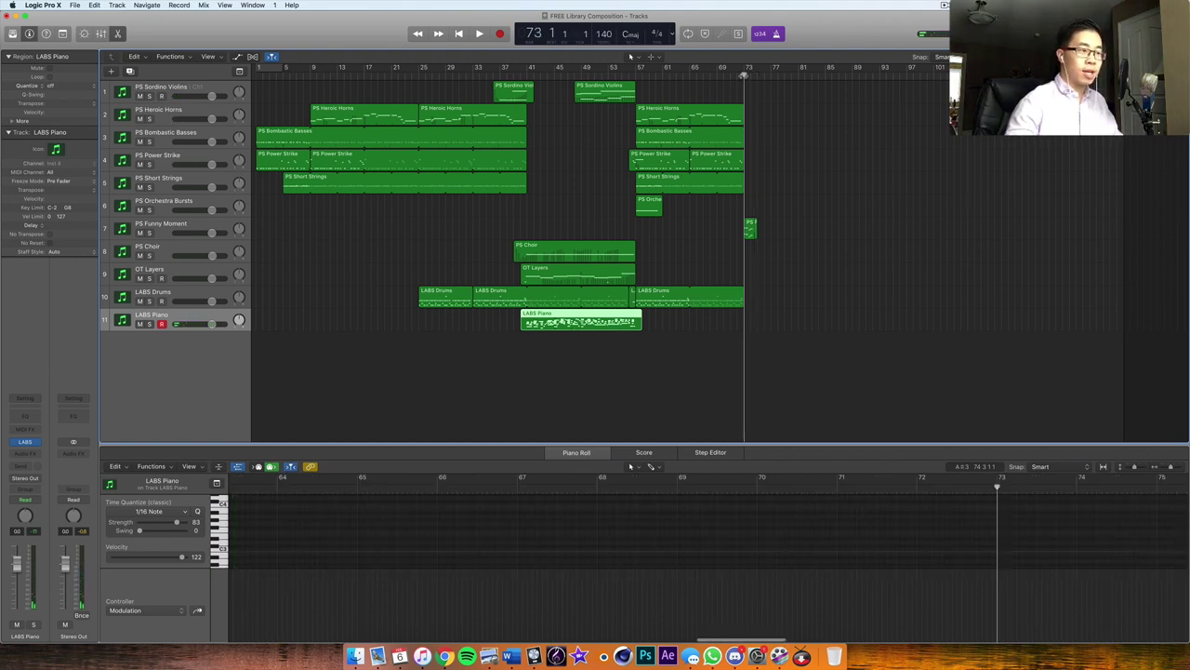
pyautogui.press('space')
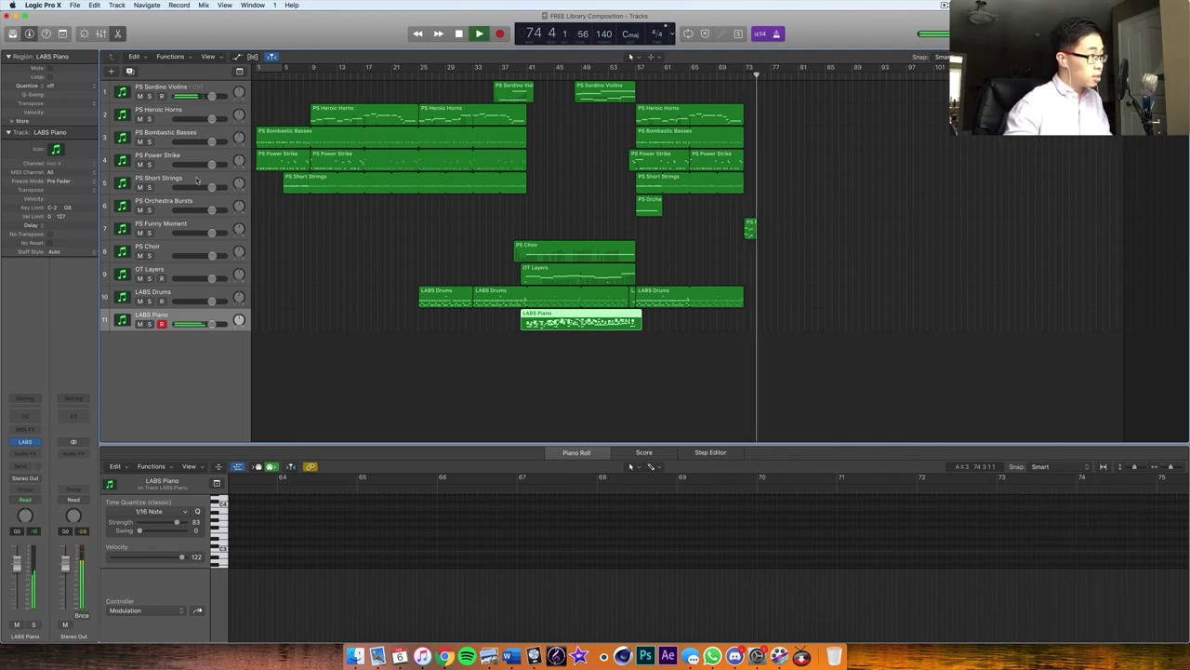
# Step: Record a short answering hit on the PS Short Strings track in bar 74 and select its notes
pyautogui.click(223, 182)
pyautogui.press('space')
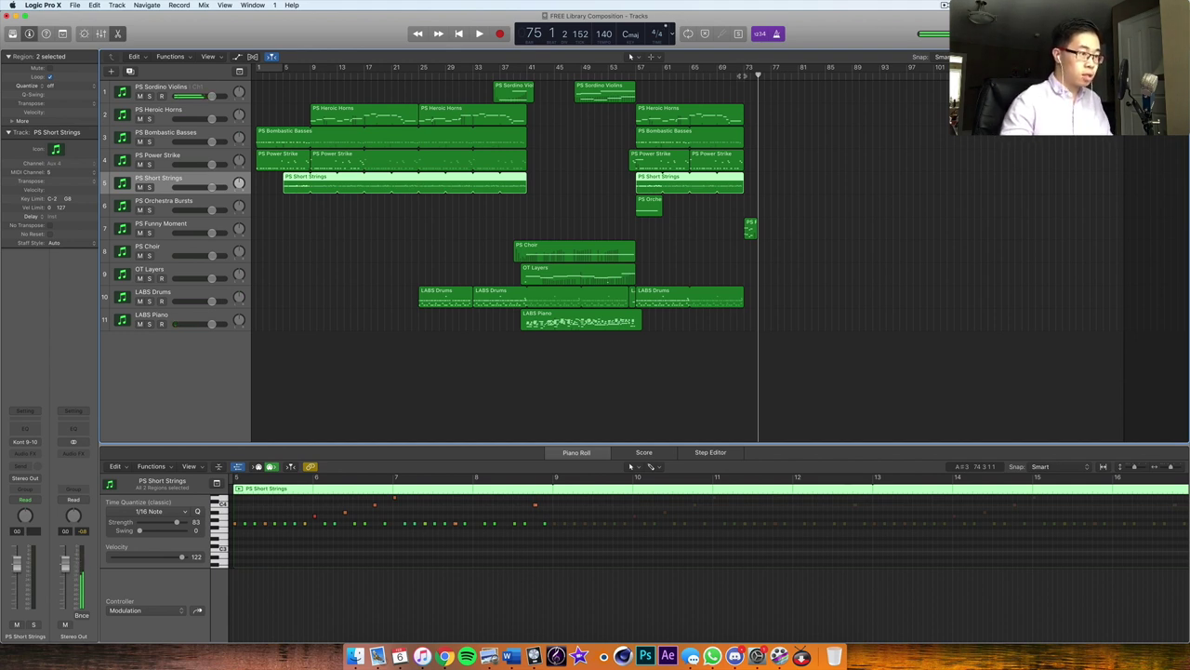
pyautogui.press(',')
pyautogui.press(',')
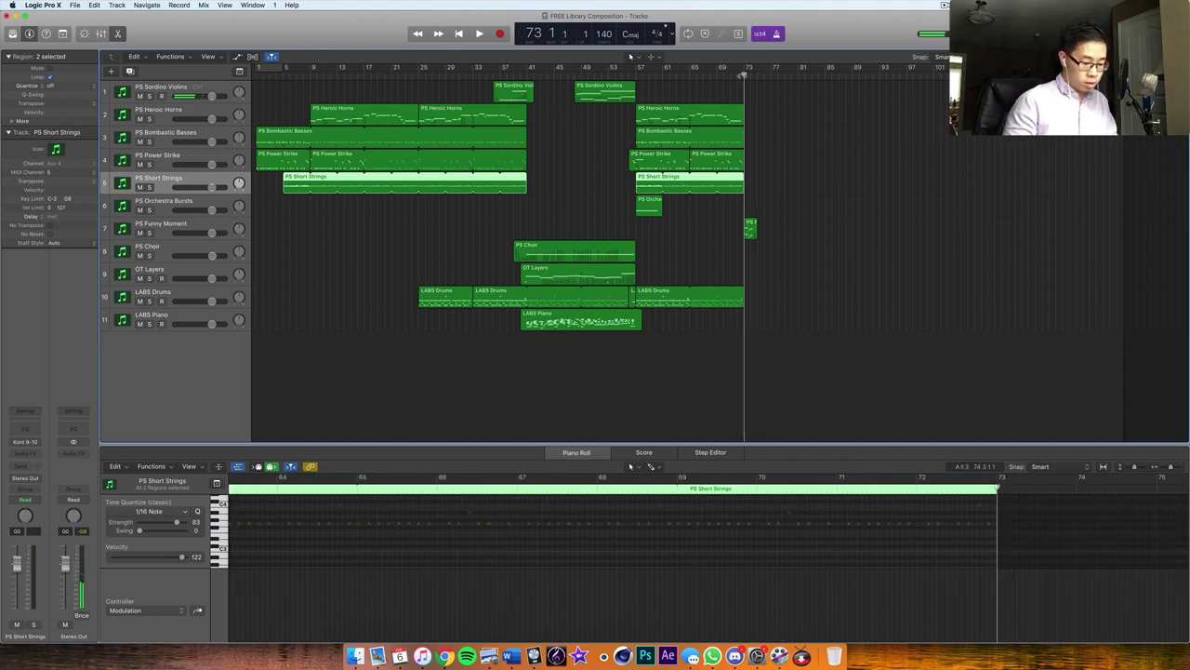
pyautogui.press('space')
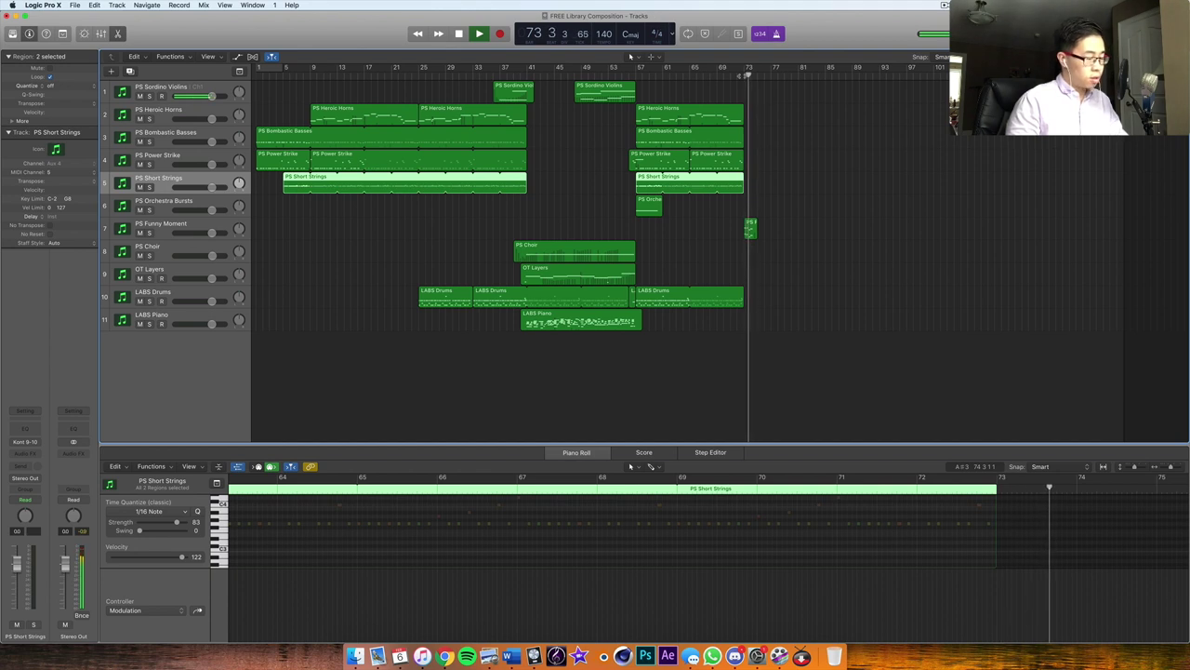
pyautogui.press('r')
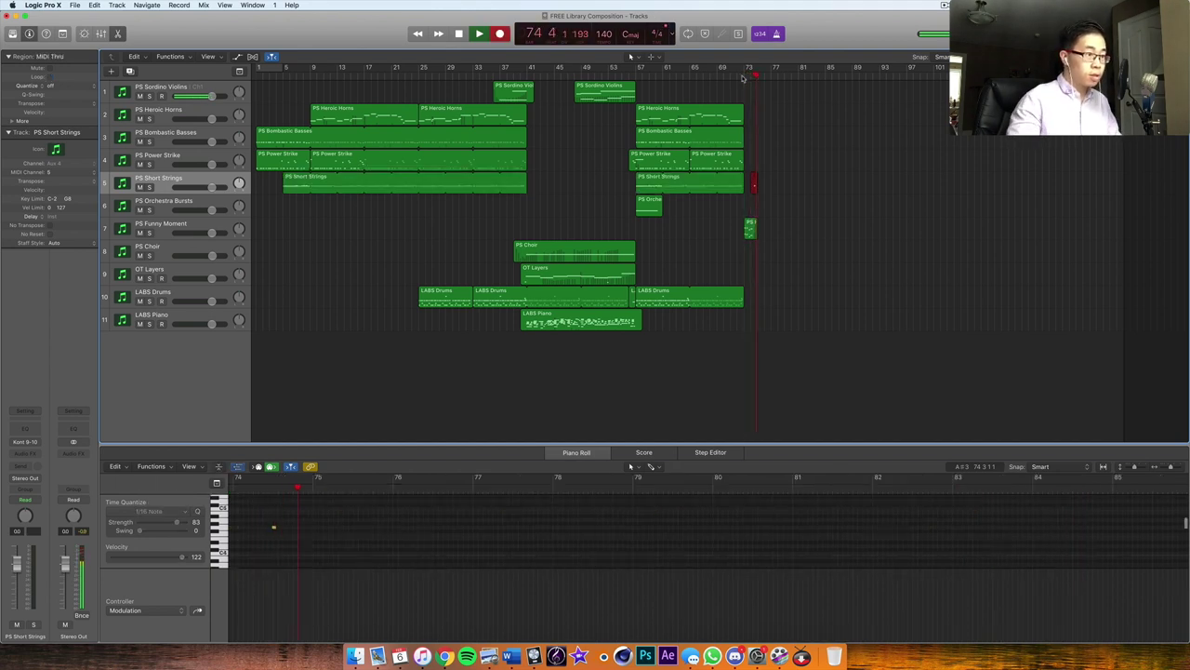
pyautogui.press('space')
pyautogui.click(281, 507)
pyautogui.press('super+a')
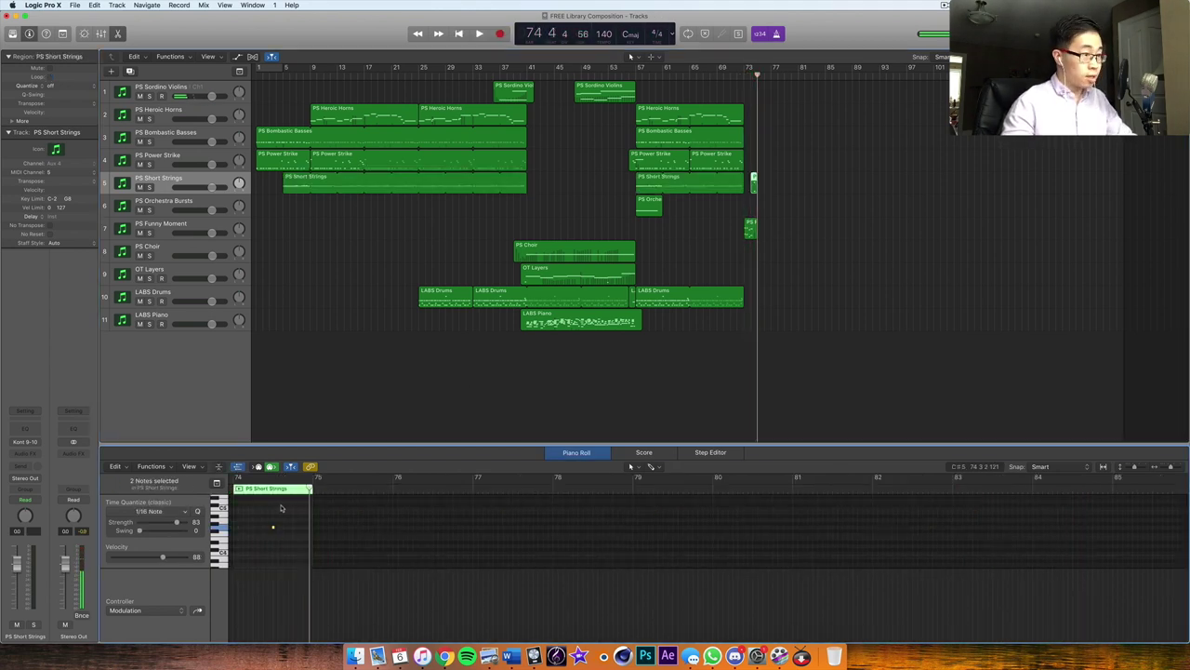
# Step: Play the ending again from about bar 72 to hear the PS Short Strings hit in context
pyautogui.press('space')
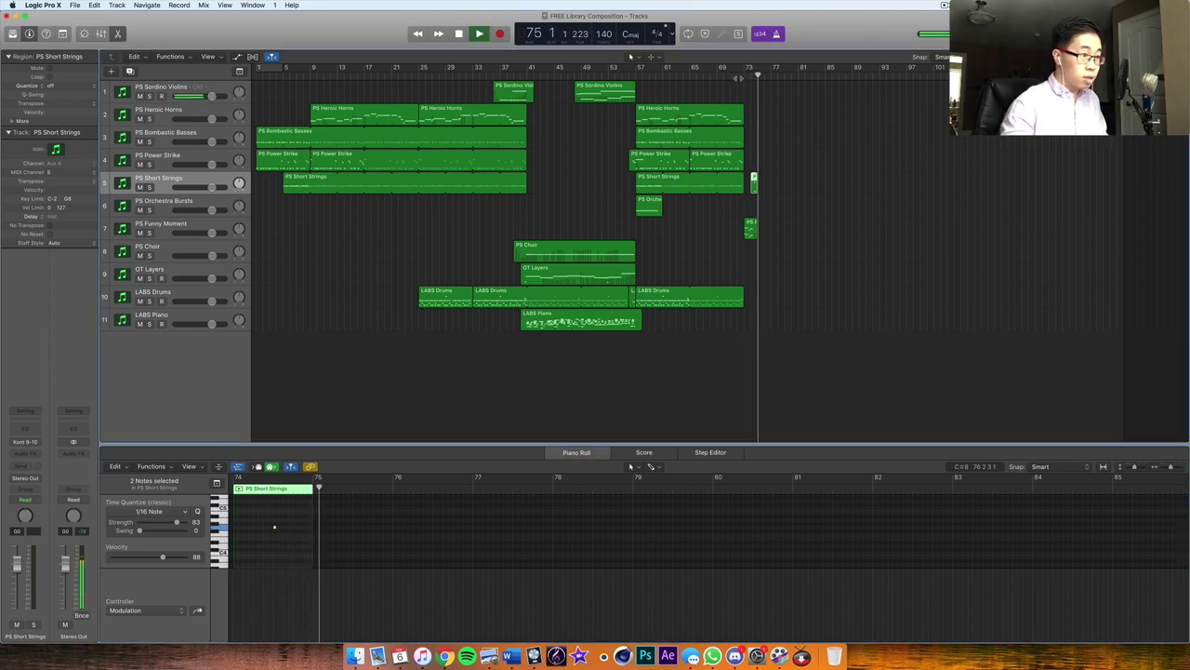
pyautogui.press(',')
pyautogui.press(',')
pyautogui.press(',')
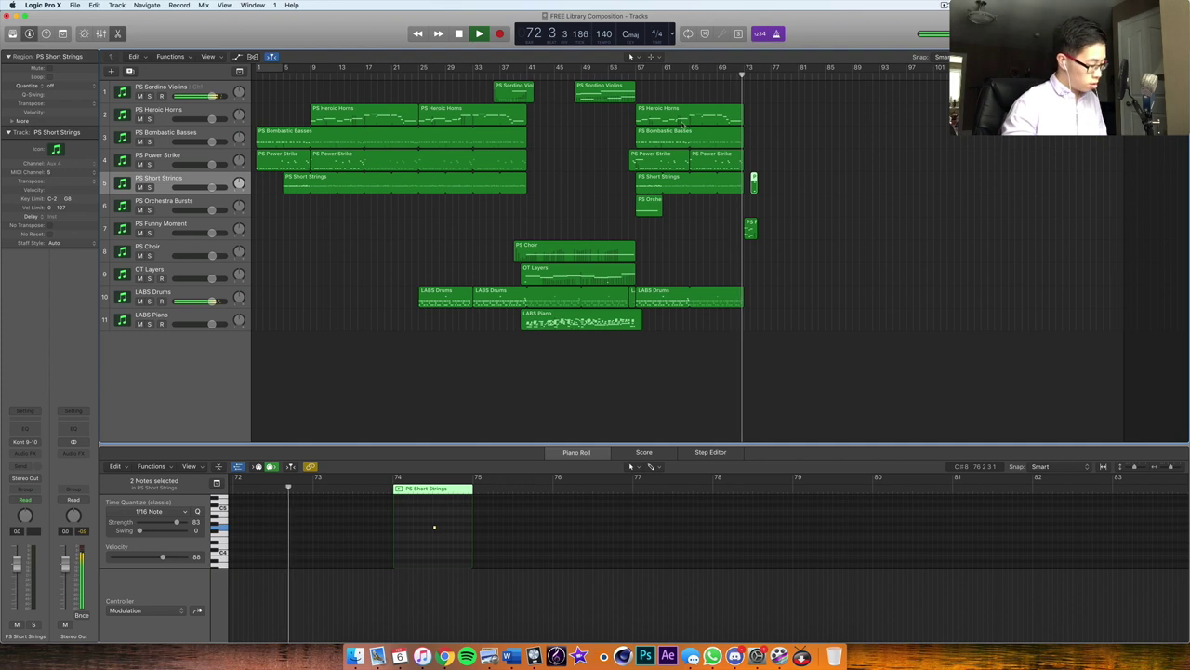
# Step: Record a short hit on the PS Funny Moment track in bar 74, matching the PS Short Strings answer, and deselect the region
pyautogui.click(174, 223)
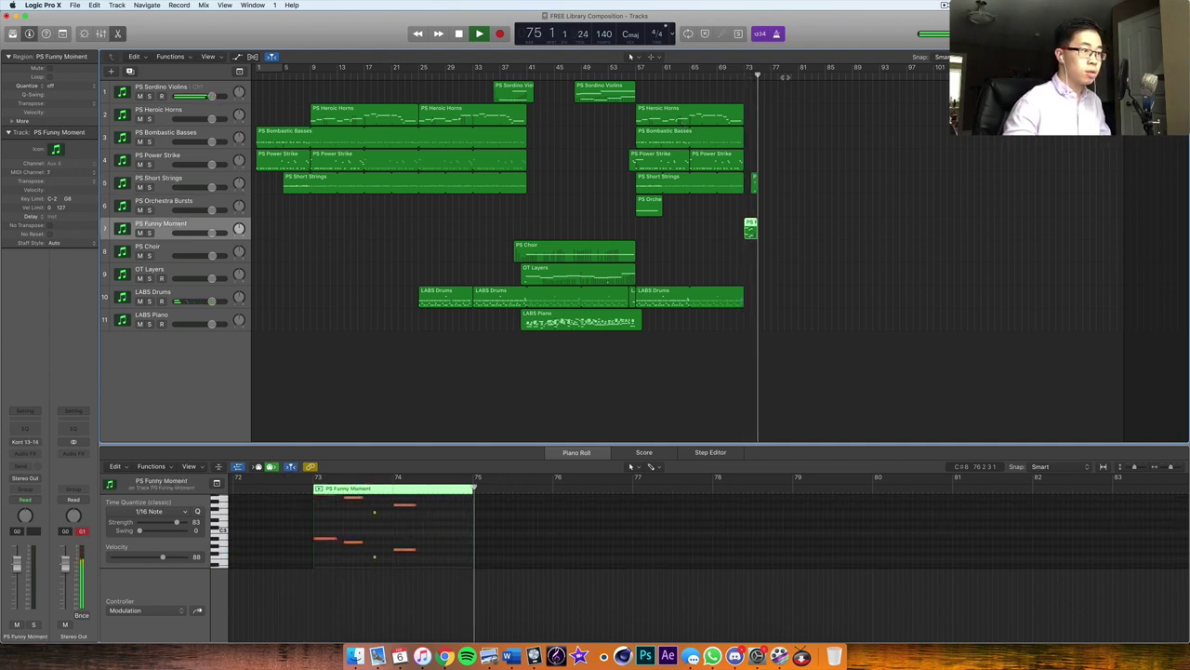
pyautogui.press(',')
pyautogui.press(',')
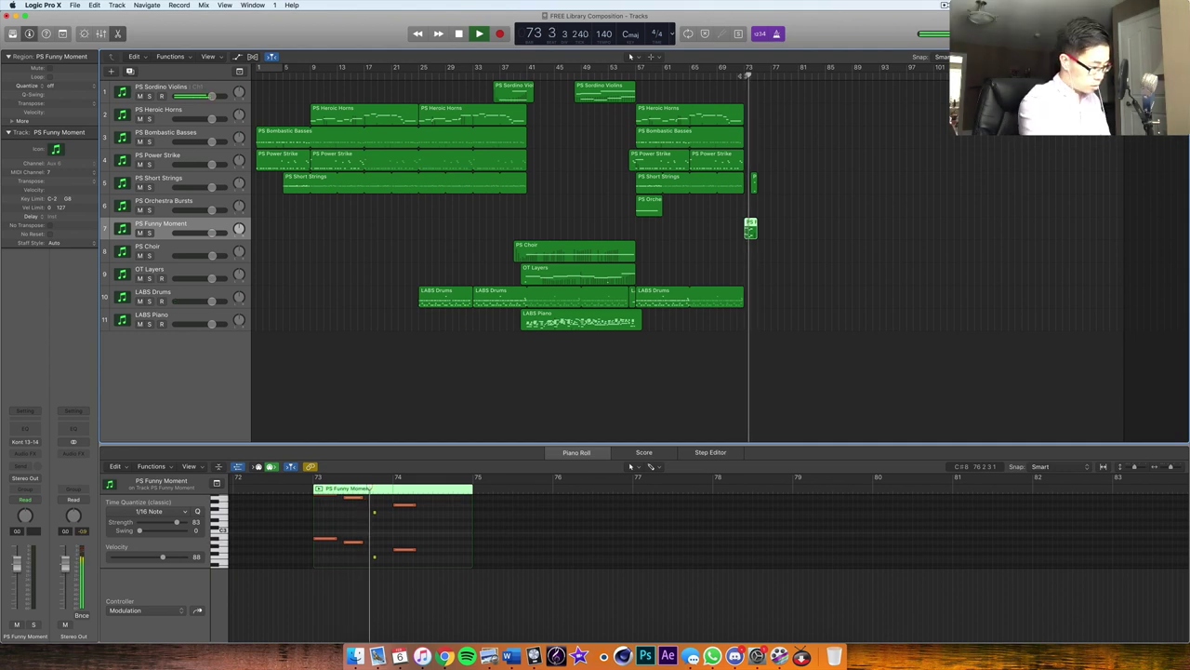
pyautogui.press('r')
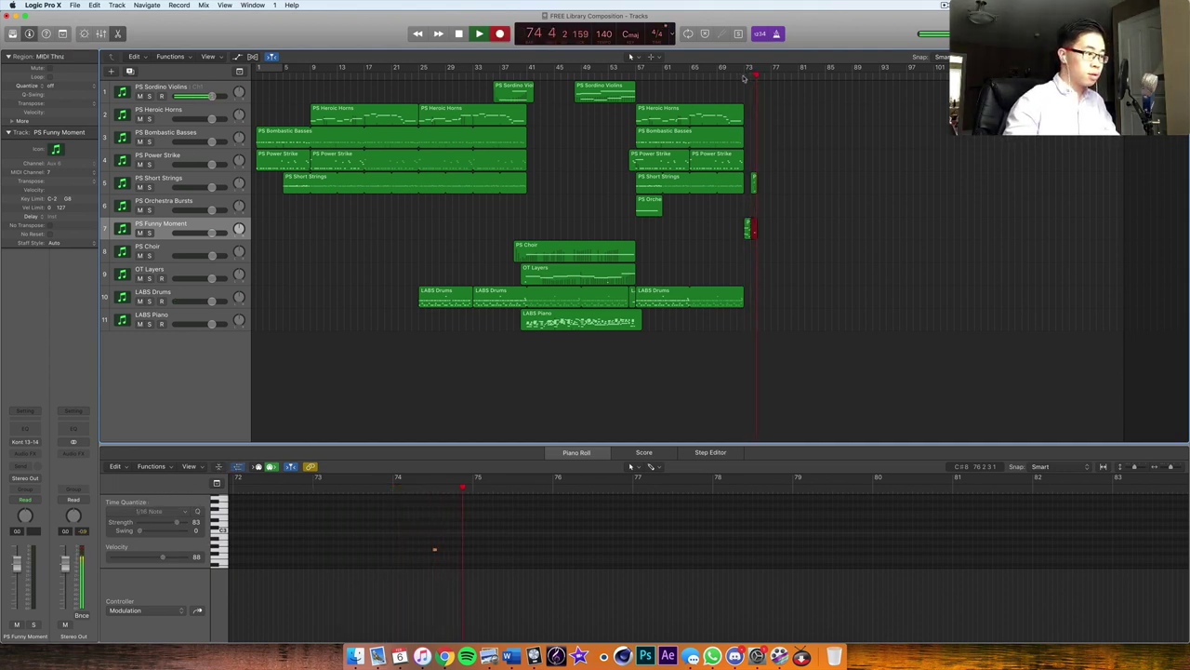
pyautogui.press('space')
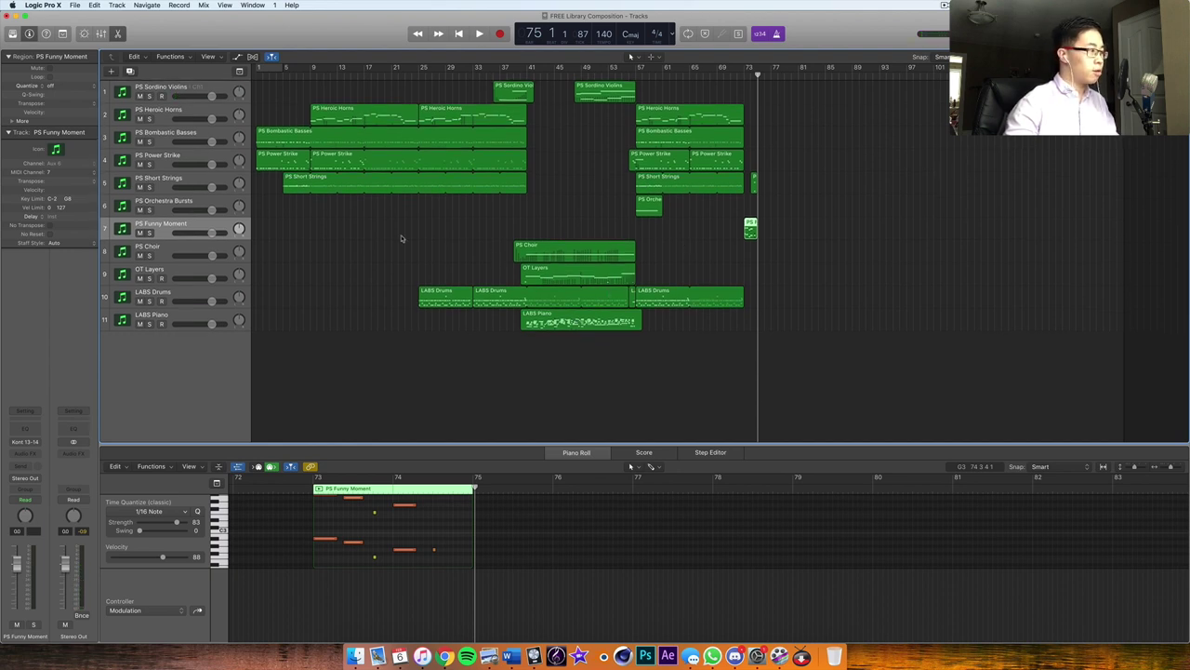
pyautogui.click(681, 230)
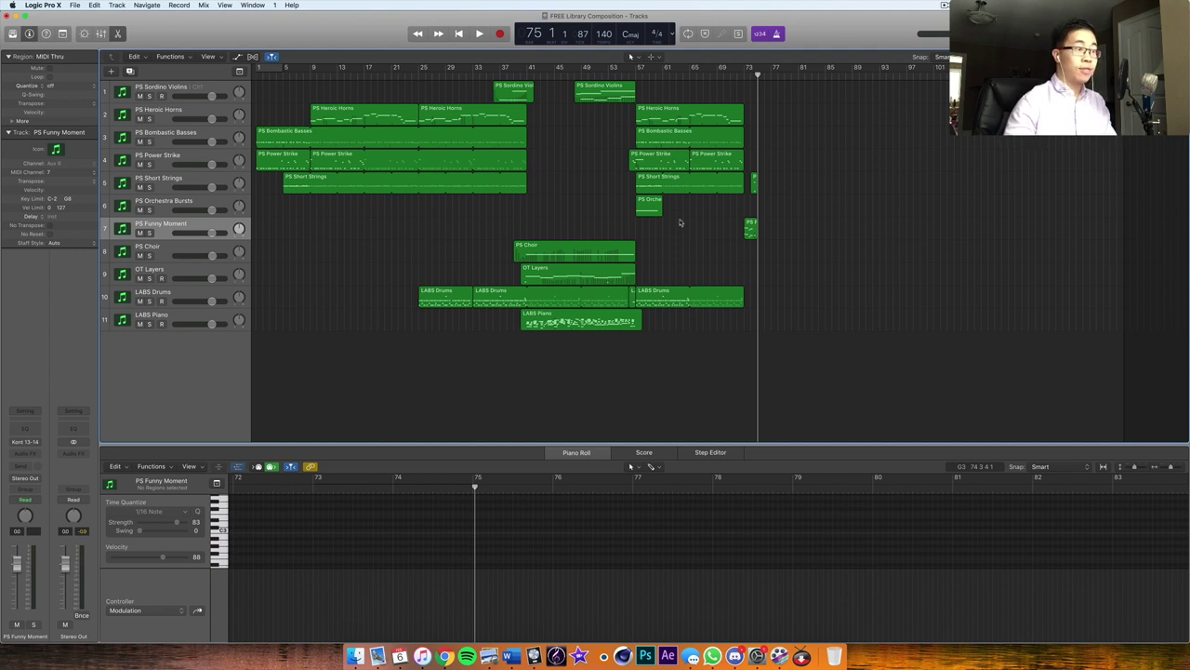
# Step: Play the piece from bar 1 and check the volumes of the Free Orchestra instruments in the Kontakt rack
pyautogui.press('Return')
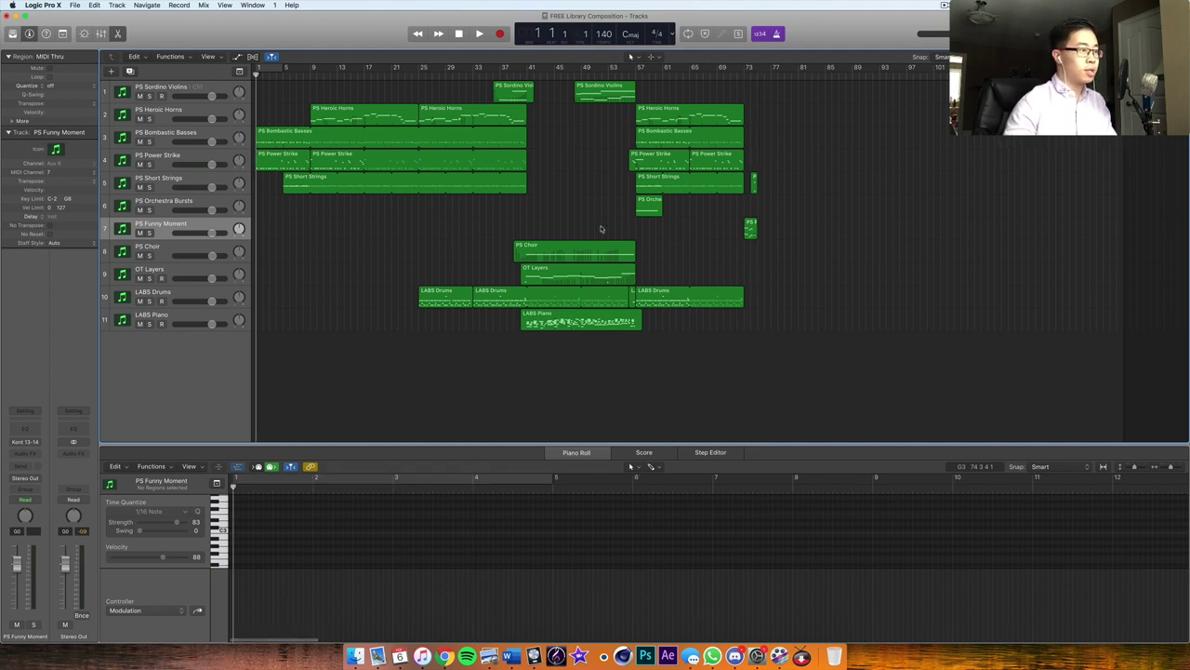
pyautogui.press('space')
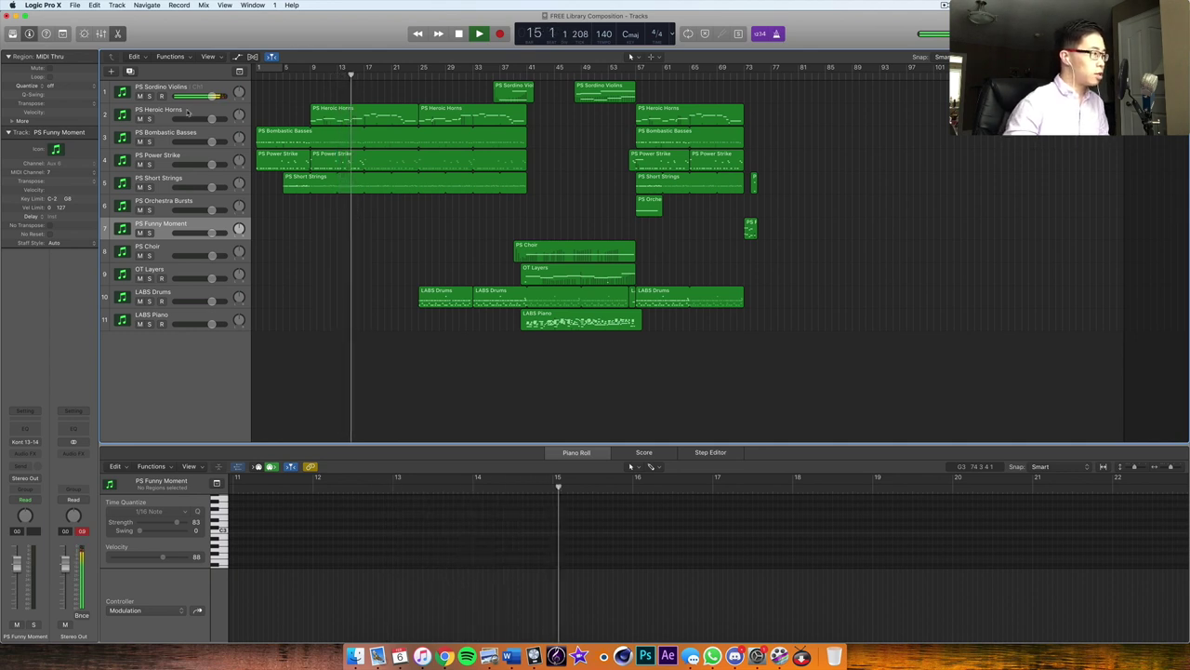
pyautogui.click(163, 87)
pyautogui.click(26, 443)
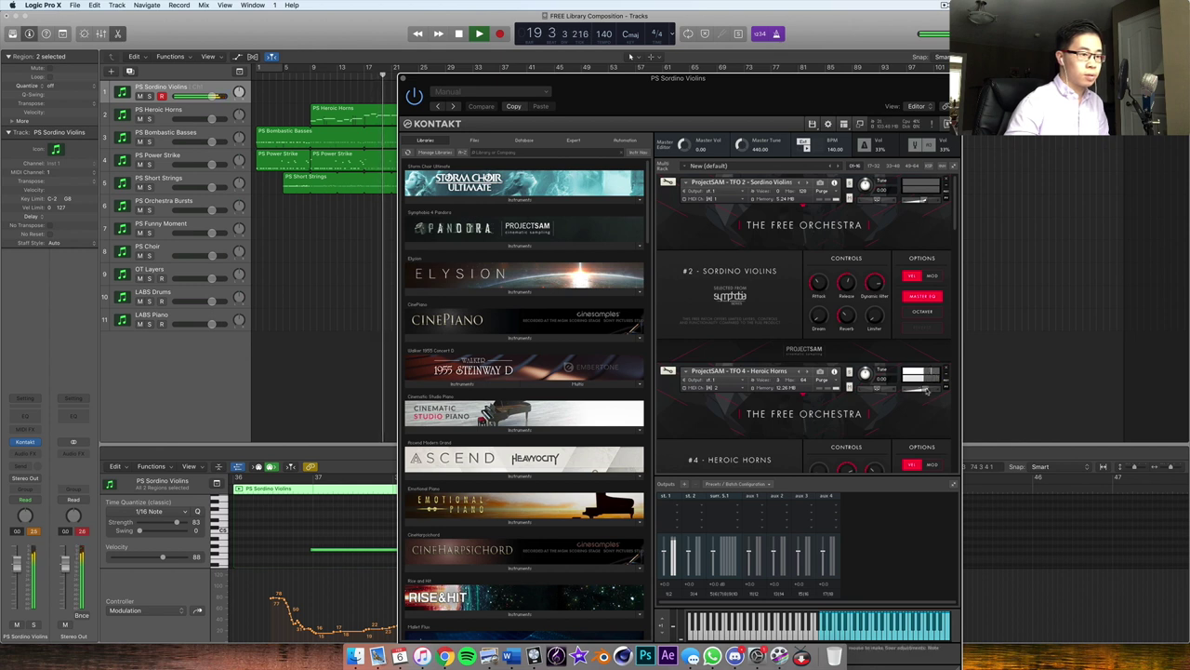
pyautogui.scroll(-5, 911, 372)
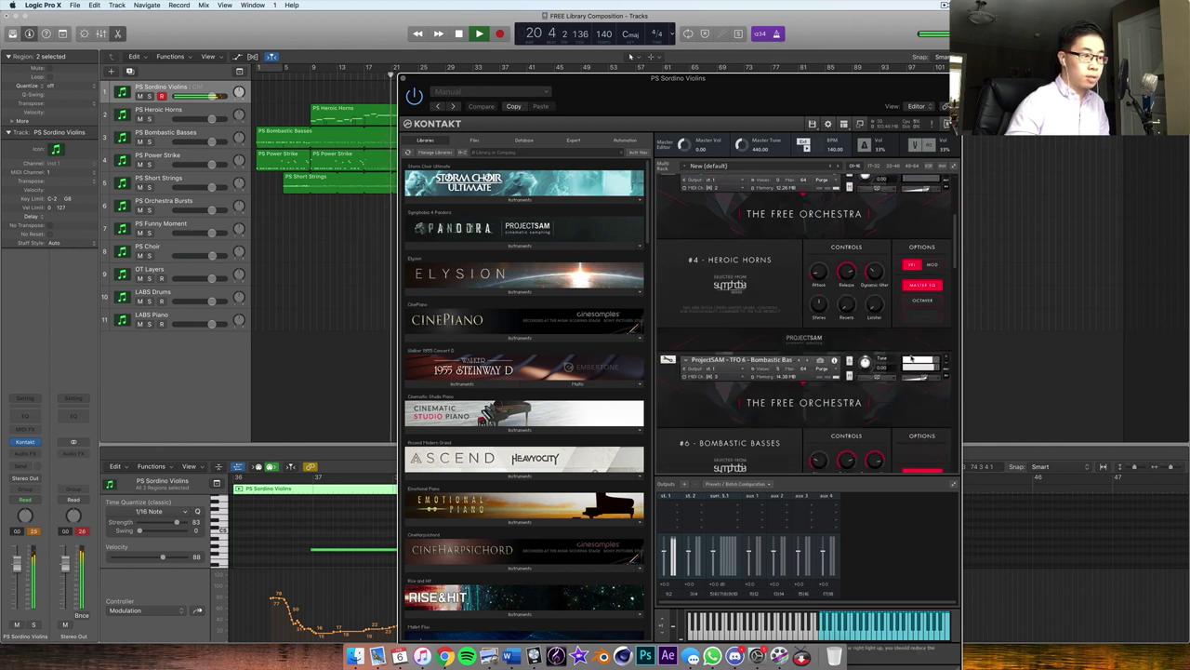
pyautogui.scroll(-4, 893, 363)
pyautogui.scroll(-6, 916, 373)
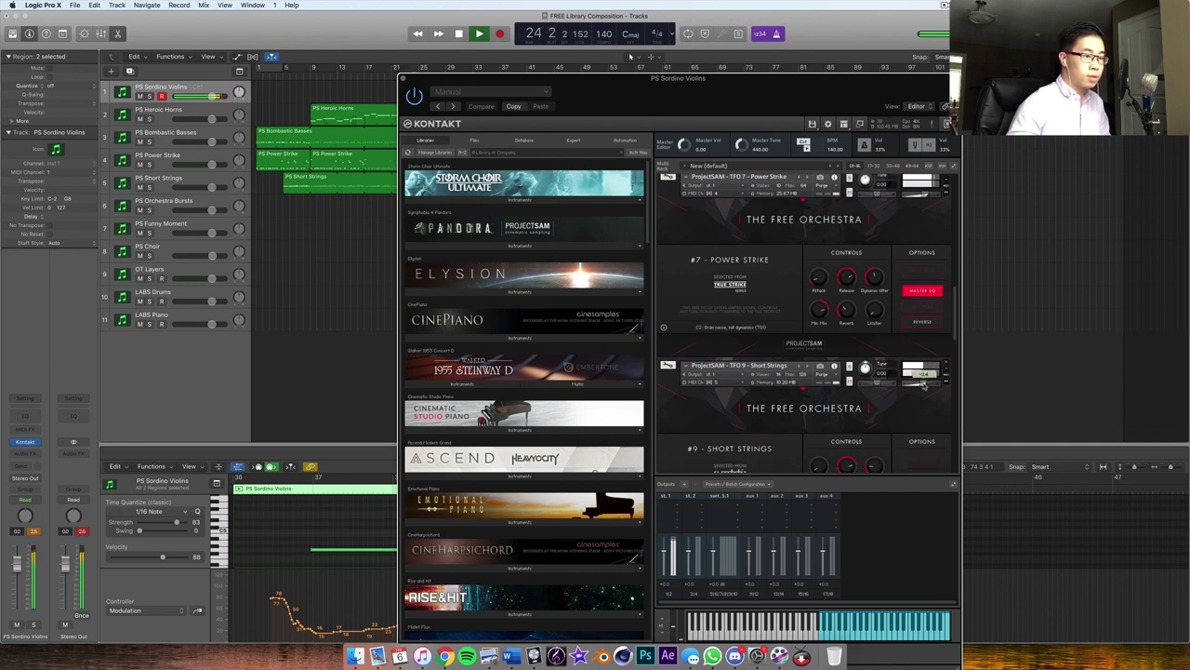
pyautogui.scroll(1, 869, 316)
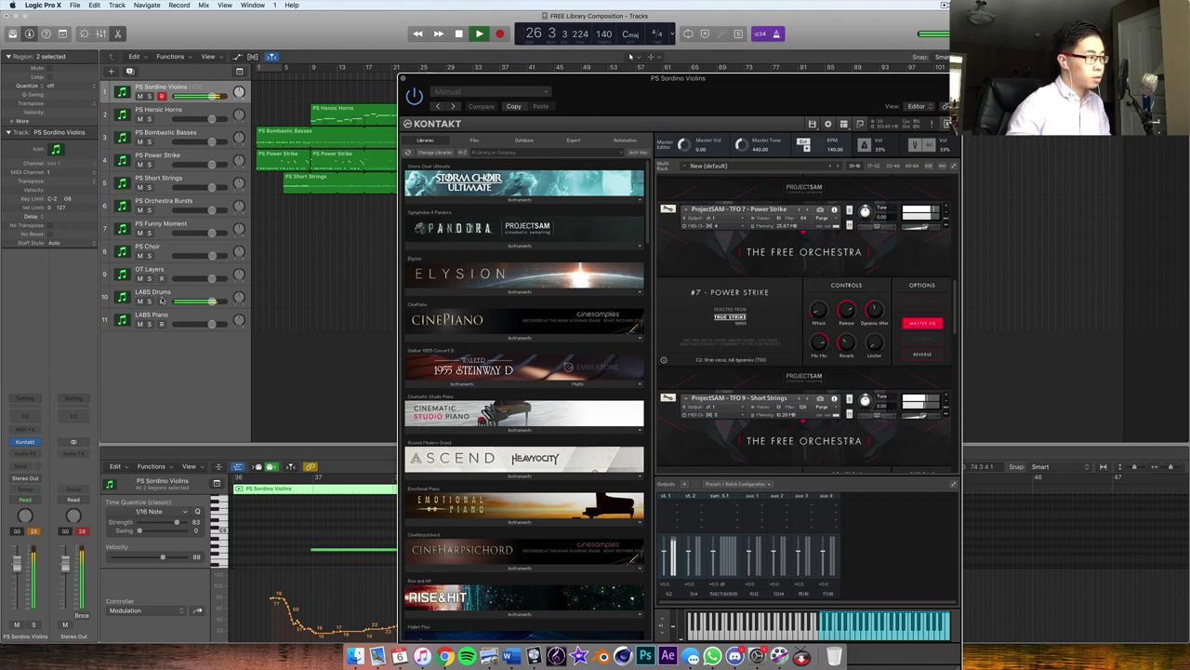
# Step: Set the ValhallaRoom reverb mix on the LABS Drums track to 18.9% and close the open plug-in windows
pyautogui.click(177, 295)
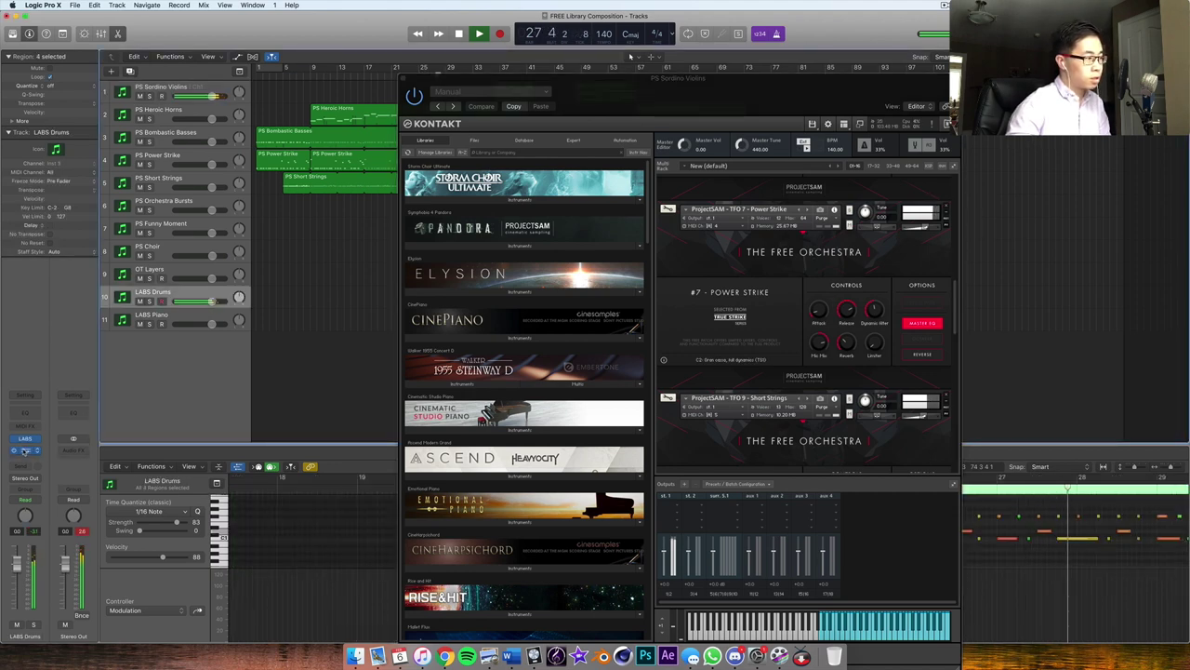
pyautogui.click(25, 450)
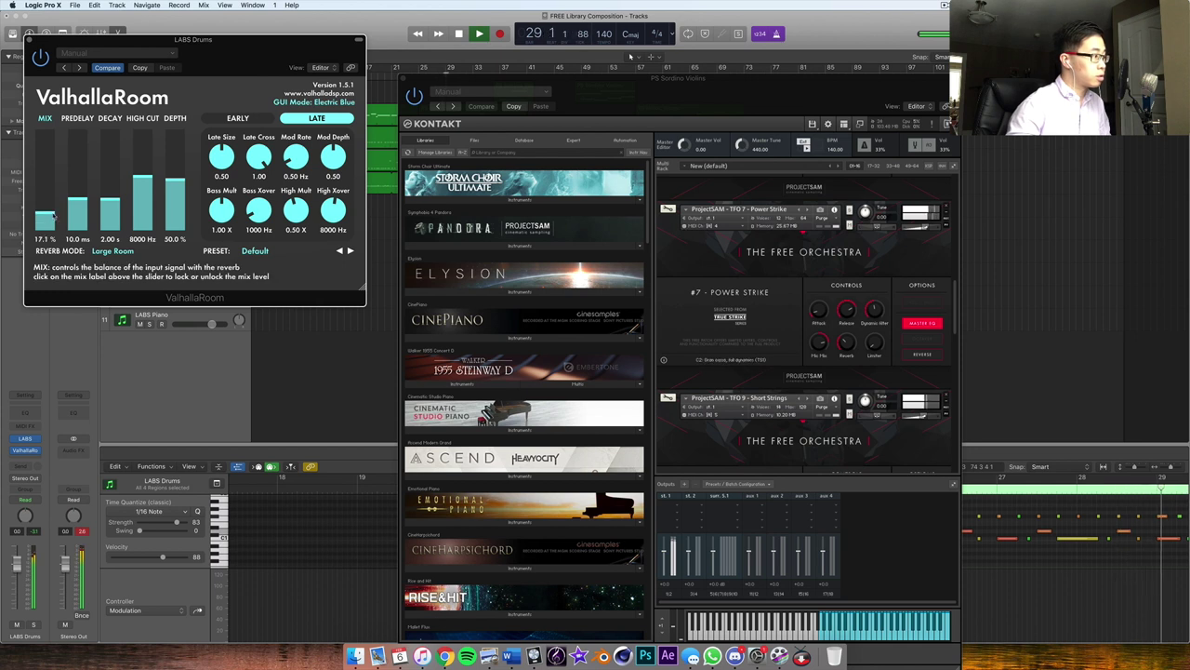
pyautogui.moveTo(53, 216); pyautogui.dragTo(53, 213)
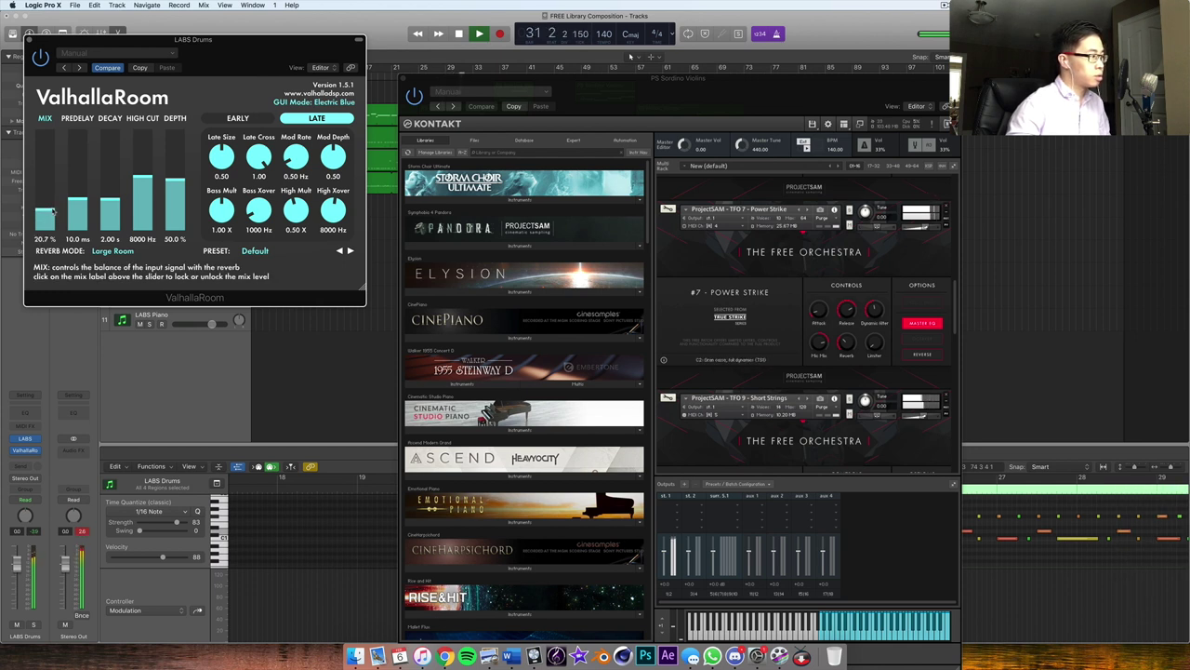
pyautogui.moveTo(53, 212); pyautogui.dragTo(53, 216)
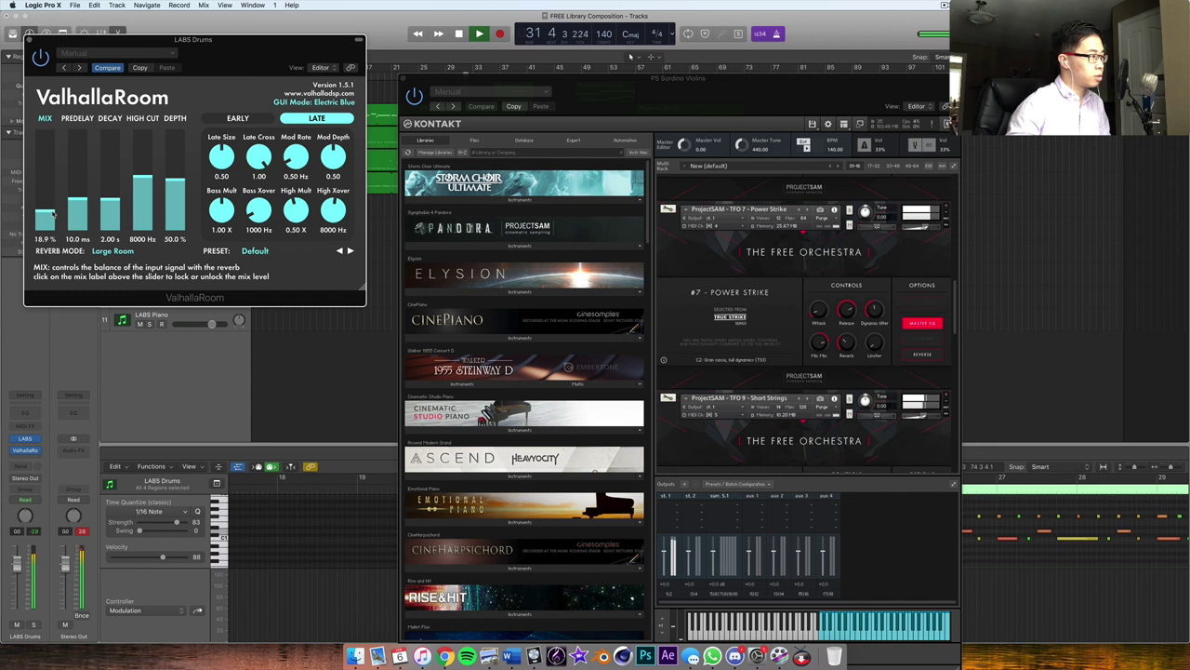
pyautogui.click(29, 40)
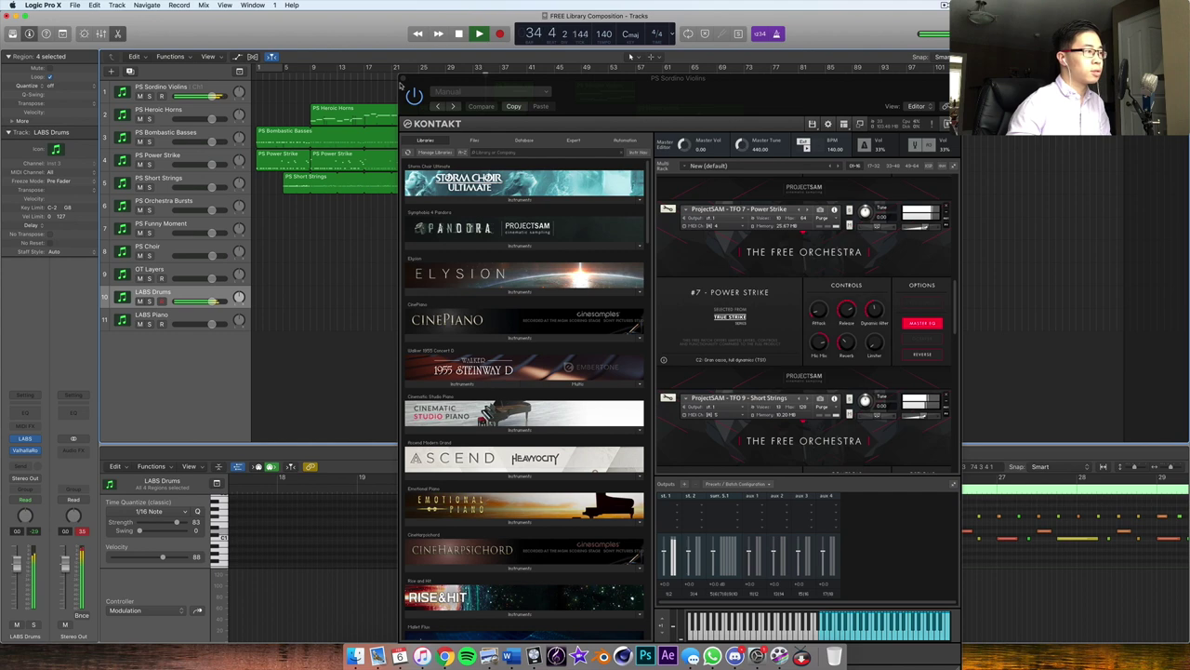
pyautogui.click(405, 80)
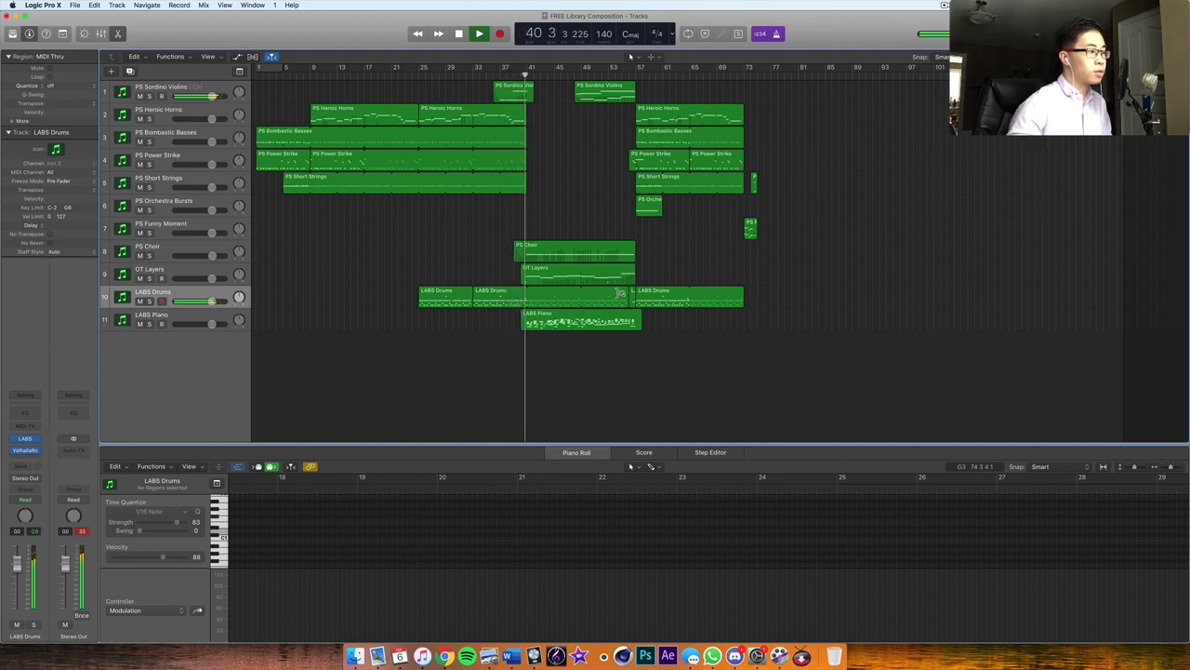
# Step: Shorten the second LABS Drums region to end at bar 41 and record a sustained drum hit from there
pyautogui.moveTo(622, 293); pyautogui.dragTo(526, 295)
pyautogui.click(521, 65)
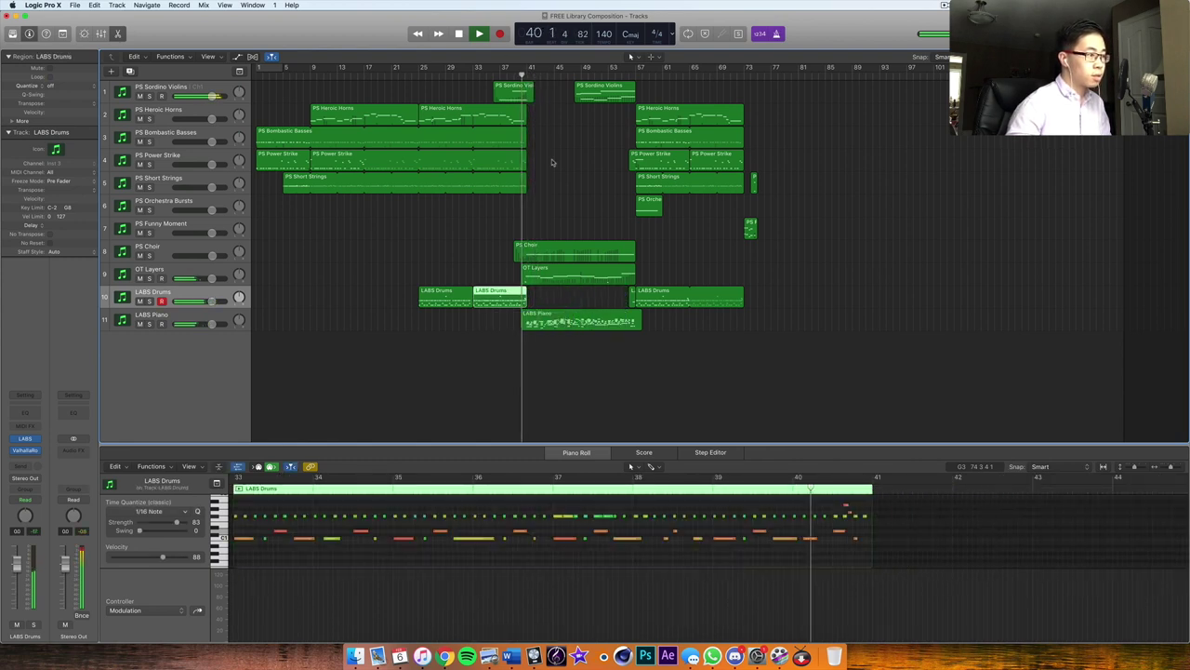
pyautogui.press('space')
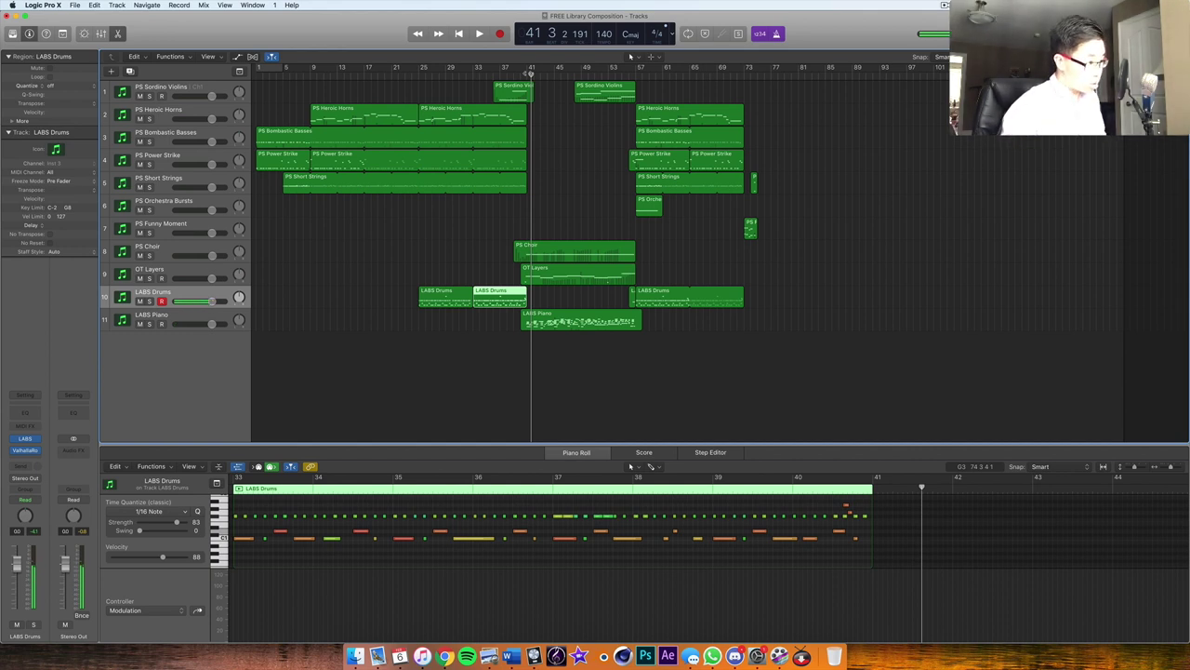
pyautogui.click(517, 73)
pyautogui.press('r')
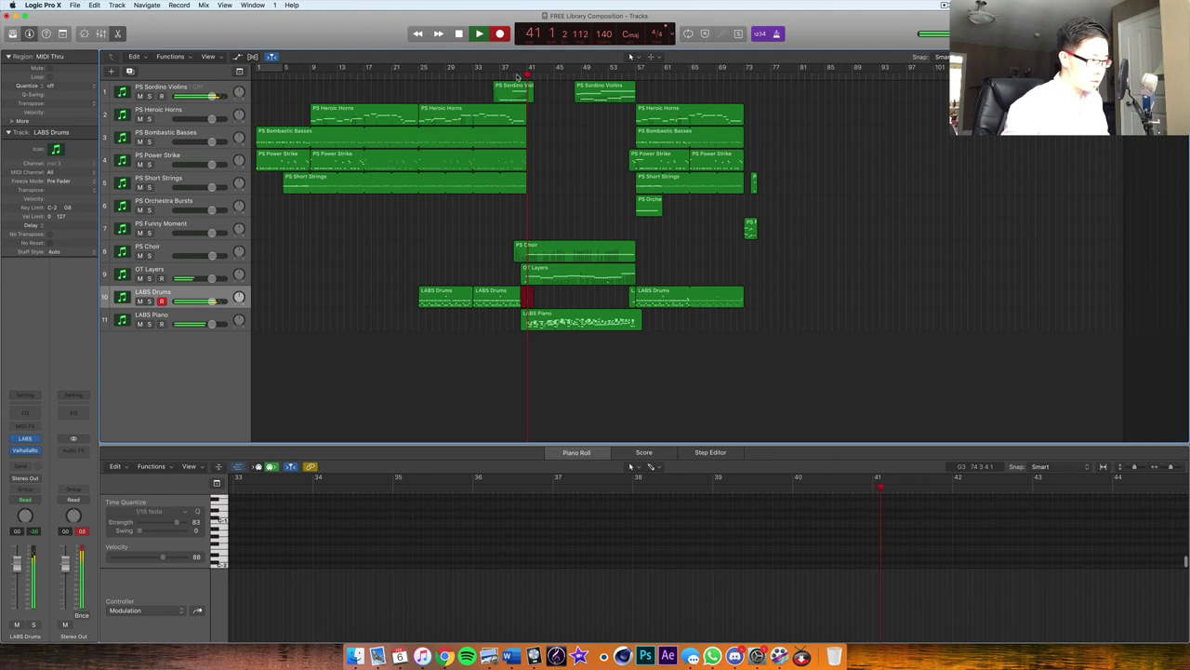
pyautogui.click(517, 74)
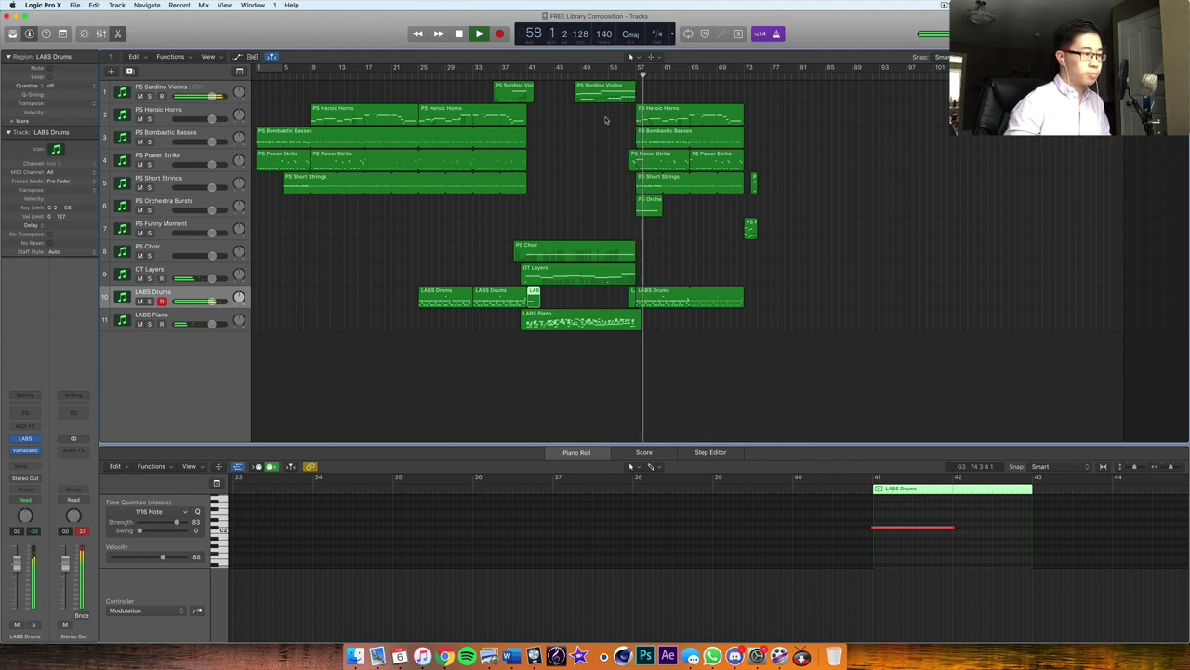
# Step: Pull the project end back to just past bar 77, select the PS Choir track and stop playback after the ending
pyautogui.moveTo(1069, 177); pyautogui.dragTo(776, 180)
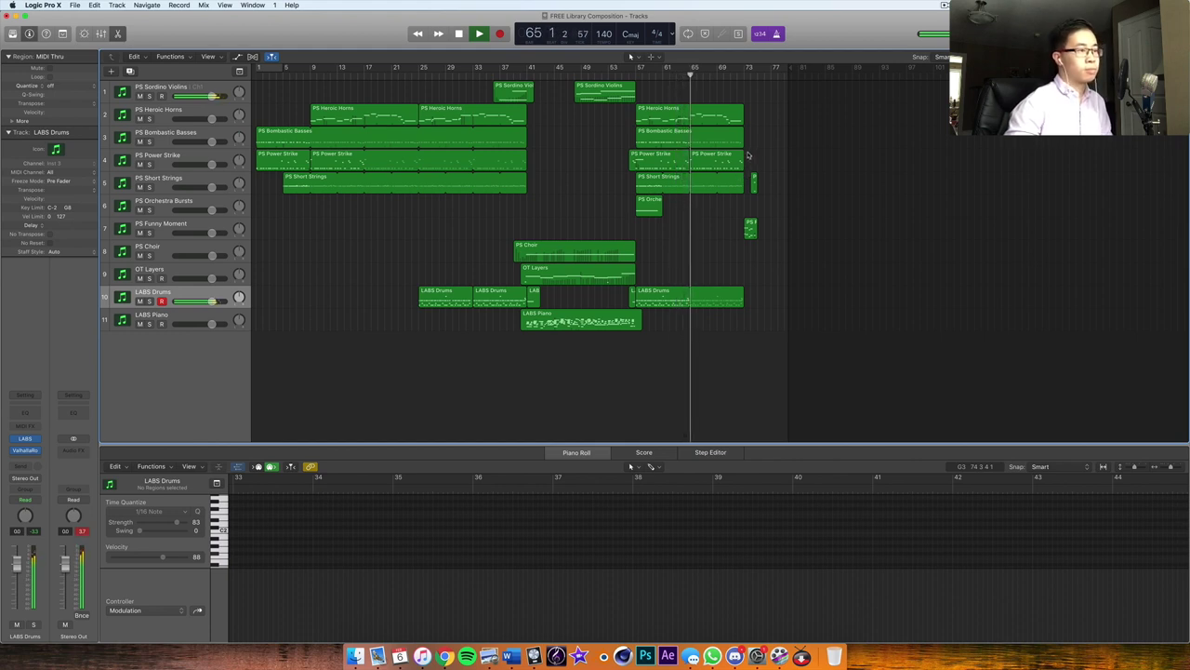
pyautogui.click(171, 251)
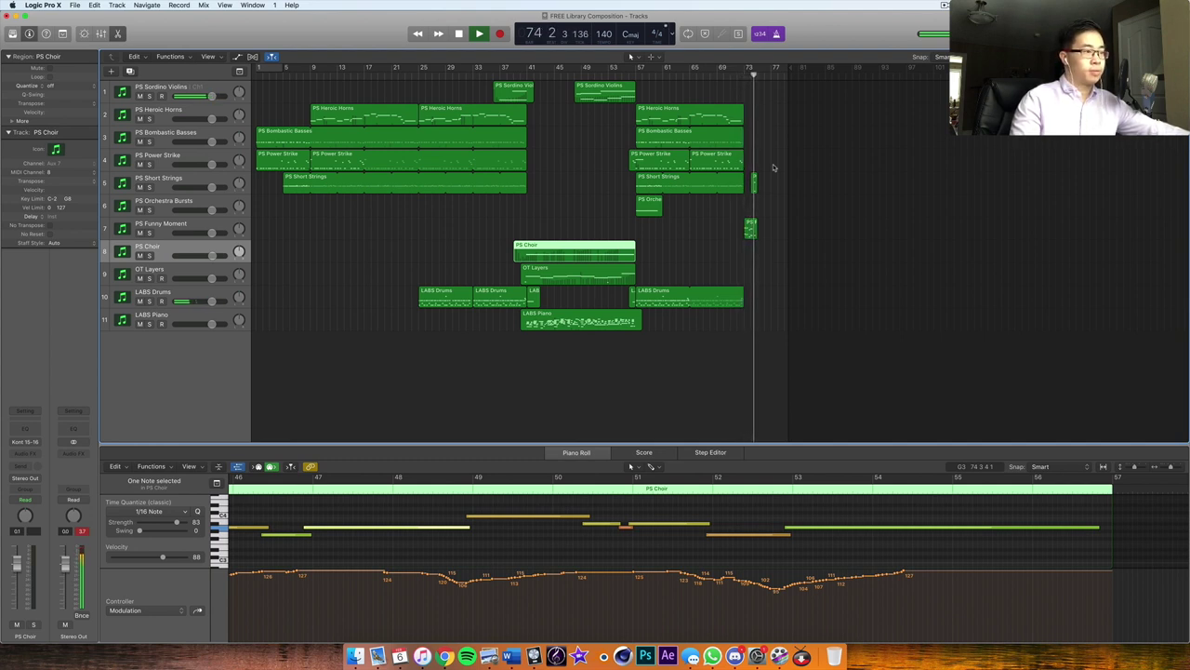
pyautogui.press('space')
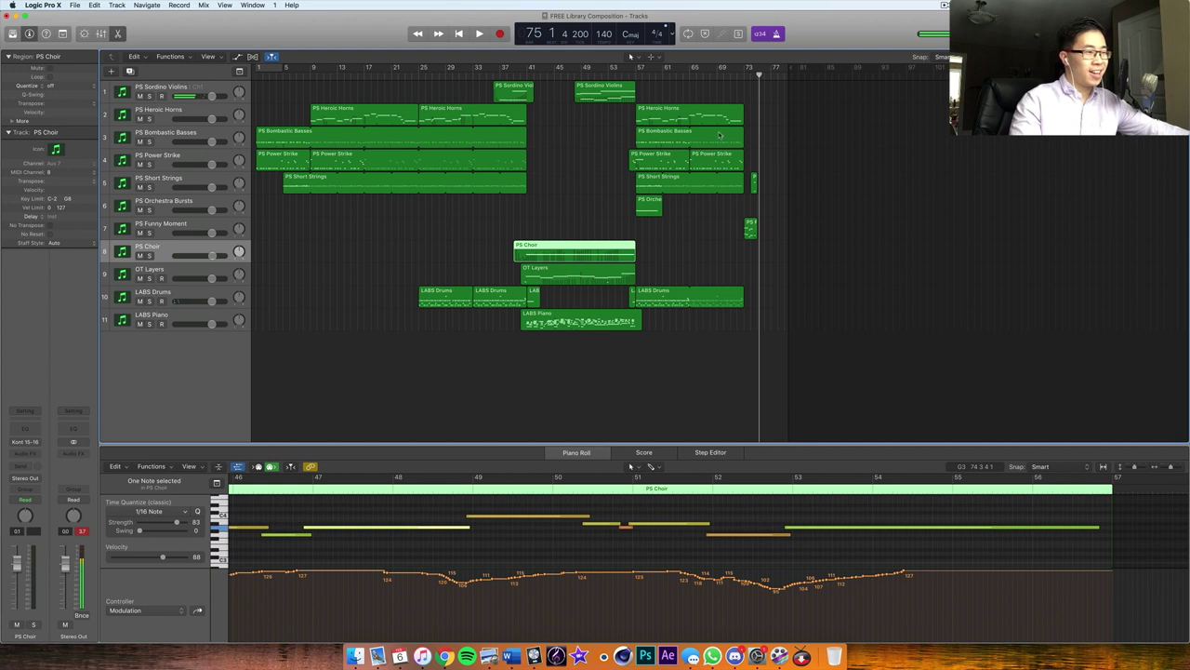
# Step: Try to record a PS Choir line starting at bar 64
pyautogui.click(682, 73)
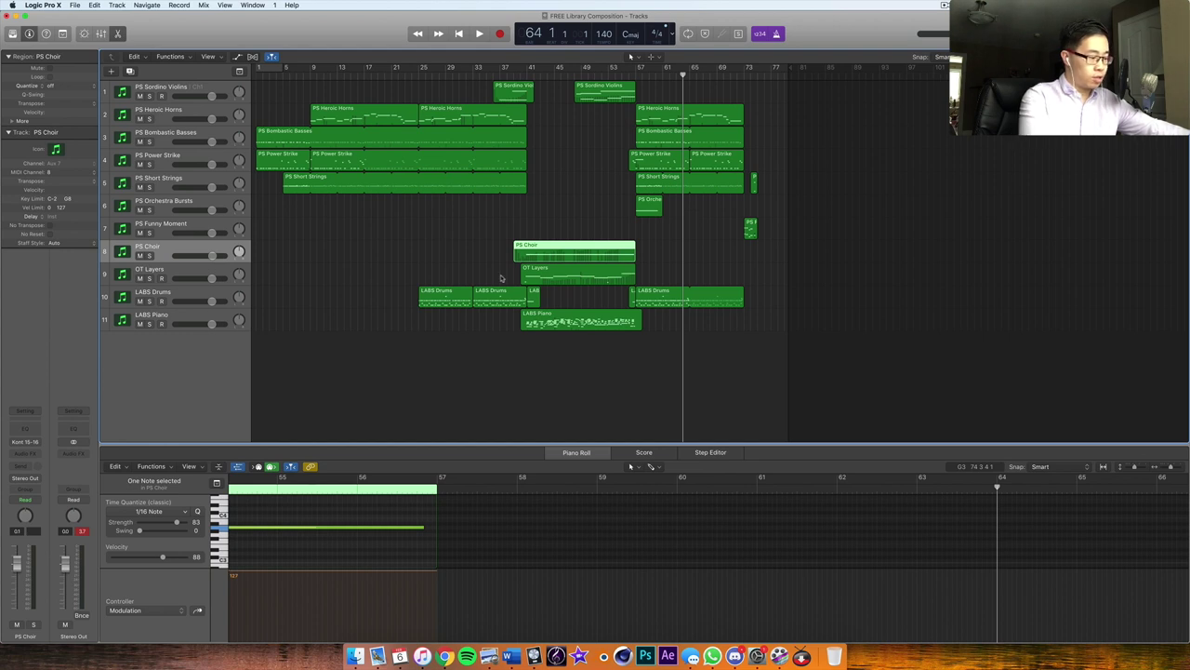
pyautogui.press('space')
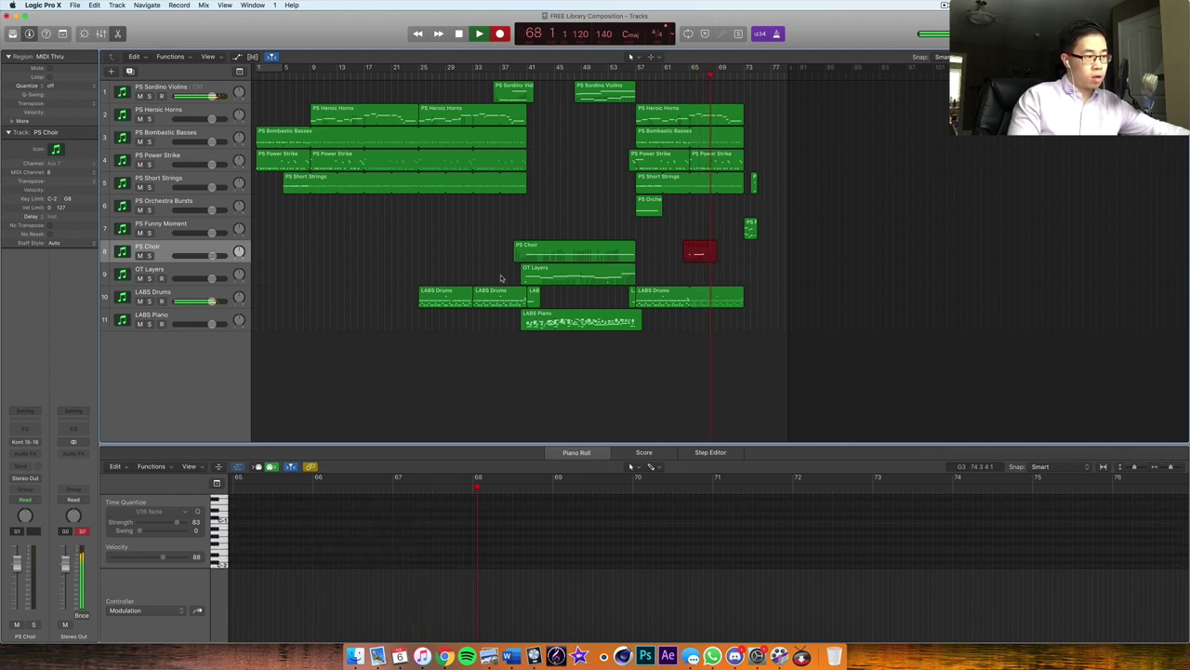
pyautogui.press('space')
pyautogui.press('super+z')
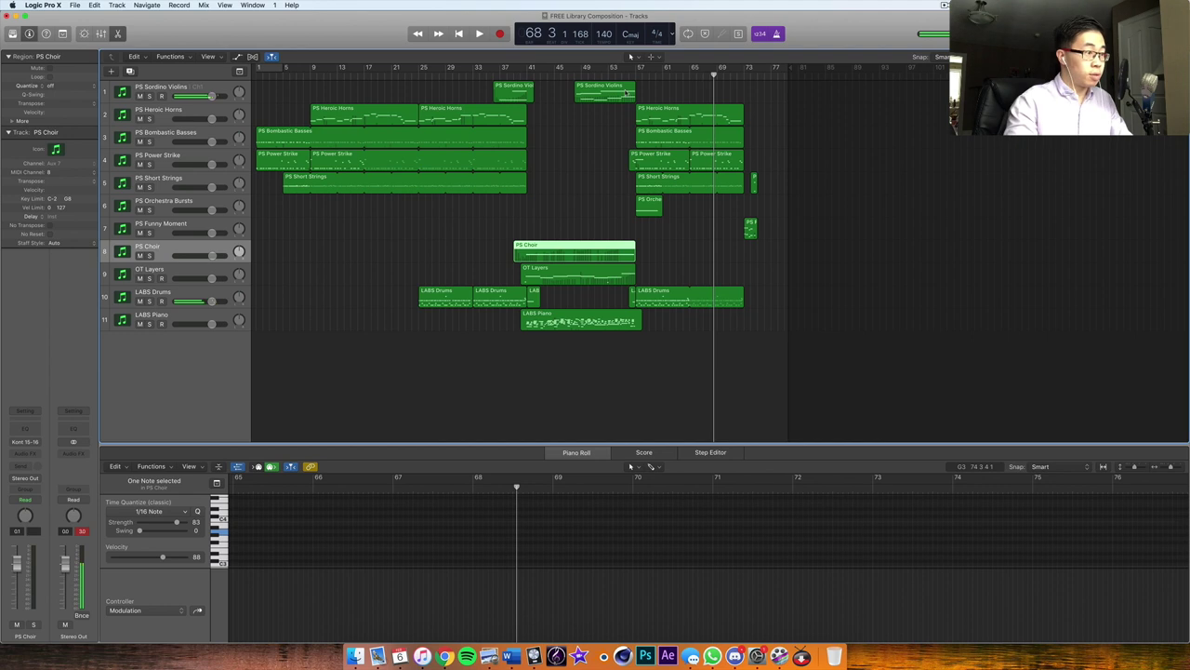
# Step: Record a PS Choir line from bar 64 up to bar 73 and bring the project end back to bar 77
pyautogui.click(683, 75)
pyautogui.press('r')
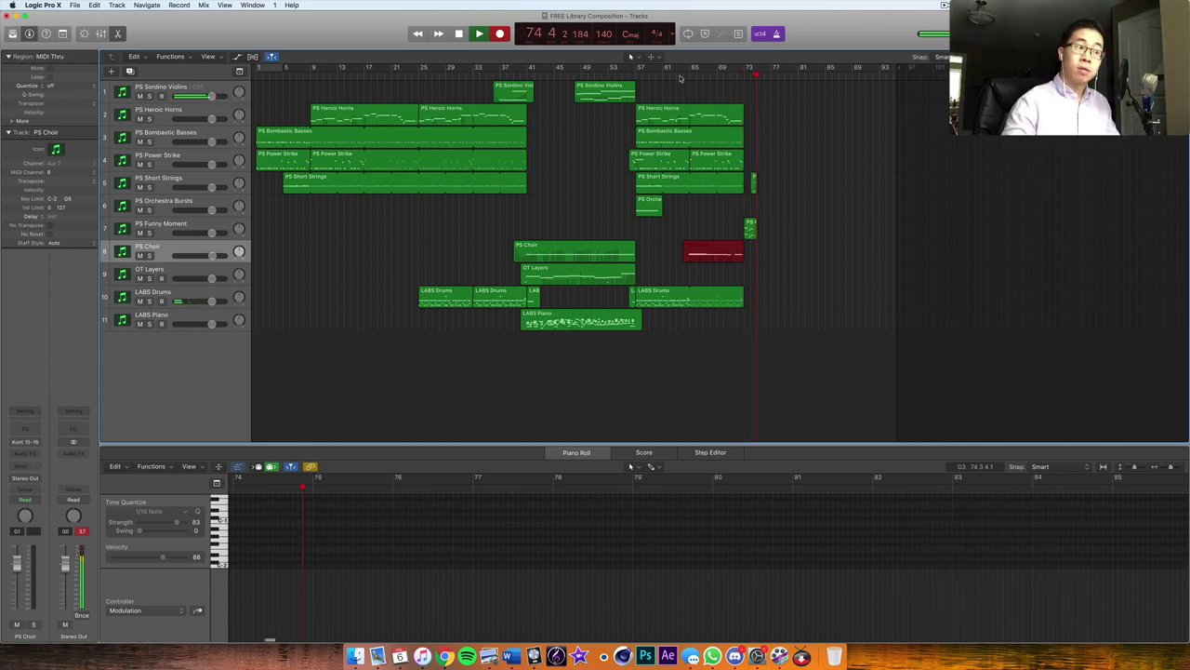
pyautogui.press('space')
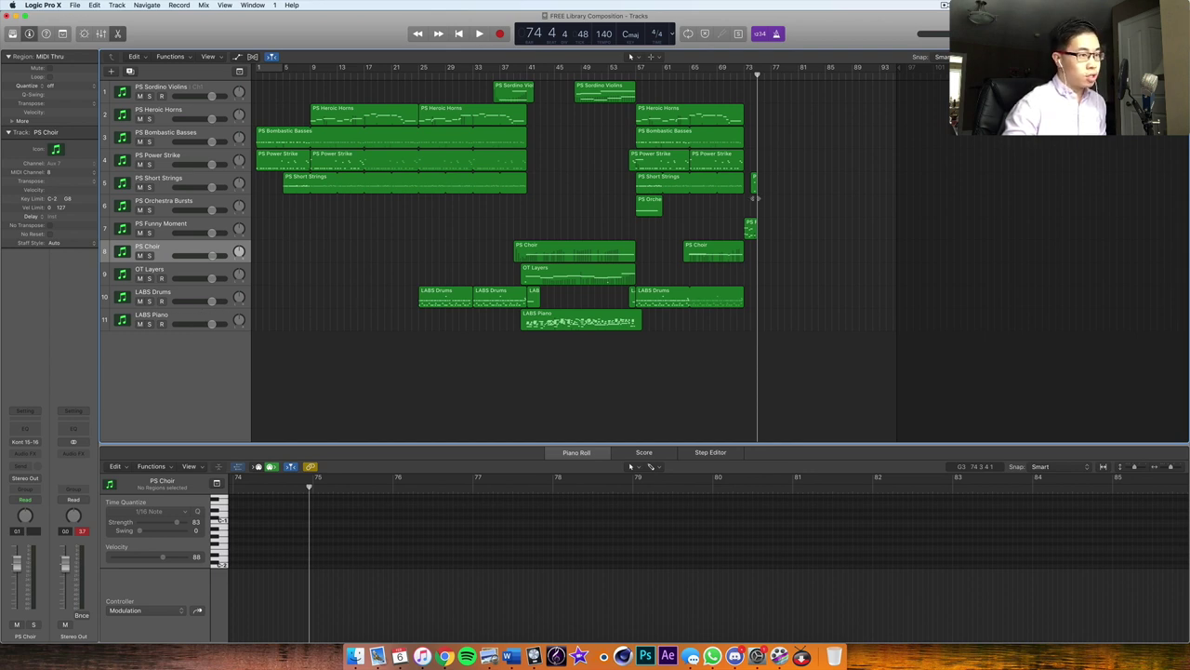
pyautogui.moveTo(900, 77)
pyautogui.mouseDown()
pyautogui.moveTo(847, 102)
pyautogui.moveTo(776, 174)
pyautogui.moveTo(771, 140)
pyautogui.mouseUp()
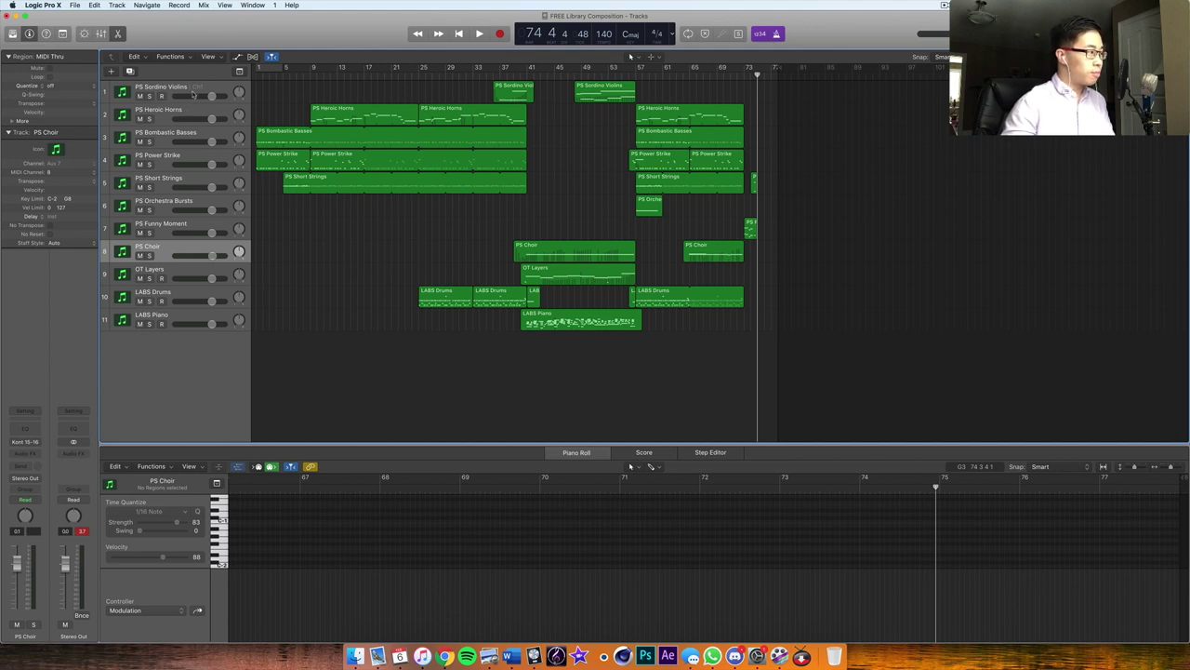
# Step: Review the PS Sordino Violins track and the Layers library in the OT Layers track's SINE Player
pyautogui.click(193, 93)
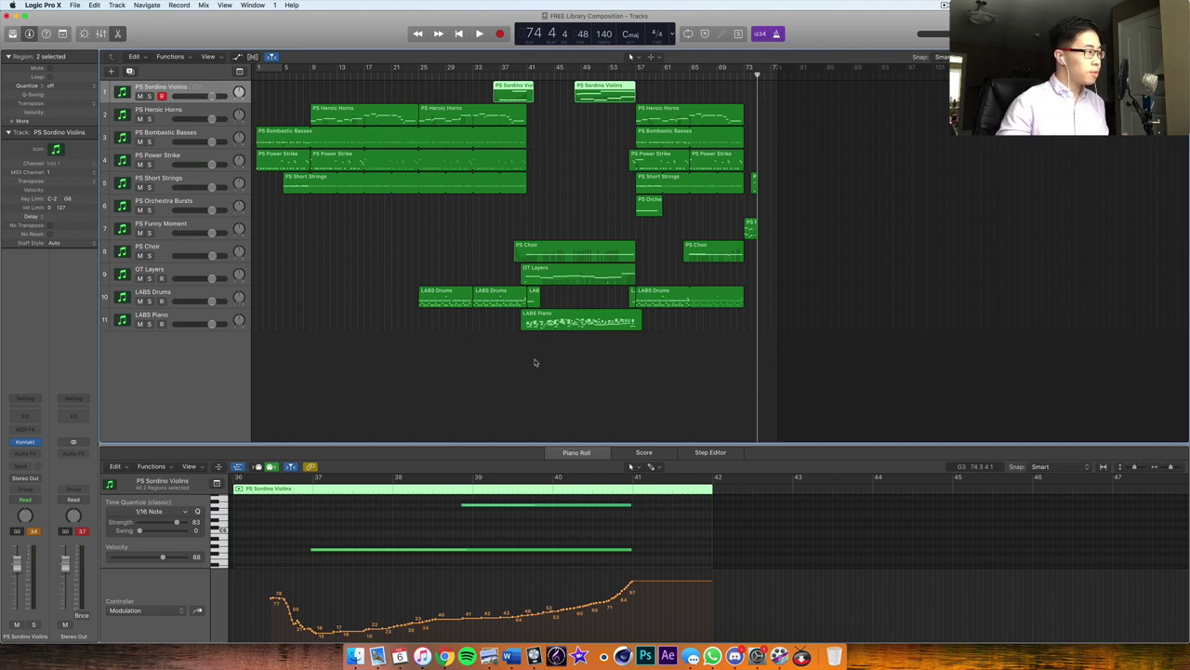
pyautogui.click(195, 275)
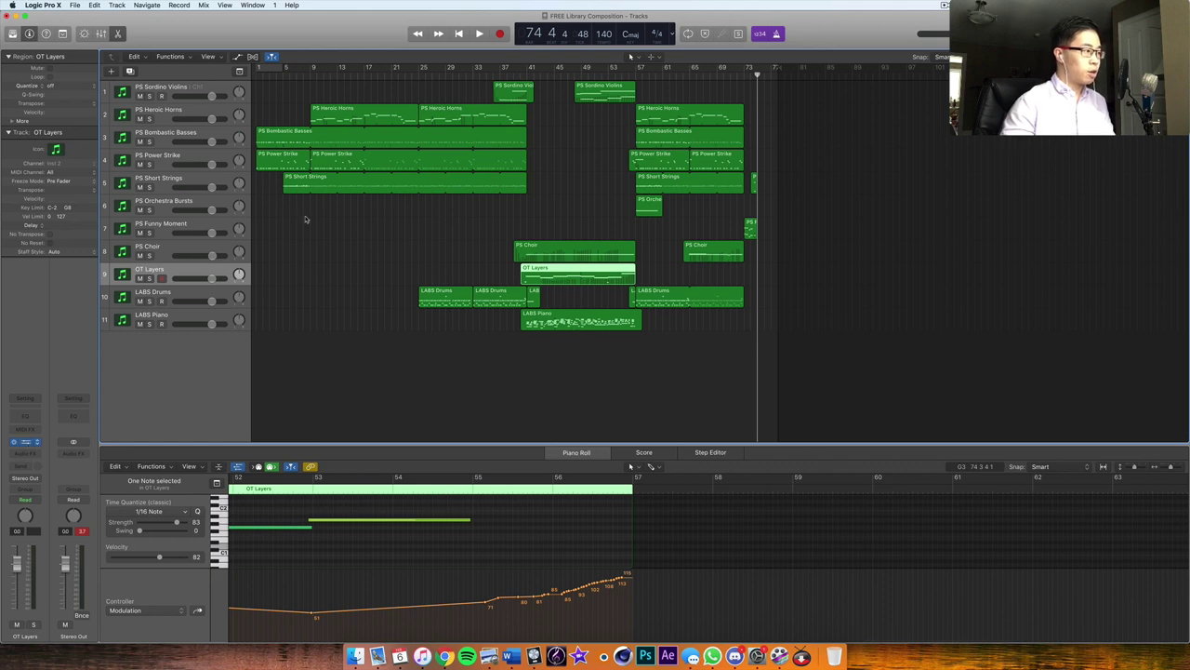
pyautogui.click(25, 441)
pyautogui.moveTo(749, 163); pyautogui.dragTo(649, 110)
pyautogui.moveTo(612, 80); pyautogui.dragTo(542, 89)
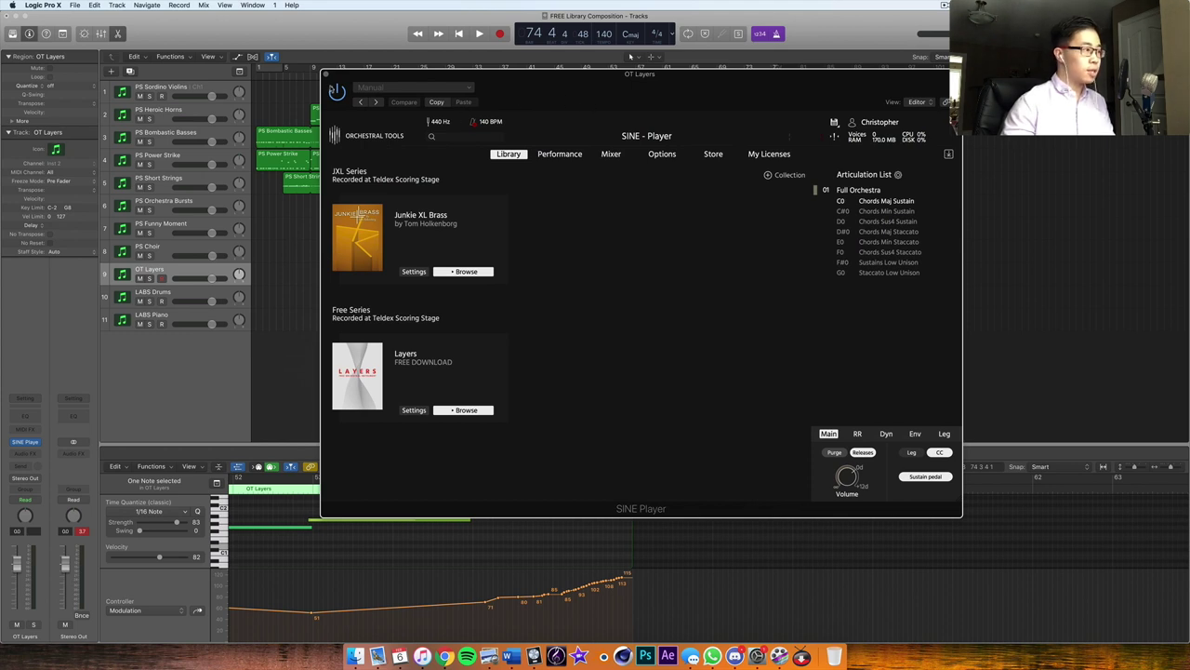
pyautogui.click(326, 74)
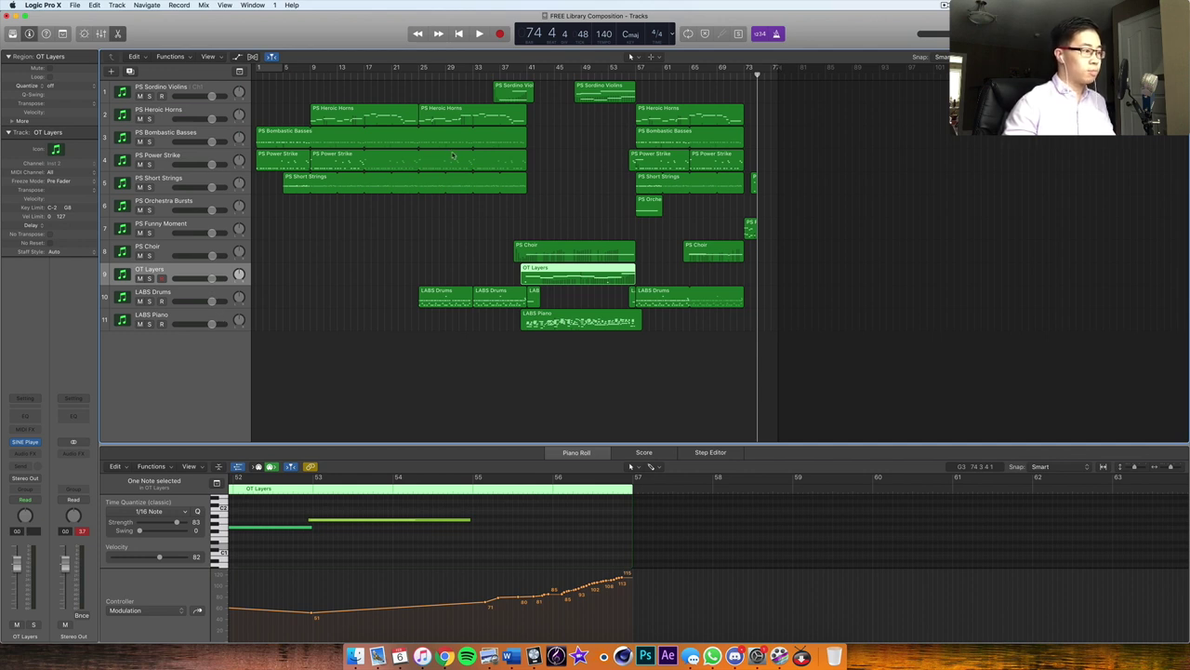
pyautogui.click(650, 251)
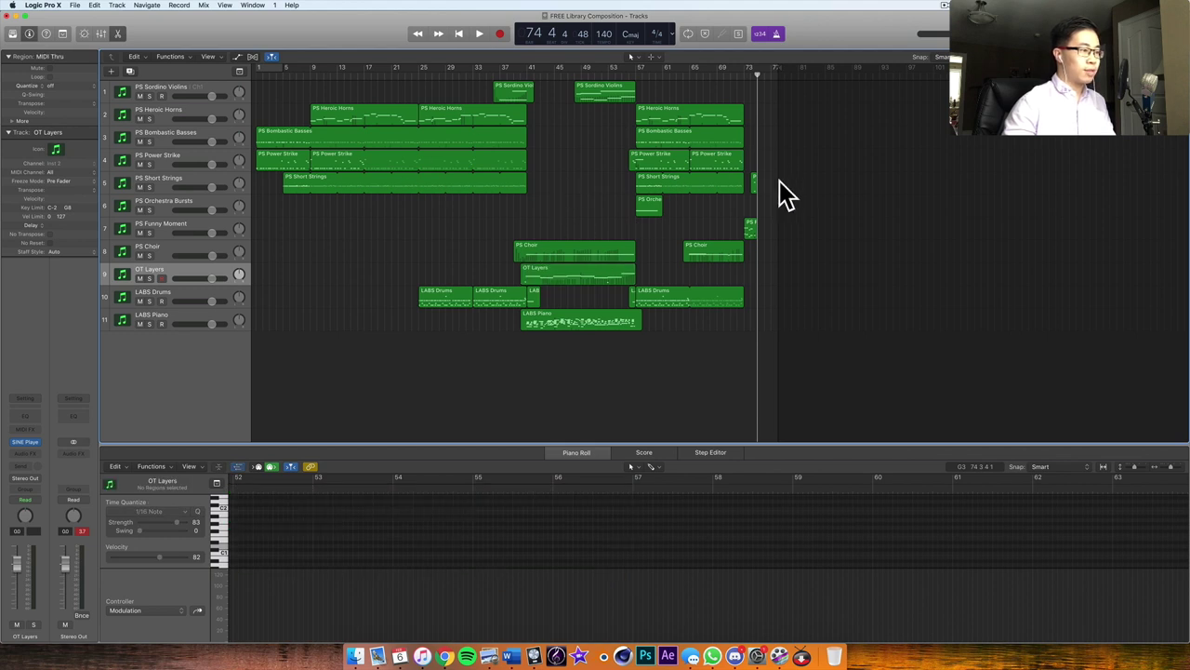